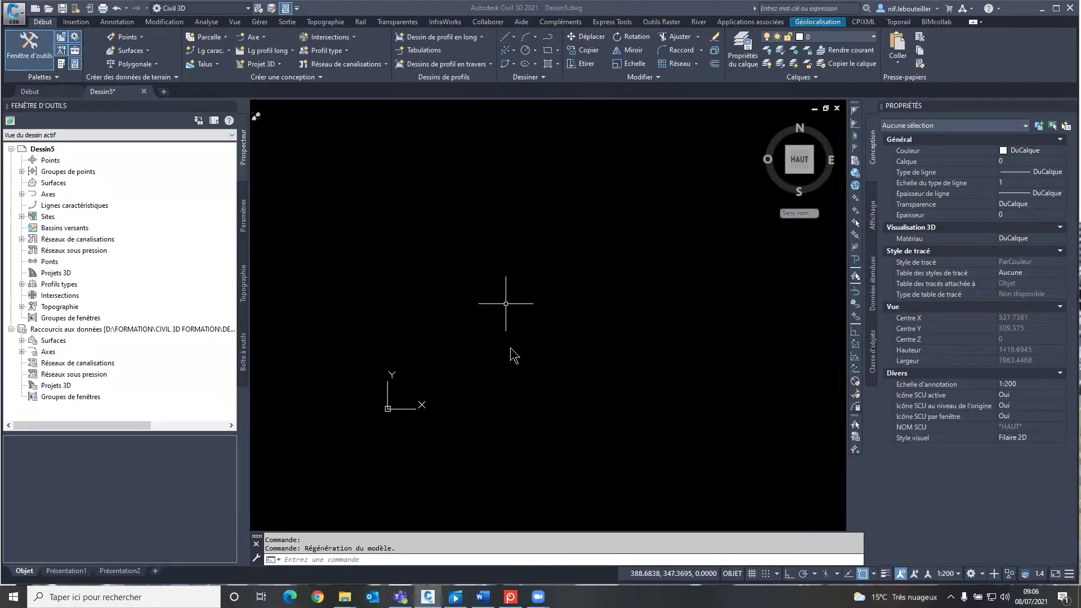
Switch to the Screenpresso screenshot of the Autodesk Civil 3D France country kit page
{"action": "key", "text": "alt+Tab"}
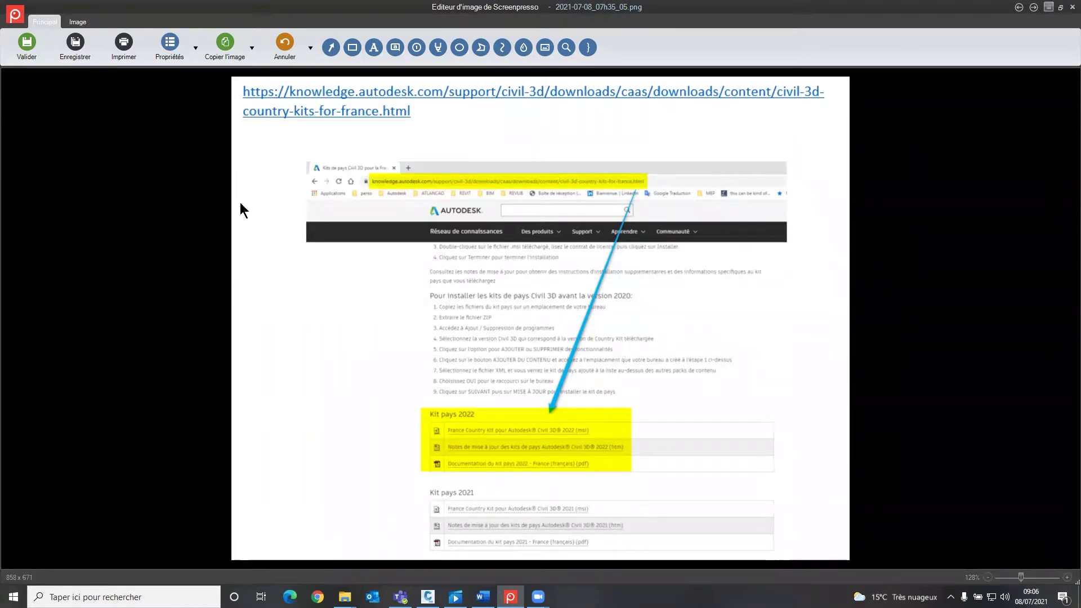
Return to Civil 3D with the empty drawing Dessin5
{"action": "key", "text": "alt+Tab"}
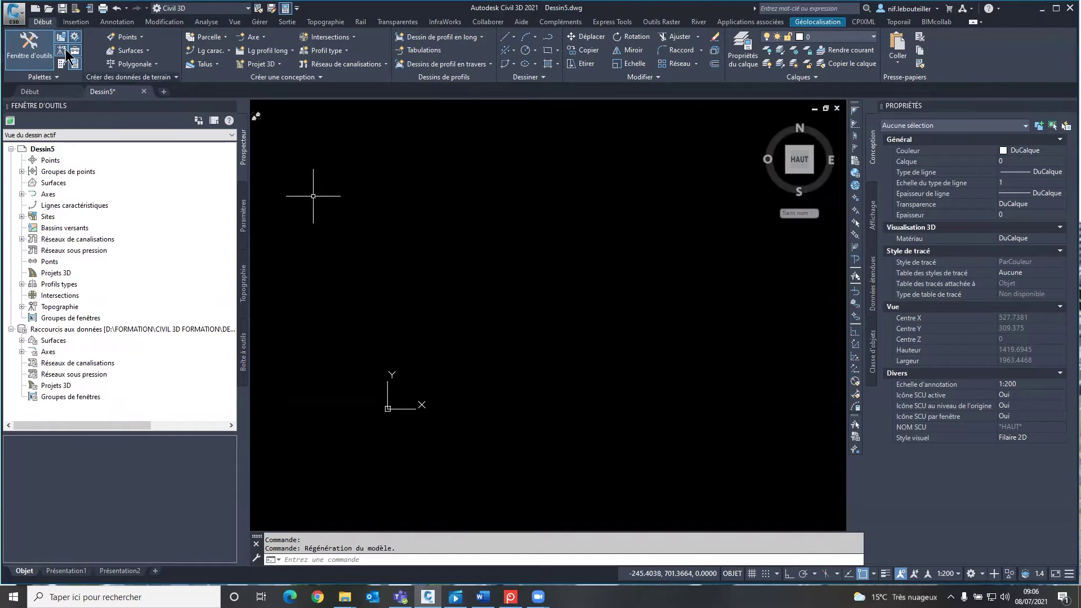
In Options, reveal the quick-new default template path _C3D-TEMPLATE_2021_FRA.DWT for editing
{"action": "left_click", "coordinate": [38, 12]}
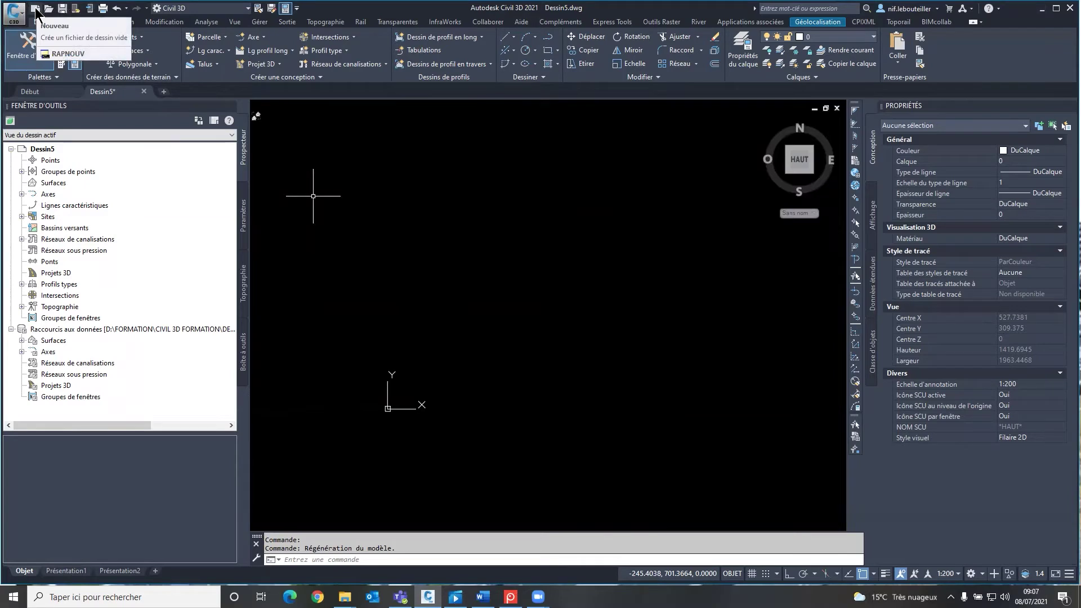
{"action": "left_click", "coordinate": [16, 13]}
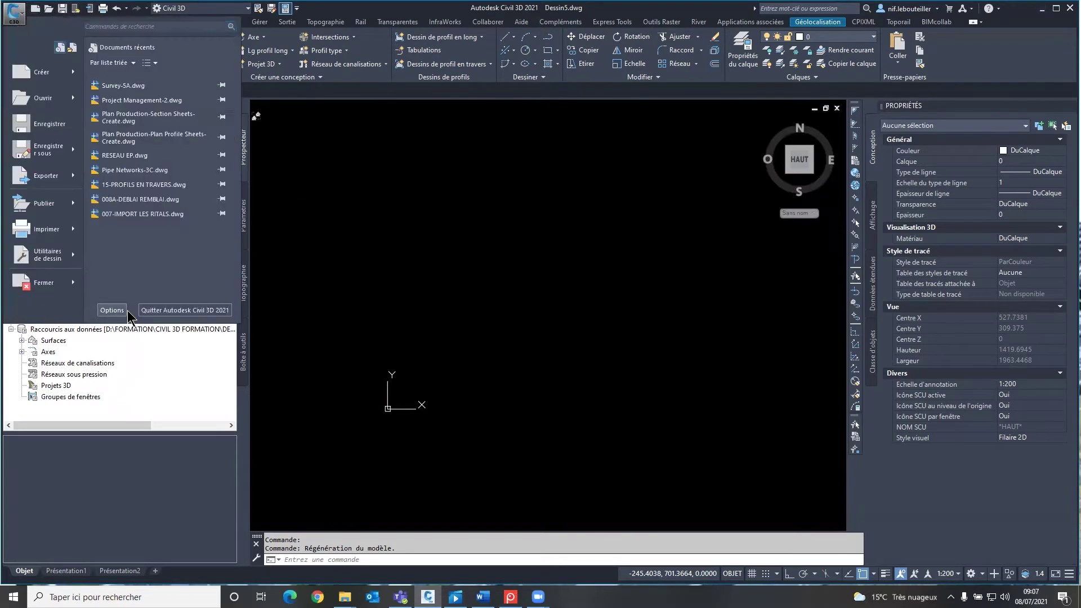
{"action": "left_click", "coordinate": [123, 313]}
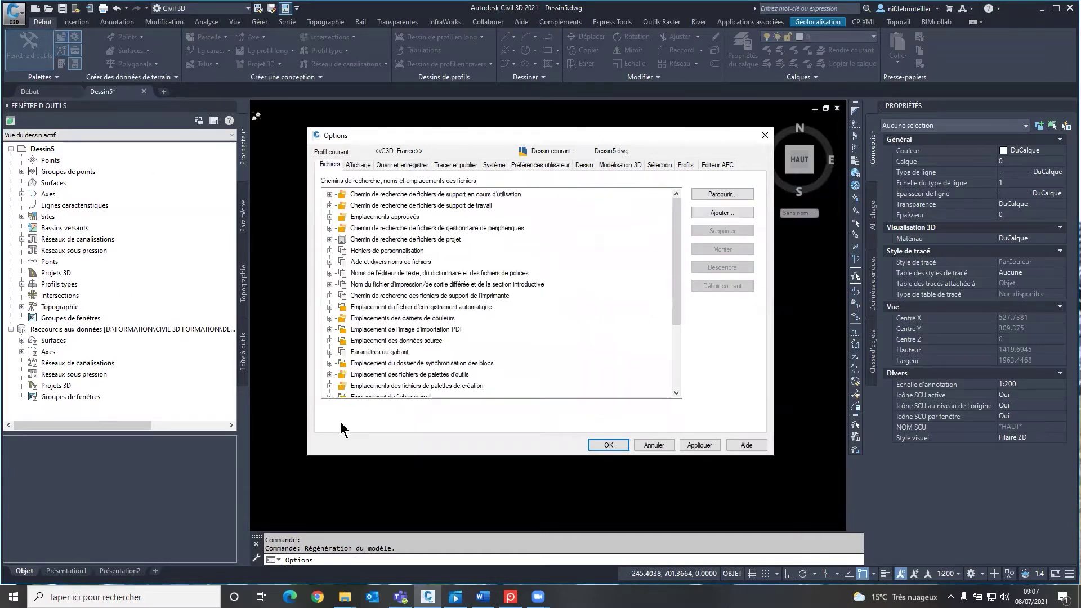
{"action": "left_click", "coordinate": [329, 352]}
{"action": "left_click", "coordinate": [341, 375]}
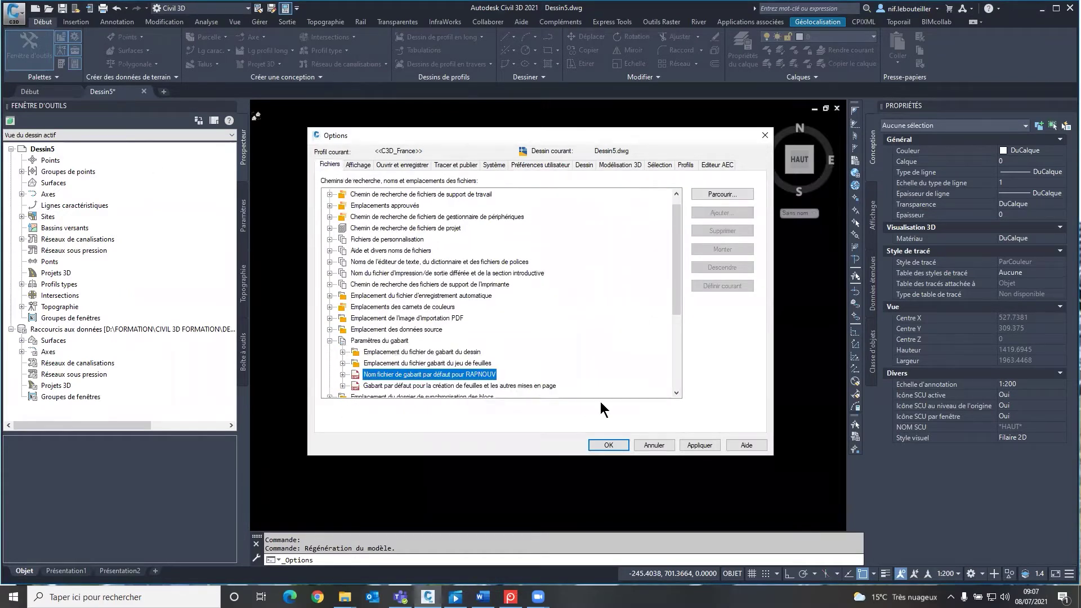
{"action": "key", "text": "Right"}
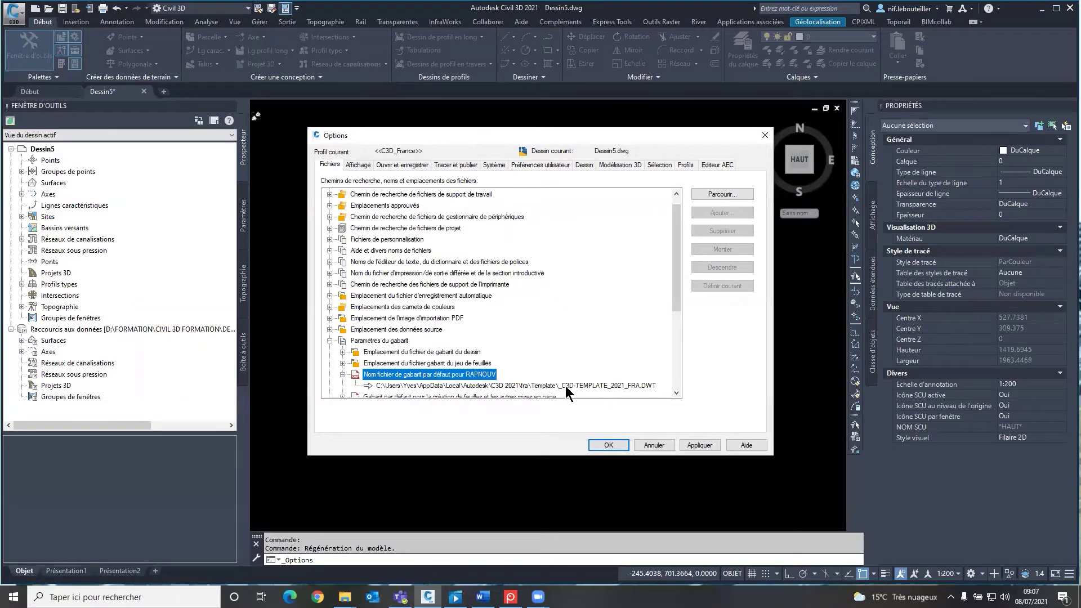
{"action": "left_click", "coordinate": [572, 386]}
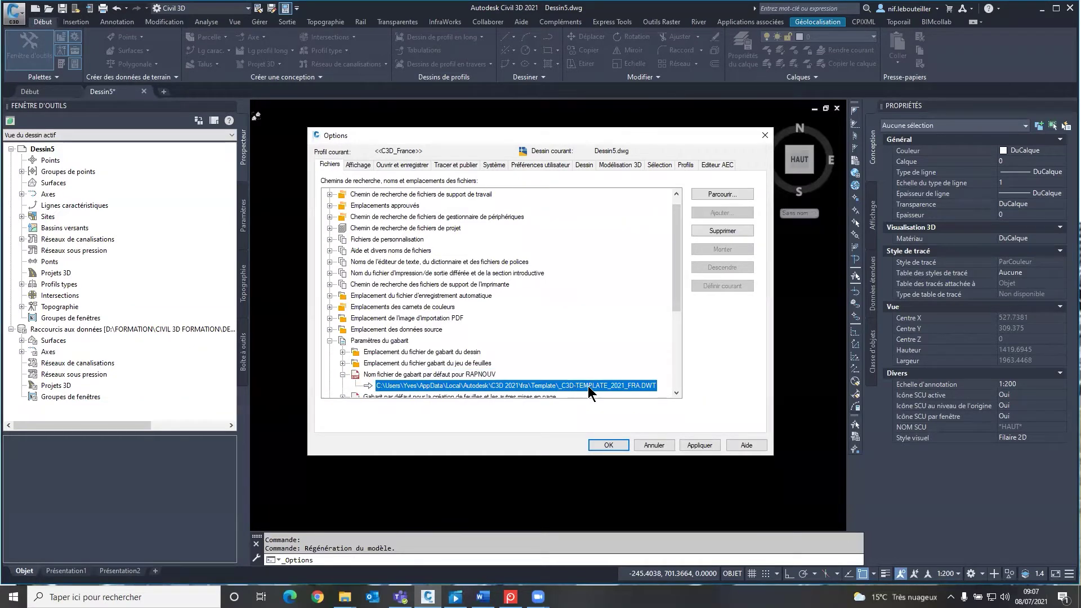
{"action": "left_click", "coordinate": [634, 388]}
Close Options, adjust the drawing view, and widen the Toolspace palette
{"action": "left_click", "coordinate": [618, 444]}
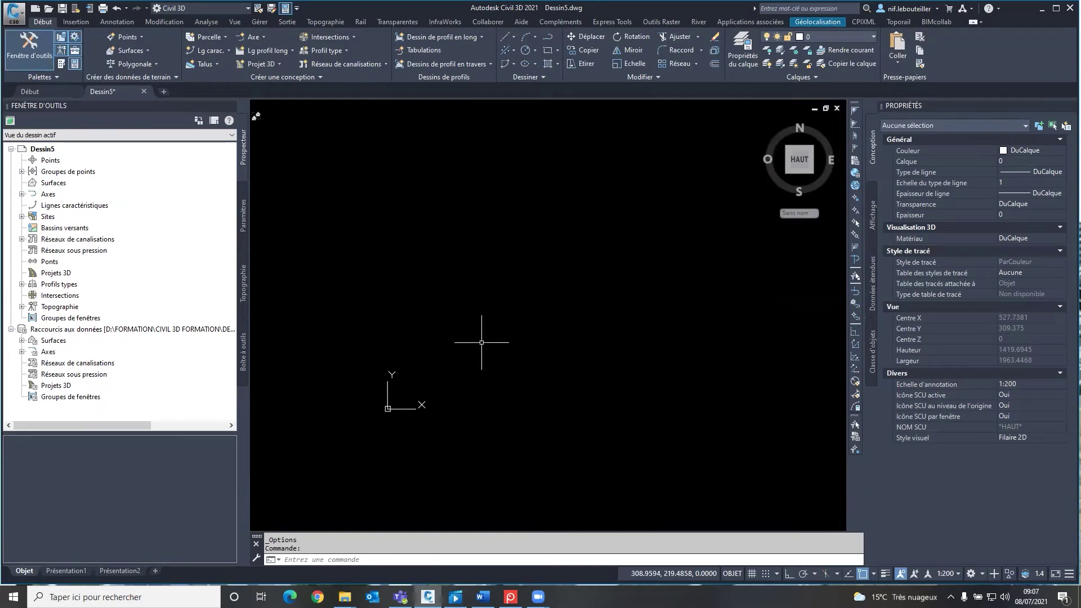
{"action": "scroll", "coordinate": [521, 318], "scroll_direction": "down", "scroll_amount": 2}
{"action": "scroll", "coordinate": [521, 318], "scroll_direction": "down", "scroll_amount": 2}
{"action": "middle_click_drag", "start_coordinate": [546, 277], "coordinate": [464, 342]}
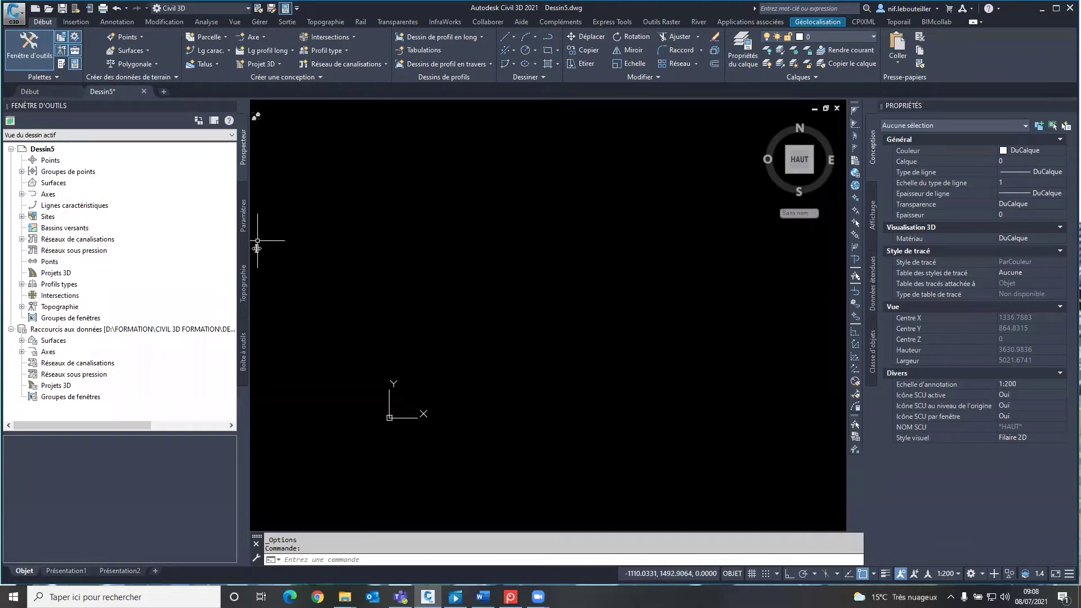
{"action": "left_click_drag", "start_coordinate": [250, 164], "coordinate": [269, 161]}
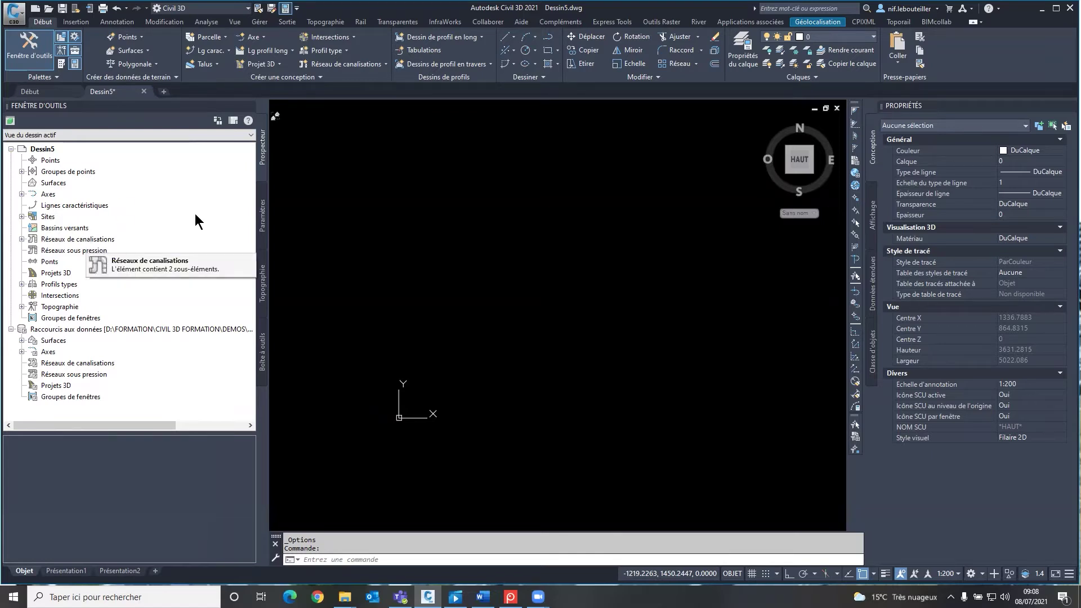
{"action": "left_click", "coordinate": [263, 215]}
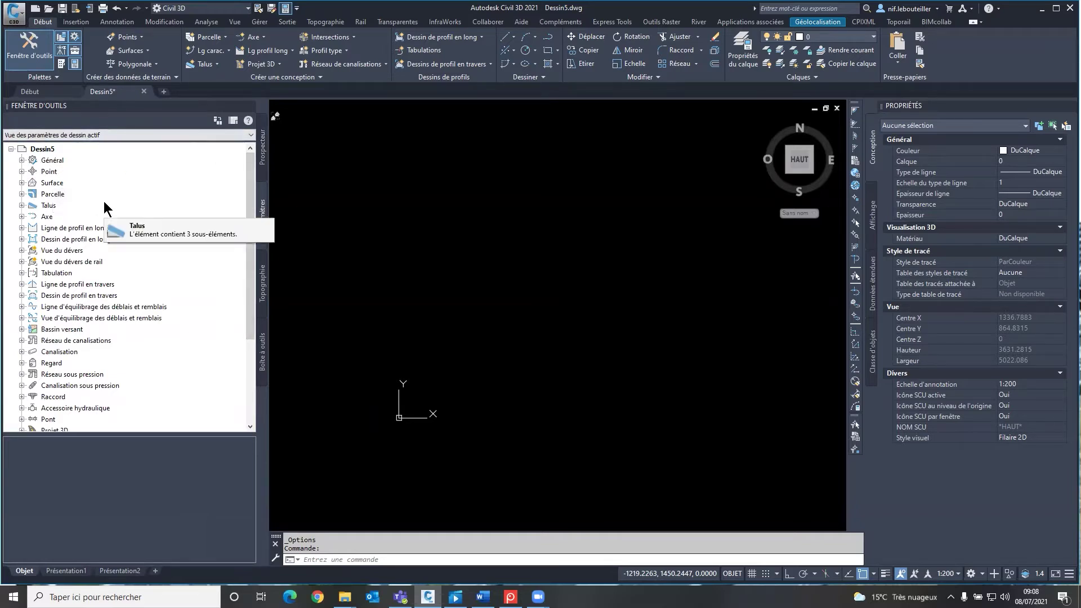
{"action": "left_click", "coordinate": [22, 182]}
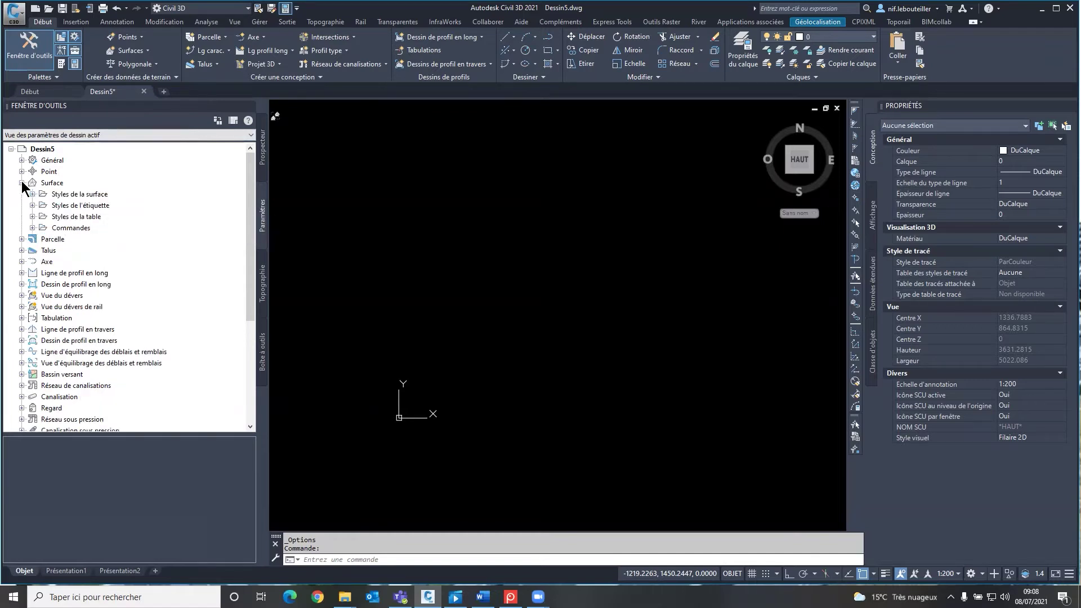
{"action": "left_click", "coordinate": [60, 194]}
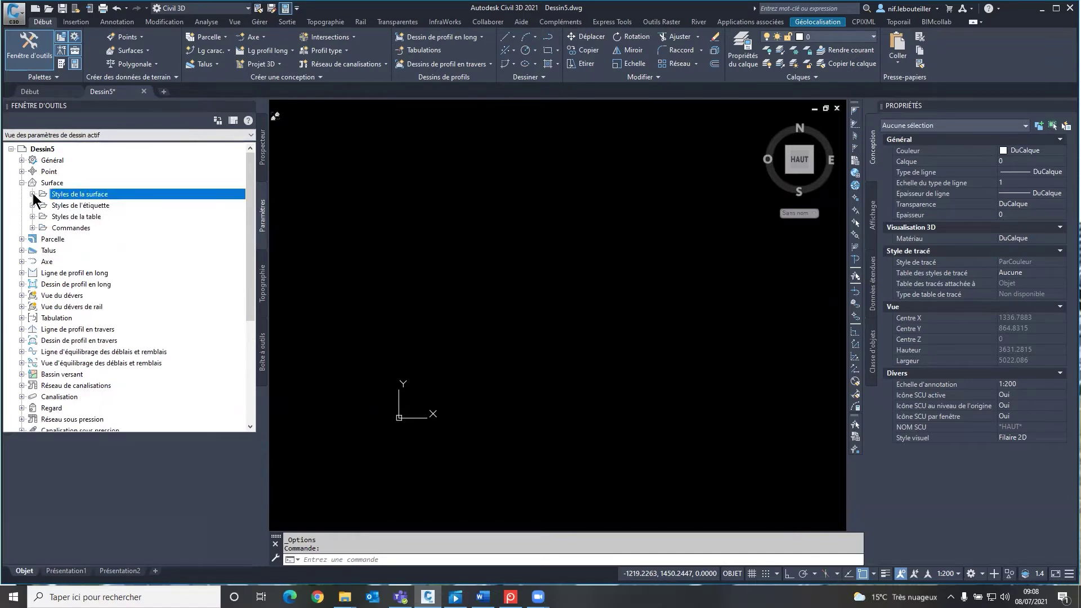
{"action": "double_click", "coordinate": [83, 194]}
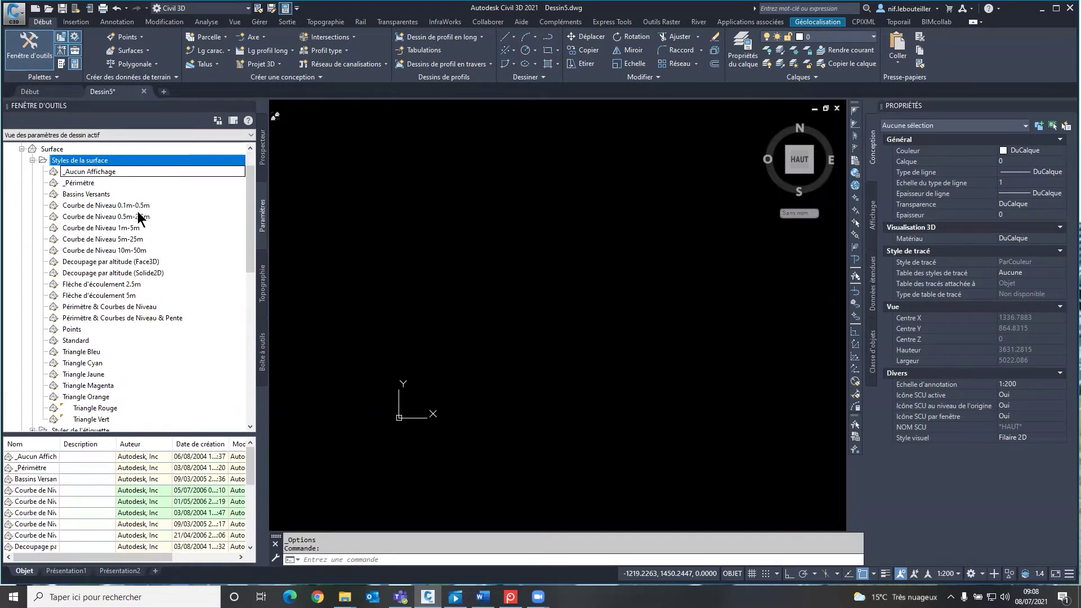
{"action": "right_click", "coordinate": [128, 172]}
{"action": "left_click", "coordinate": [128, 179]}
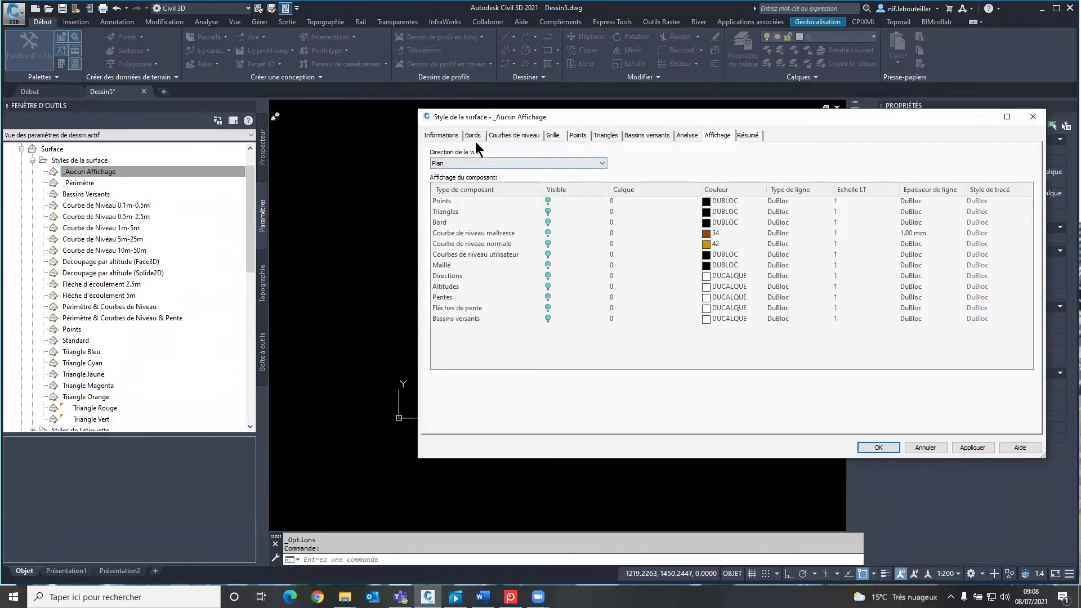
{"action": "left_click", "coordinate": [473, 136]}
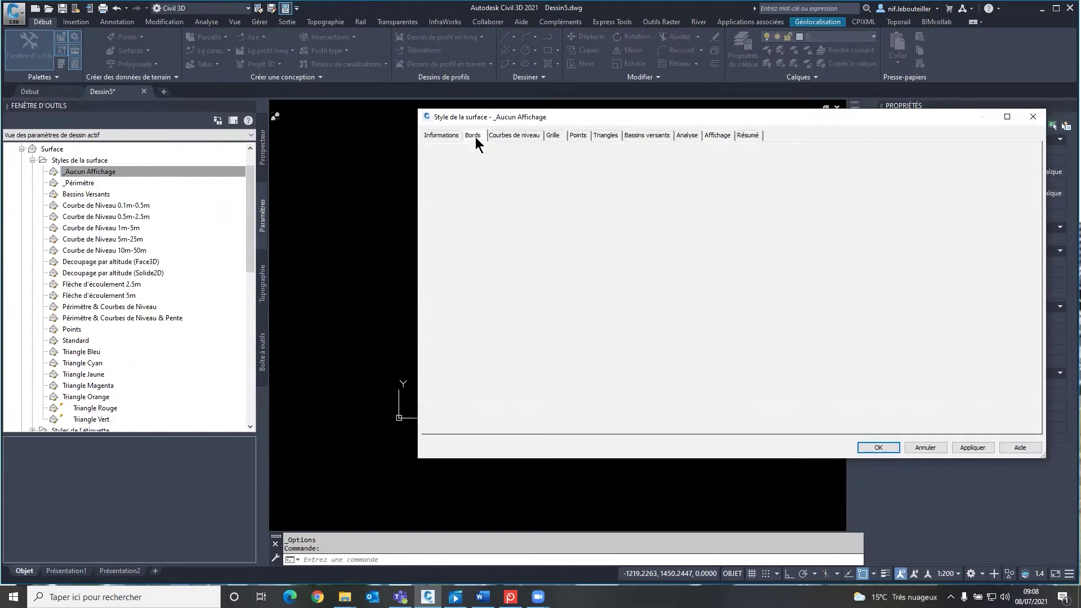
{"action": "left_click", "coordinate": [443, 136]}
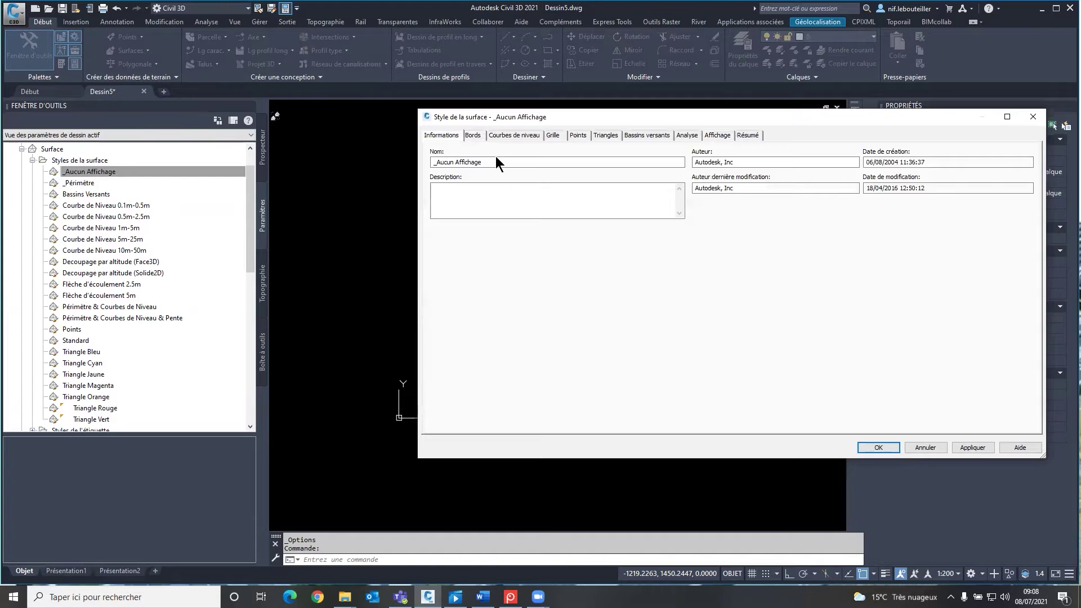
{"action": "left_click", "coordinate": [519, 136]}
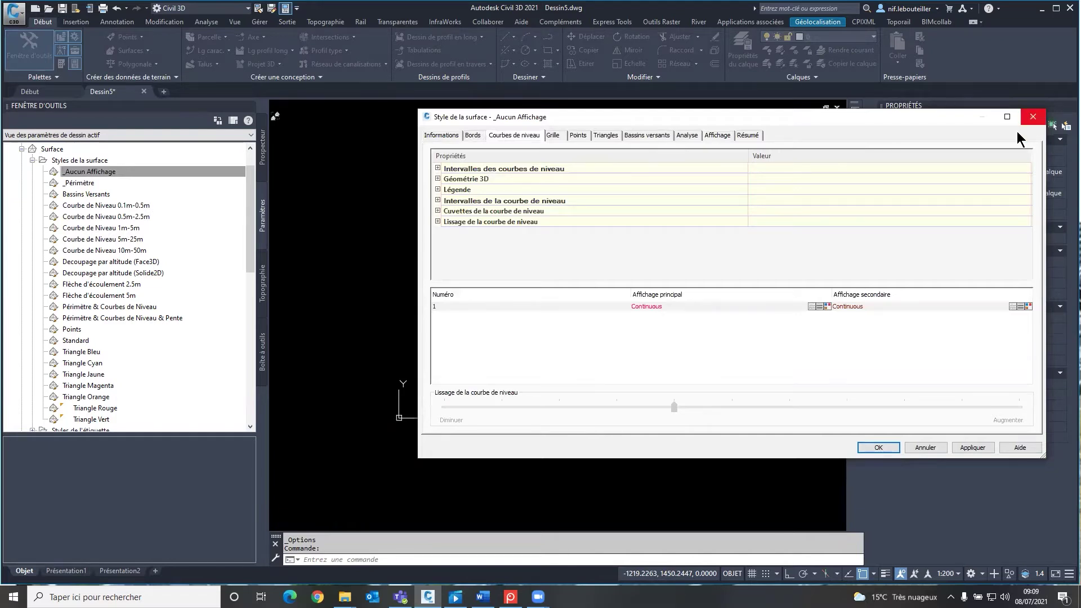
{"action": "left_click", "coordinate": [1031, 117]}
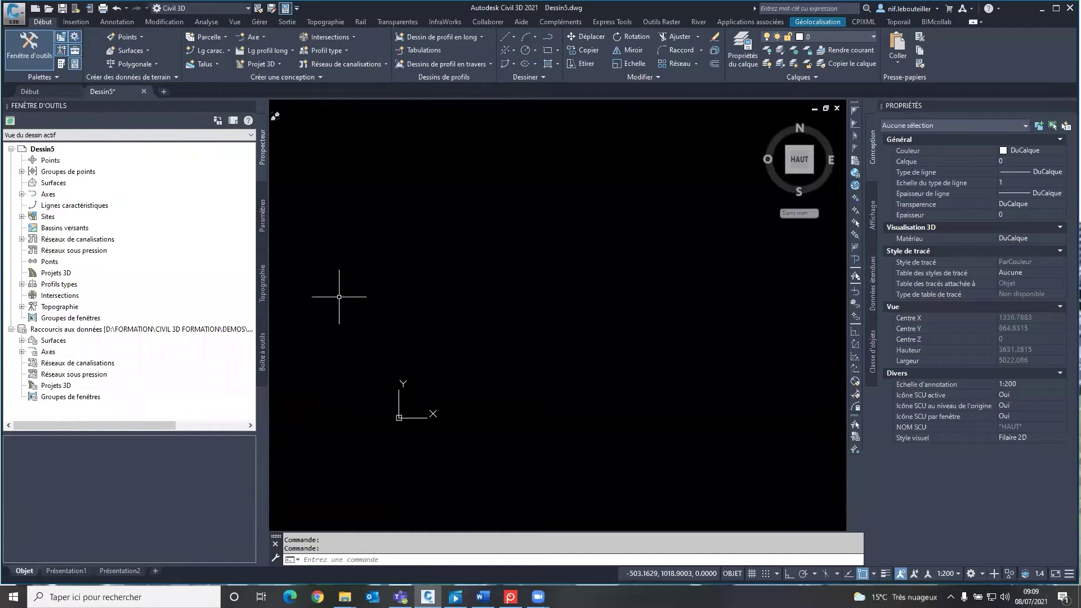
Manually place one point at X 1720.5060, Y 1455.4486, elevation 0.000
{"action": "left_click", "coordinate": [141, 39]}
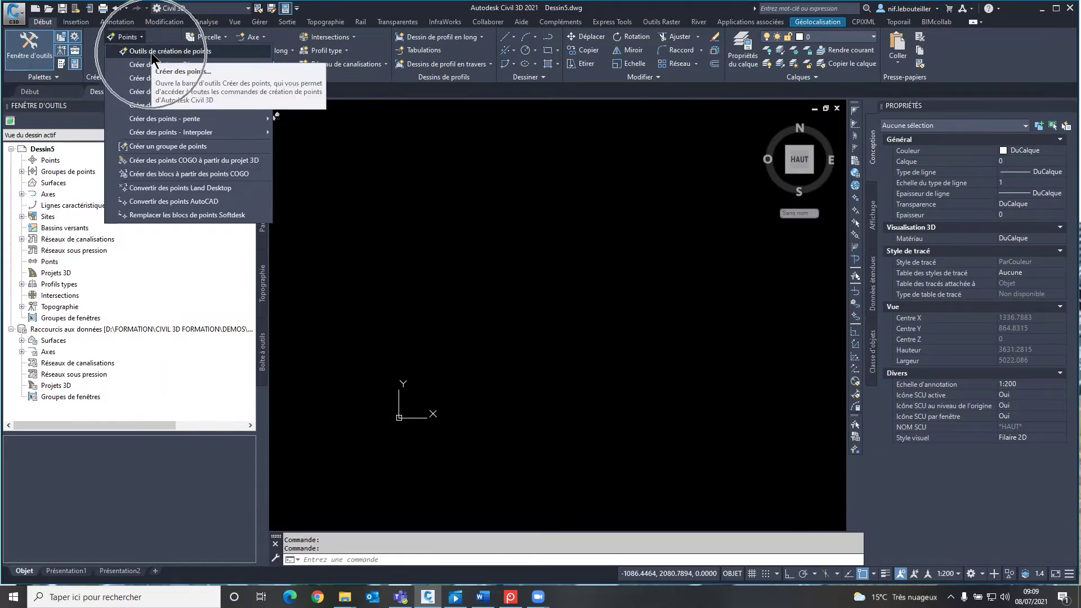
{"action": "left_click", "coordinate": [152, 52]}
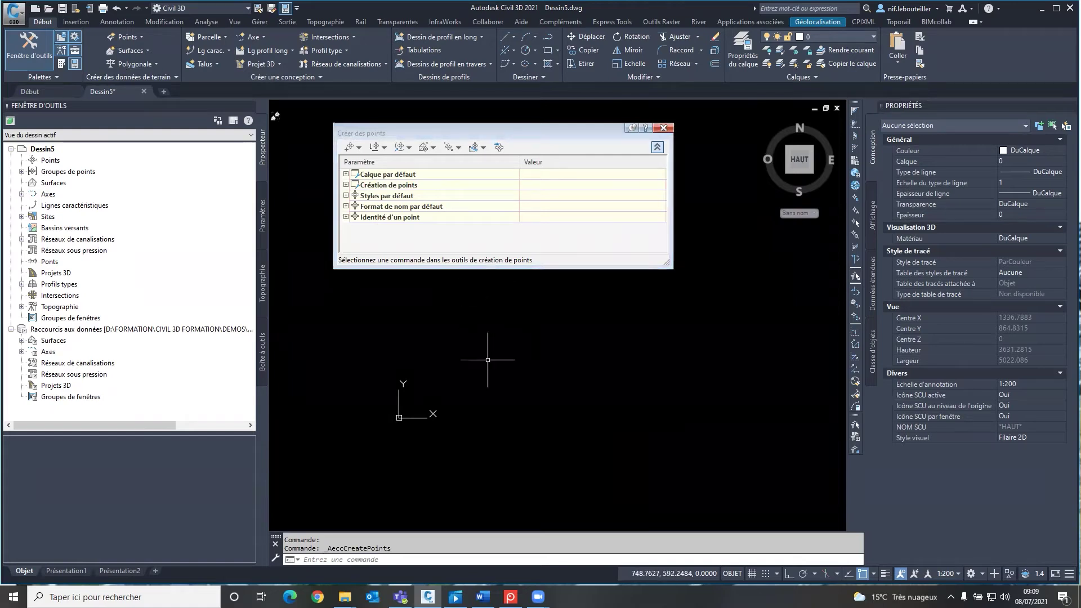
{"action": "scroll", "coordinate": [506, 357], "scroll_direction": "down", "scroll_amount": 2}
{"action": "middle_click_drag", "start_coordinate": [484, 370], "coordinate": [397, 413]}
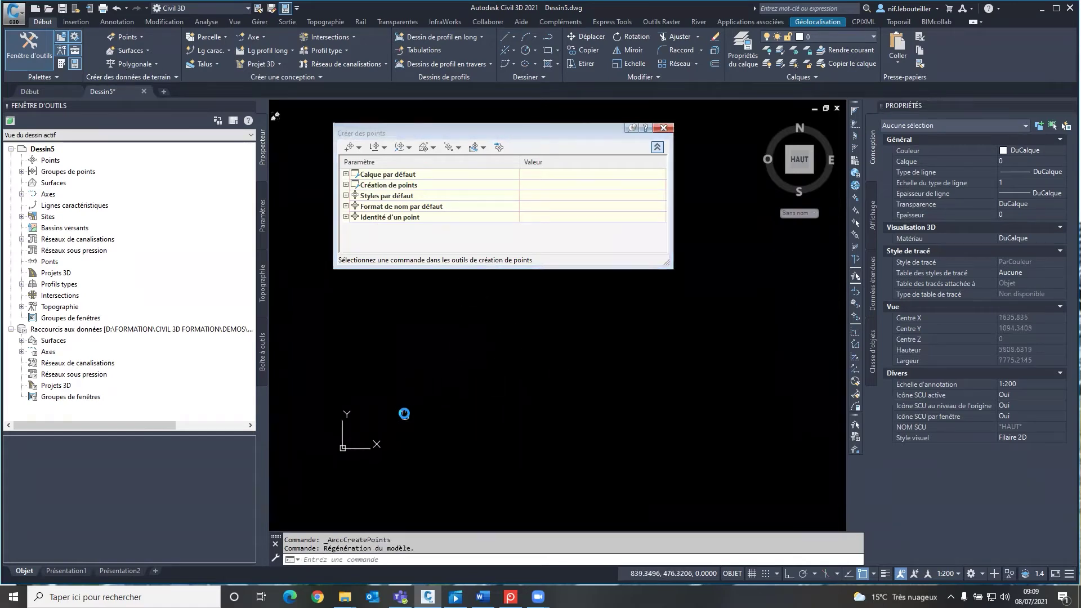
{"action": "left_click", "coordinate": [358, 147]}
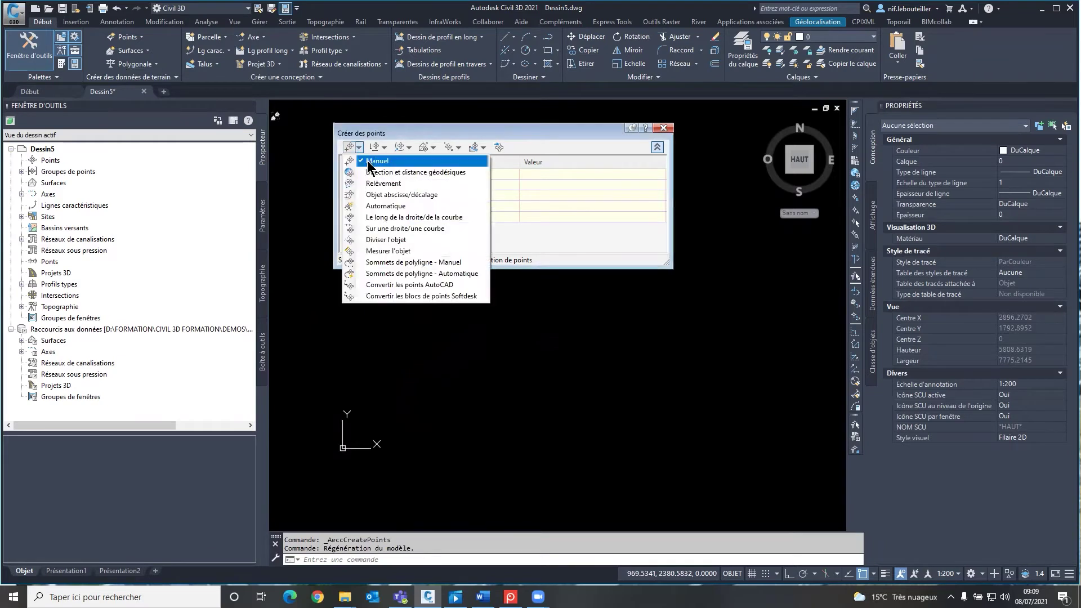
{"action": "left_click", "coordinate": [376, 161]}
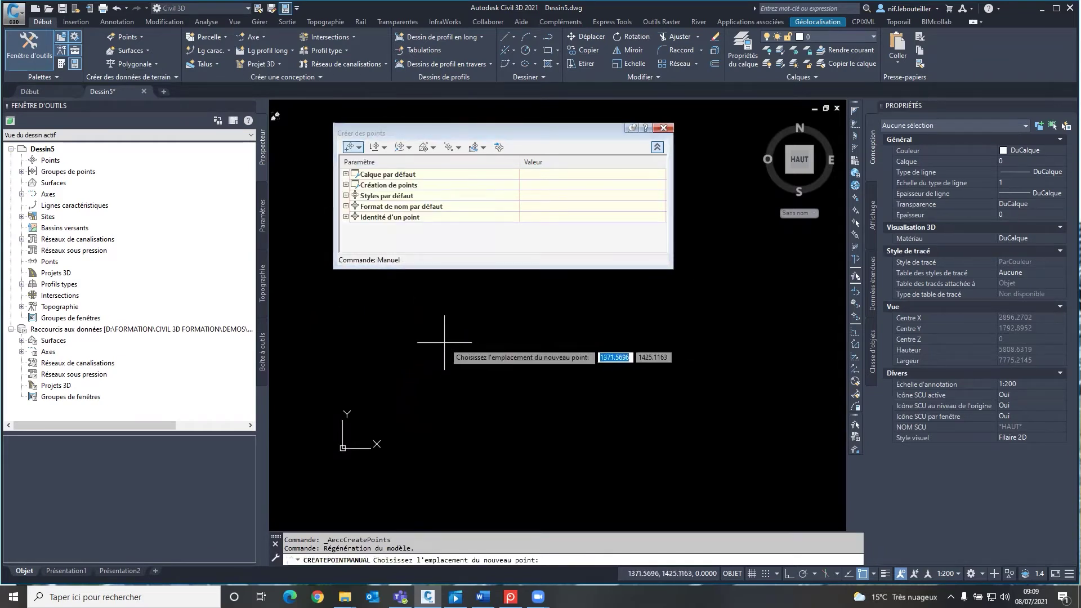
{"action": "left_click", "coordinate": [470, 340]}
{"action": "scroll", "coordinate": [483, 357], "scroll_direction": "up", "scroll_amount": 10}
{"action": "scroll", "coordinate": [459, 357], "scroll_direction": "up", "scroll_amount": 8}
{"action": "scroll", "coordinate": [414, 355], "scroll_direction": "up", "scroll_amount": 5}
{"action": "scroll", "coordinate": [413, 355], "scroll_direction": "up", "scroll_amount": 5}
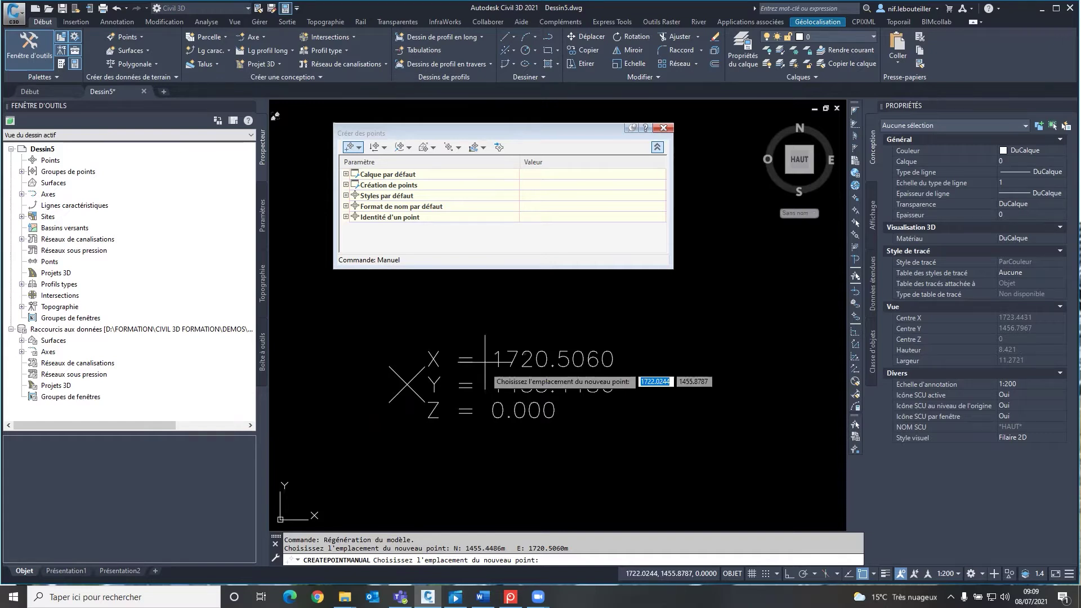
{"action": "key", "text": "Escape"}
{"action": "key", "text": "Escape"}
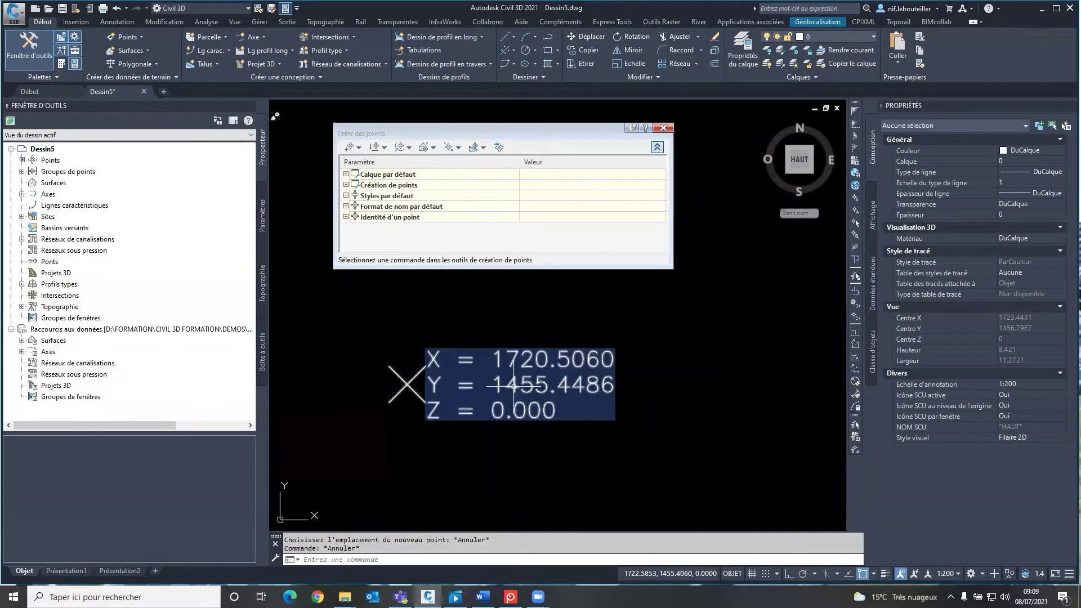
Give the selected point the Arbre feuillu (deciduous tree) point style
{"action": "left_click", "coordinate": [504, 381]}
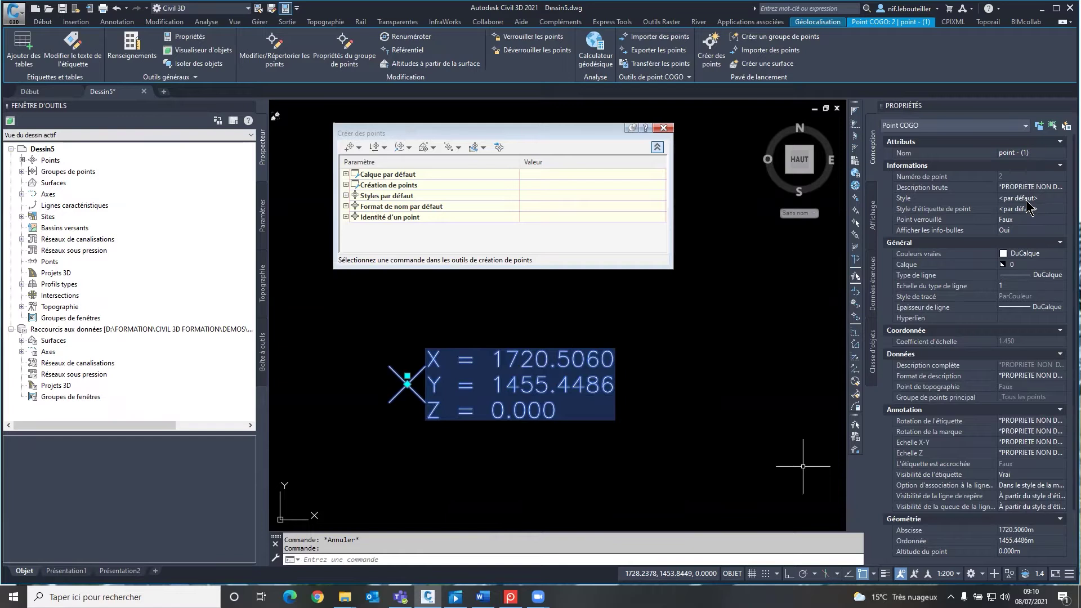
{"action": "left_click", "coordinate": [1064, 198]}
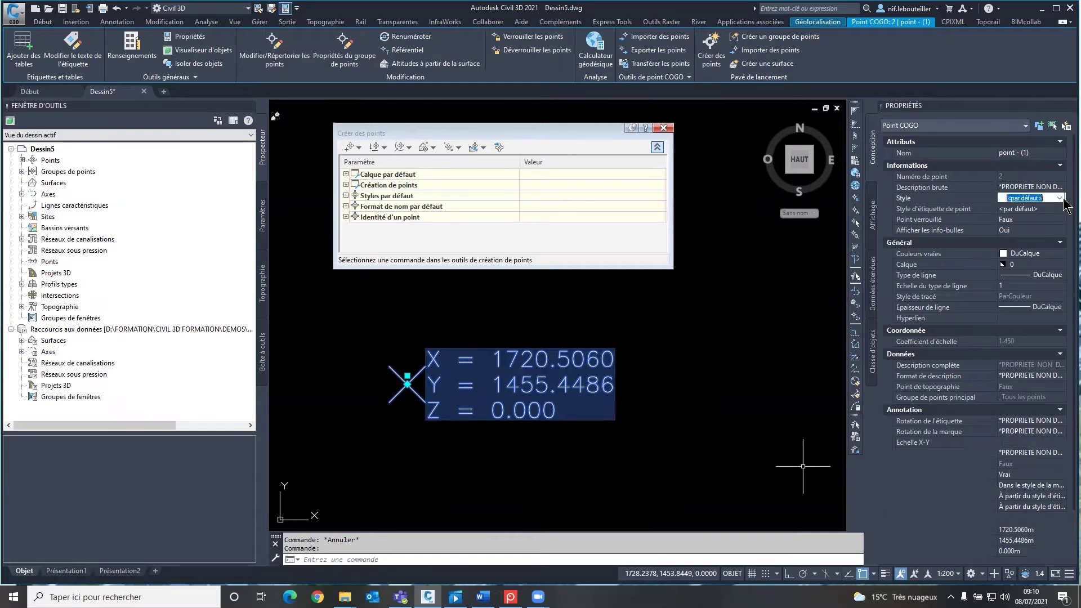
{"action": "left_click", "coordinate": [1060, 198]}
{"action": "left_click", "coordinate": [1018, 219]}
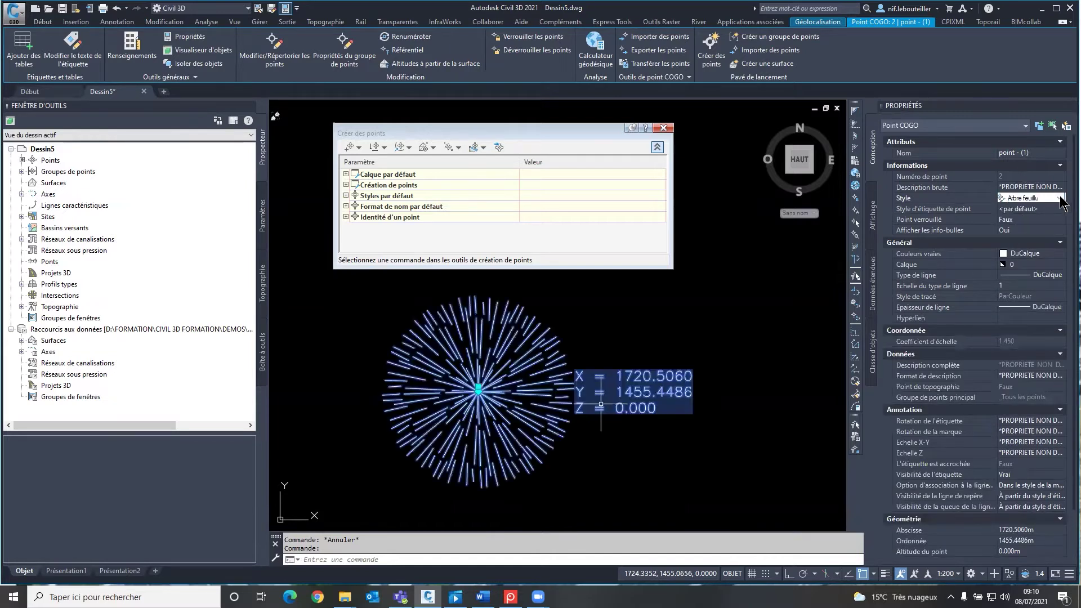
{"action": "middle_click_drag", "start_coordinate": [601, 404], "coordinate": [530, 392]}
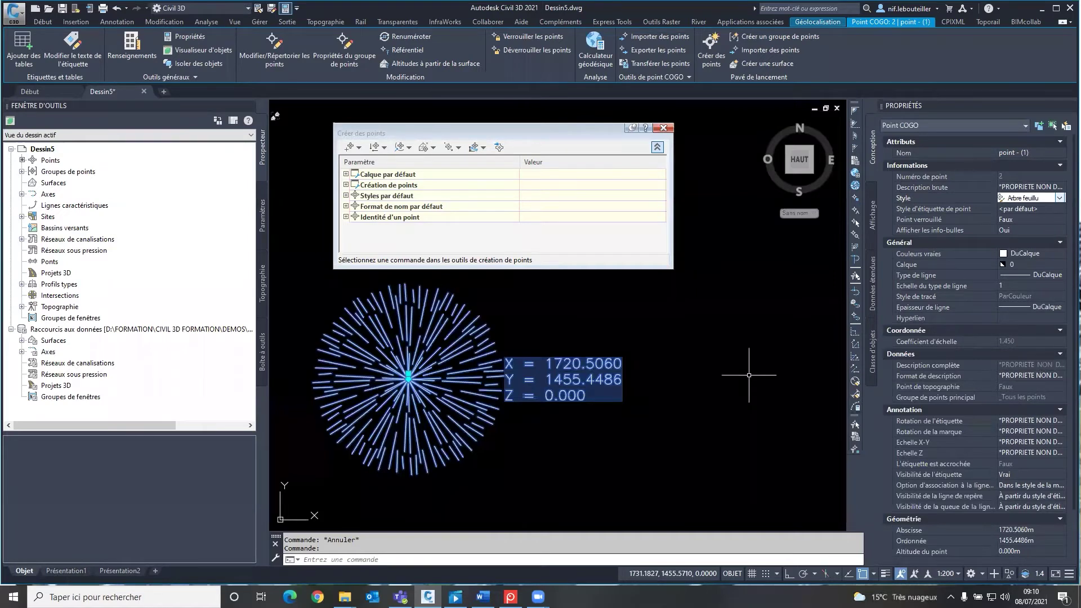
Set the point's label style to XYZ rounded to 0.01 m
{"action": "left_click", "coordinate": [1047, 209]}
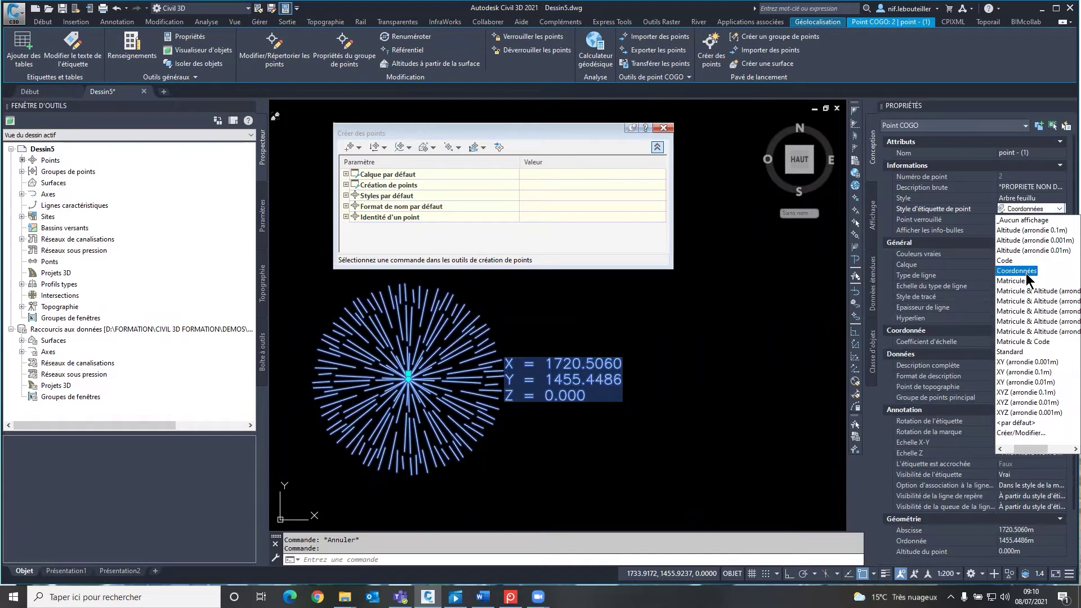
{"action": "left_click", "coordinate": [1026, 271]}
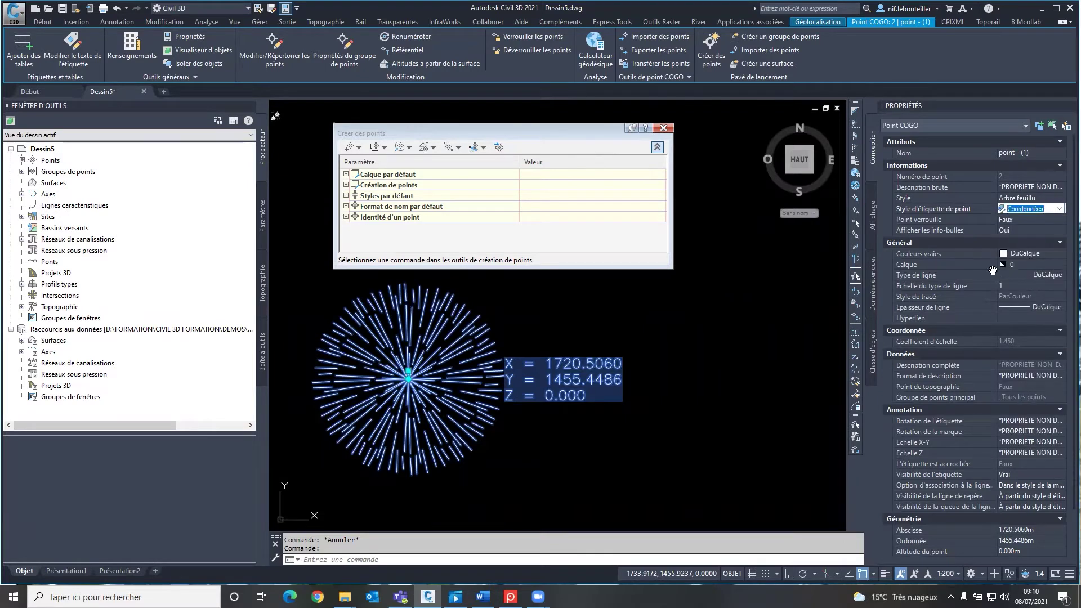
{"action": "left_click", "coordinate": [1058, 209]}
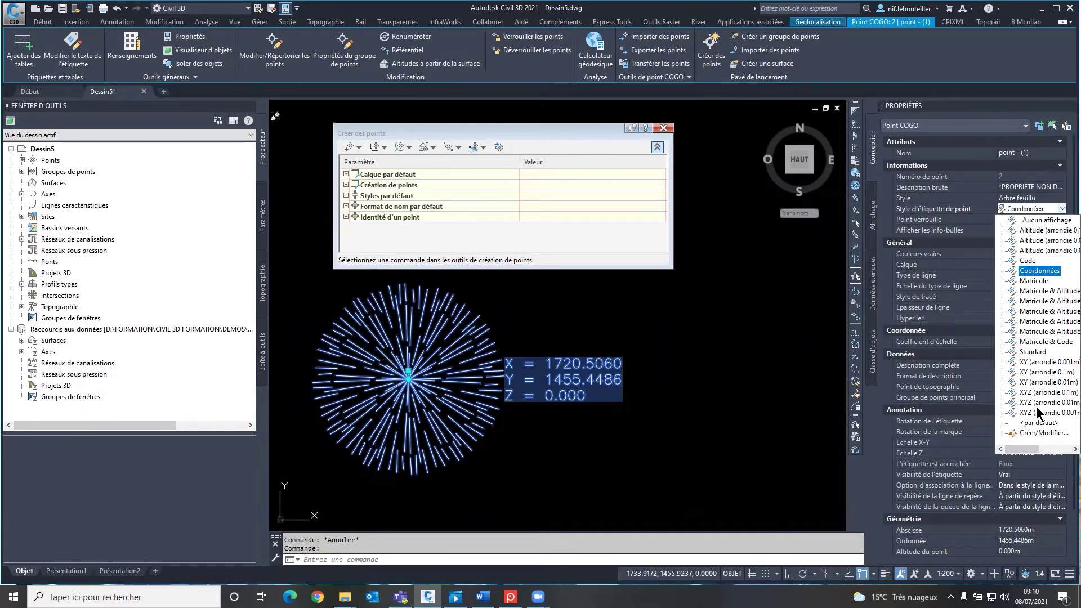
{"action": "left_click", "coordinate": [1028, 362]}
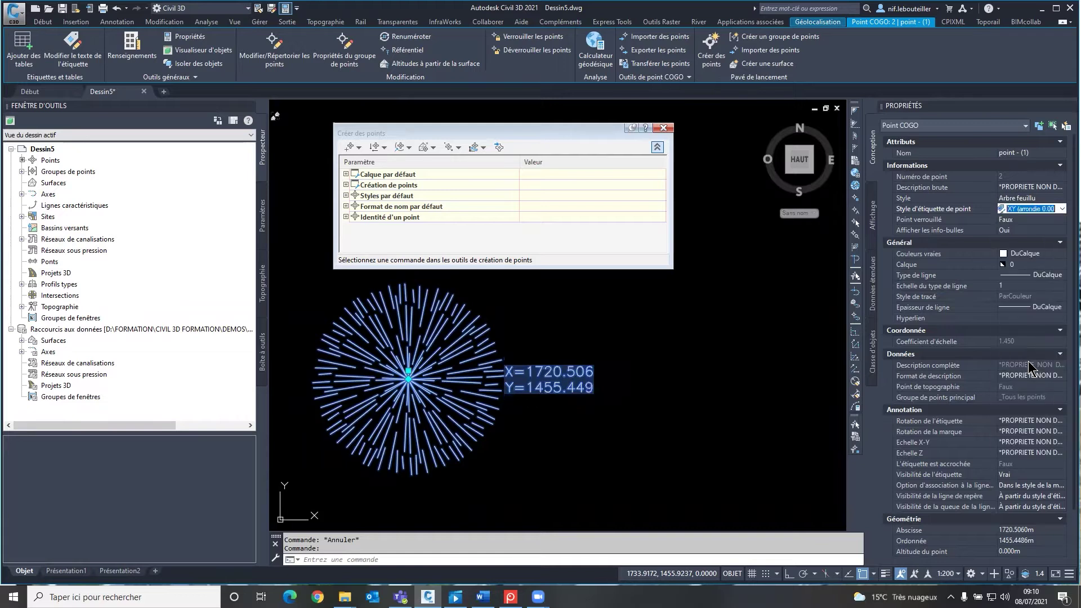
{"action": "left_click", "coordinate": [1062, 208]}
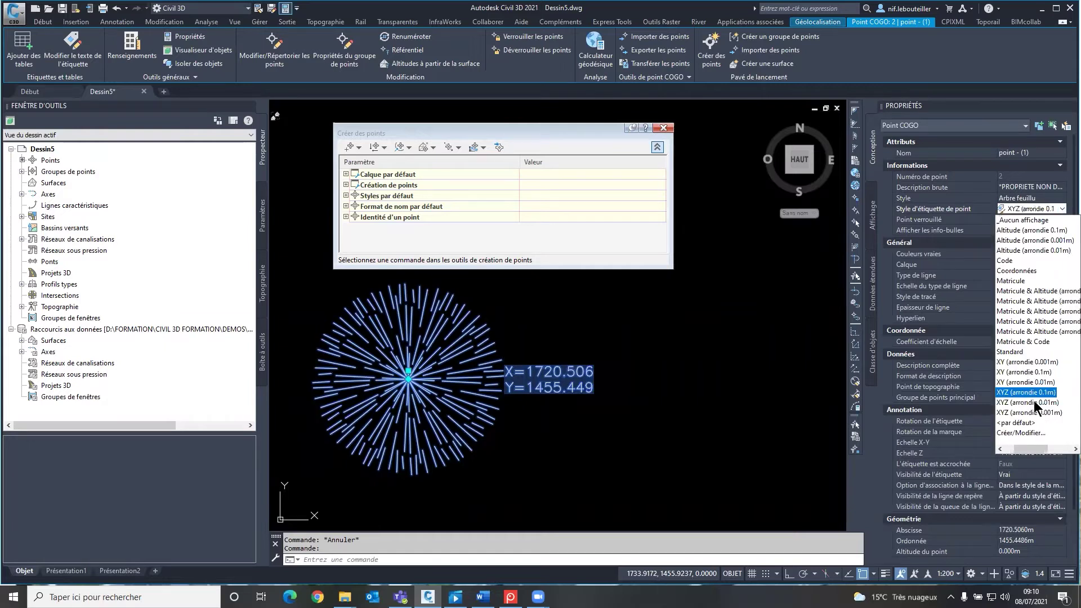
{"action": "key", "text": "Down"}
{"action": "key", "text": "Return"}
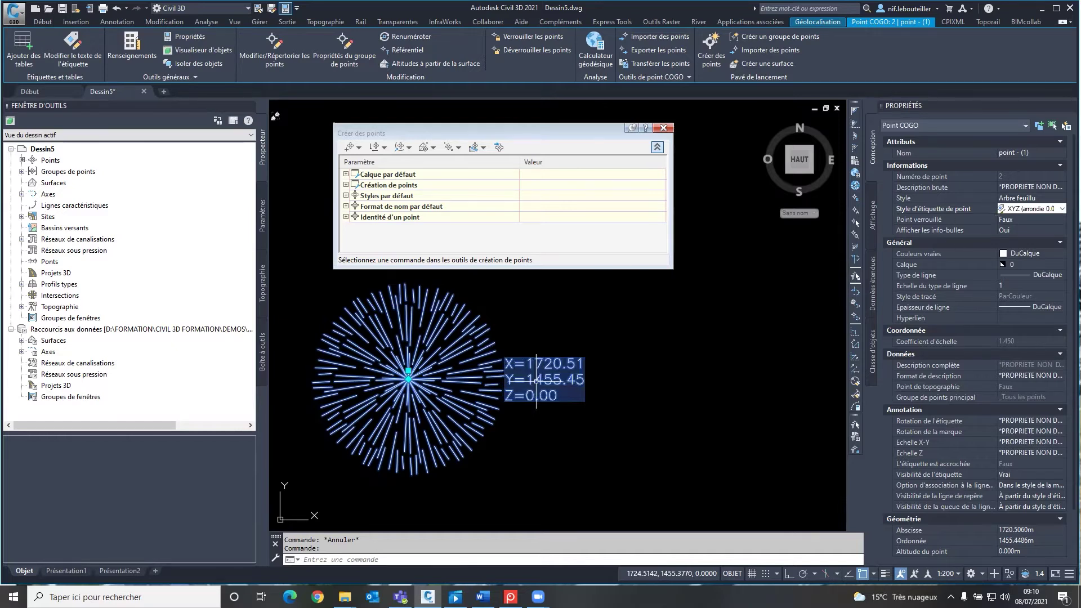
Set the tree point's elevation (Altitude du point) to 100
{"action": "scroll", "coordinate": [508, 344], "scroll_direction": "down", "scroll_amount": 5}
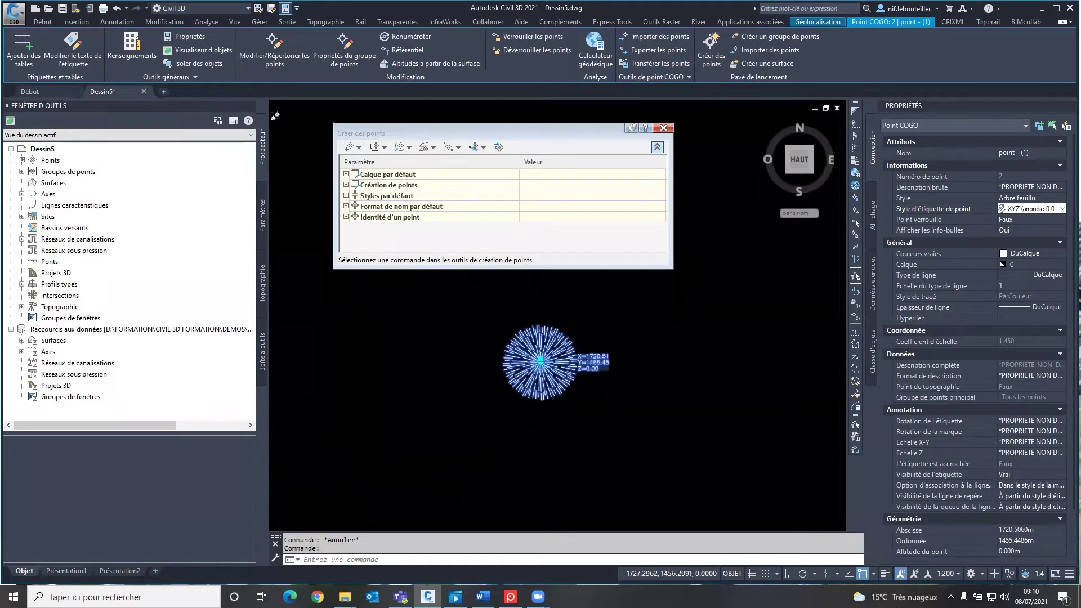
{"action": "scroll", "coordinate": [507, 344], "scroll_direction": "up", "scroll_amount": 2}
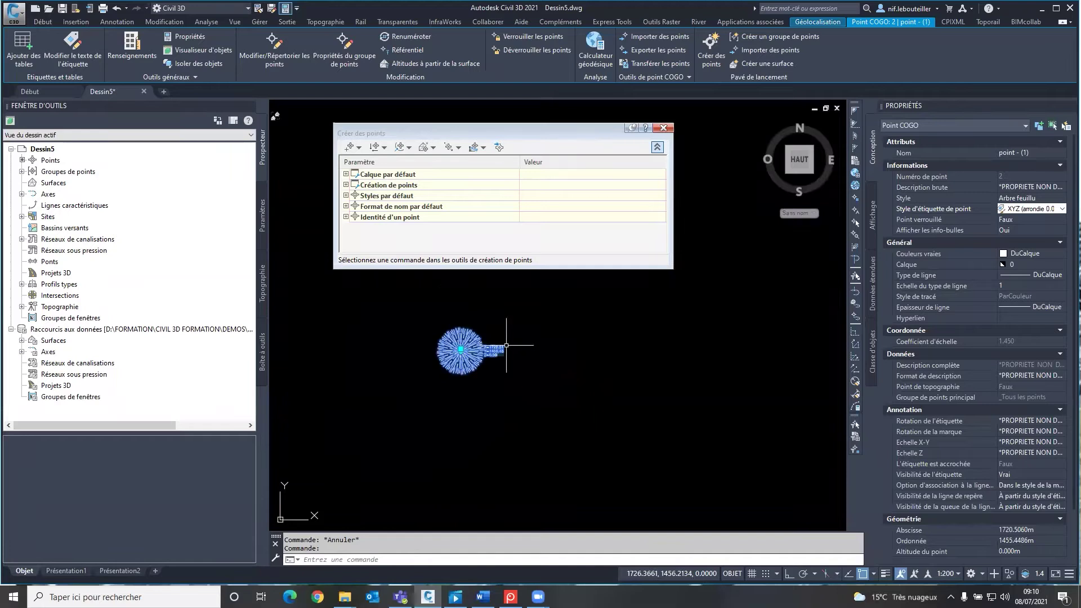
{"action": "left_click", "coordinate": [985, 550]}
{"action": "type", "text": "100"}
{"action": "key", "text": "Return"}
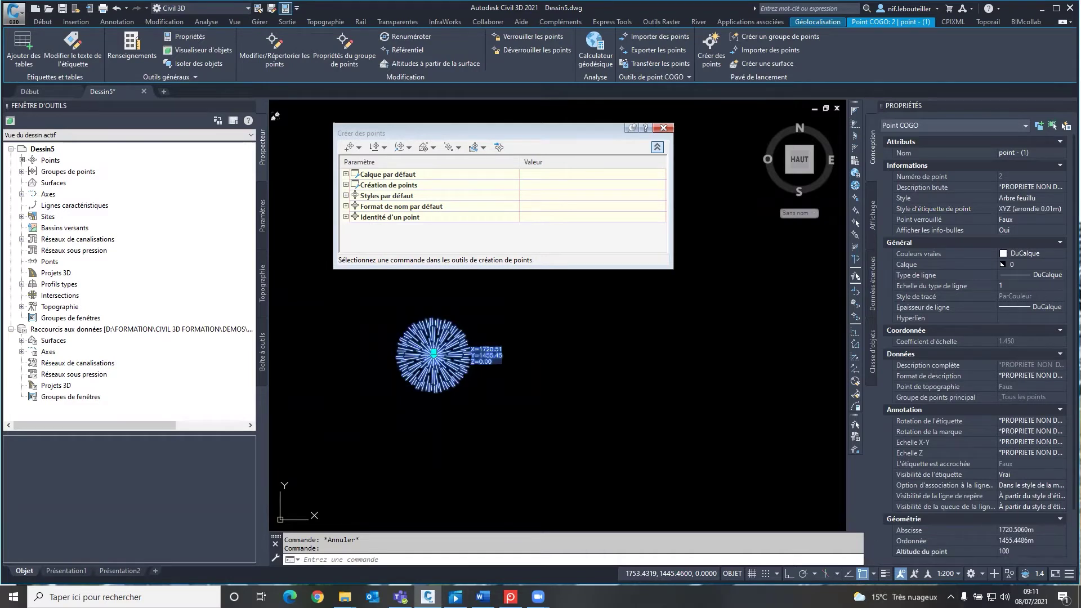
Window-select the tree point and delete it, leaving the drawing empty
{"action": "left_click", "coordinate": [694, 497]}
{"action": "left_click", "coordinate": [514, 409]}
{"action": "scroll", "coordinate": [463, 361], "scroll_direction": "up", "scroll_amount": 2}
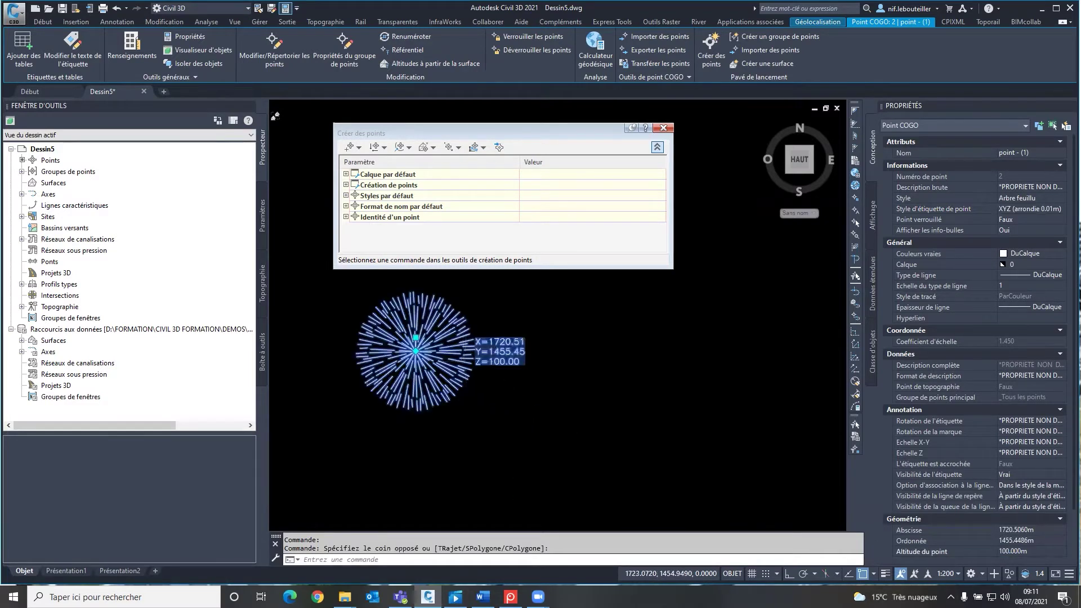
{"action": "scroll", "coordinate": [466, 360], "scroll_direction": "up", "scroll_amount": 3}
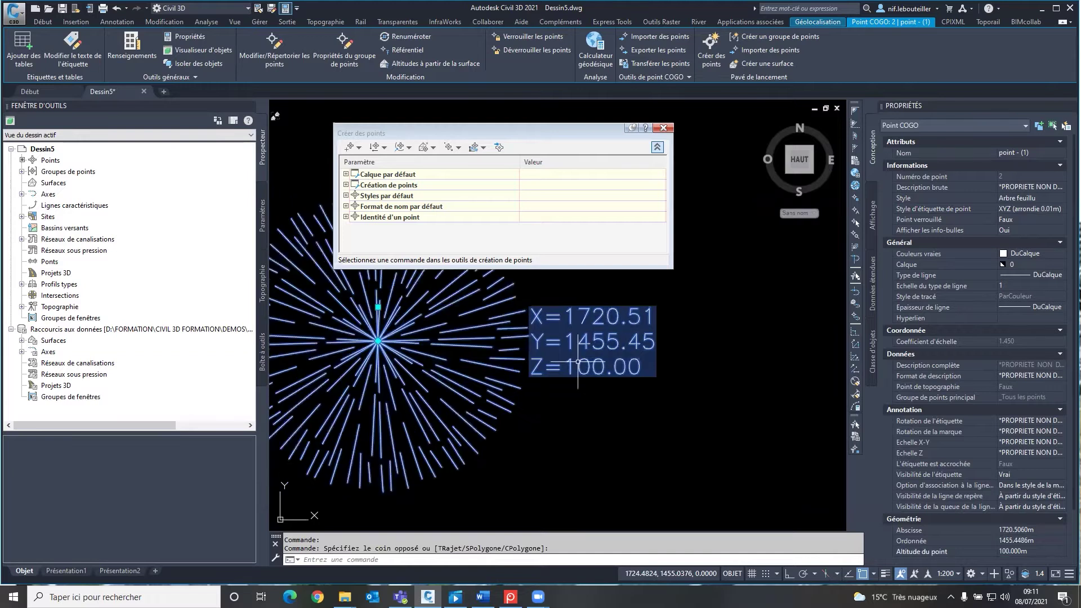
{"action": "scroll", "coordinate": [601, 361], "scroll_direction": "down", "scroll_amount": 3}
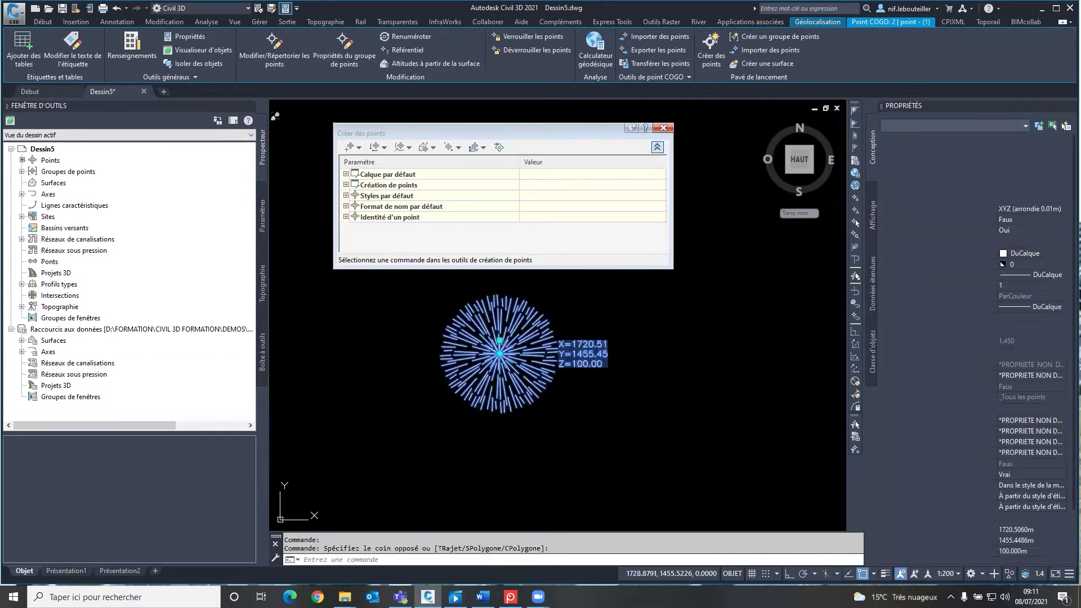
{"action": "key", "text": "Delete"}
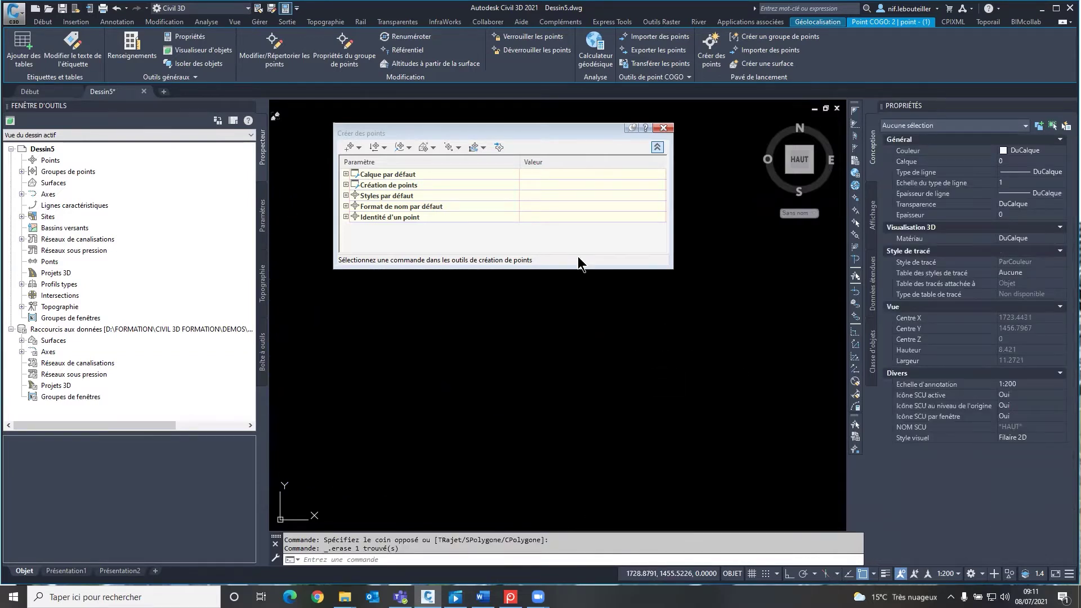
Launch Importer des points from the Créer des points toolbar
{"action": "scroll", "coordinate": [564, 368], "scroll_direction": "down", "scroll_amount": 8}
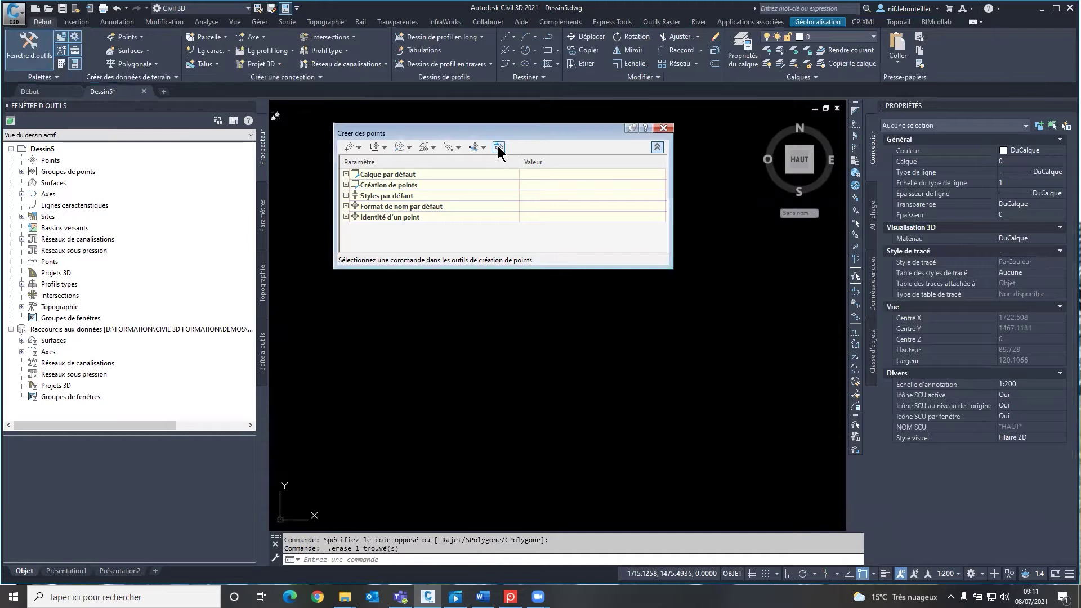
{"action": "left_click", "coordinate": [498, 149]}
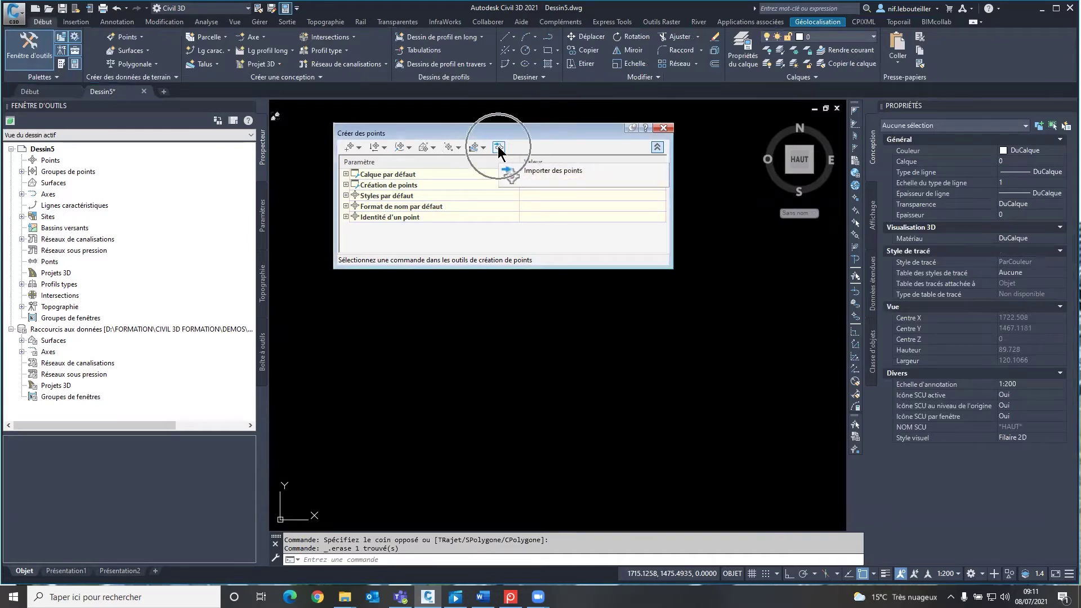
{"action": "left_click", "coordinate": [498, 148]}
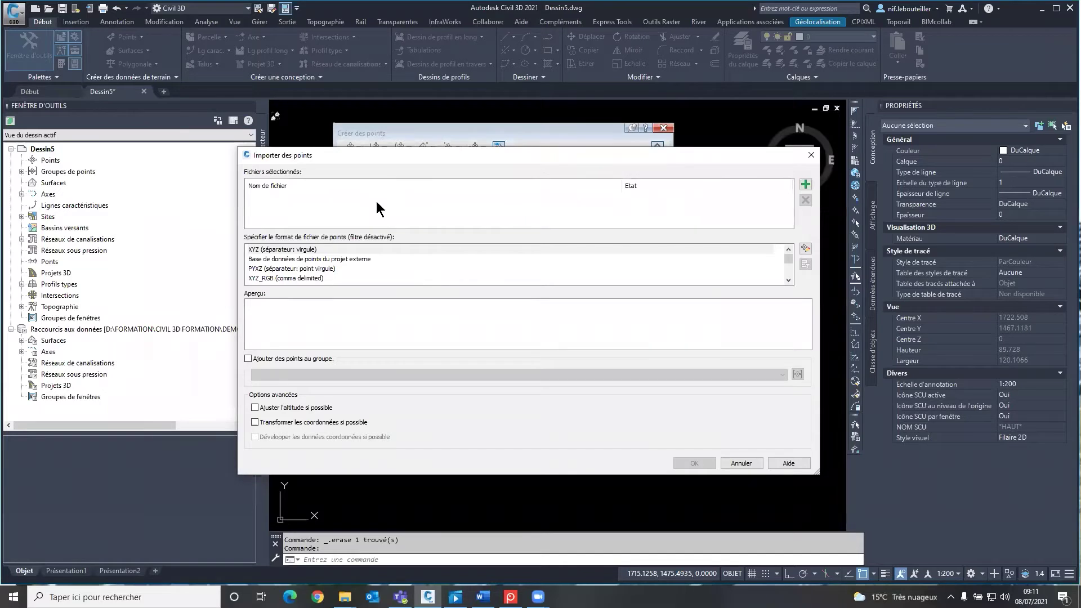
Add TN PXYZ.txt (*.txt filter) to the point import and open it in Notepad
{"action": "left_click", "coordinate": [805, 186]}
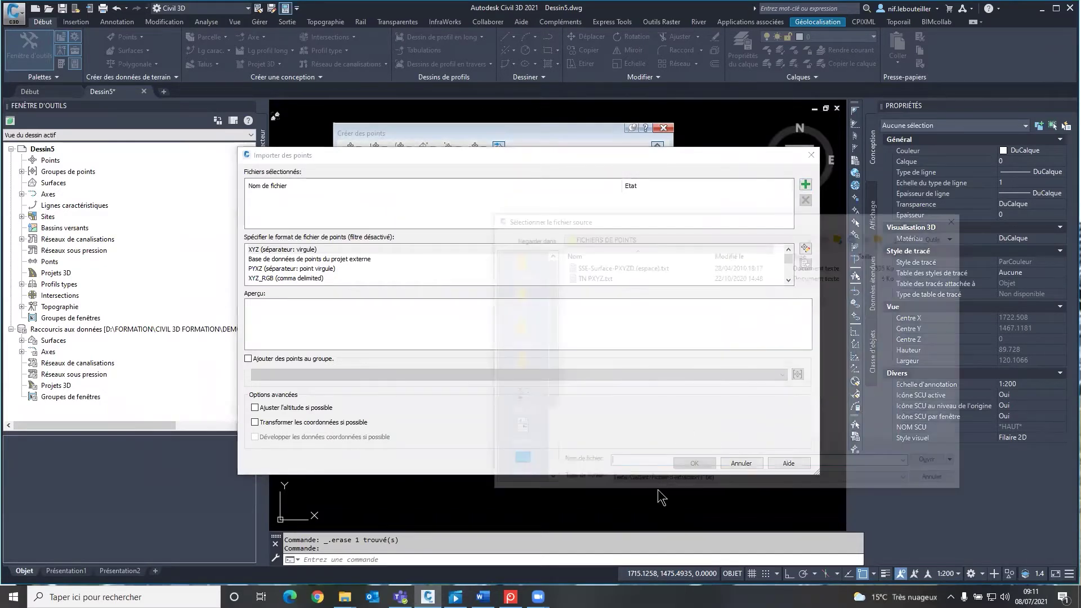
{"action": "left_click", "coordinate": [734, 482]}
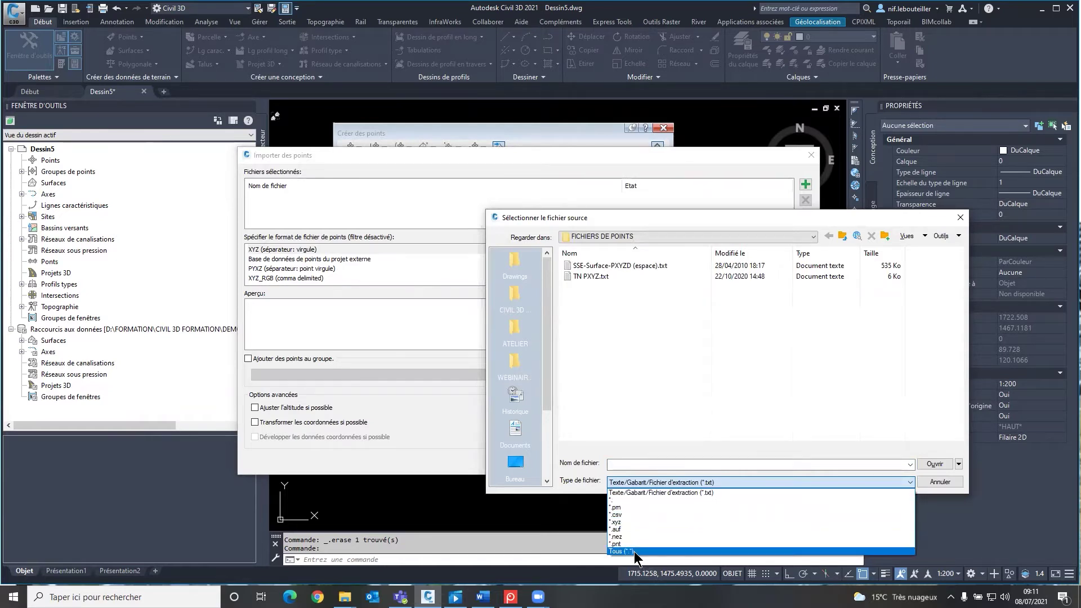
{"action": "left_click", "coordinate": [644, 491]}
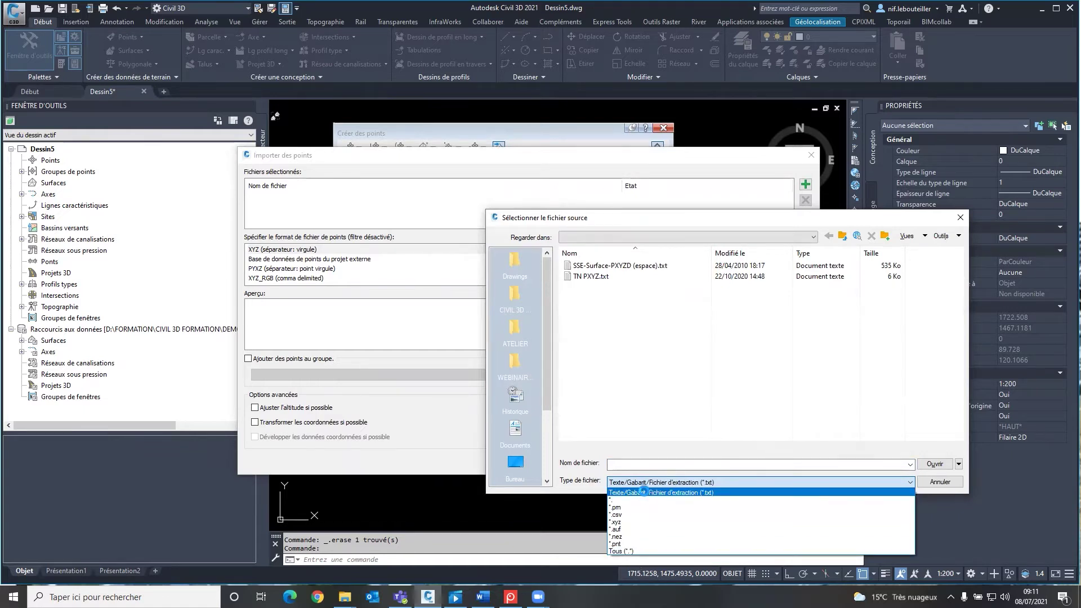
{"action": "left_click", "coordinate": [597, 278]}
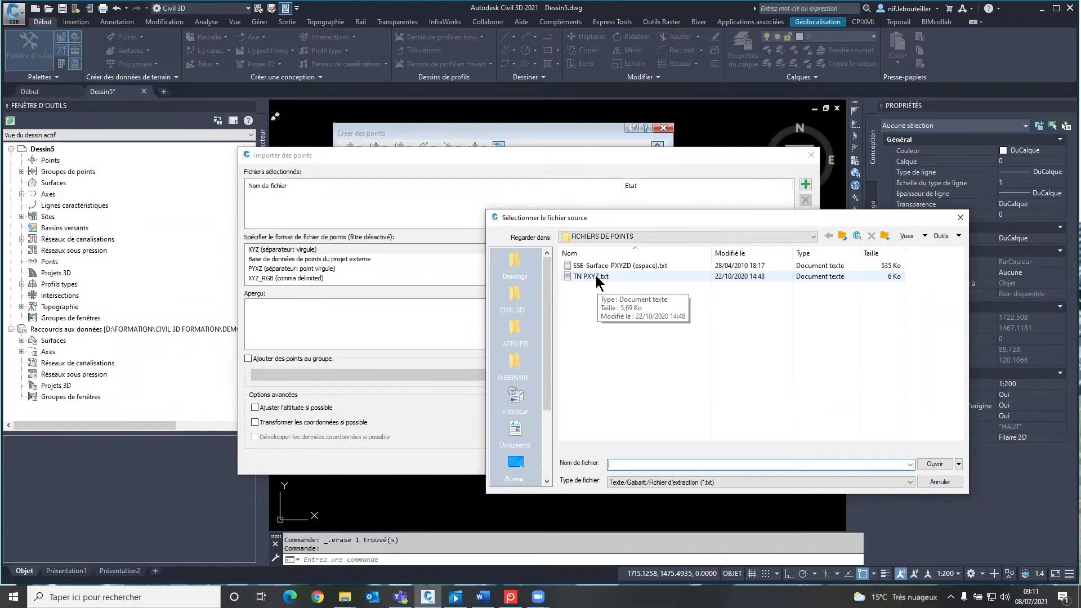
{"action": "left_click", "coordinate": [598, 278]}
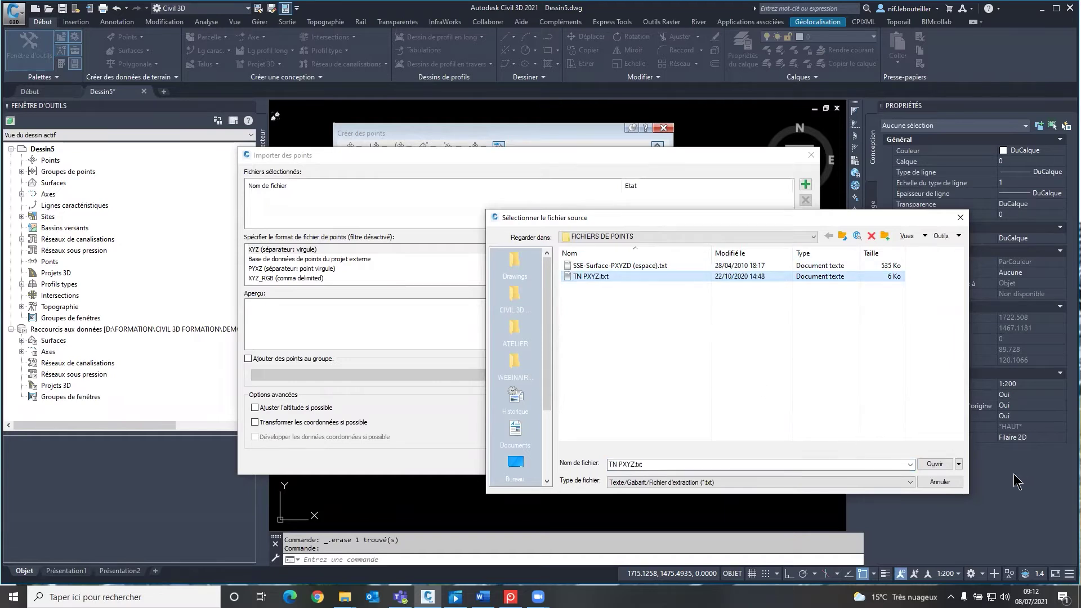
{"action": "left_click", "coordinate": [935, 464]}
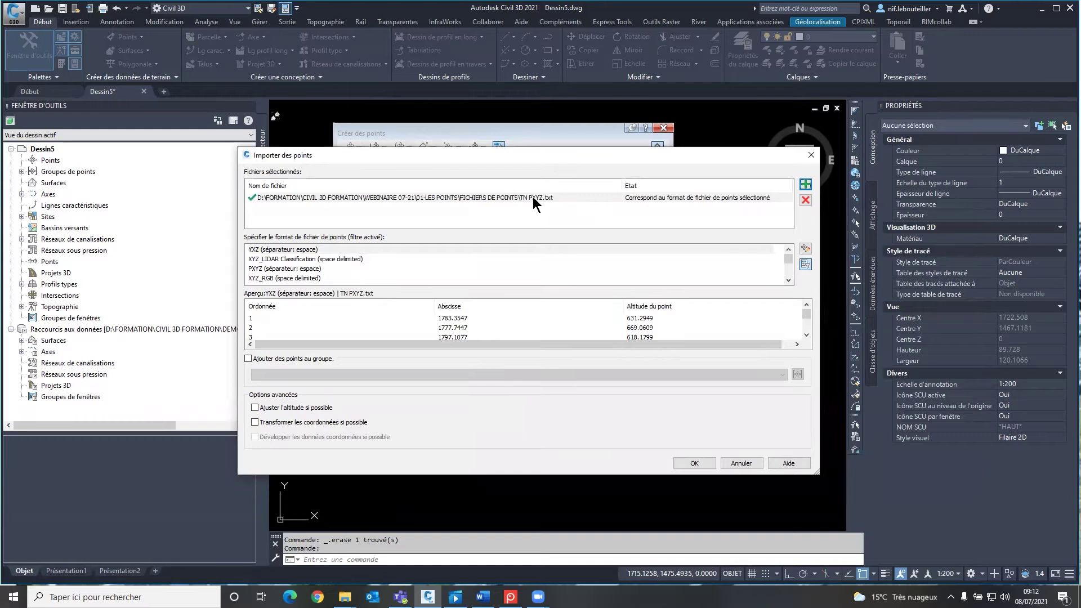
{"action": "left_click", "coordinate": [533, 197]}
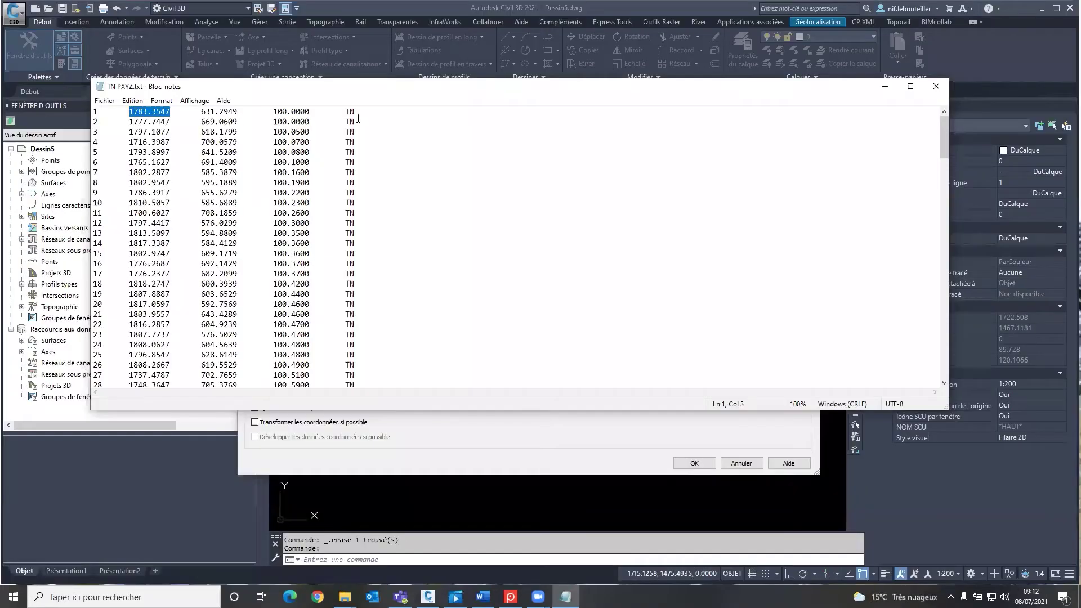
Inspect the TN code column and scroll down to line 128 of the point file
{"action": "left_click_drag", "start_coordinate": [351, 112], "coordinate": [356, 112]}
{"action": "key", "text": "shift+Left"}
{"action": "scroll", "coordinate": [379, 234], "scroll_direction": "down", "scroll_amount": 3}
{"action": "scroll", "coordinate": [379, 239], "scroll_direction": "down", "scroll_amount": 6}
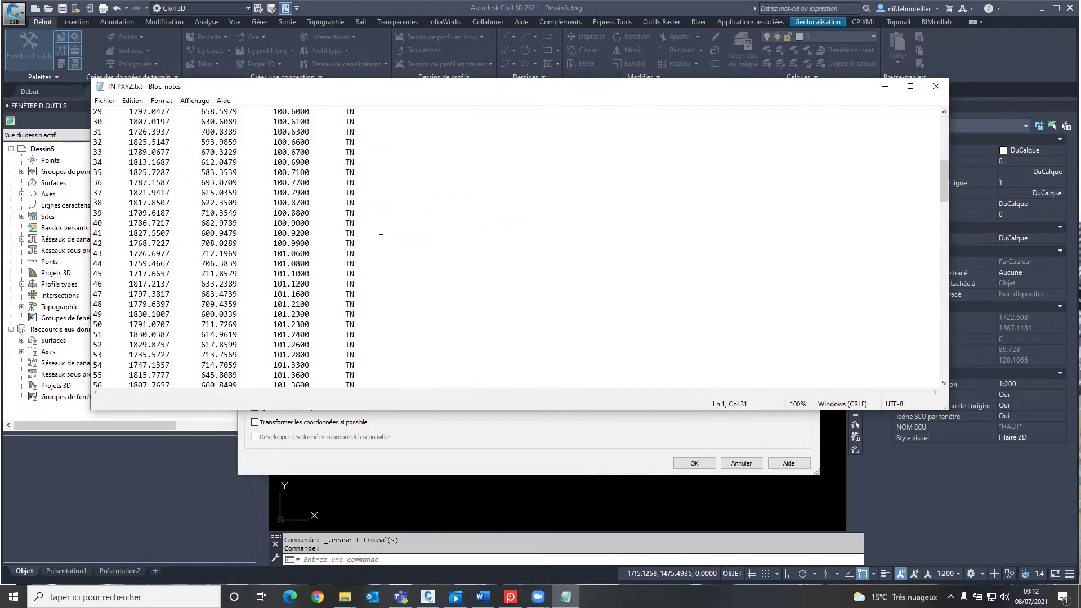
{"action": "scroll", "coordinate": [376, 248], "scroll_direction": "down", "scroll_amount": 5}
{"action": "scroll", "coordinate": [376, 251], "scroll_direction": "down", "scroll_amount": 20}
{"action": "scroll", "coordinate": [374, 249], "scroll_direction": "down", "scroll_amount": 11}
{"action": "scroll", "coordinate": [375, 249], "scroll_direction": "up", "scroll_amount": 9}
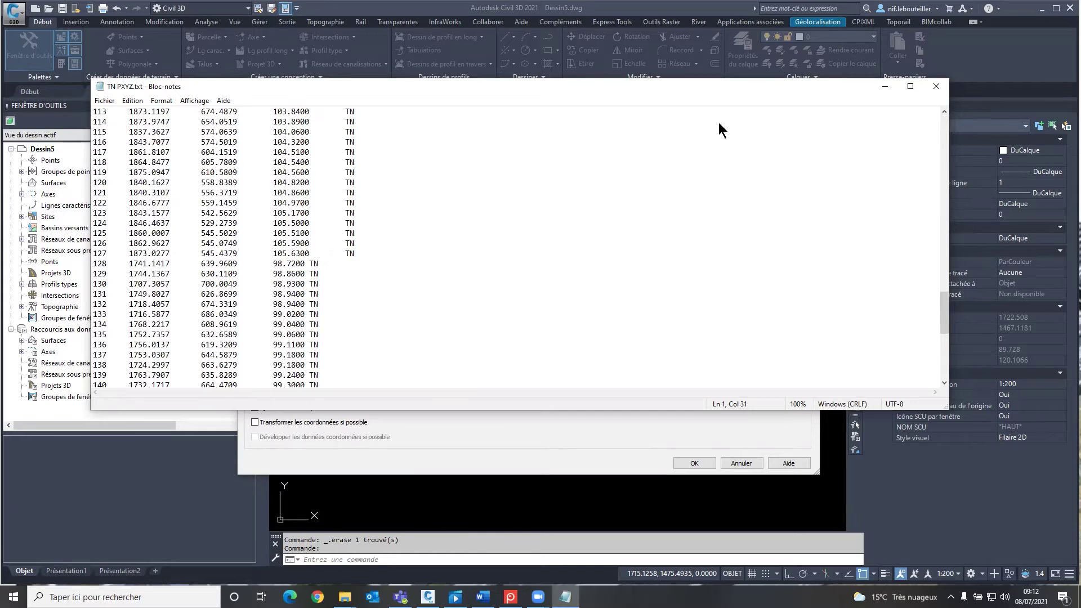
{"action": "scroll", "coordinate": [308, 193], "scroll_direction": "down", "scroll_amount": 1}
{"action": "scroll", "coordinate": [322, 220], "scroll_direction": "down", "scroll_amount": 1}
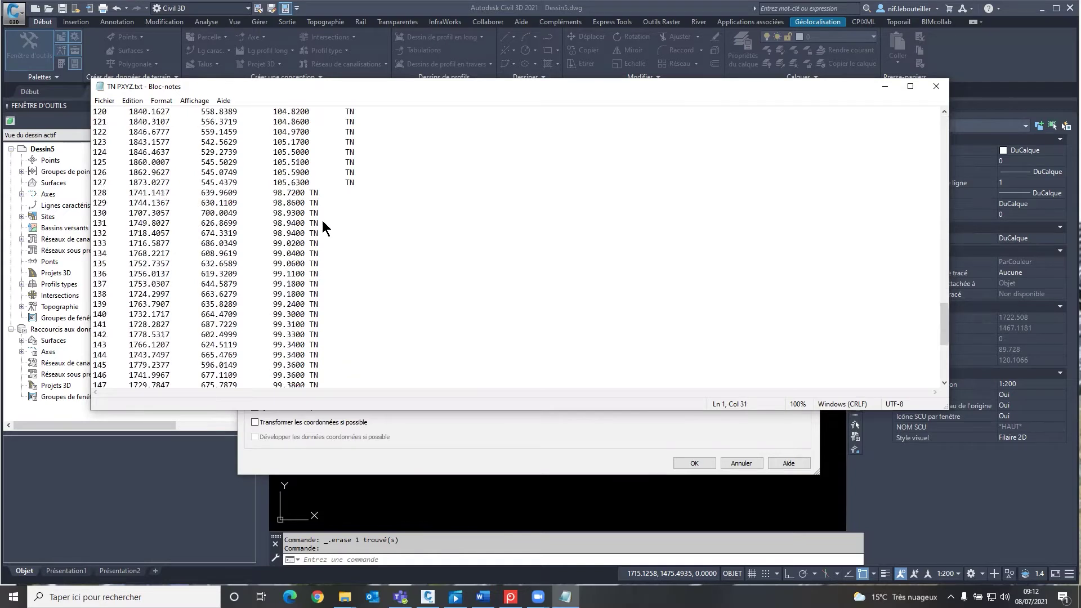
Insert a tab before TN on lines 128 to 137 to align the codes
{"action": "left_click", "coordinate": [309, 193]}
{"action": "key", "text": "Tab"}
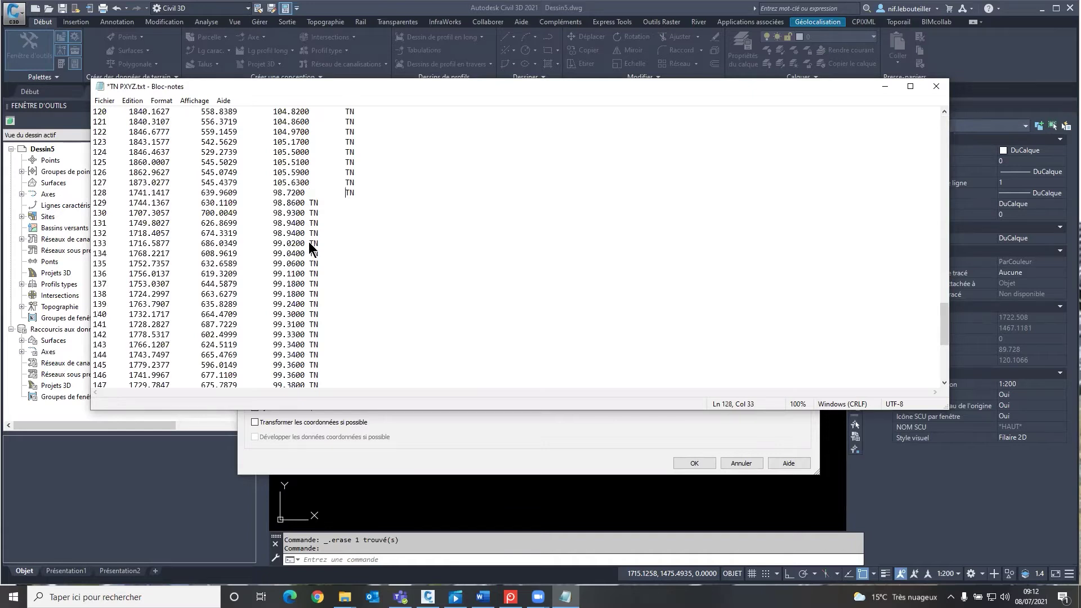
{"action": "key", "text": "Down"}
{"action": "key", "text": "Left"}
{"action": "key", "text": "Left"}
{"action": "key", "text": "Tab"}
{"action": "key", "text": "Down"}
{"action": "key", "text": "Left"}
{"action": "key", "text": "Left"}
{"action": "key", "text": "Tab"}
{"action": "key", "text": "Down"}
{"action": "key", "text": "Left"}
{"action": "key", "text": "Left"}
{"action": "key", "text": "Tab"}
{"action": "key", "text": "Down"}
{"action": "key", "text": "Left"}
{"action": "key", "text": "Left"}
{"action": "key", "text": "Tab"}
{"action": "key", "text": "Down"}
{"action": "key", "text": "Left"}
{"action": "key", "text": "Left"}
{"action": "key", "text": "Tab"}
{"action": "key", "text": "Down"}
{"action": "key", "text": "Left"}
{"action": "key", "text": "Left"}
{"action": "key", "text": "Tab"}
{"action": "key", "text": "Down"}
{"action": "key", "text": "Left"}
{"action": "key", "text": "Left"}
{"action": "key", "text": "Tab"}
{"action": "key", "text": "Down"}
{"action": "key", "text": "Left"}
{"action": "key", "text": "Left"}
{"action": "key", "text": "Tab"}
{"action": "key", "text": "Down"}
{"action": "key", "text": "Left"}
{"action": "key", "text": "Left"}
{"action": "key", "text": "Tab"}
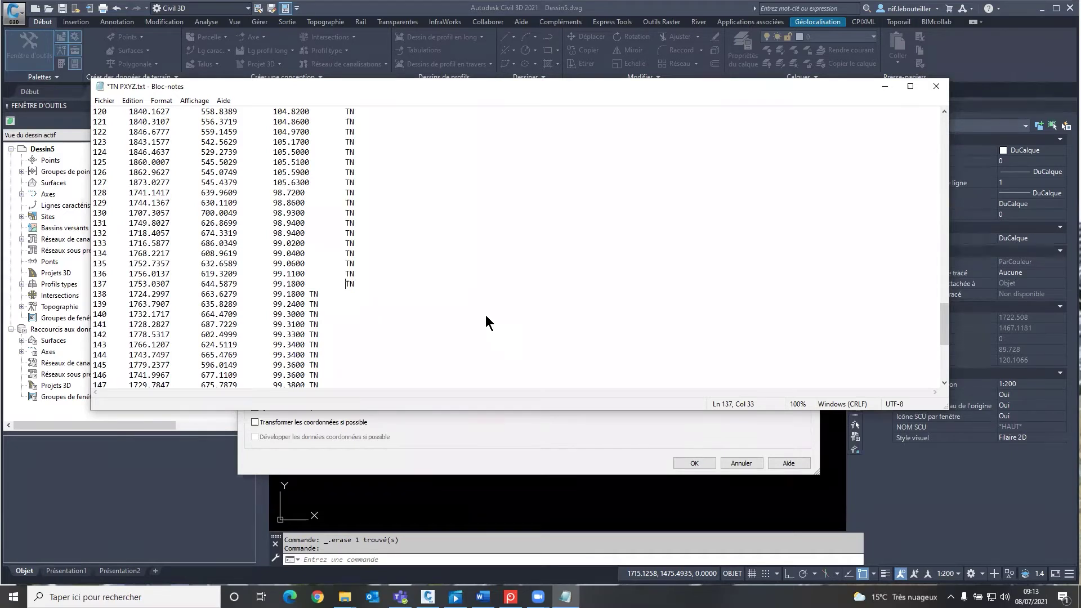
Add a tab separator before TN on line 138, then save and close Notepad
{"action": "key", "text": "Down"}
{"action": "key", "text": "Left"}
{"action": "key", "text": "Left"}
{"action": "key", "text": "Tab"}
{"action": "key", "text": "alt+F4"}
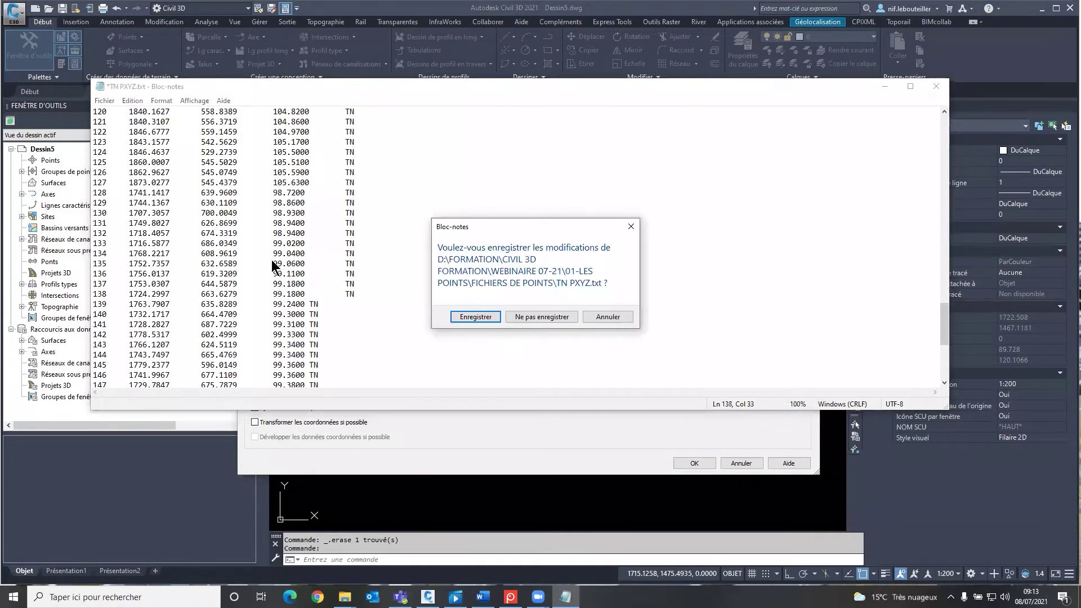
{"action": "key", "text": "Return"}
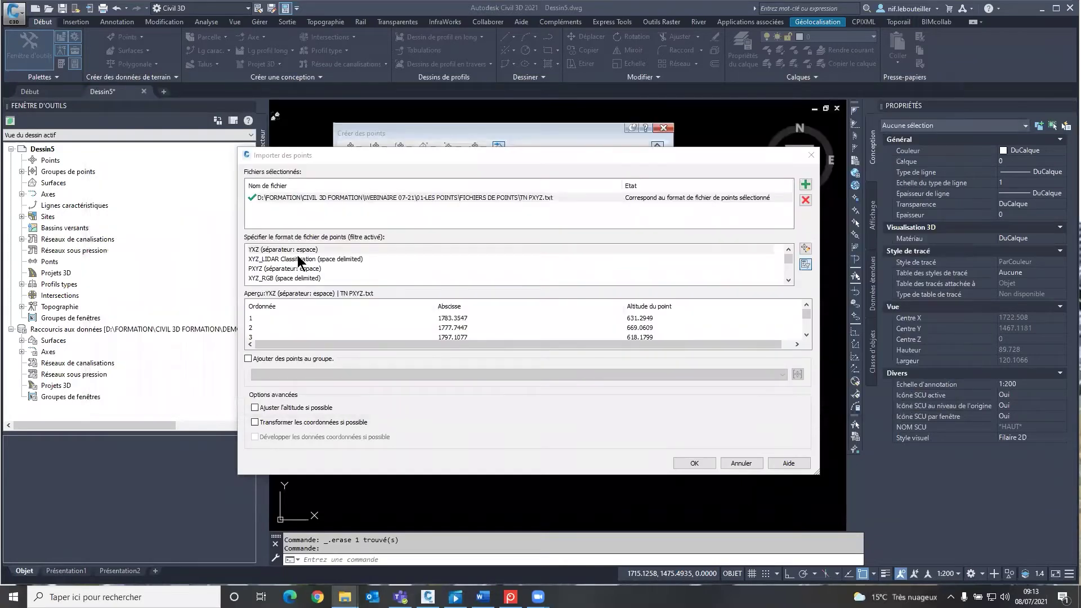
Import TN PXYZ.txt using the space-delimited PXYZD (point, X, Y, Z, description) format
{"action": "scroll", "coordinate": [273, 258], "scroll_direction": "down", "scroll_amount": 1}
{"action": "left_click", "coordinate": [260, 259]}
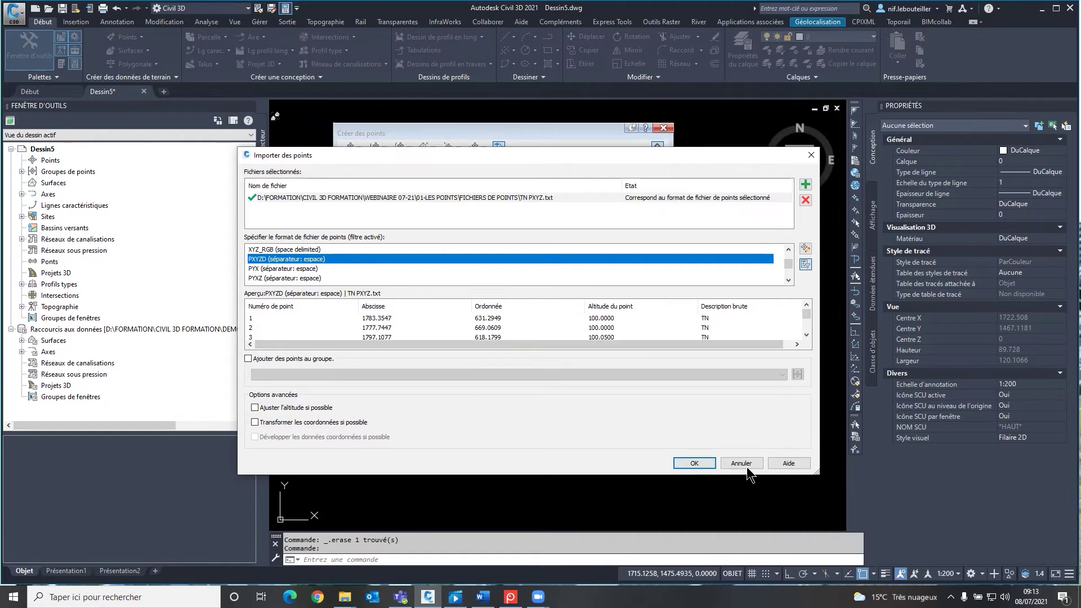
{"action": "left_click", "coordinate": [694, 462]}
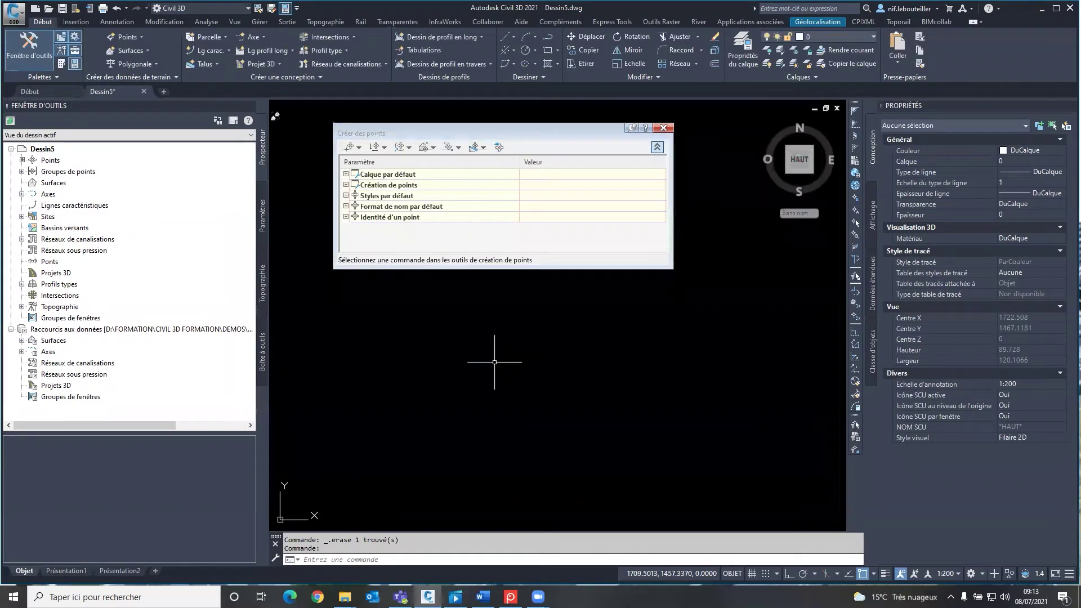
Zoom to the imported points' extents and inspect a single point's properties
{"action": "middle_click", "coordinate": [538, 367]}
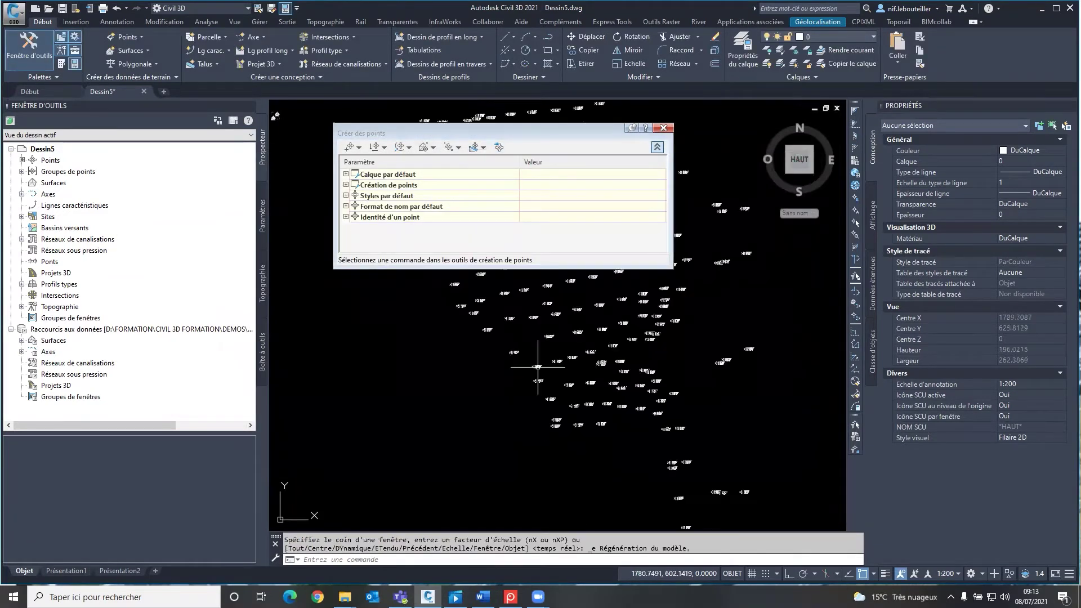
{"action": "scroll", "coordinate": [632, 355], "scroll_direction": "down", "scroll_amount": 4}
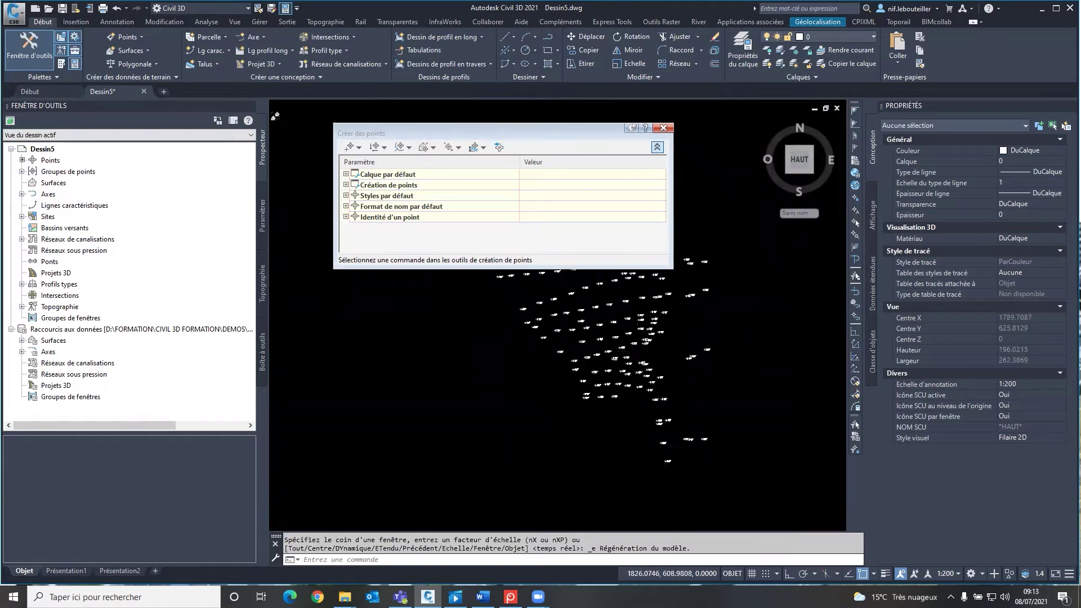
{"action": "scroll", "coordinate": [554, 383], "scroll_direction": "up", "scroll_amount": 4}
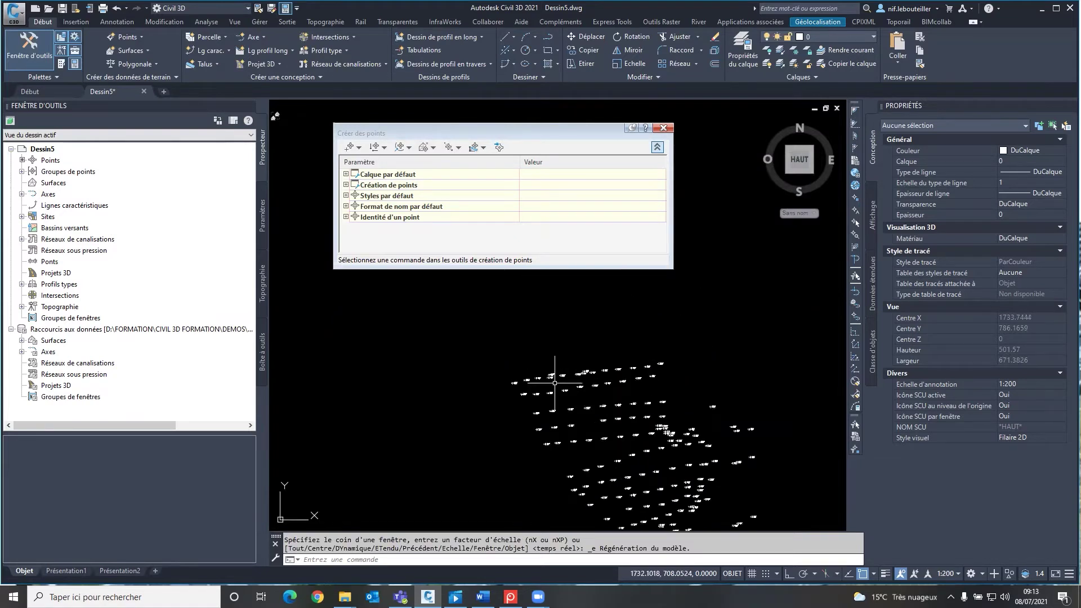
{"action": "scroll", "coordinate": [554, 383], "scroll_direction": "up", "scroll_amount": 5}
{"action": "scroll", "coordinate": [538, 376], "scroll_direction": "up", "scroll_amount": 2}
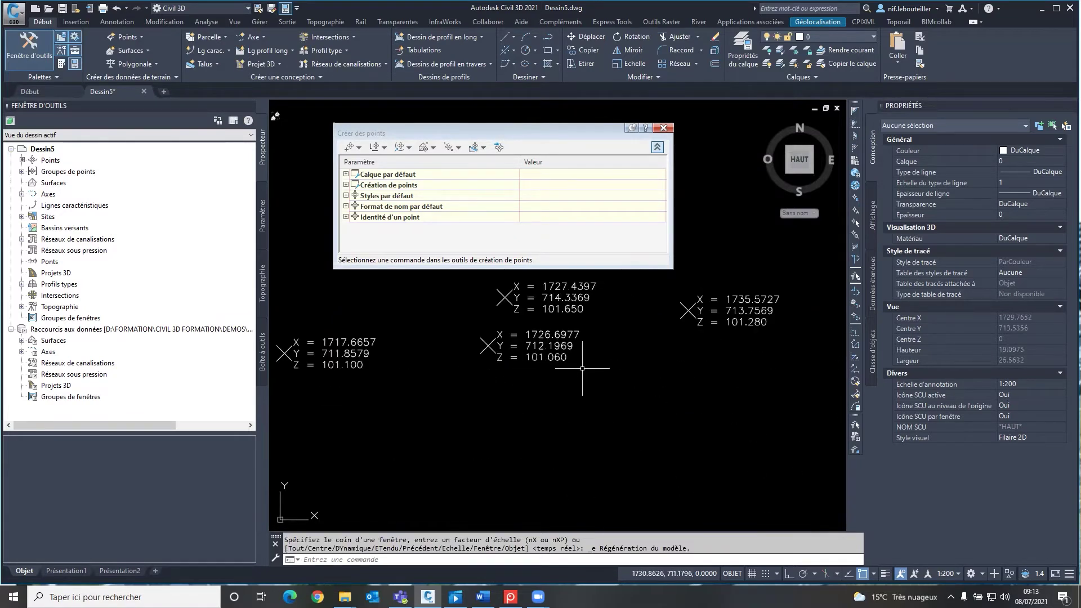
{"action": "left_click", "coordinate": [552, 357]}
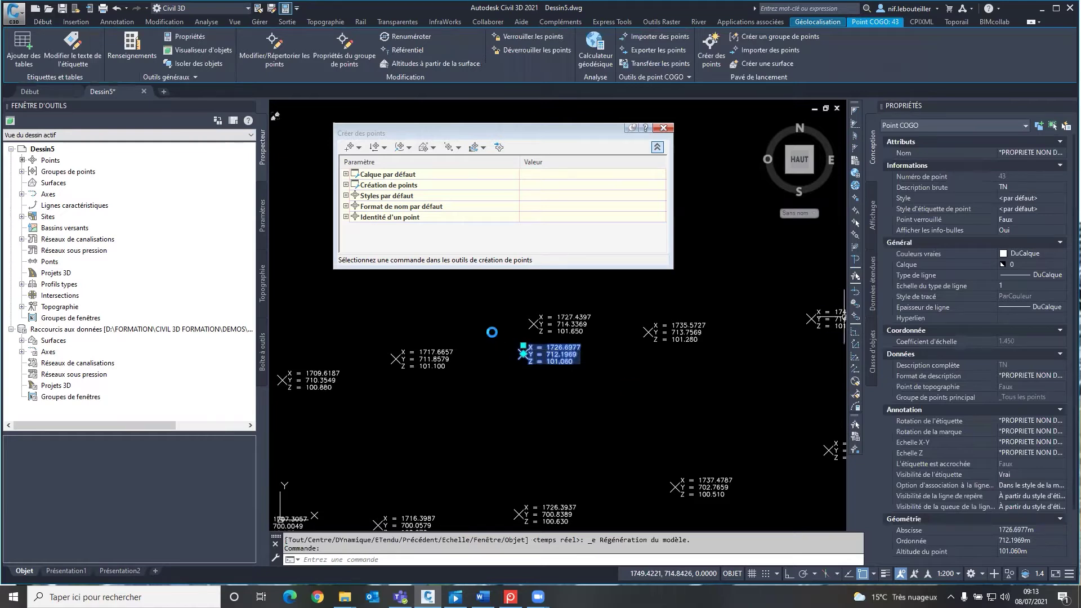
Window-select all 166 imported COGO points
{"action": "scroll", "coordinate": [640, 368], "scroll_direction": "down", "scroll_amount": 5}
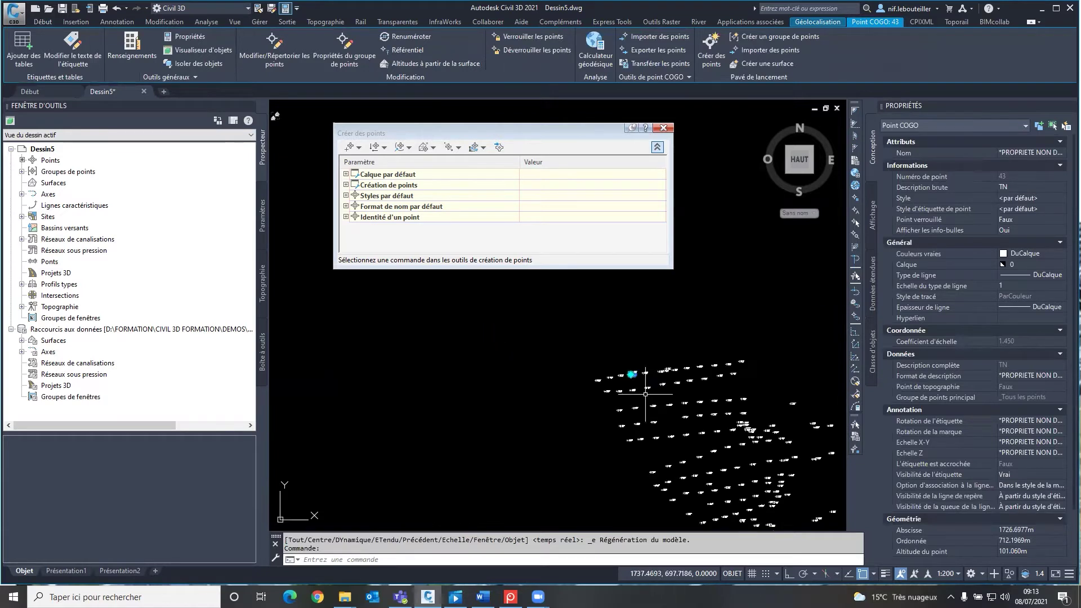
{"action": "scroll", "coordinate": [640, 393], "scroll_direction": "down", "scroll_amount": 3}
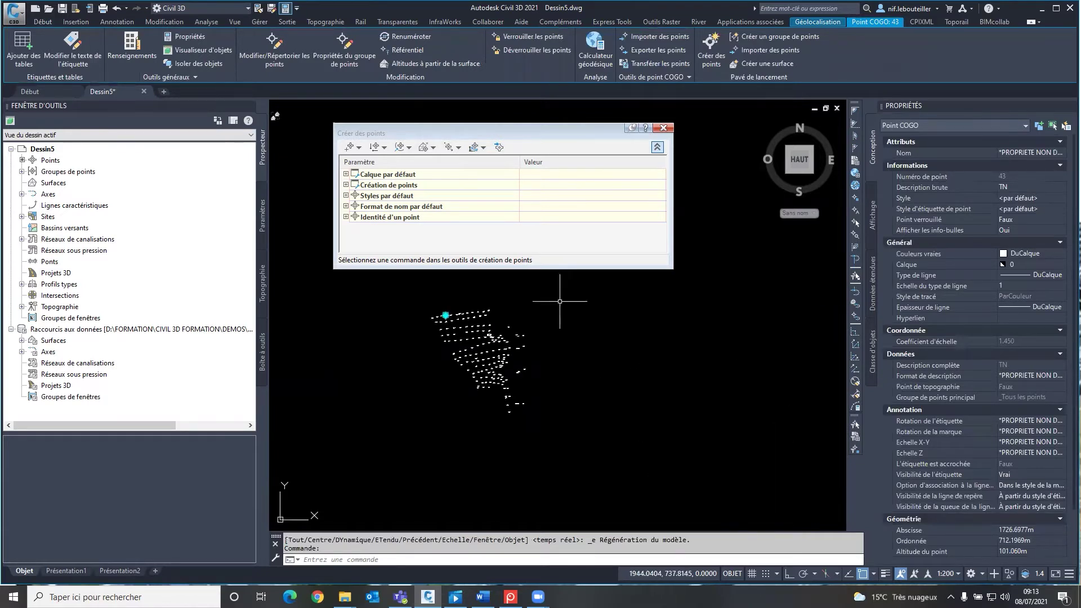
{"action": "left_click", "coordinate": [561, 300]}
{"action": "left_click", "coordinate": [407, 435]}
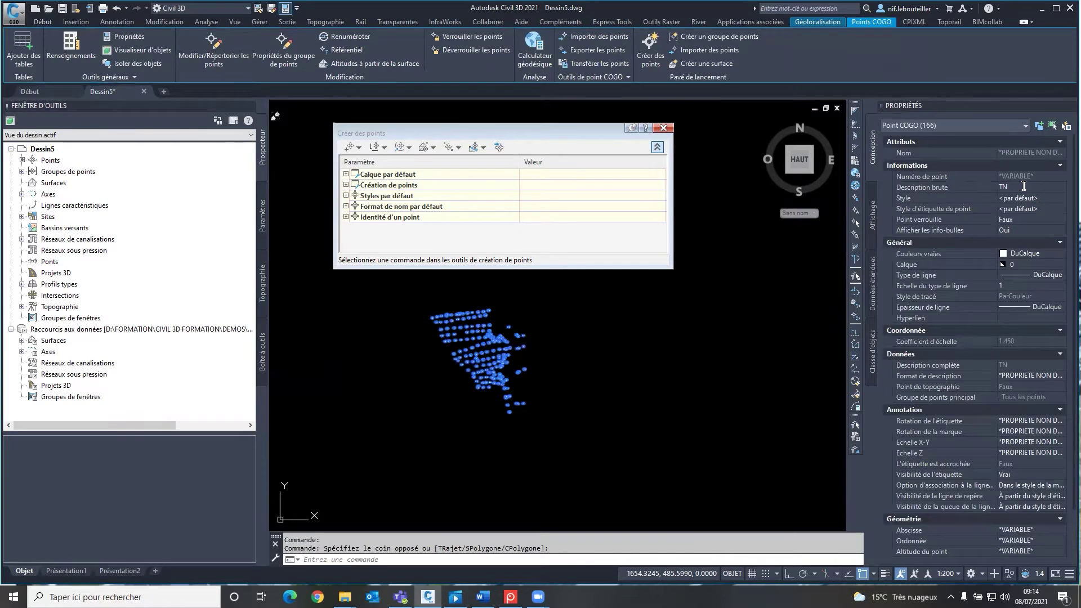
Set the selected points' style to <par défaut> and release the selection
{"action": "left_click", "coordinate": [969, 186]}
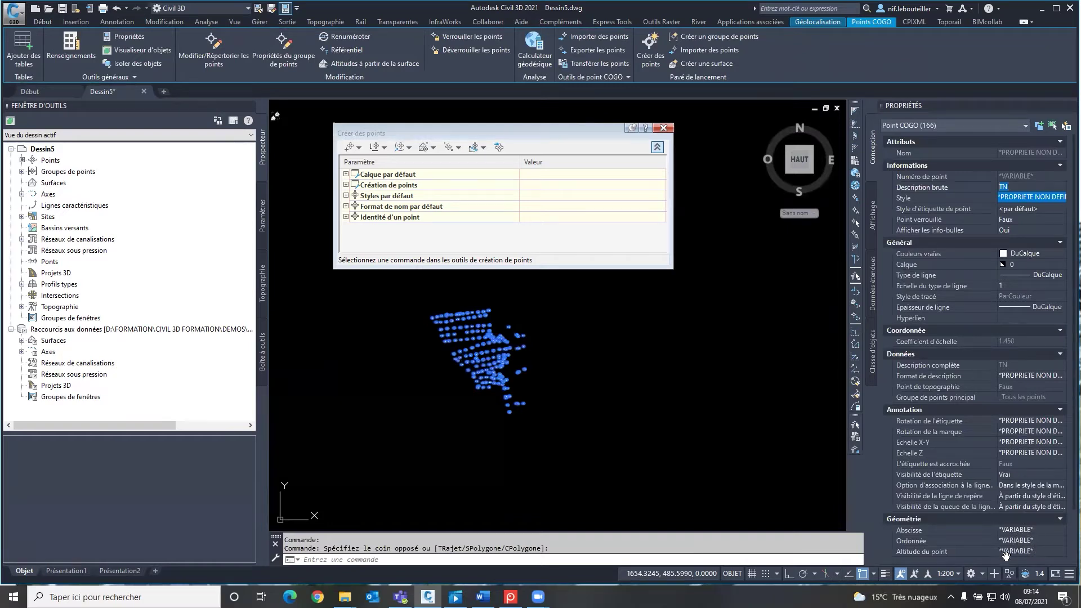
{"action": "key", "text": "Tab"}
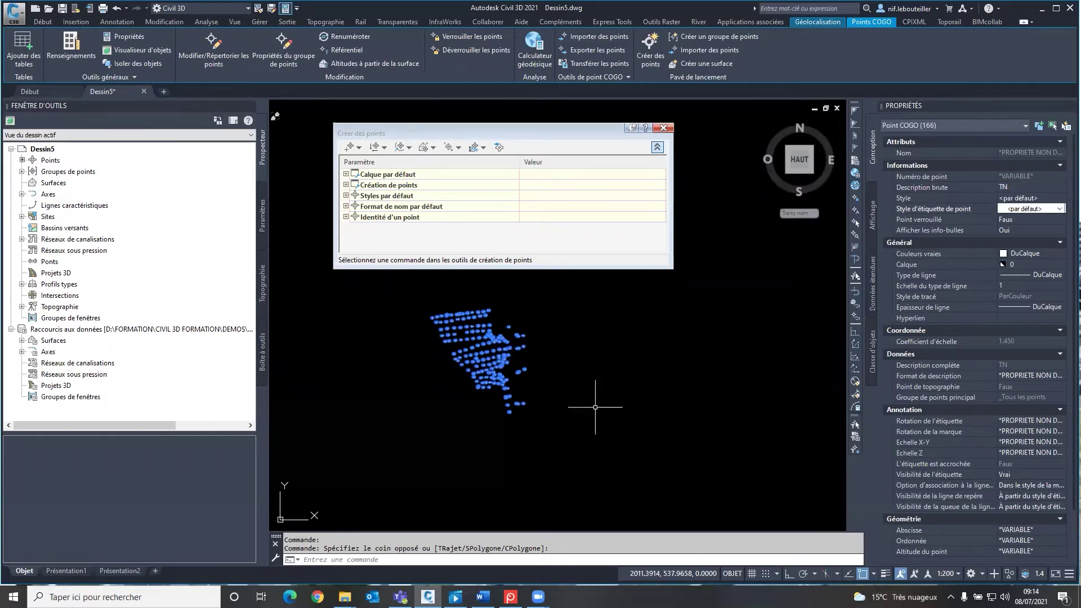
{"action": "key", "text": "Escape"}
Check the point coordinate labels, close the Créer des points palette and reframe the cloud
{"action": "scroll", "coordinate": [490, 337], "scroll_direction": "up", "scroll_amount": 8}
{"action": "scroll", "coordinate": [537, 378], "scroll_direction": "down", "scroll_amount": 8}
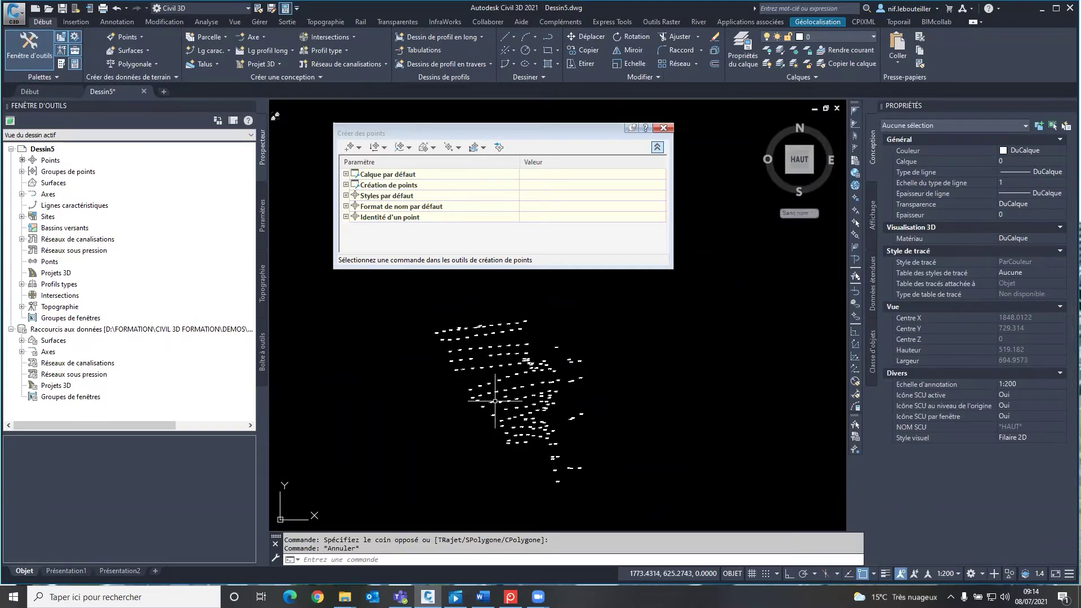
{"action": "scroll", "coordinate": [501, 391], "scroll_direction": "up", "scroll_amount": 4}
{"action": "scroll", "coordinate": [502, 390], "scroll_direction": "up", "scroll_amount": 6}
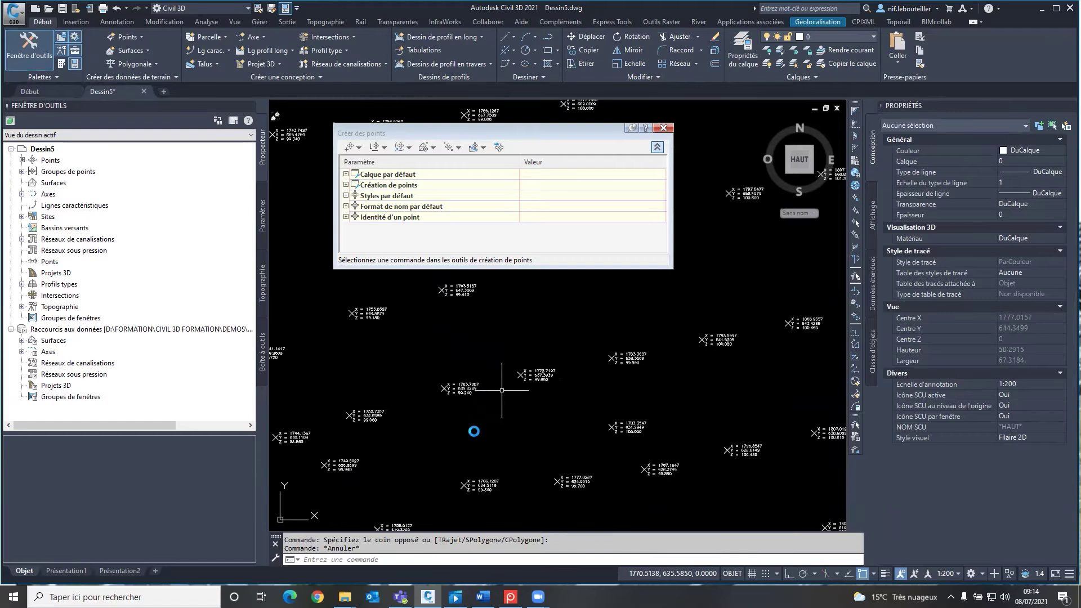
{"action": "scroll", "coordinate": [485, 431], "scroll_direction": "up", "scroll_amount": 4}
{"action": "middle_click_drag", "start_coordinate": [485, 431], "coordinate": [474, 433]}
{"action": "mouse_move", "coordinate": [515, 397]}
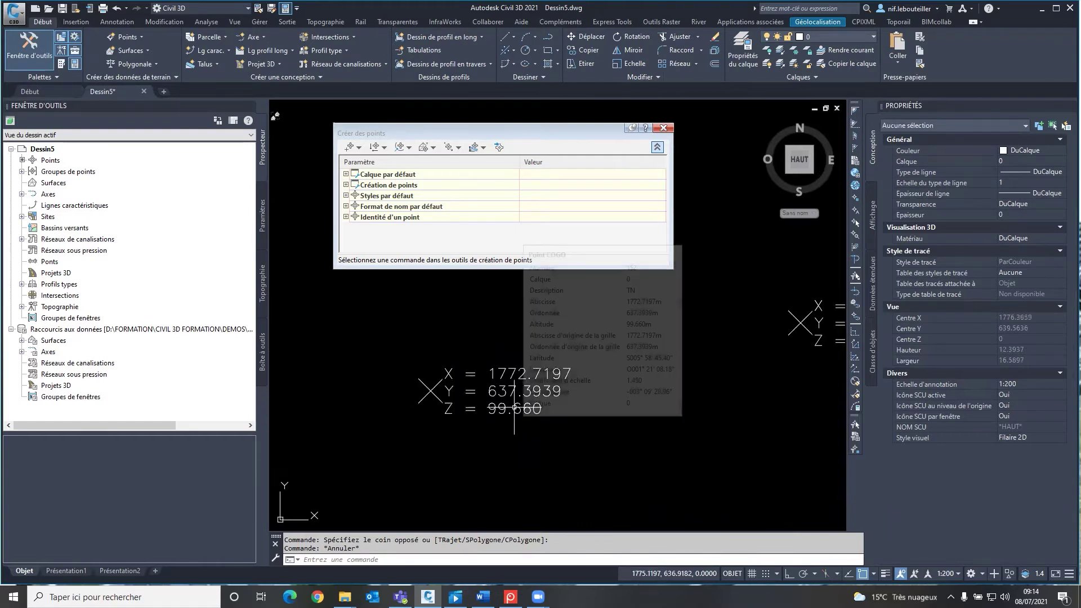
{"action": "scroll", "coordinate": [513, 408], "scroll_direction": "down", "scroll_amount": 2}
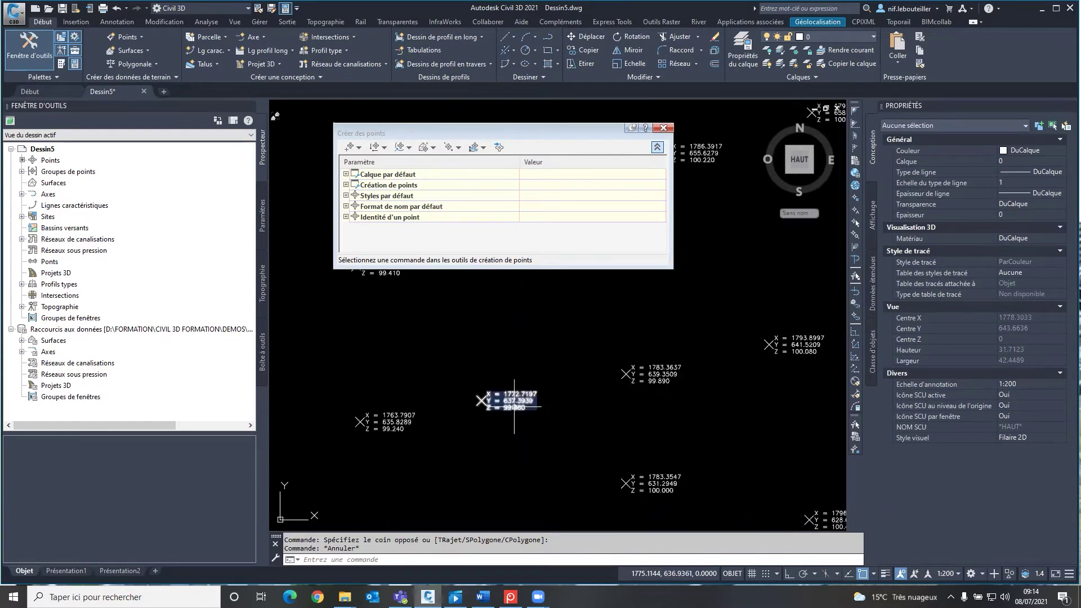
{"action": "left_click", "coordinate": [663, 128]}
{"action": "scroll", "coordinate": [635, 229], "scroll_direction": "down", "scroll_amount": 2}
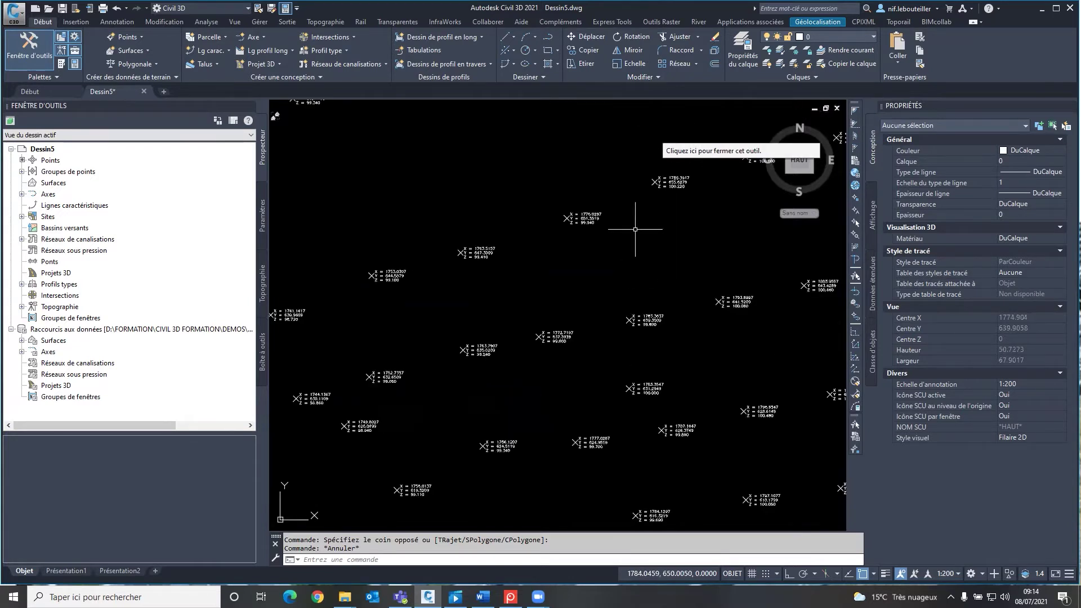
{"action": "scroll", "coordinate": [555, 309], "scroll_direction": "down", "scroll_amount": 5}
{"action": "scroll", "coordinate": [540, 284], "scroll_direction": "down", "scroll_amount": 2}
{"action": "mouse_move", "coordinate": [540, 285]}
{"action": "middle_mouse_down"}
{"action": "mouse_move", "coordinate": [550, 284]}
{"action": "mouse_move", "coordinate": [537, 288]}
{"action": "middle_mouse_up"}
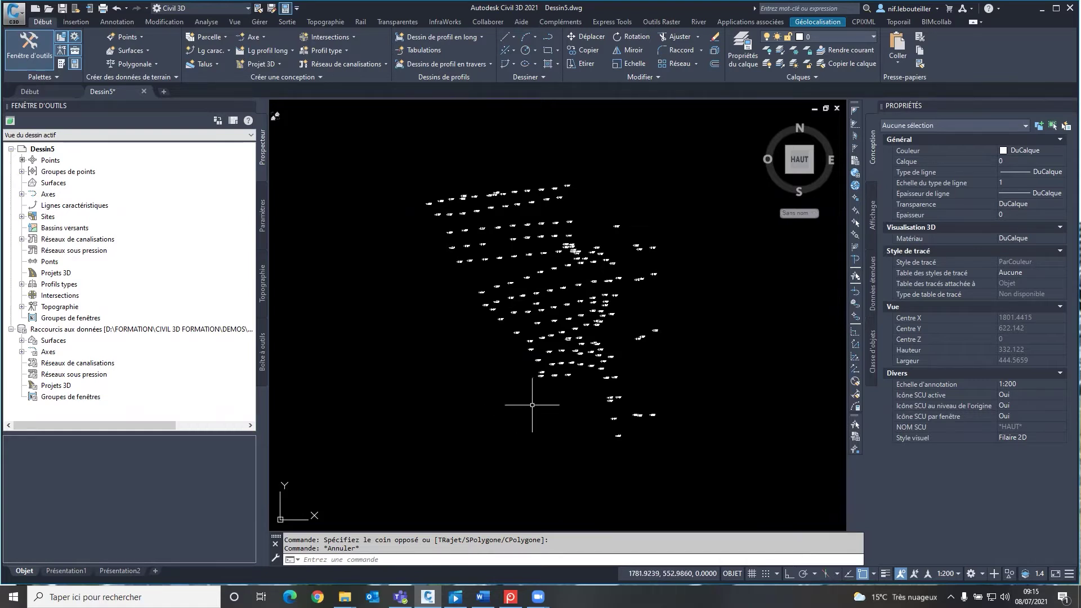
Create a new point group from Prospector's Groupes de points, opening Groupe de points - (1) properties
{"action": "right_click", "coordinate": [49, 174]}
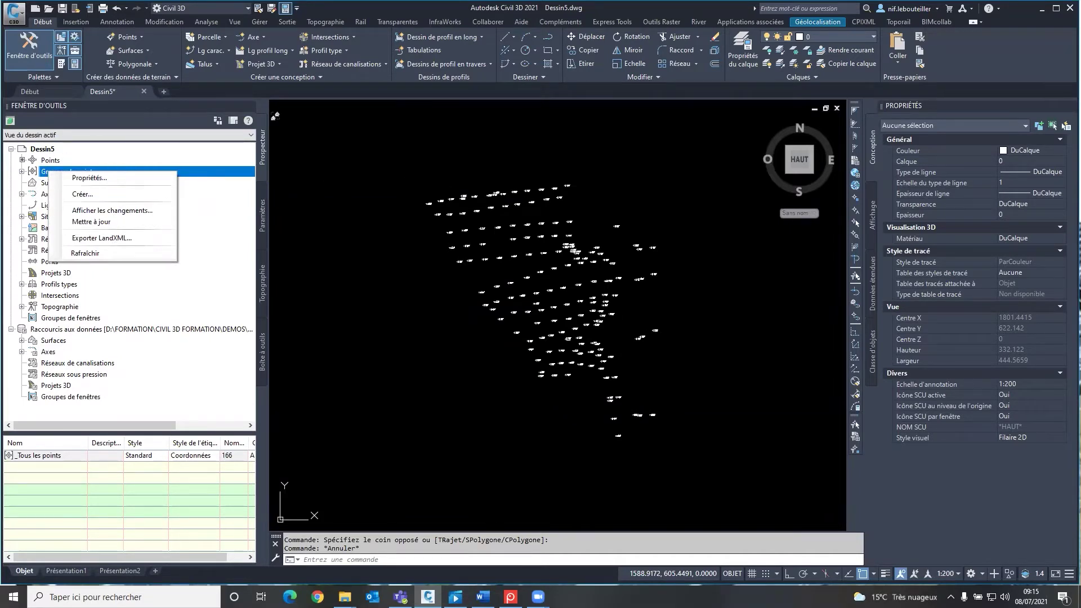
{"action": "left_click", "coordinate": [330, 174]}
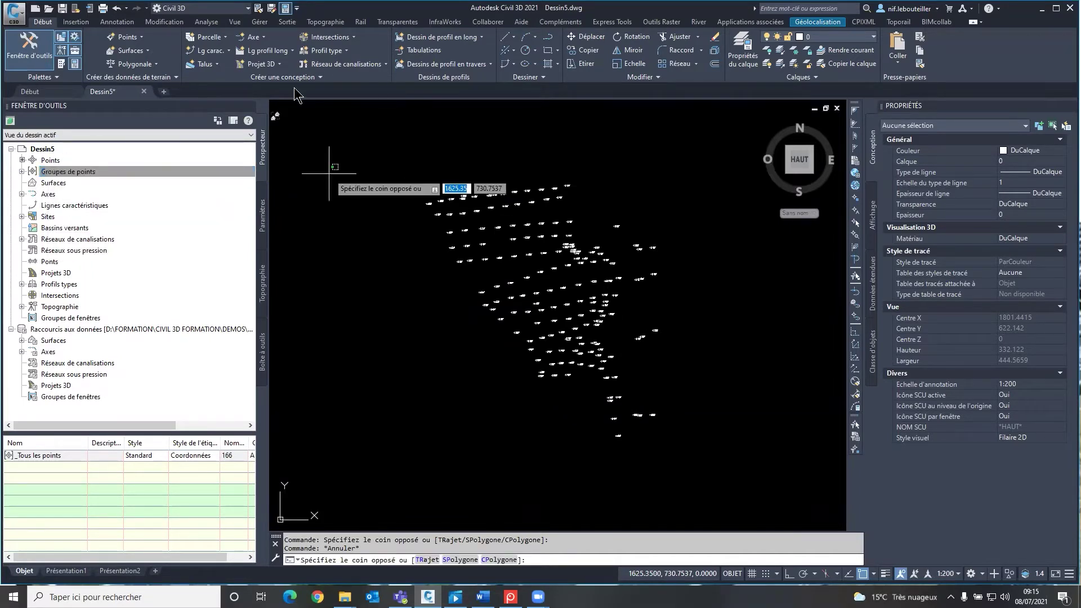
{"action": "left_click", "coordinate": [144, 37]}
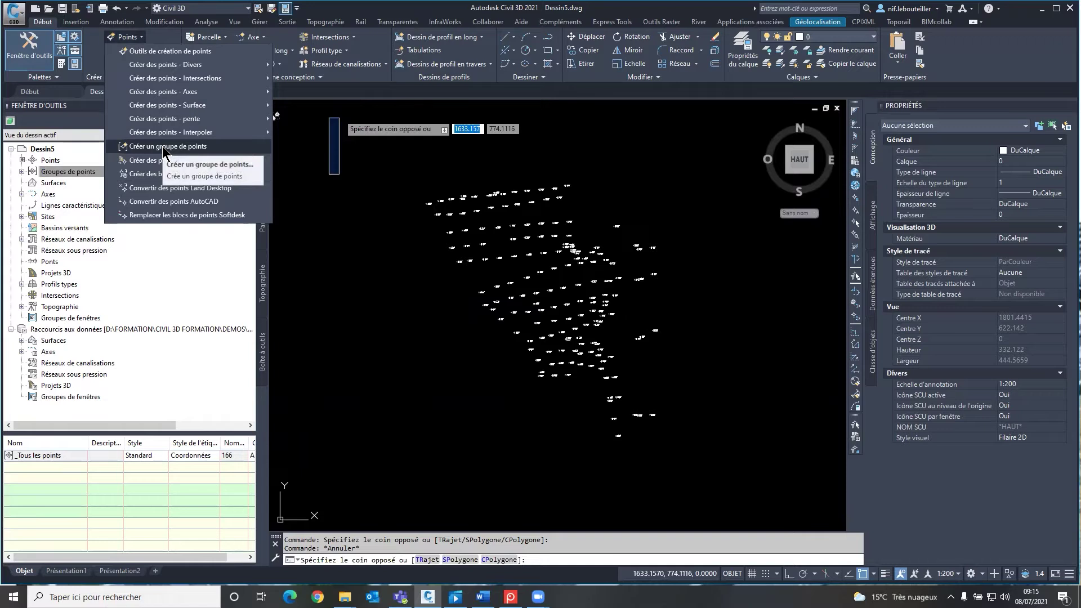
{"action": "key", "text": "Escape"}
{"action": "key", "text": "Escape"}
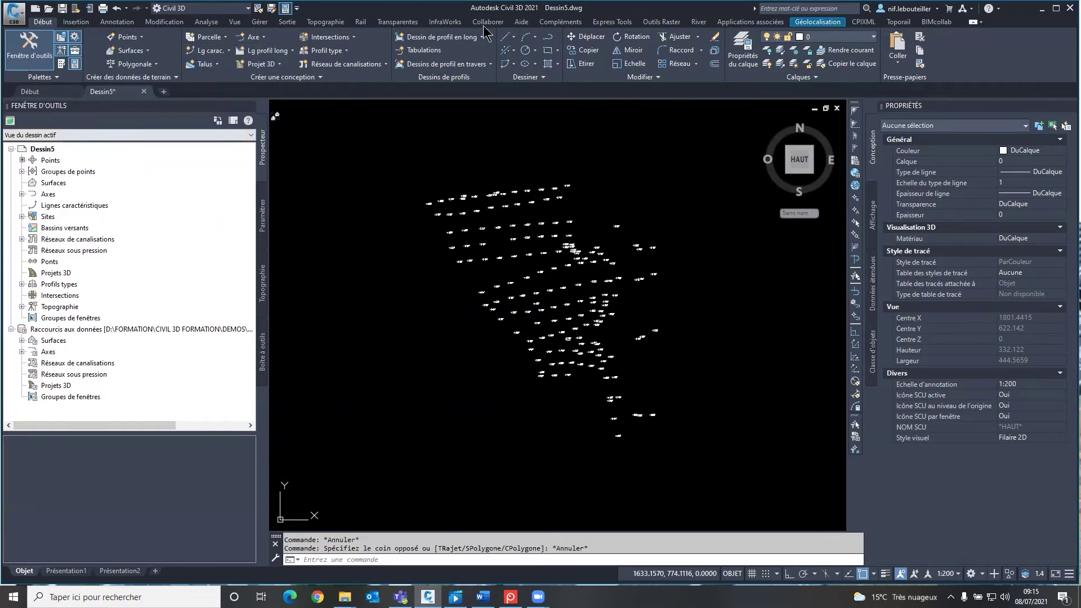
{"action": "right_click", "coordinate": [72, 175]}
{"action": "left_click", "coordinate": [109, 194]}
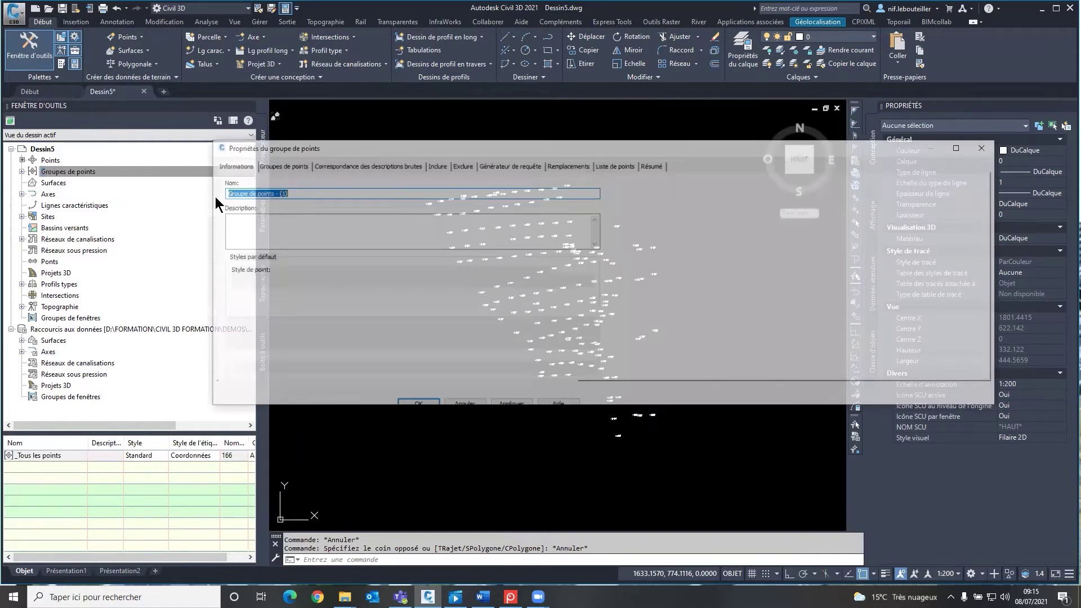
Rename the new point group to TN
{"action": "type", "text": "t"}
{"action": "key", "text": "BackSpace"}
{"action": "key", "text": "BackSpace"}
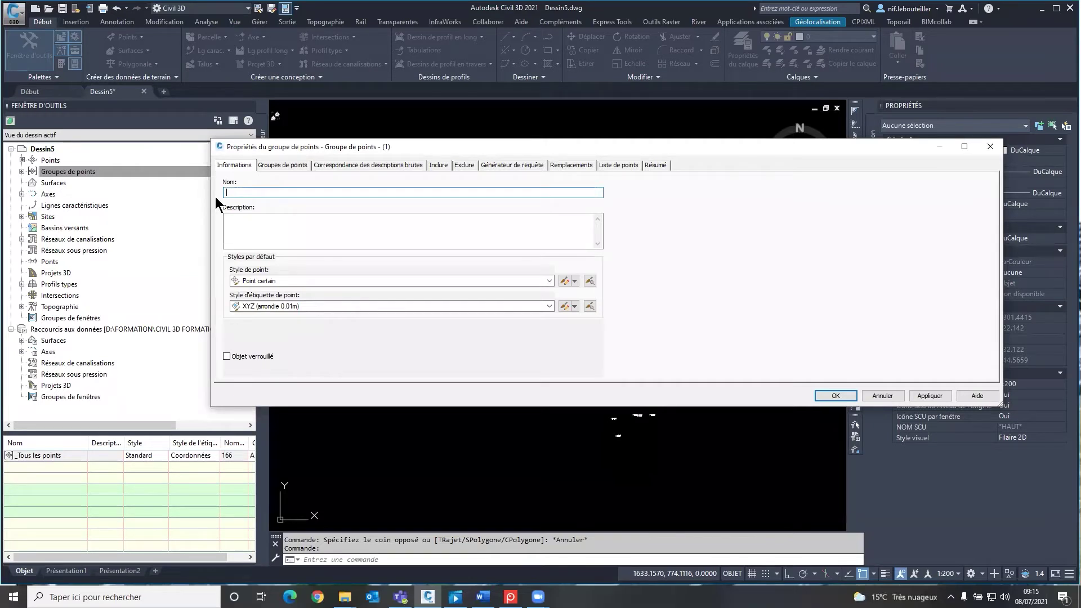
{"action": "key", "text": "Caps_Lock"}
{"action": "type", "text": "TN"}
{"action": "left_click", "coordinate": [437, 169]}
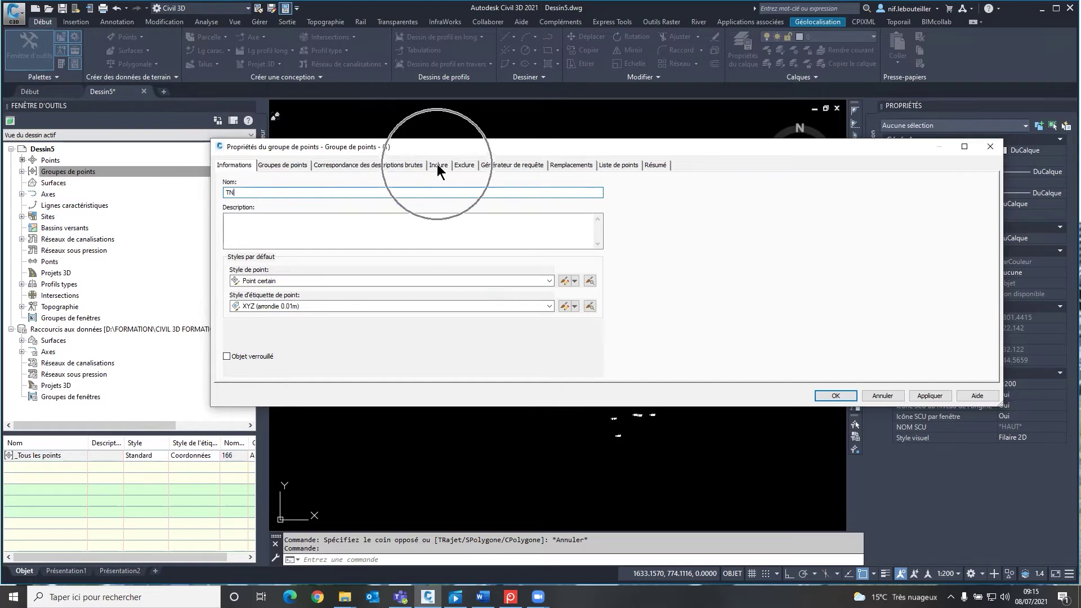
{"action": "left_click", "coordinate": [437, 168]}
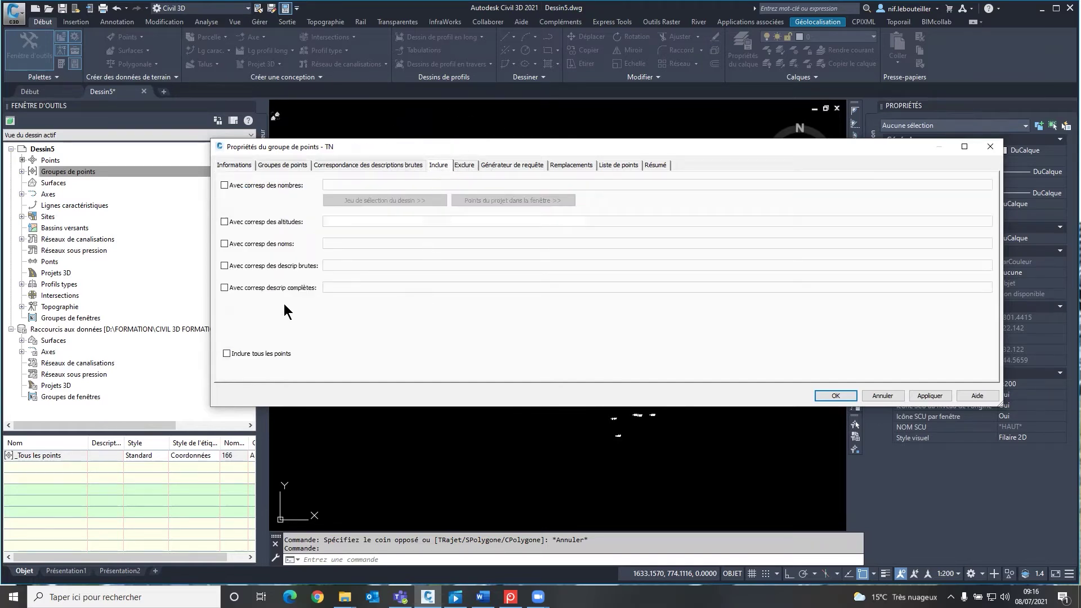
Include only points whose raw description matches TN and confirm the group
{"action": "left_click", "coordinate": [224, 265]}
{"action": "left_click", "coordinate": [224, 266]}
{"action": "left_click_drag", "start_coordinate": [767, 150], "coordinate": [649, 146]}
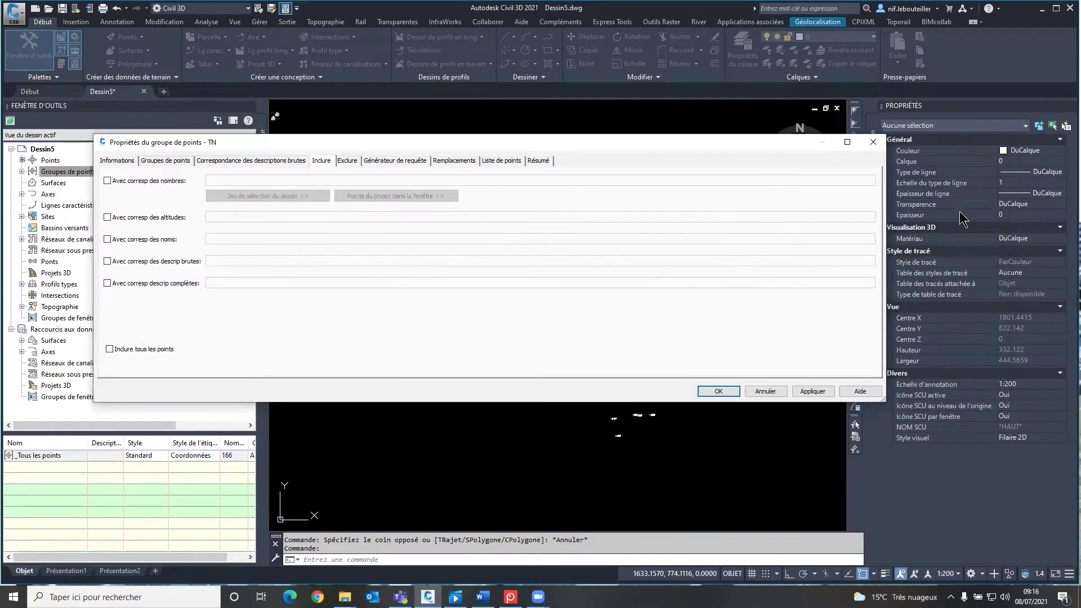
{"action": "left_click", "coordinate": [108, 261]}
{"action": "left_click", "coordinate": [241, 262]}
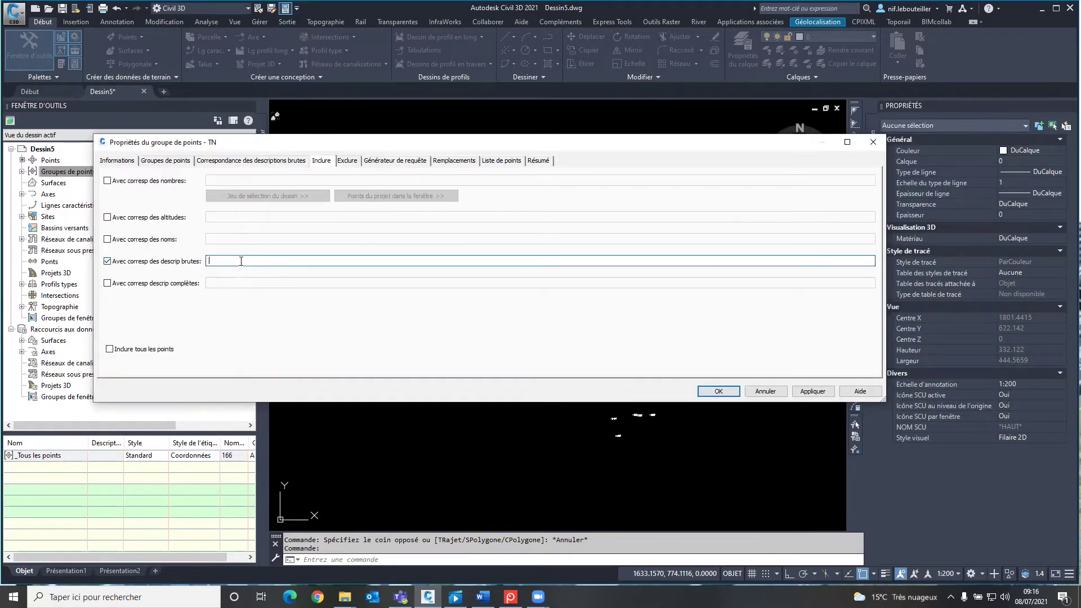
{"action": "type", "text": "TN"}
{"action": "left_click", "coordinate": [815, 392]}
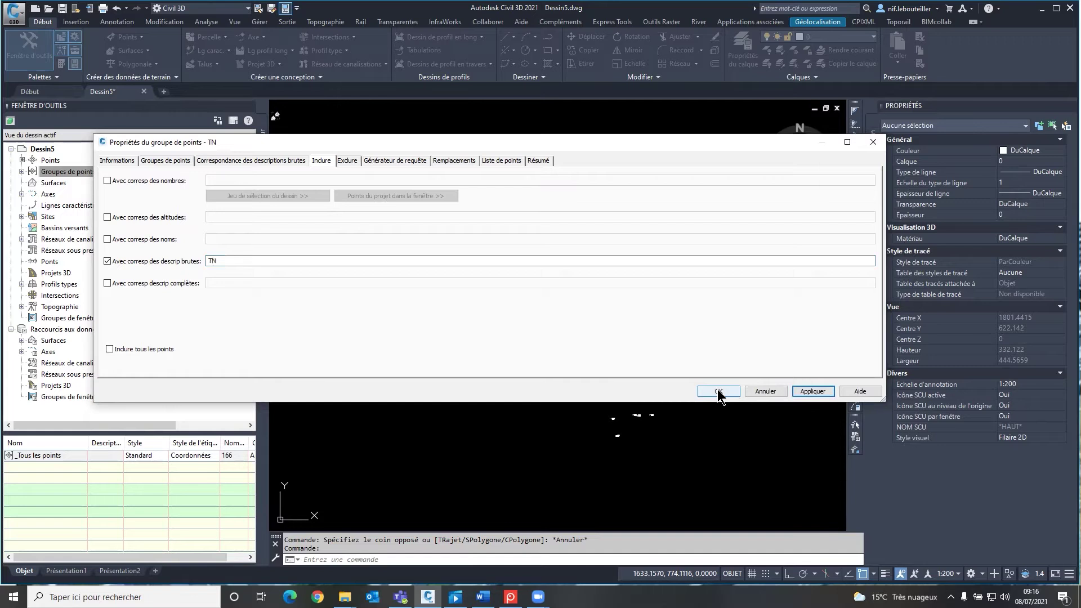
{"action": "left_click", "coordinate": [718, 392]}
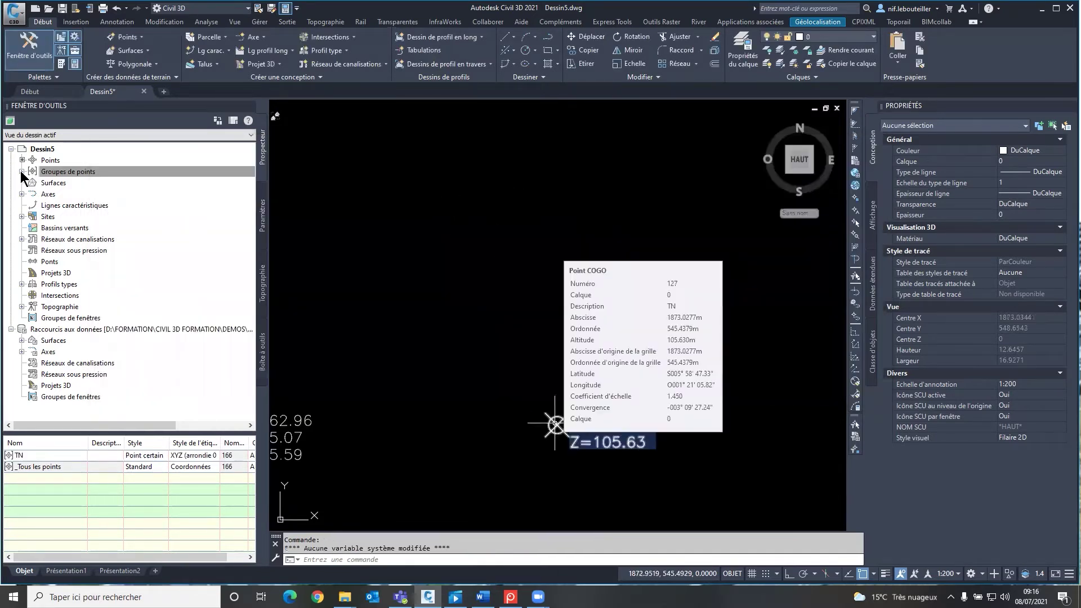
List the TN group's points to verify their TN descriptions, then frame the whole point cloud
{"action": "scroll", "coordinate": [34, 178], "scroll_direction": "up", "scroll_amount": 4}
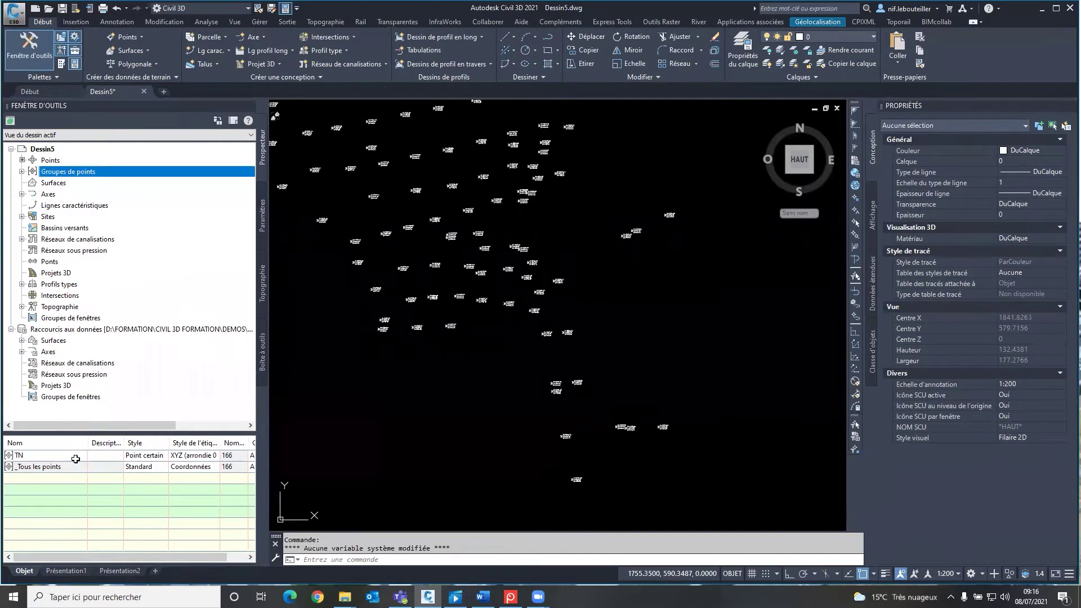
{"action": "double_click", "coordinate": [75, 458]}
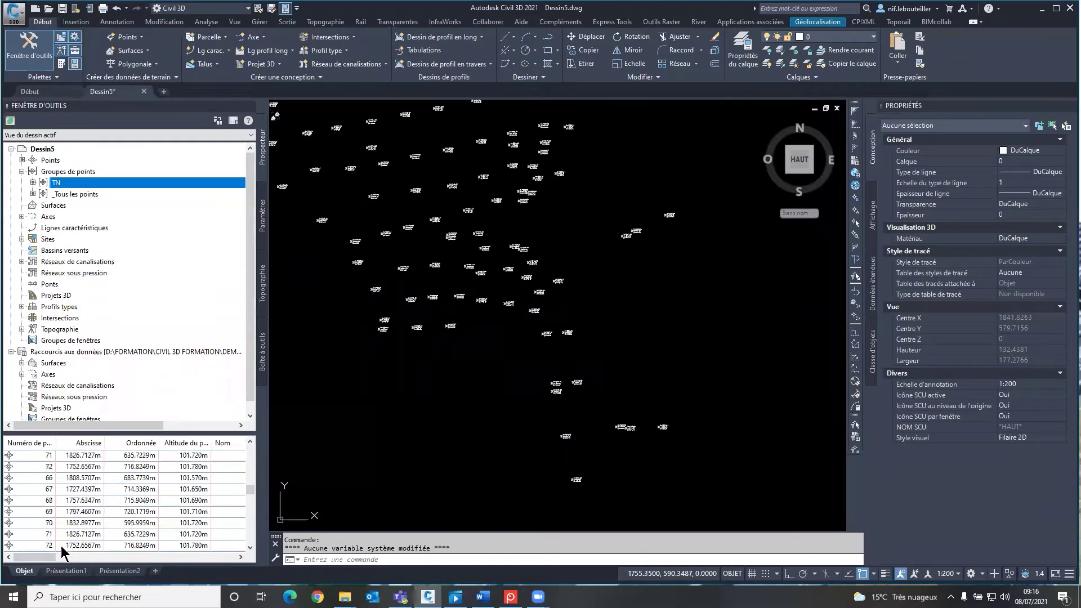
{"action": "scroll", "coordinate": [114, 561], "scroll_direction": "down", "scroll_amount": 10}
{"action": "scroll", "coordinate": [114, 560], "scroll_direction": "right", "scroll_amount": 5}
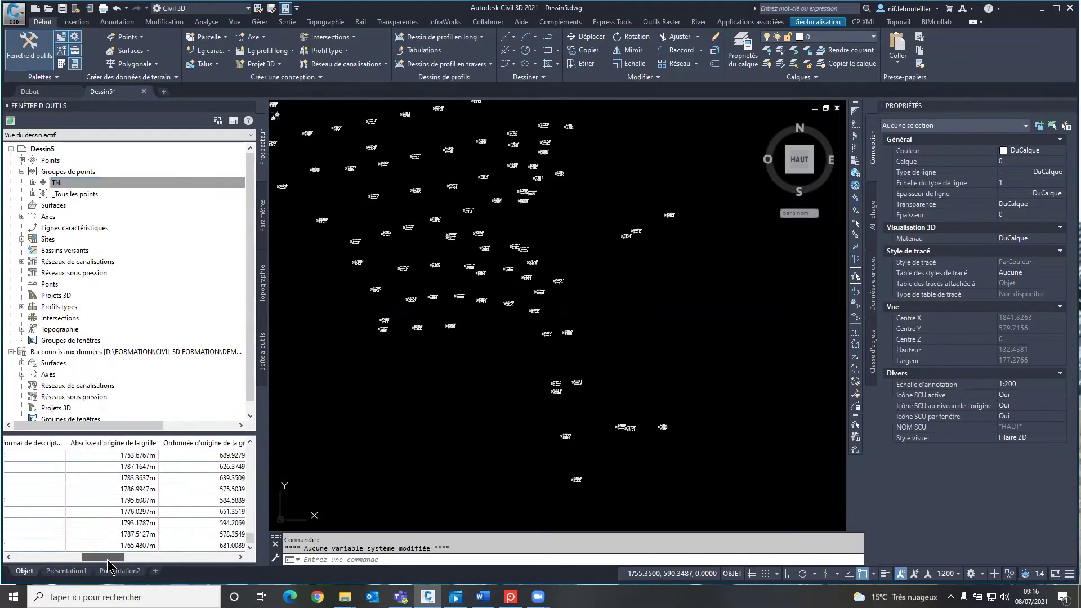
{"action": "scroll", "coordinate": [93, 561], "scroll_direction": "left", "scroll_amount": 1}
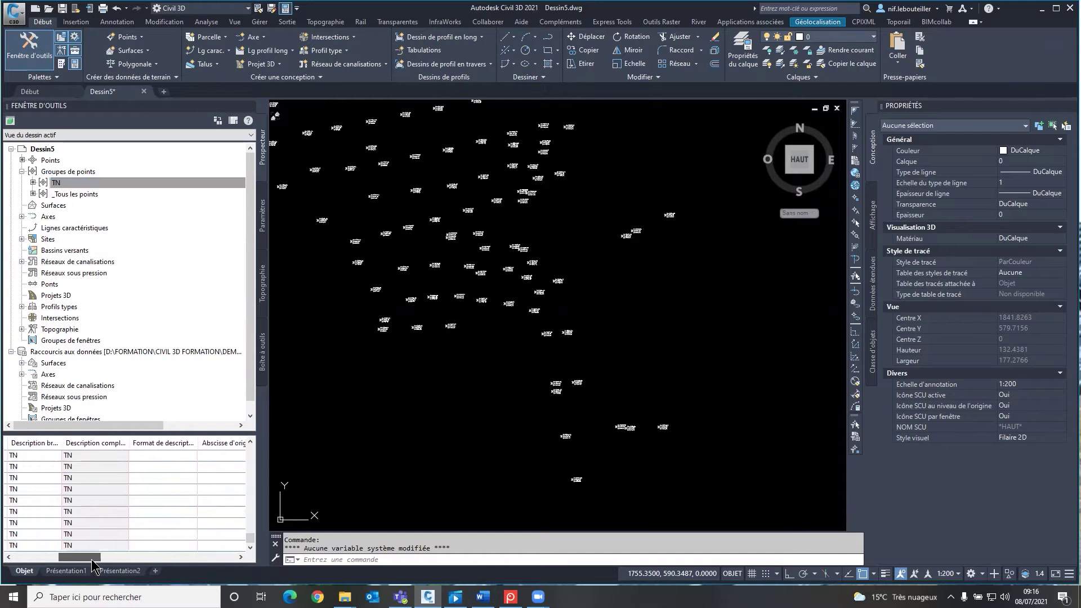
{"action": "left_click_drag", "start_coordinate": [92, 559], "coordinate": [34, 560]}
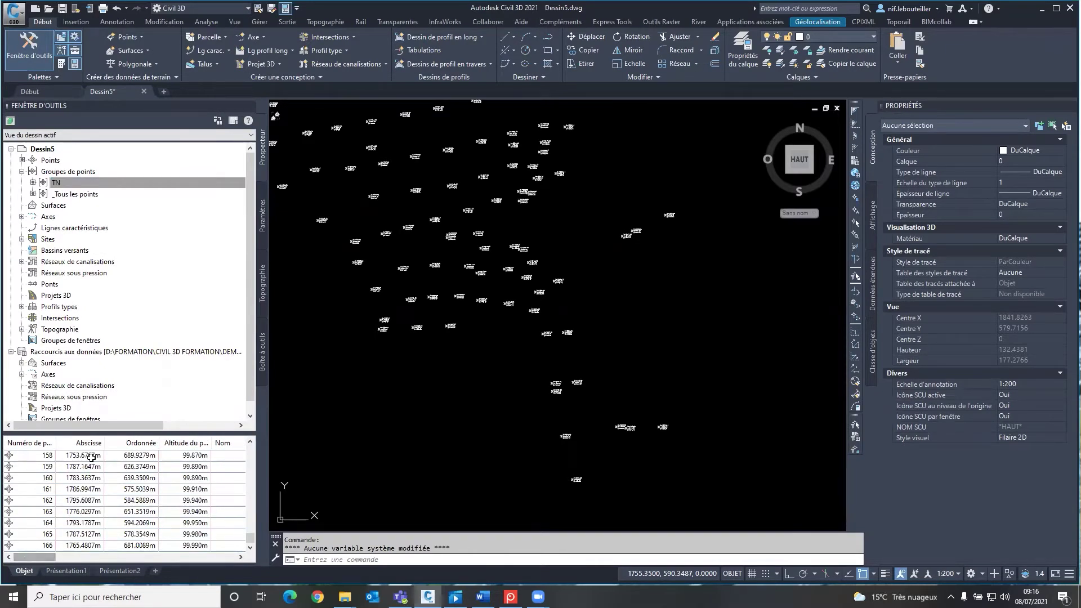
{"action": "scroll", "coordinate": [470, 374], "scroll_direction": "down", "scroll_amount": 5}
{"action": "scroll", "coordinate": [495, 360], "scroll_direction": "up", "scroll_amount": 3}
{"action": "scroll", "coordinate": [509, 350], "scroll_direction": "down", "scroll_amount": 3}
{"action": "middle_click_drag", "start_coordinate": [501, 346], "coordinate": [528, 311]}
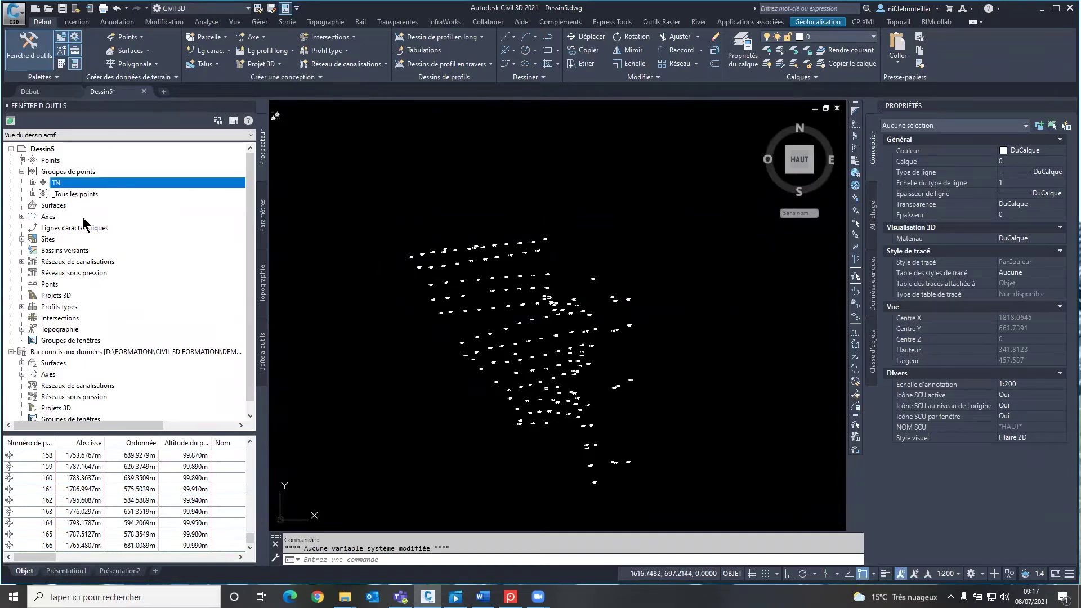
{"action": "left_click", "coordinate": [42, 205]}
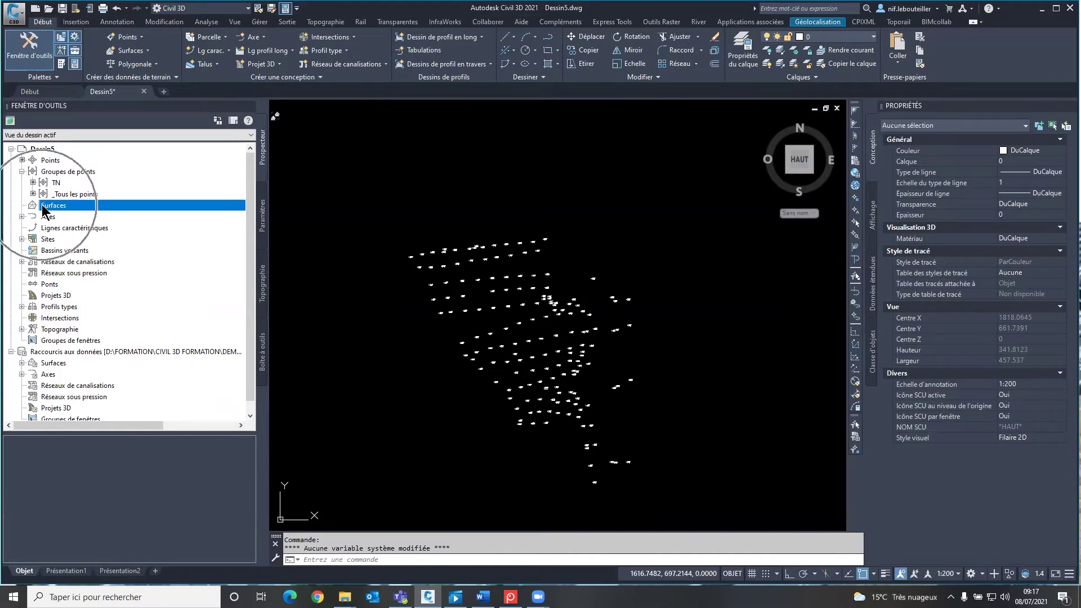
Start a new surface and review its naming template, keeping the 1, 2, 3 numbering
{"action": "right_click", "coordinate": [111, 219]}
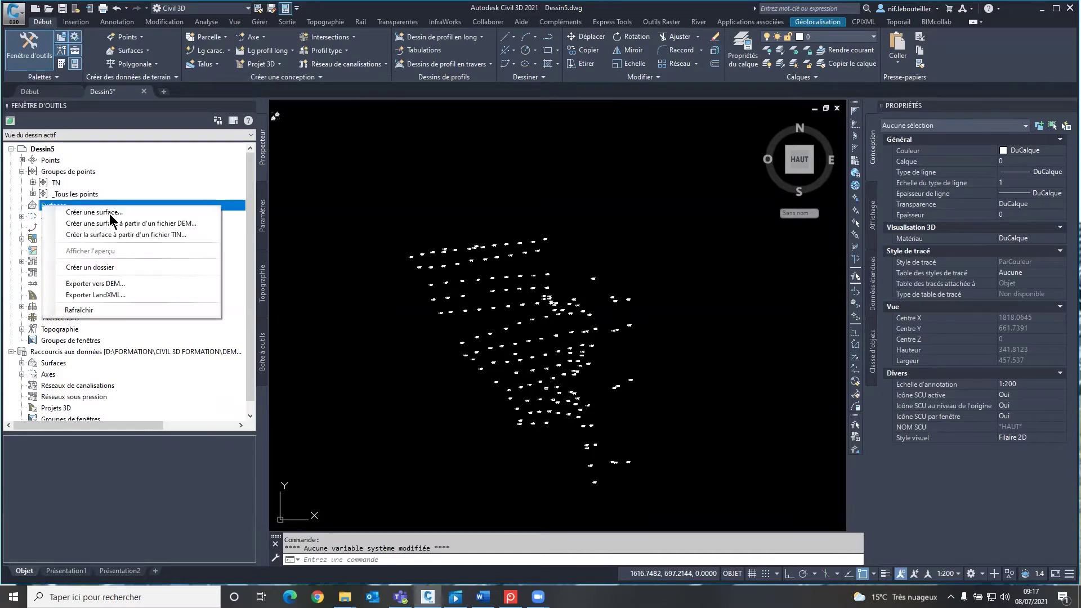
{"action": "left_click", "coordinate": [111, 219]}
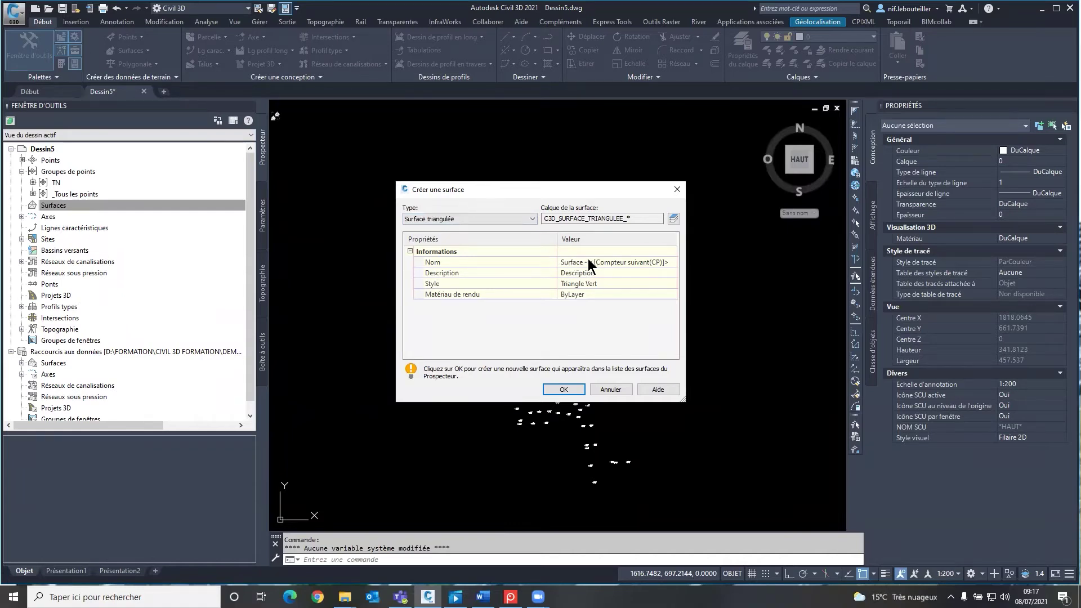
{"action": "left_click", "coordinate": [671, 262]}
{"action": "left_click", "coordinate": [671, 261]}
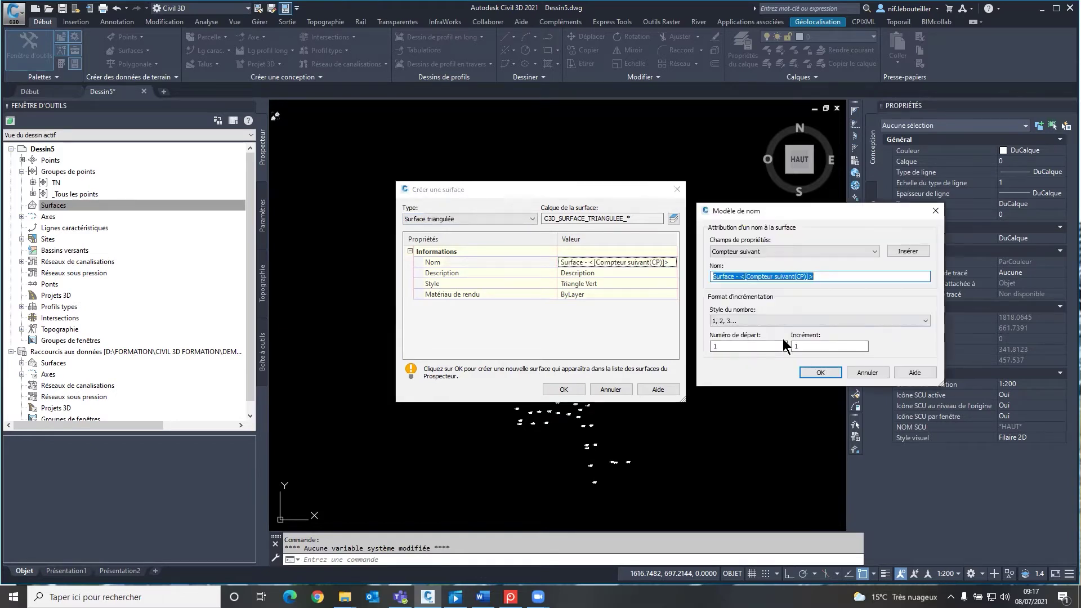
{"action": "double_click", "coordinate": [723, 276]}
{"action": "left_click", "coordinate": [729, 322]}
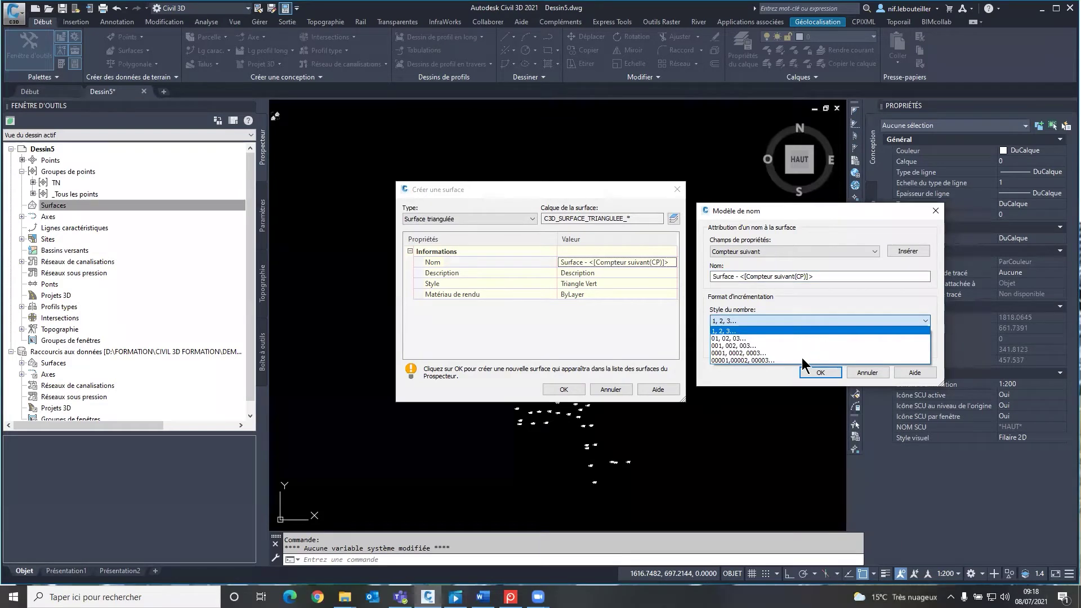
{"action": "left_click", "coordinate": [833, 370]}
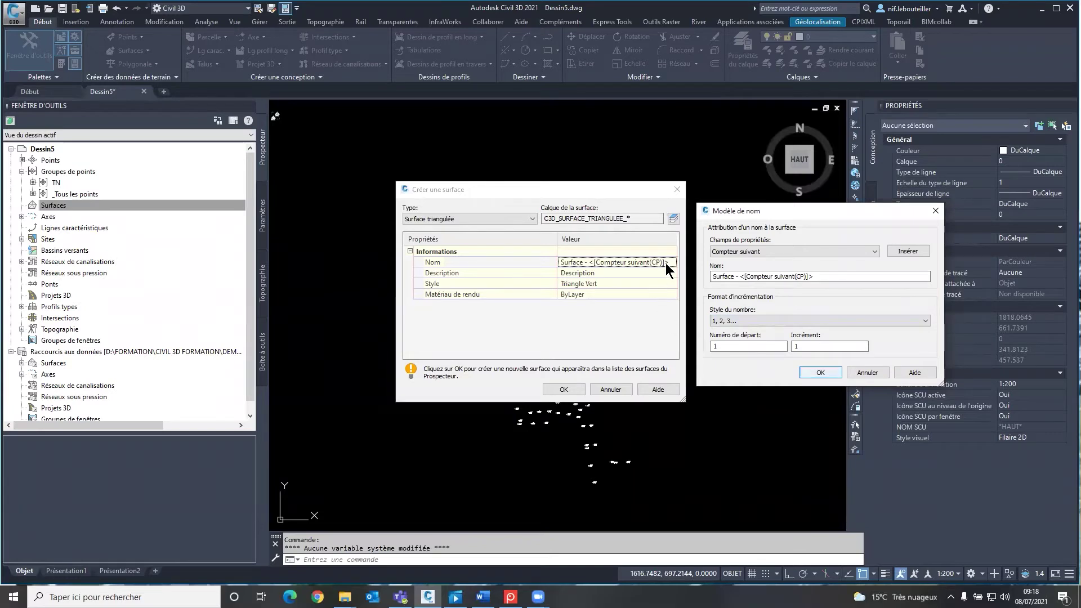
{"action": "key", "text": "Return"}
Name the surface TN with the description TERRAIN NATUREL
{"action": "left_click", "coordinate": [665, 262]}
{"action": "left_click_drag", "start_coordinate": [665, 262], "coordinate": [545, 262]}
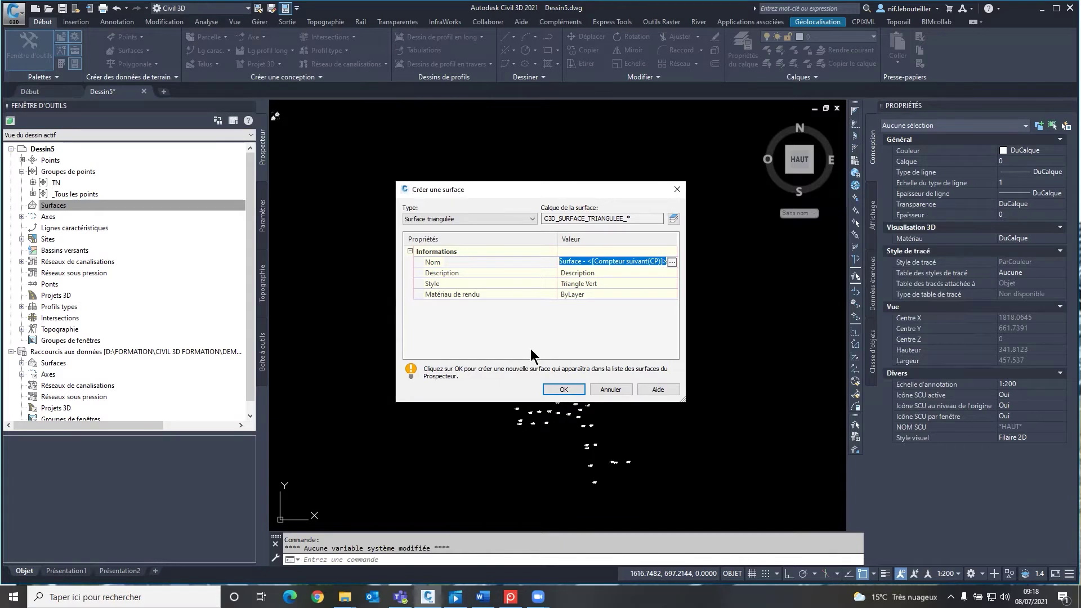
{"action": "type", "text": "TN"}
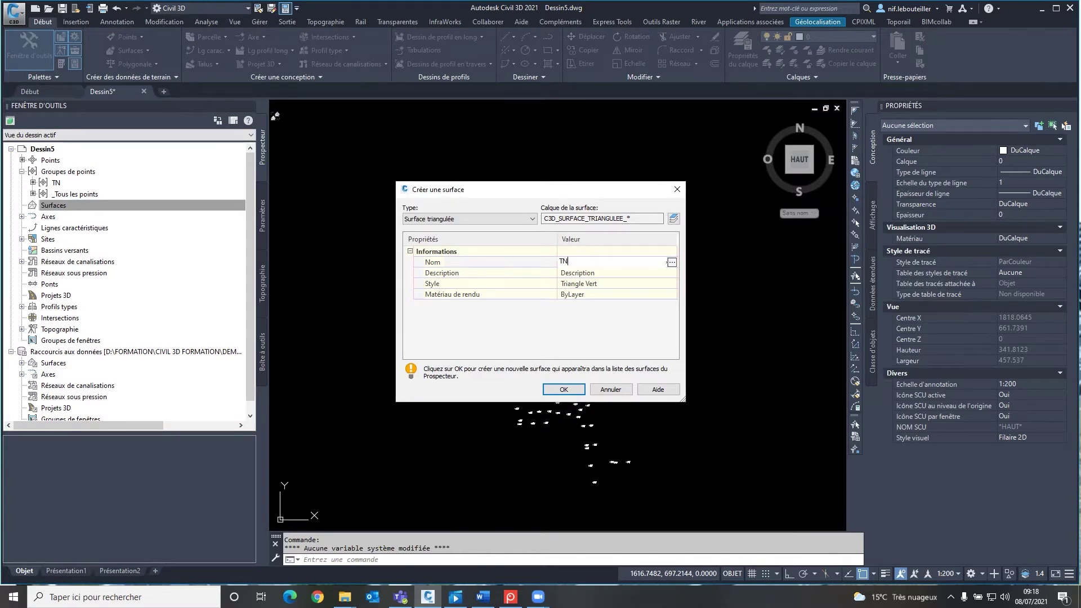
{"action": "key", "text": "Return"}
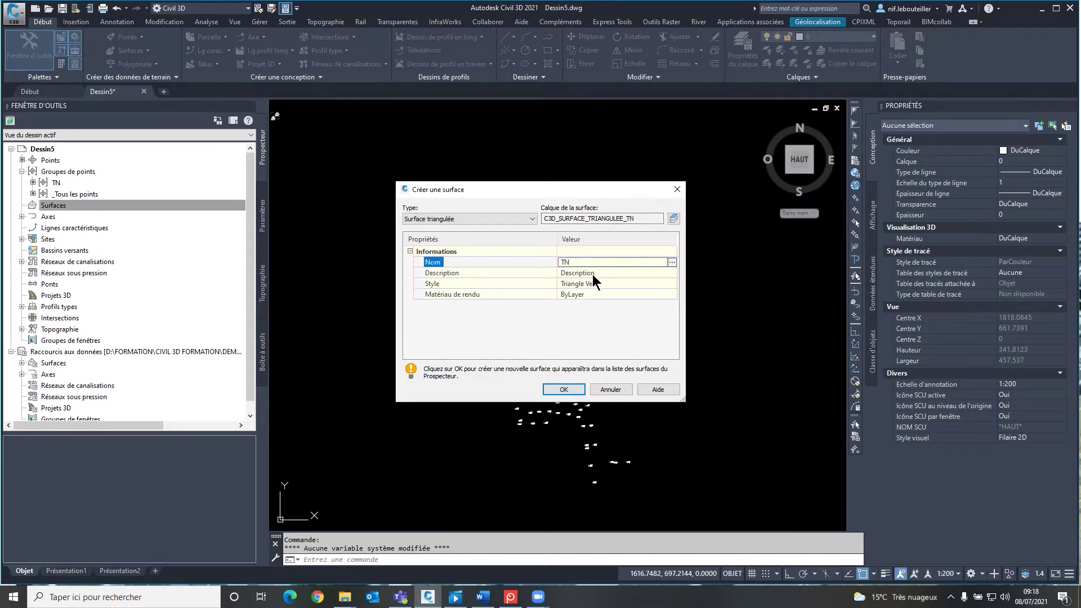
{"action": "left_click", "coordinate": [593, 272]}
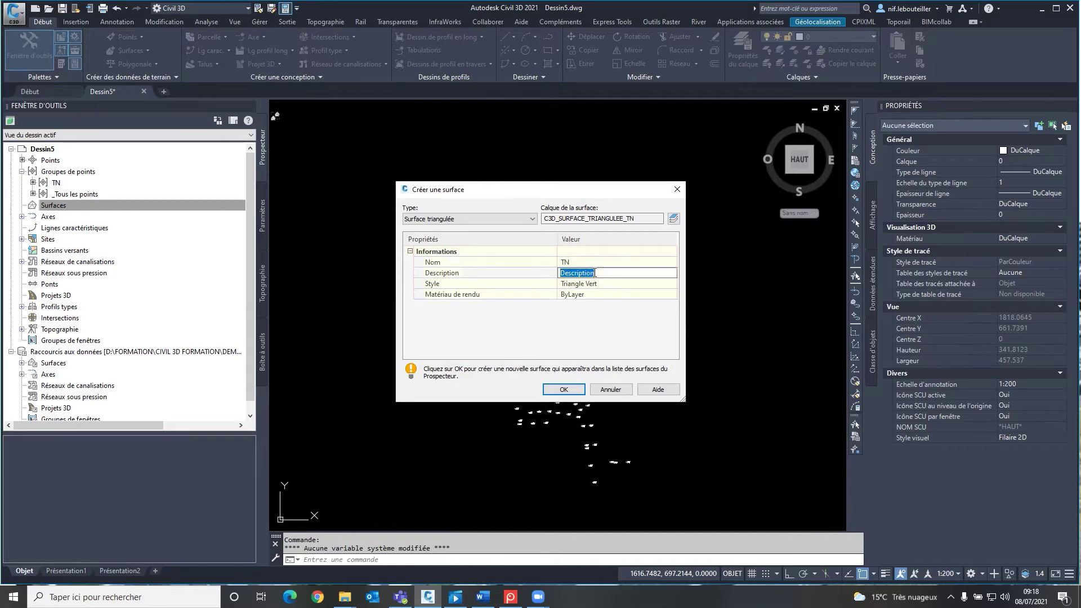
{"action": "type", "text": "TERRAIN NATUREL"}
Choose Triangle Vert as the TN surface style
{"action": "key", "text": "Tab"}
{"action": "key", "text": "Return"}
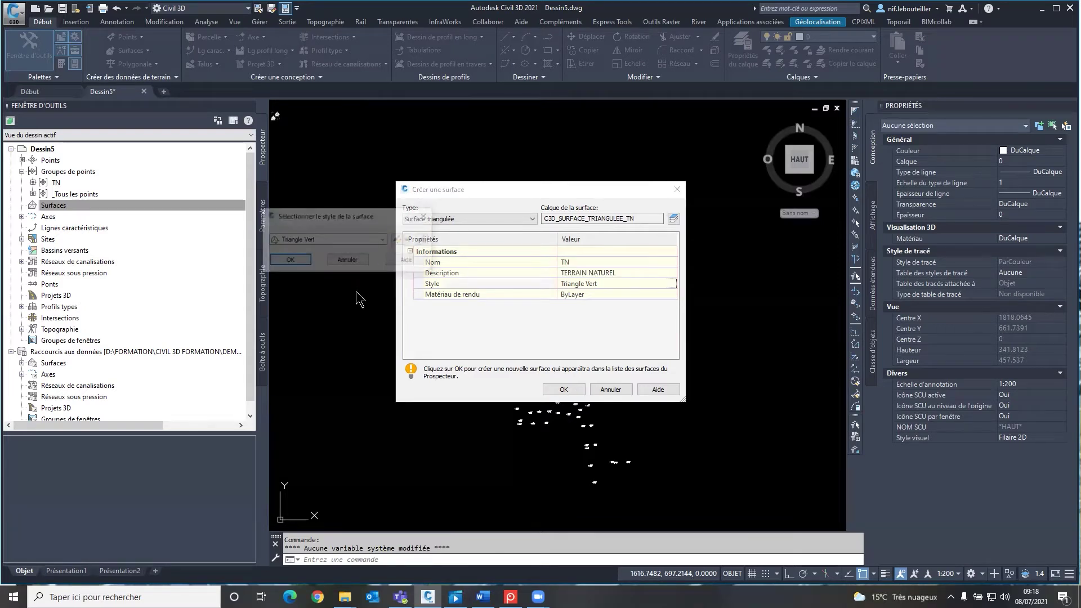
{"action": "key", "text": "alt+Down"}
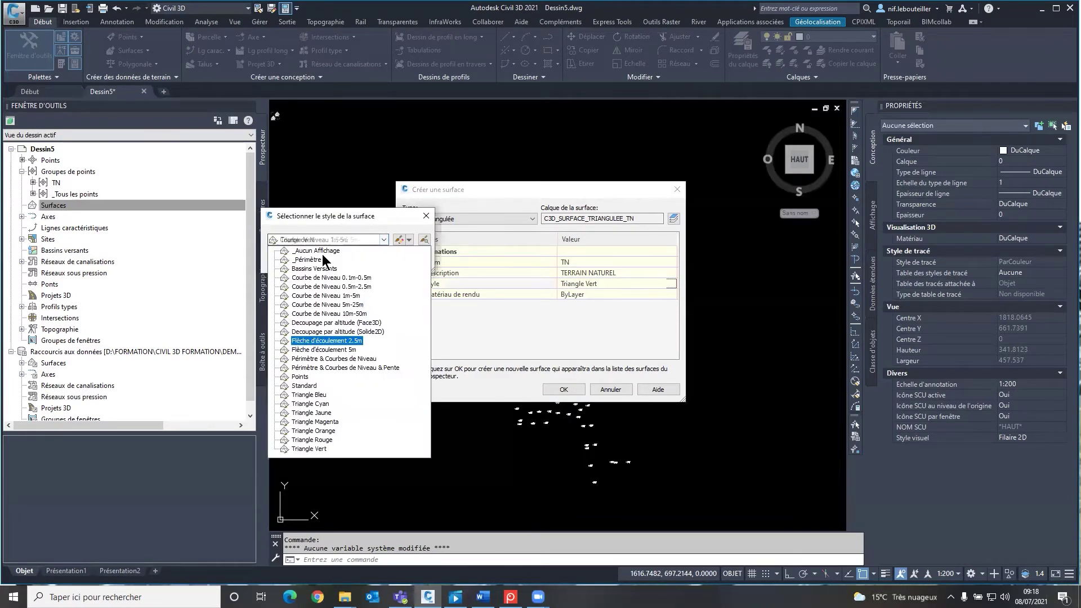
{"action": "key", "text": "Home"}
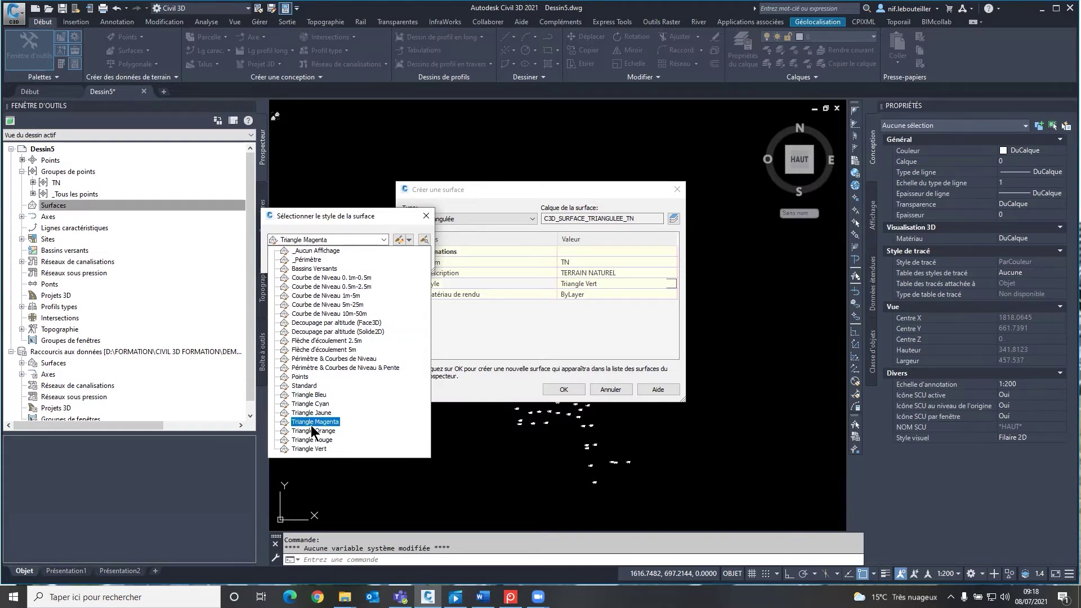
{"action": "left_click", "coordinate": [309, 449]}
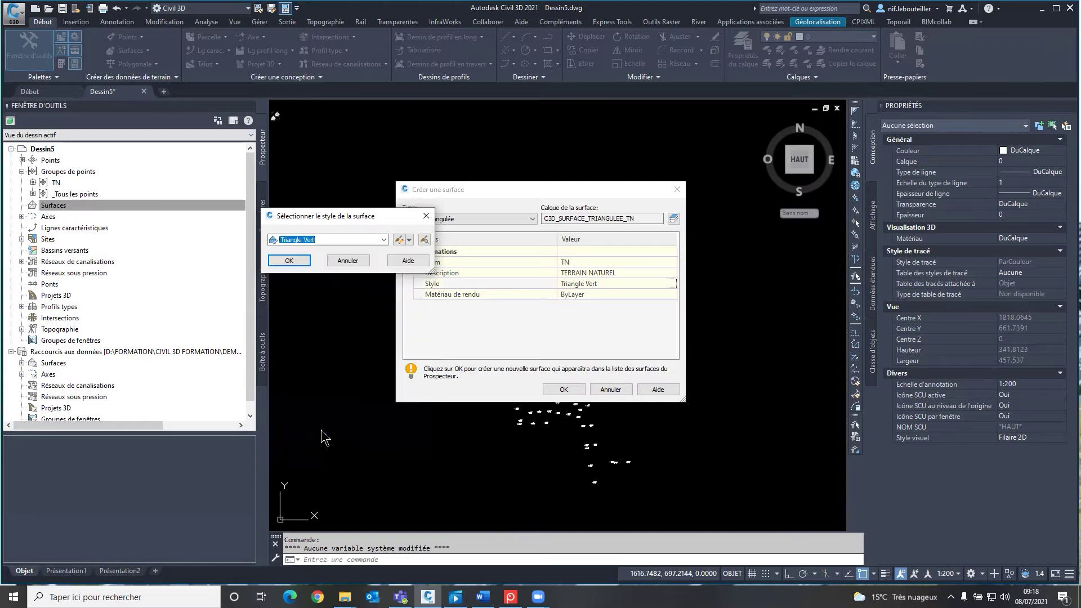
Review the Triangle Vert style's settings, then create the TN surface
{"action": "left_click", "coordinate": [401, 242]}
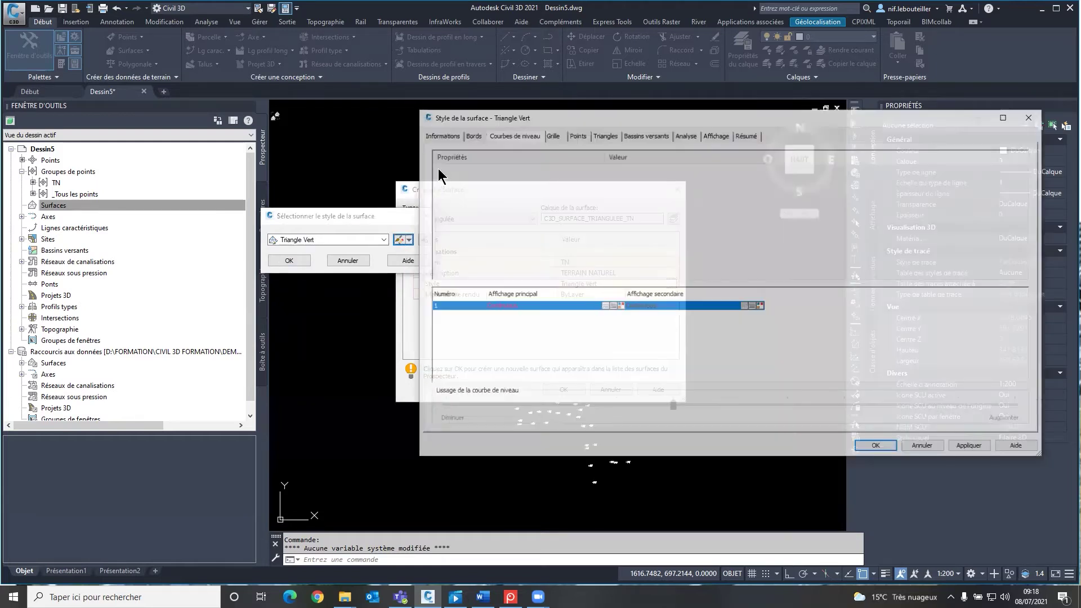
{"action": "left_click", "coordinate": [438, 169]}
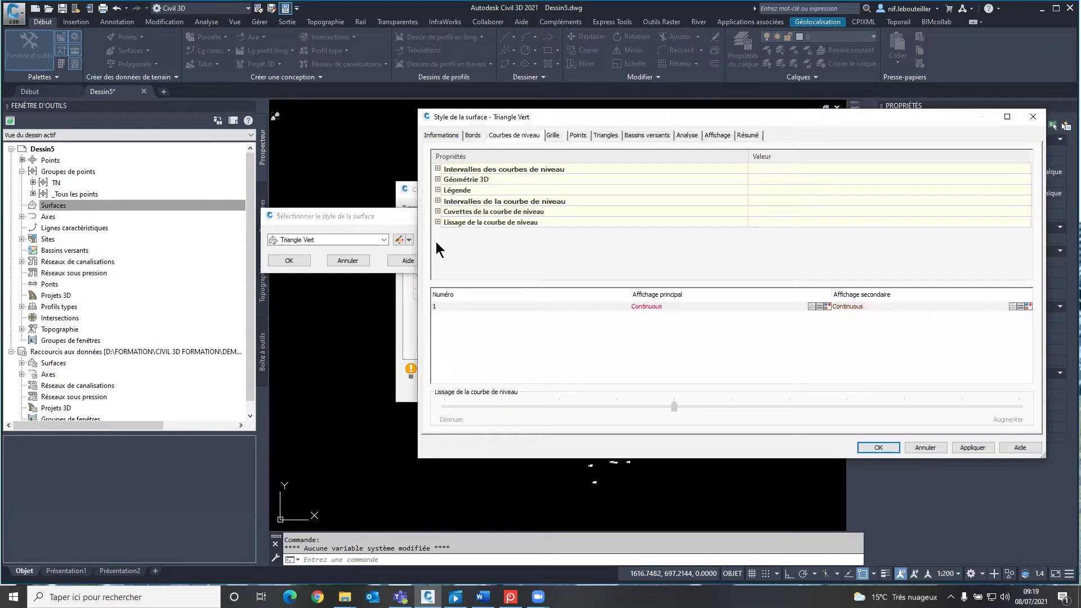
{"action": "double_click", "coordinate": [804, 244]}
{"action": "scroll", "coordinate": [676, 214], "scroll_direction": "down", "scroll_amount": 2}
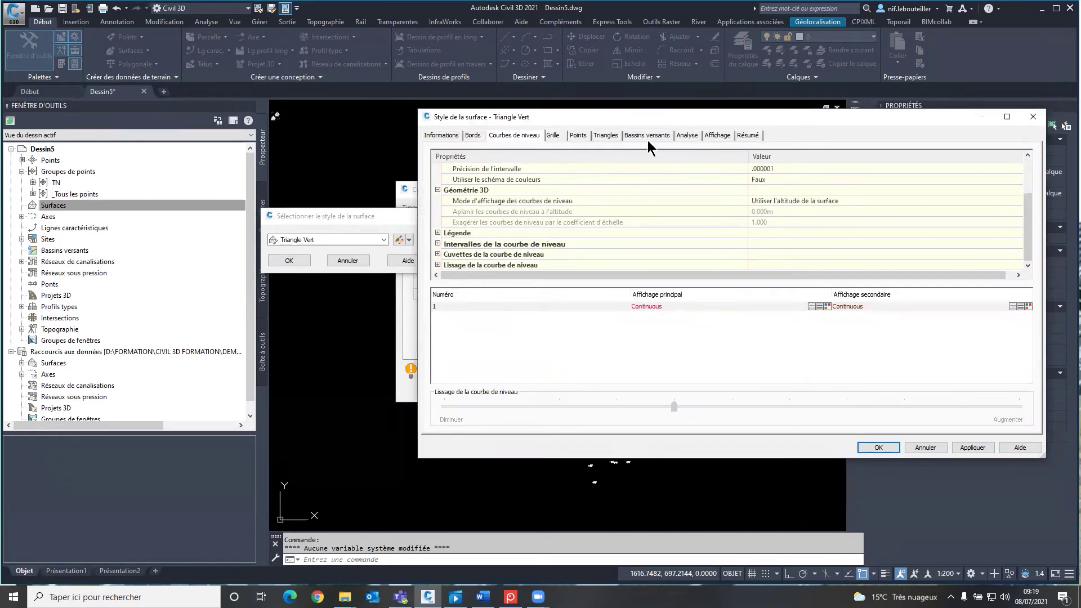
{"action": "left_click", "coordinate": [578, 135]}
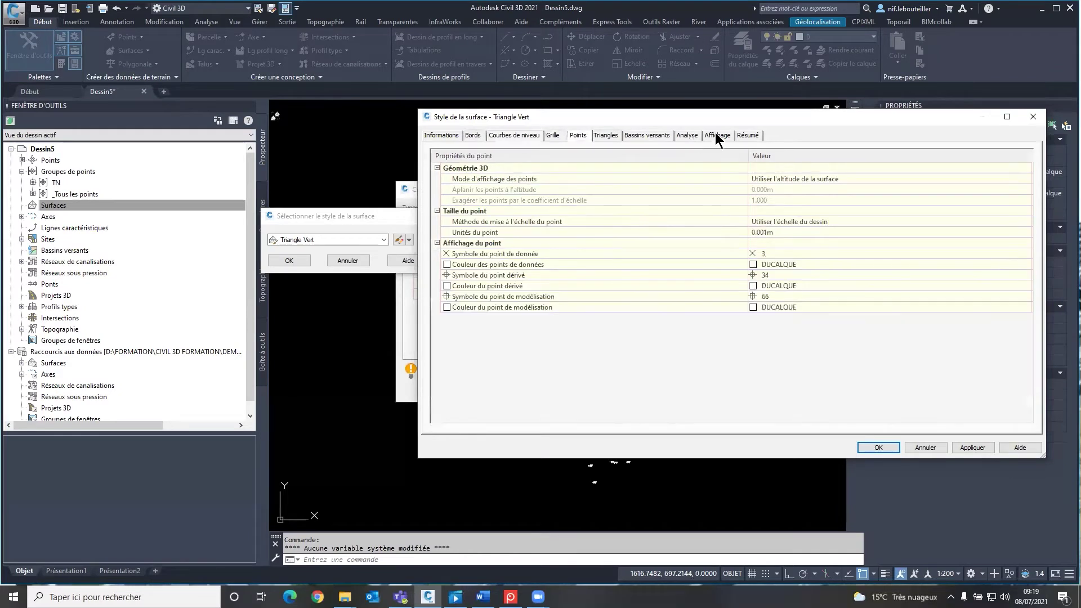
{"action": "key", "text": "Right"}
{"action": "key", "text": "Right"}
{"action": "key", "text": "Right"}
{"action": "key", "text": "Right"}
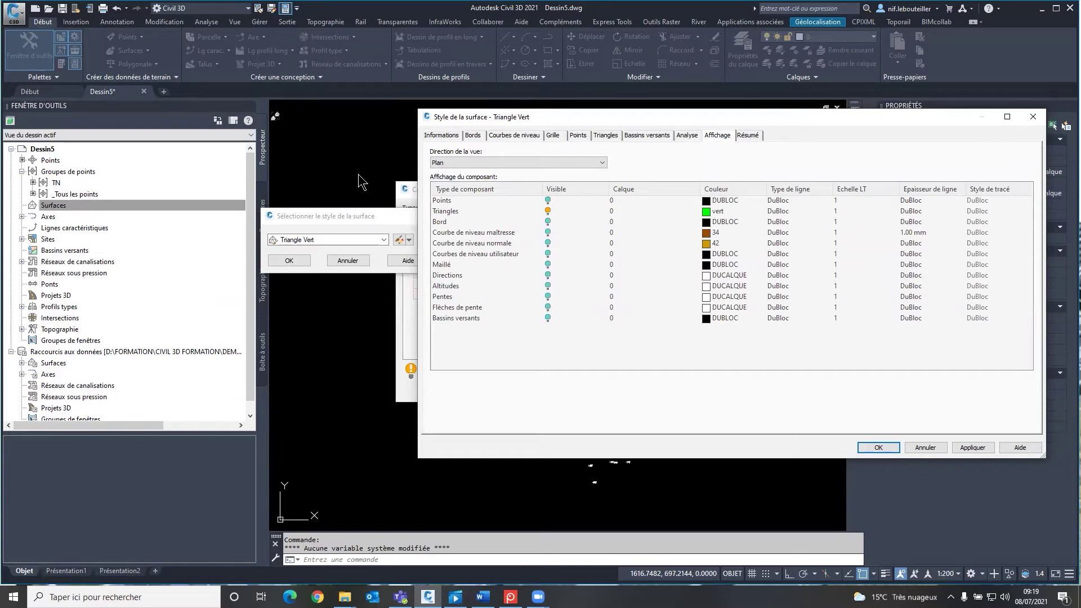
{"action": "left_click", "coordinate": [1032, 118]}
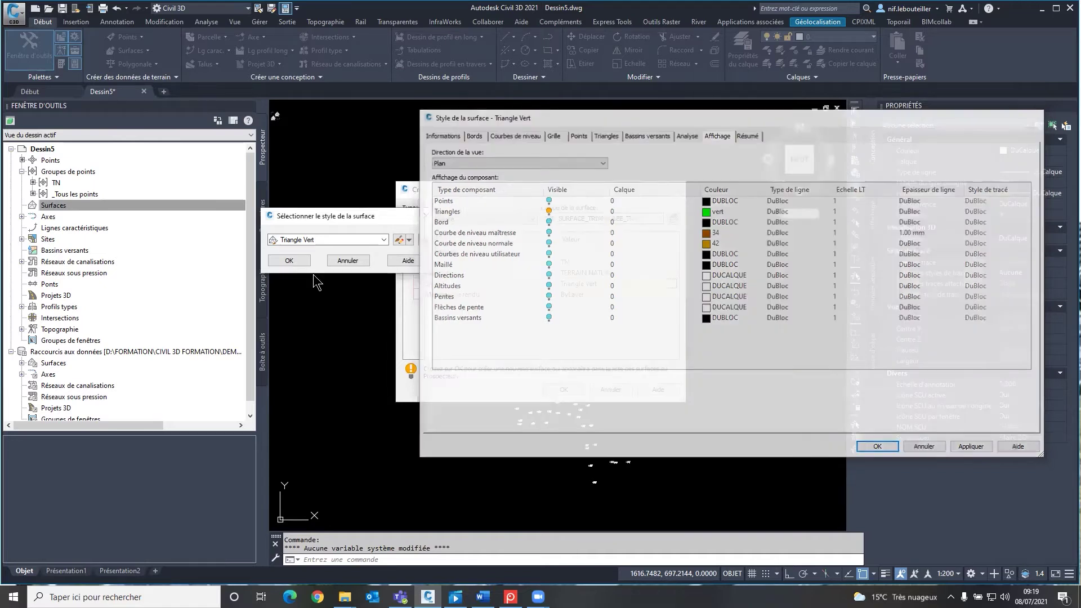
{"action": "left_click", "coordinate": [563, 388]}
Expand Surfaces > TN > Définition in Prospector to reach its point groups
{"action": "left_click", "coordinate": [22, 205]}
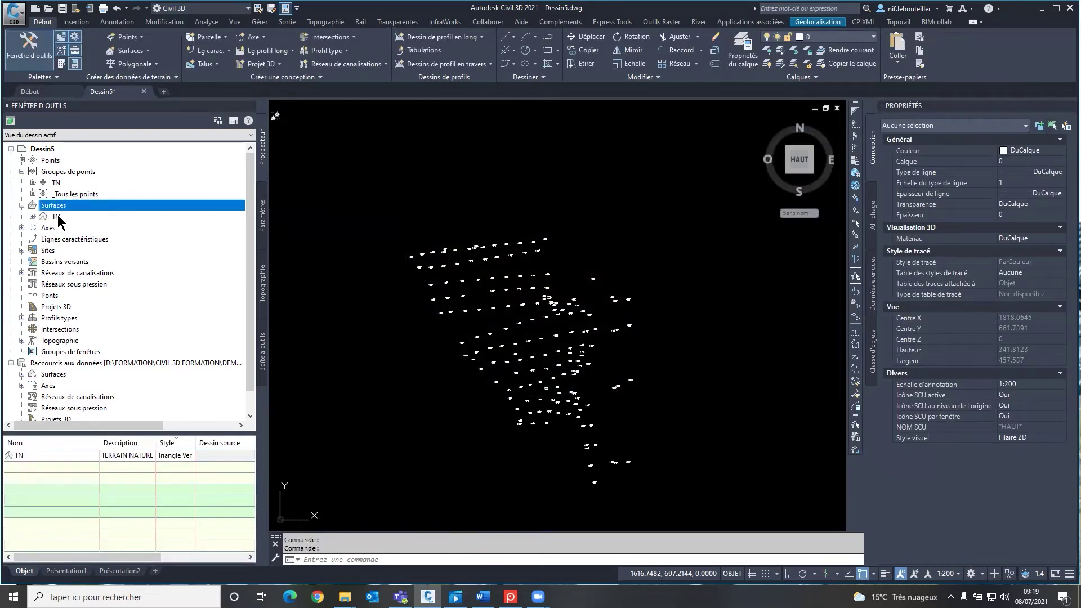
{"action": "left_click", "coordinate": [56, 218]}
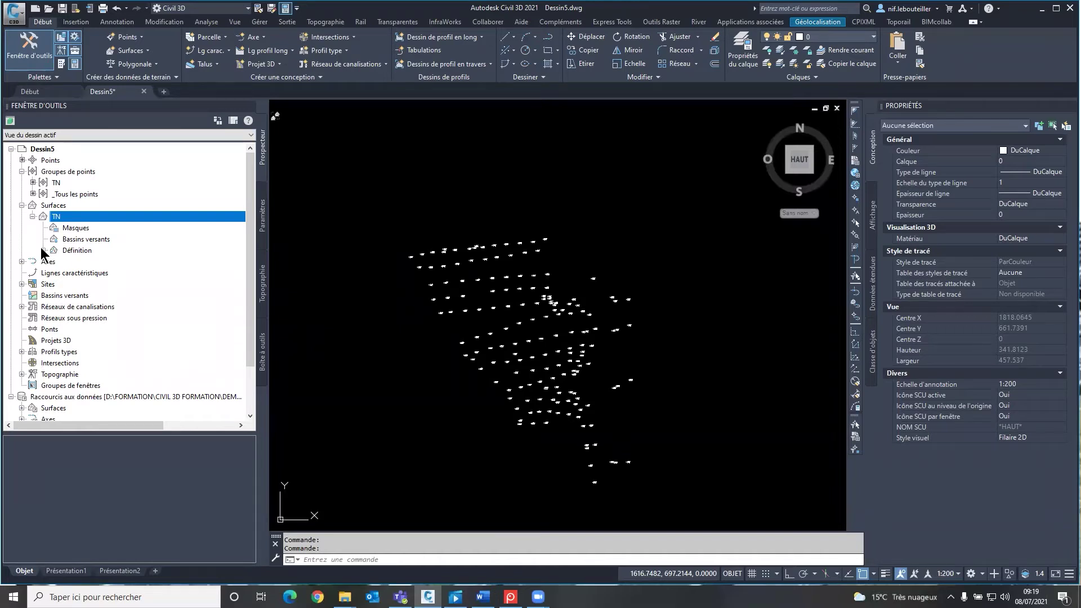
{"action": "left_click", "coordinate": [41, 249]}
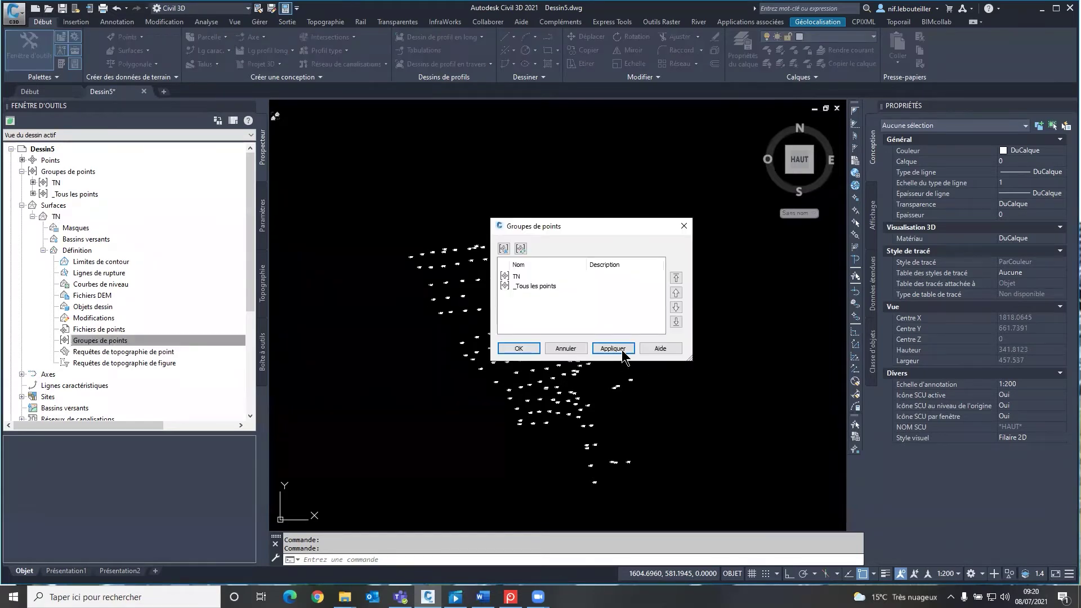
Add the TN point group to the TN surface and zoom to inspect the green TIN
{"action": "left_click", "coordinate": [529, 349]}
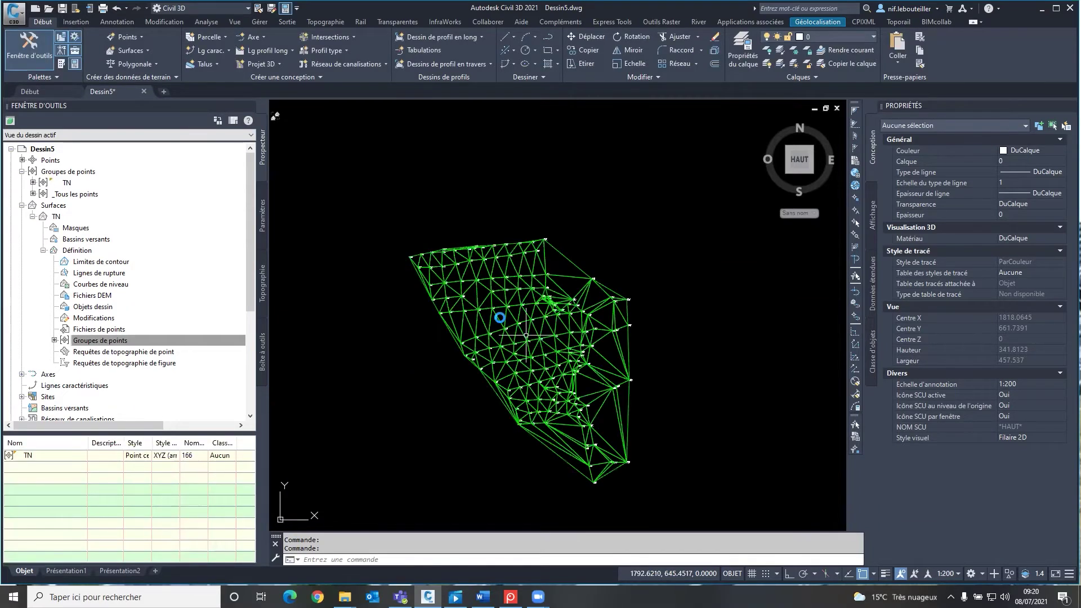
{"action": "scroll", "coordinate": [528, 332], "scroll_direction": "up", "scroll_amount": 8}
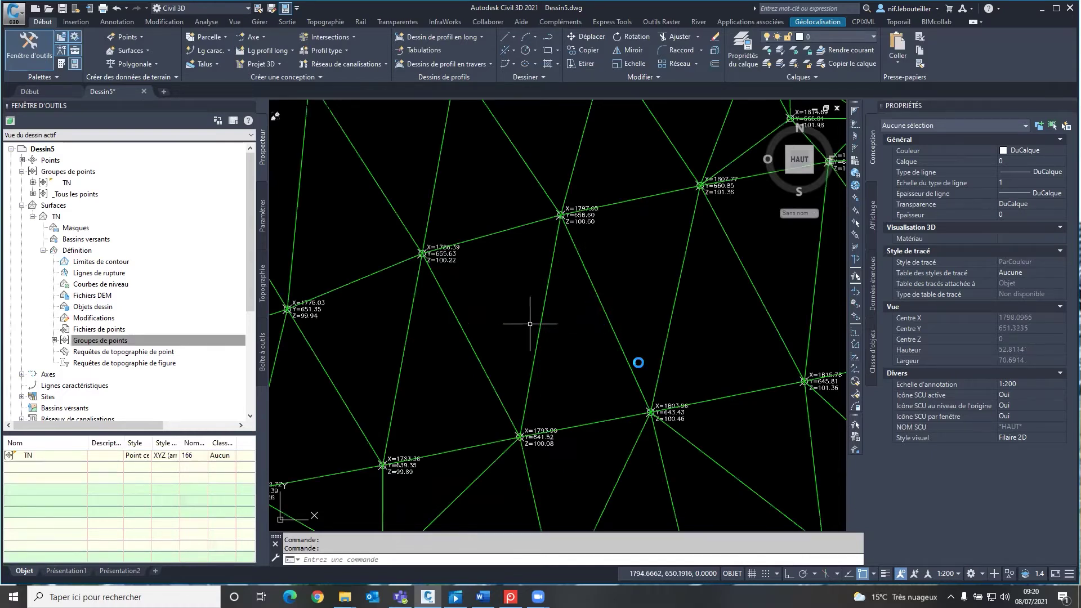
{"action": "scroll", "coordinate": [500, 319], "scroll_direction": "down", "scroll_amount": 6}
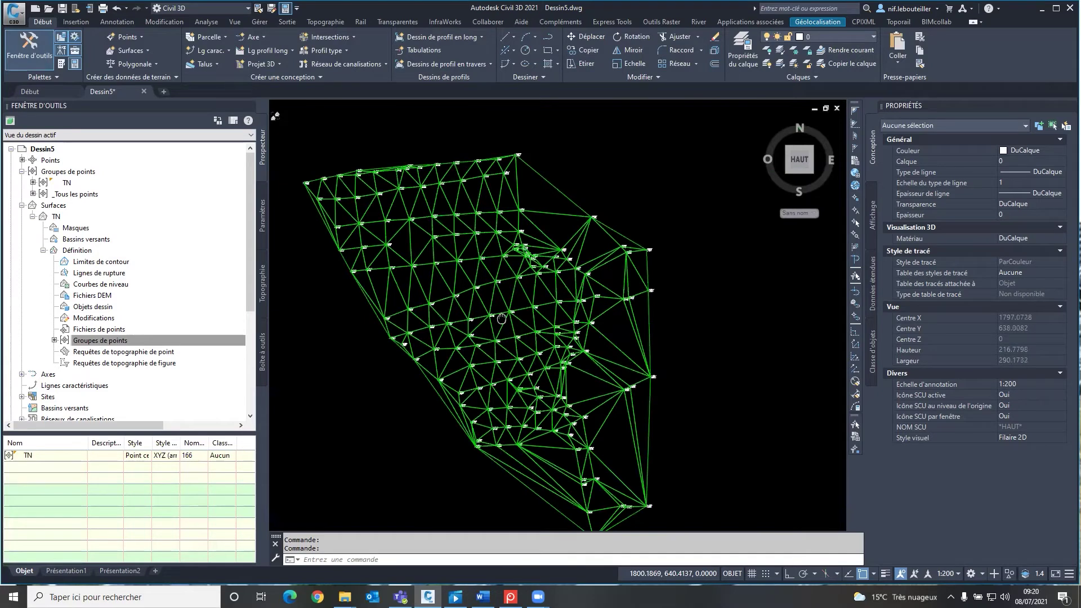
{"action": "scroll", "coordinate": [637, 358], "scroll_direction": "up", "scroll_amount": 4}
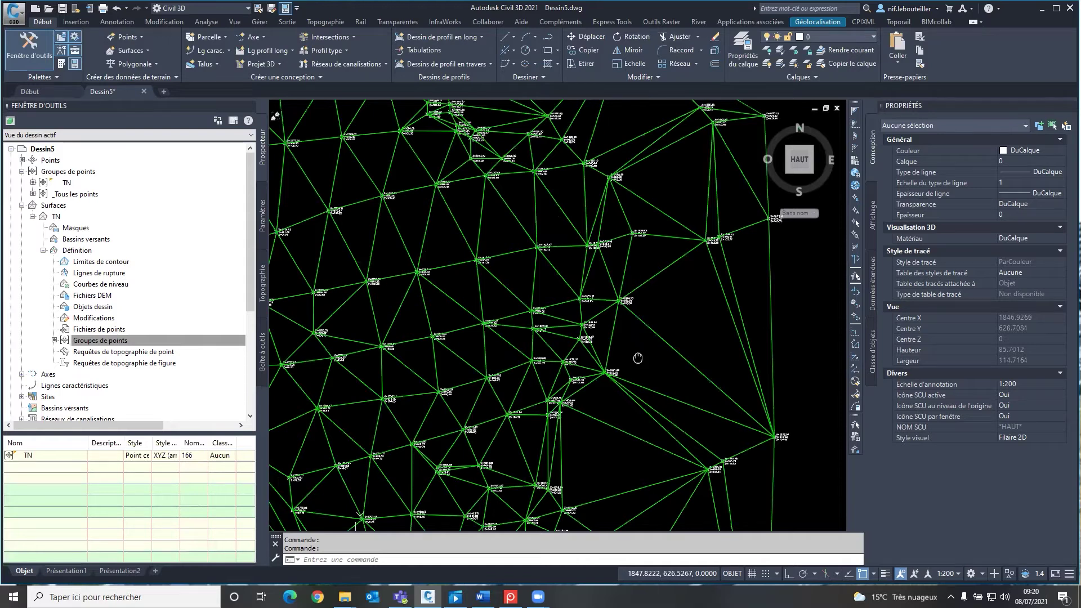
{"action": "scroll", "coordinate": [637, 358], "scroll_direction": "down", "scroll_amount": 4}
{"action": "key", "text": "ctrl+shift+c"}
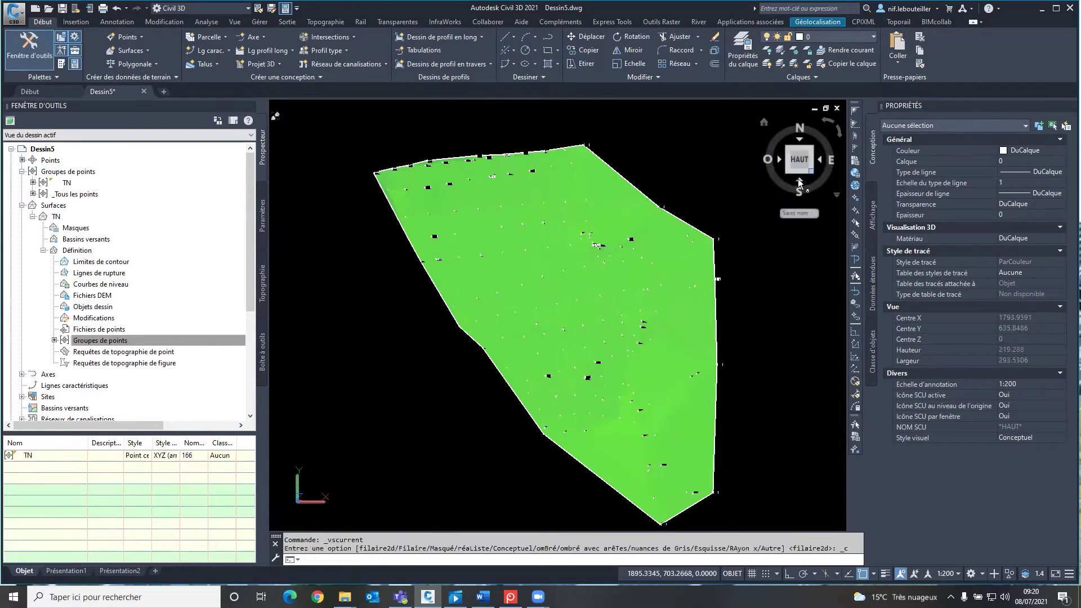
{"action": "middle_click_drag", "start_coordinate": [636, 282], "coordinate": [636, 330], "text": "shift"}
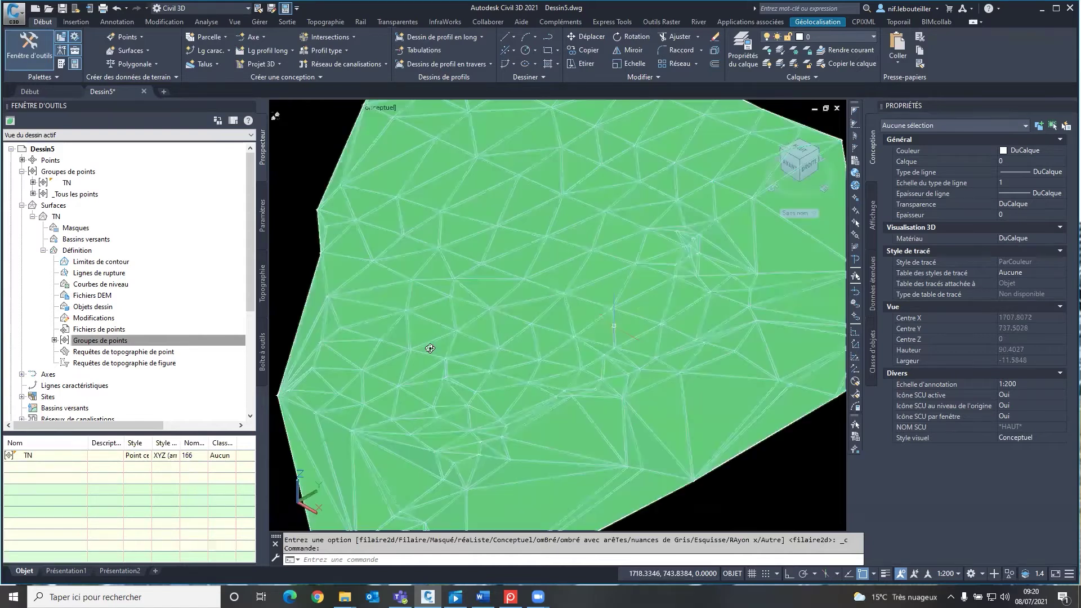
{"action": "mouse_move", "coordinate": [431, 351]}
{"action": "middle_mouse_down", "text": "shift"}
{"action": "mouse_move", "coordinate": [435, 301]}
{"action": "mouse_move", "coordinate": [601, 382]}
{"action": "middle_mouse_up", "text": "shift"}
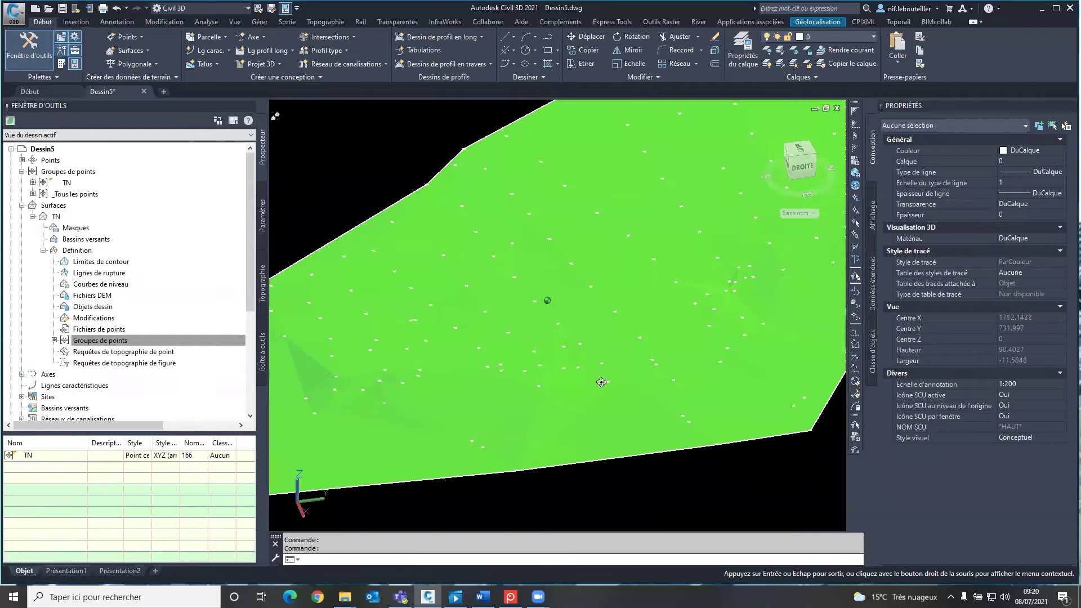
{"action": "left_click", "coordinate": [798, 153]}
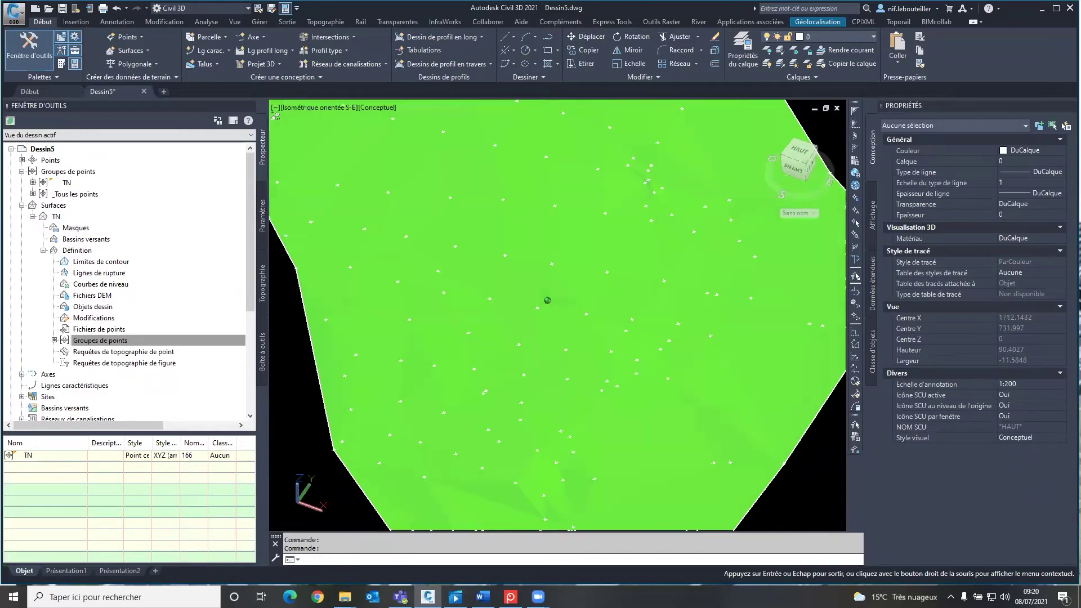
{"action": "left_click", "coordinate": [318, 110]}
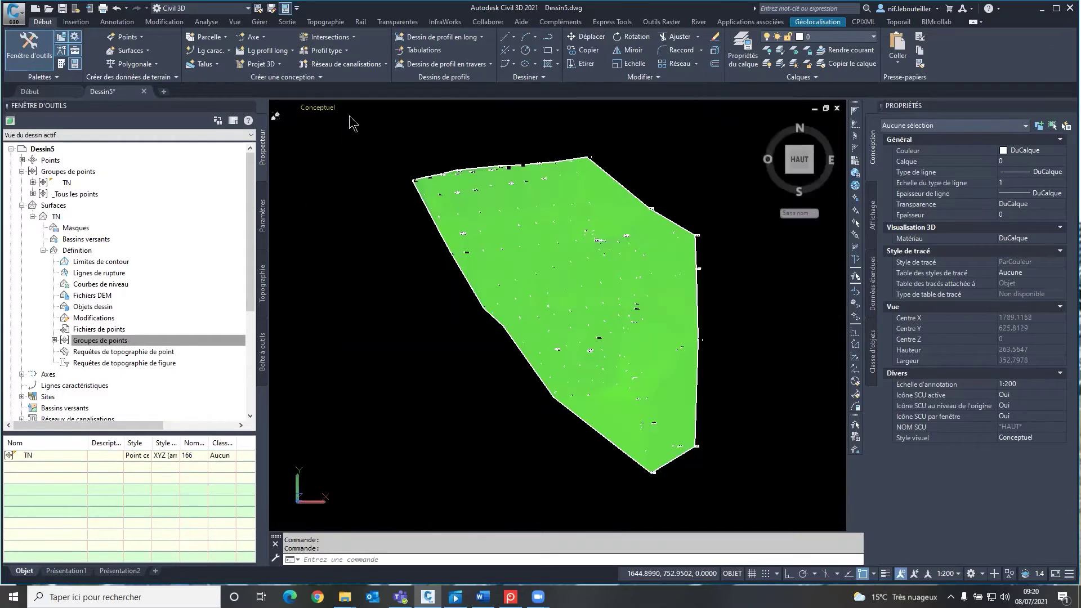
{"action": "left_click", "coordinate": [317, 107]}
{"action": "left_click", "coordinate": [355, 136]}
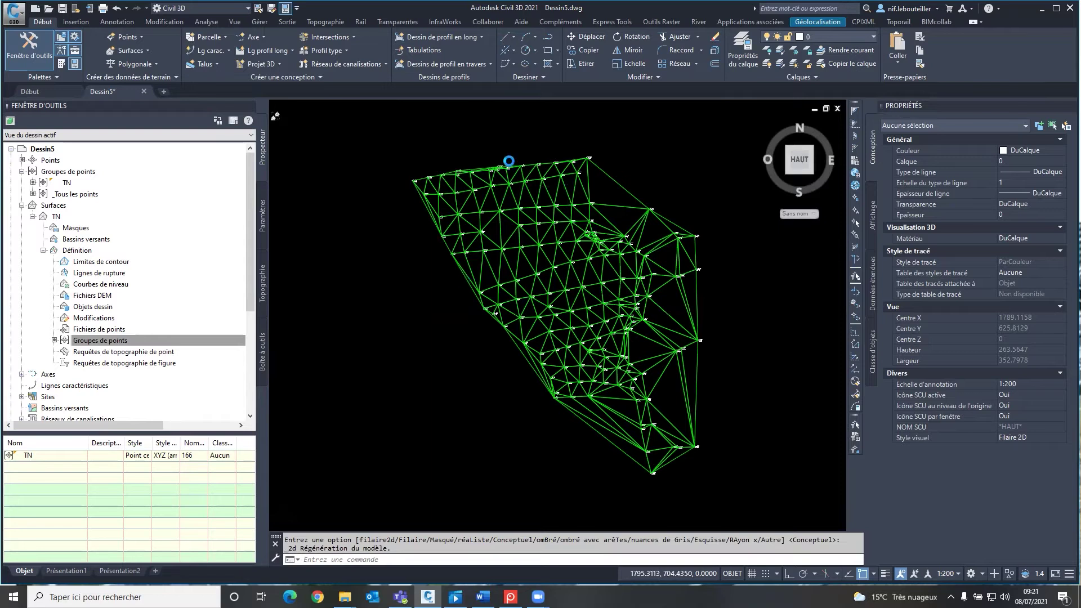
Select the TN surface and zoom in on its triangulation's northern edge
{"action": "scroll", "coordinate": [569, 185], "scroll_direction": "up", "scroll_amount": 2}
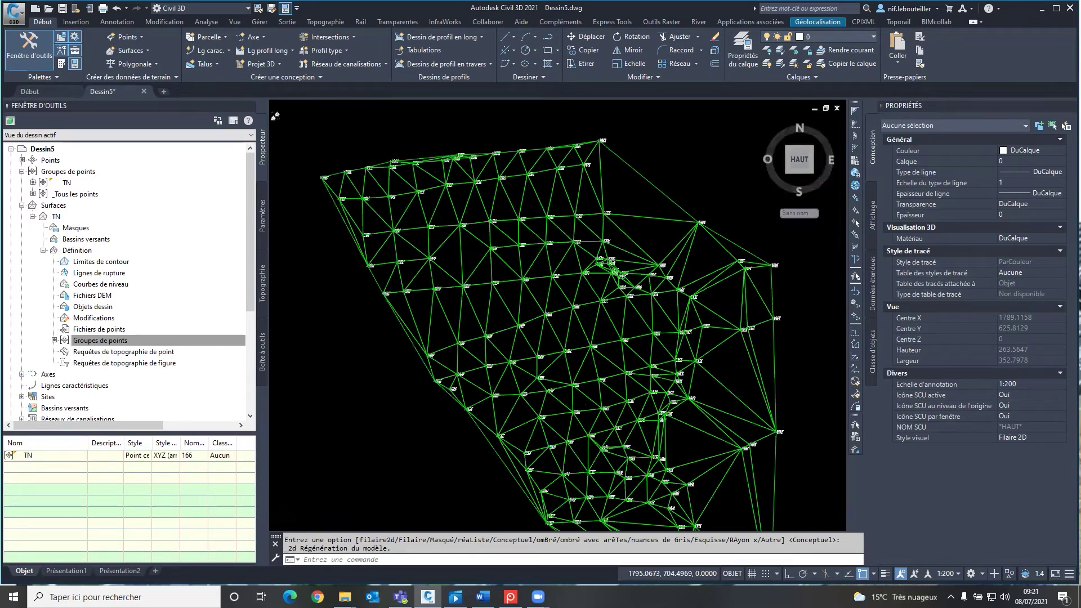
{"action": "scroll", "coordinate": [538, 160], "scroll_direction": "up", "scroll_amount": 4}
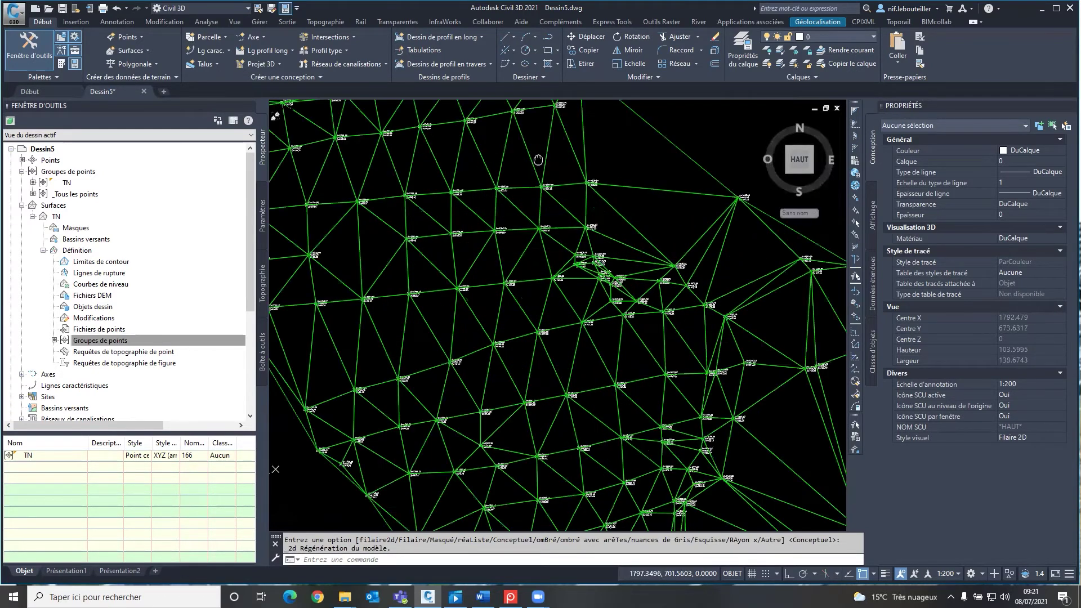
{"action": "middle_click_drag", "start_coordinate": [538, 160], "coordinate": [536, 166]}
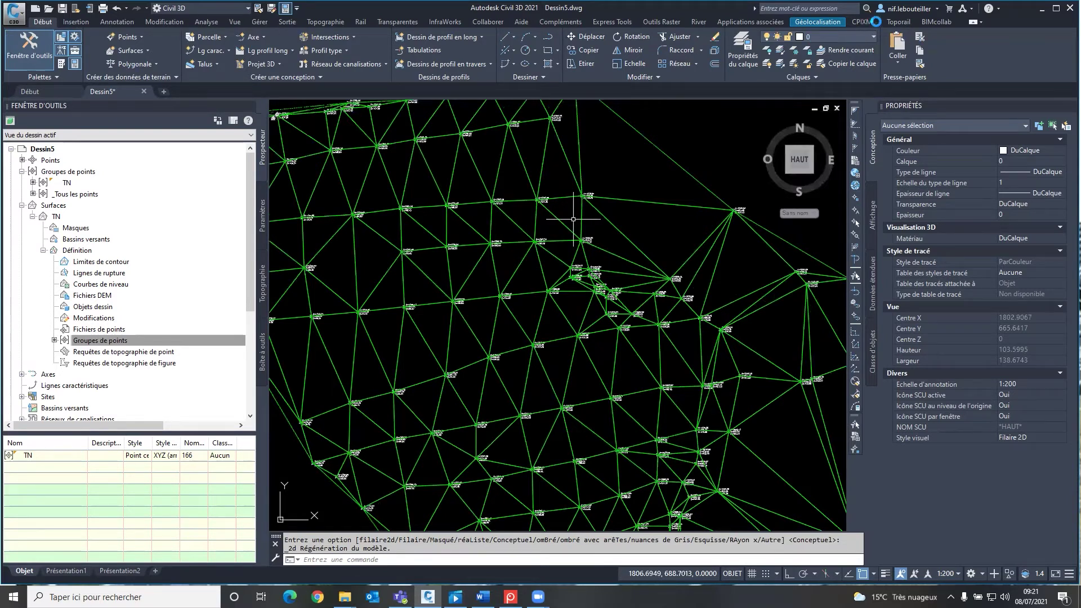
{"action": "scroll", "coordinate": [573, 253], "scroll_direction": "down", "scroll_amount": 2}
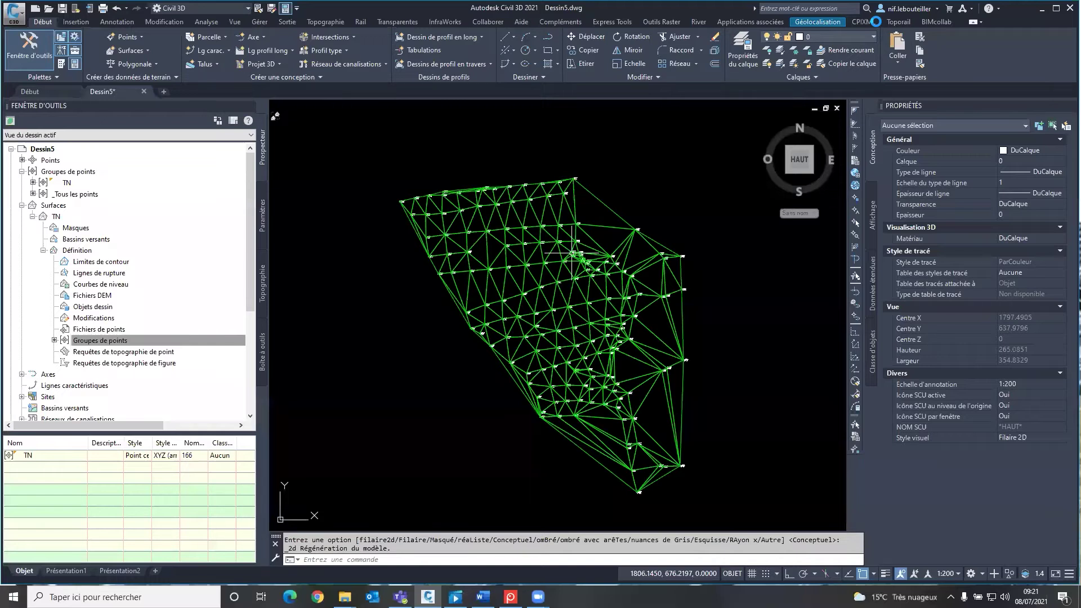
{"action": "left_click", "coordinate": [572, 253]}
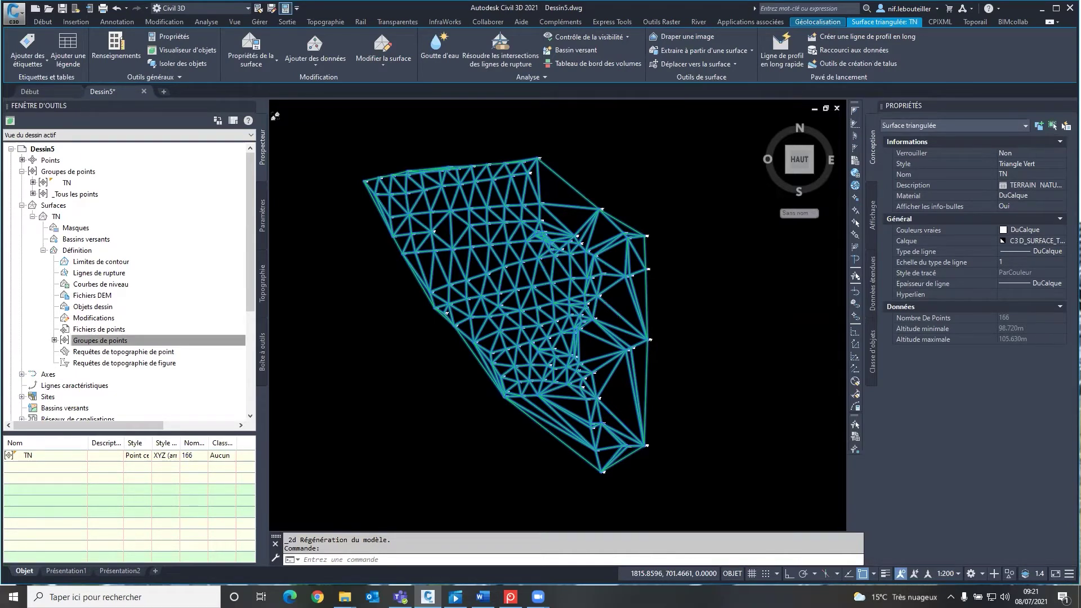
{"action": "scroll", "coordinate": [551, 192], "scroll_direction": "up", "scroll_amount": 2}
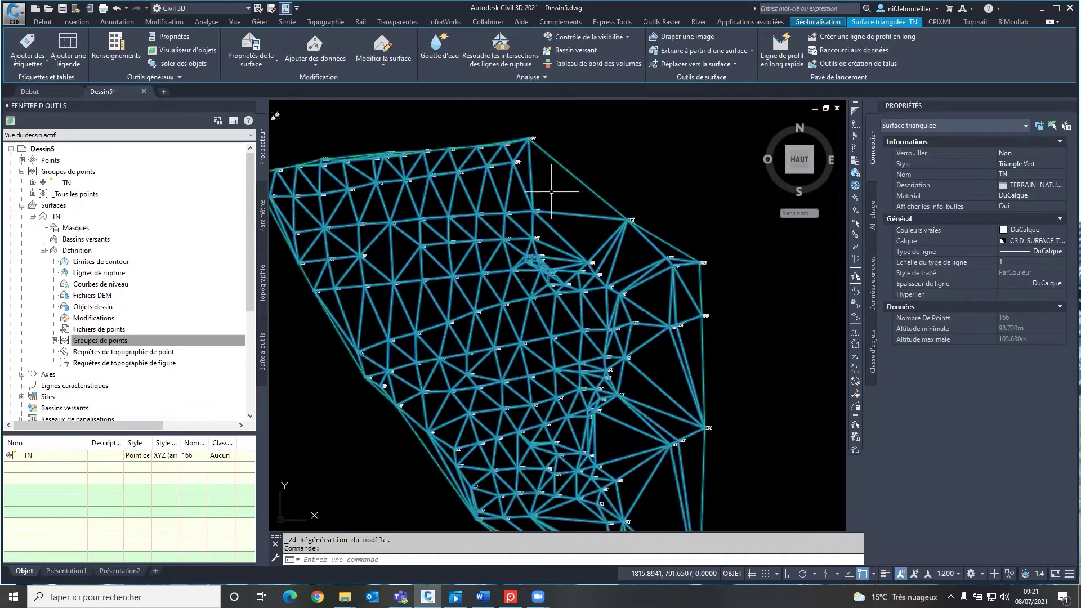
{"action": "scroll", "coordinate": [551, 191], "scroll_direction": "up", "scroll_amount": 2}
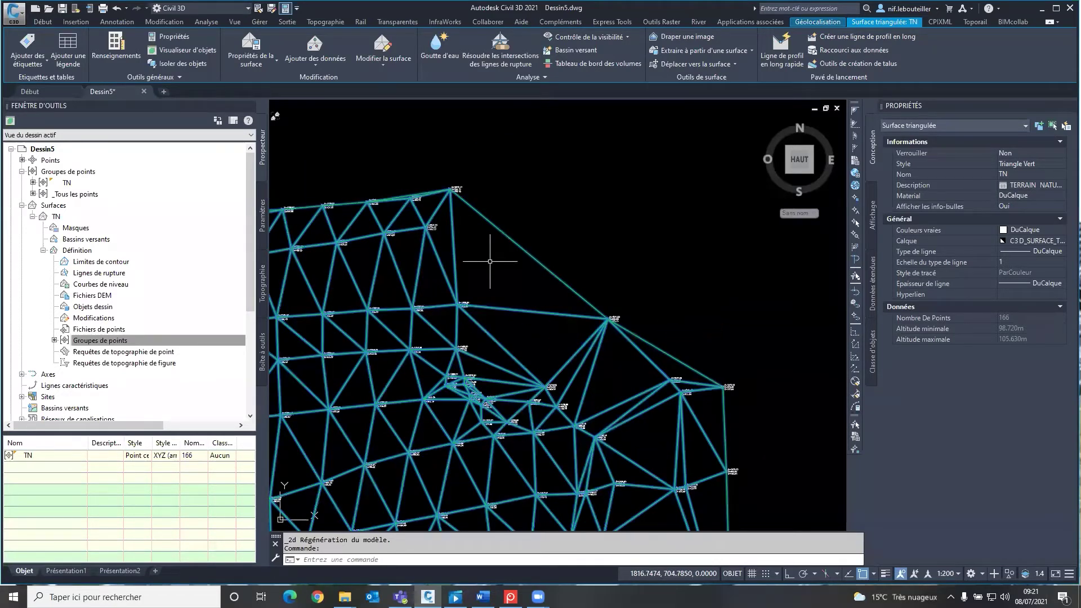
{"action": "scroll", "coordinate": [489, 261], "scroll_direction": "up", "scroll_amount": 2}
{"action": "mouse_move", "coordinate": [490, 261]}
{"action": "middle_mouse_down"}
{"action": "mouse_move", "coordinate": [715, 333]}
{"action": "mouse_move", "coordinate": [447, 345]}
{"action": "middle_mouse_up"}
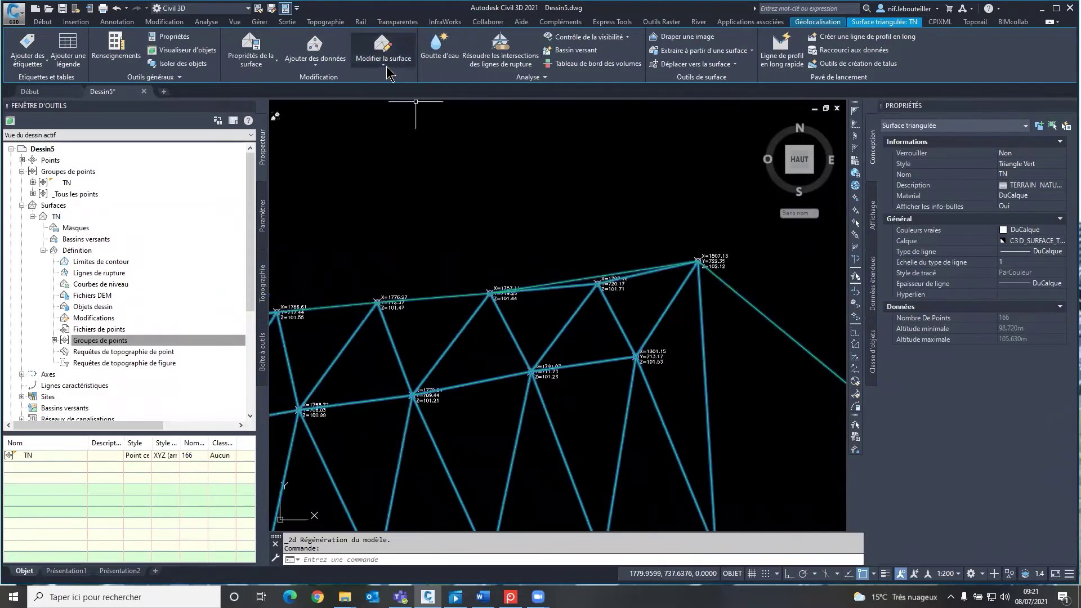
Start Delete Line on TN and remove the long edges along the top boundary
{"action": "left_click", "coordinate": [387, 70]}
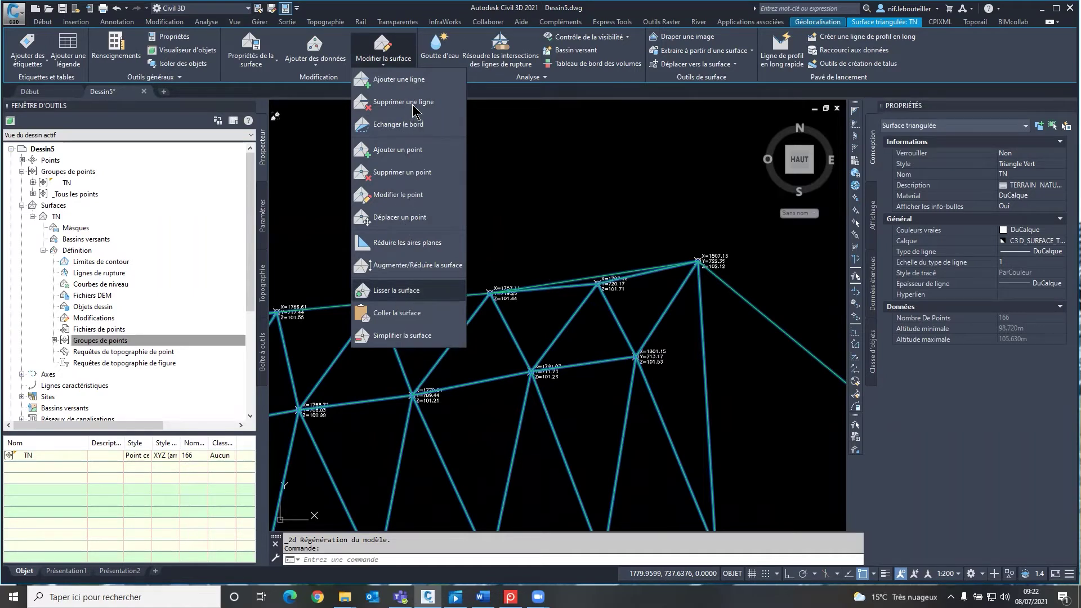
{"action": "mouse_move", "coordinate": [403, 102]}
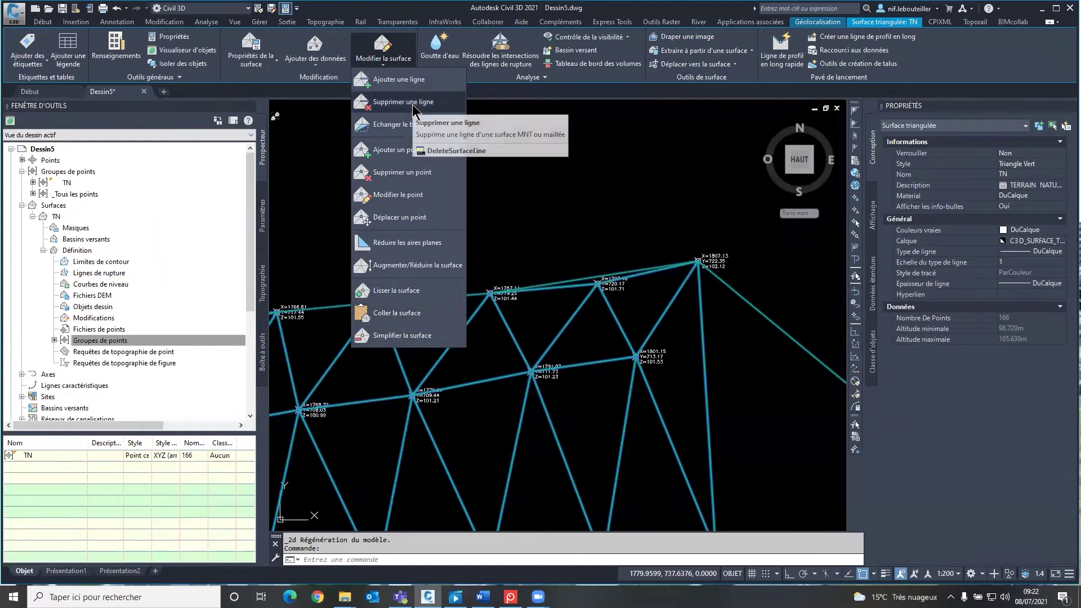
{"action": "left_click", "coordinate": [413, 107]}
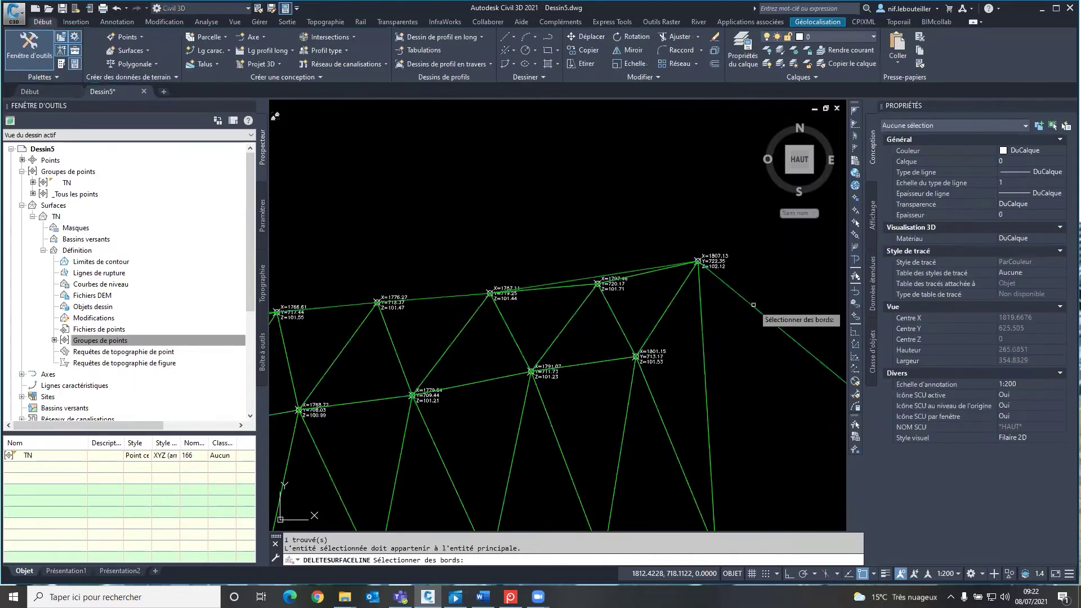
{"action": "left_click", "coordinate": [541, 297]}
{"action": "middle_click_drag", "start_coordinate": [225, 313], "coordinate": [477, 270]}
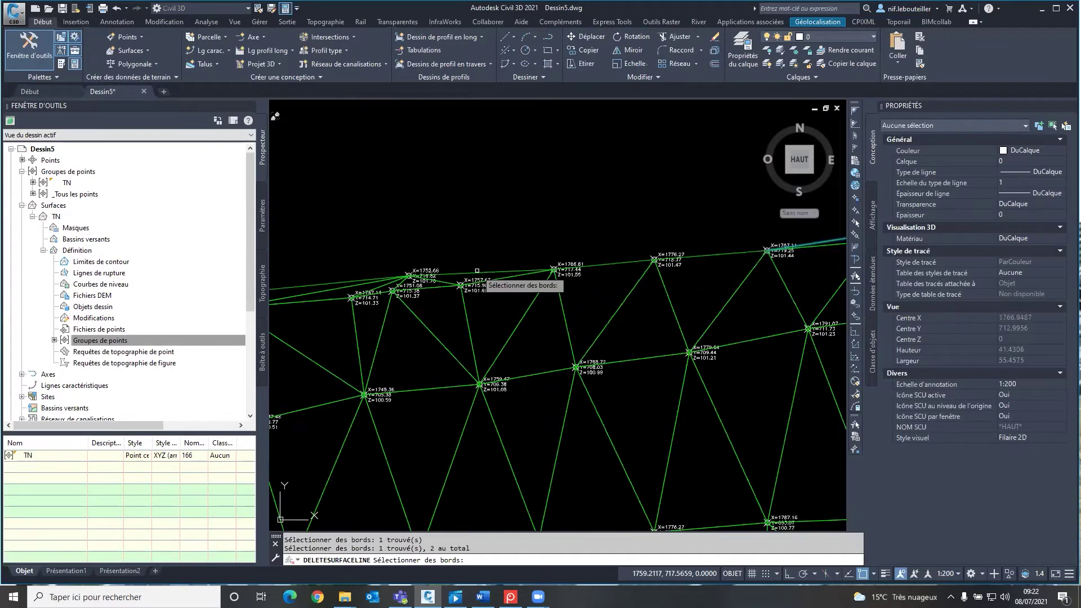
{"action": "left_click", "coordinate": [477, 270]}
{"action": "middle_click_drag", "start_coordinate": [307, 287], "coordinate": [503, 279]}
{"action": "left_click", "coordinate": [503, 279]}
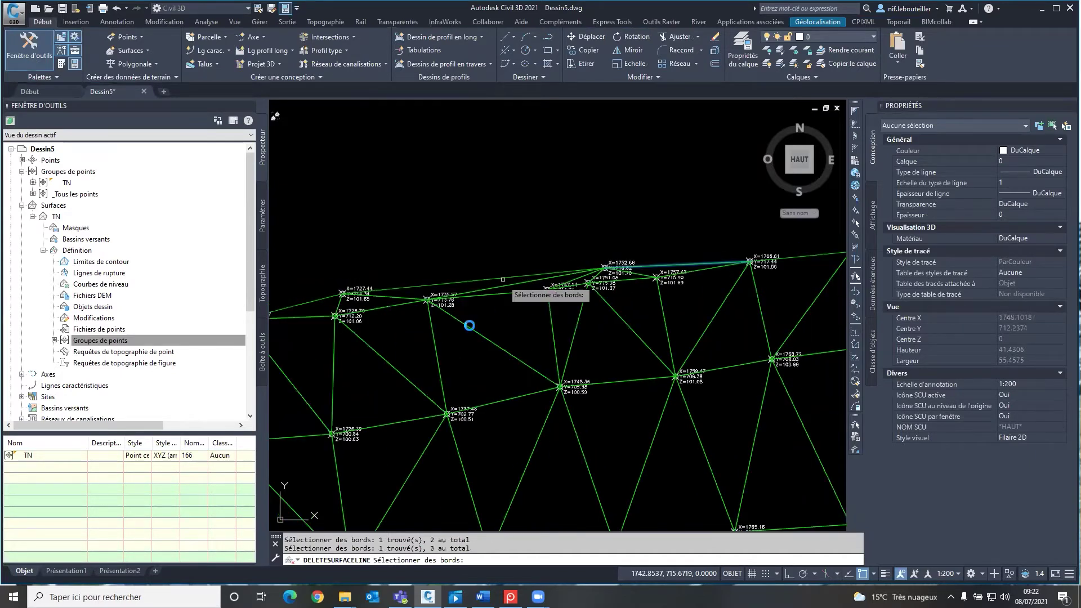
Delete the remaining long western and left-boundary edges, then end the edit
{"action": "middle_click_drag", "start_coordinate": [270, 406], "coordinate": [501, 364]}
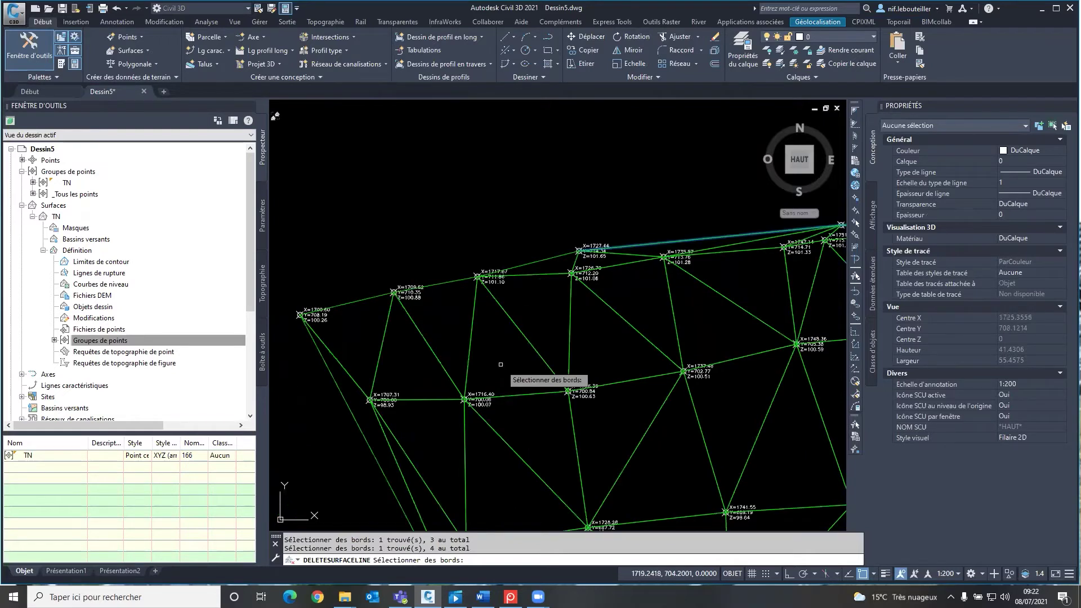
{"action": "scroll", "coordinate": [500, 364], "scroll_direction": "down", "scroll_amount": 5}
{"action": "left_click", "coordinate": [456, 349]}
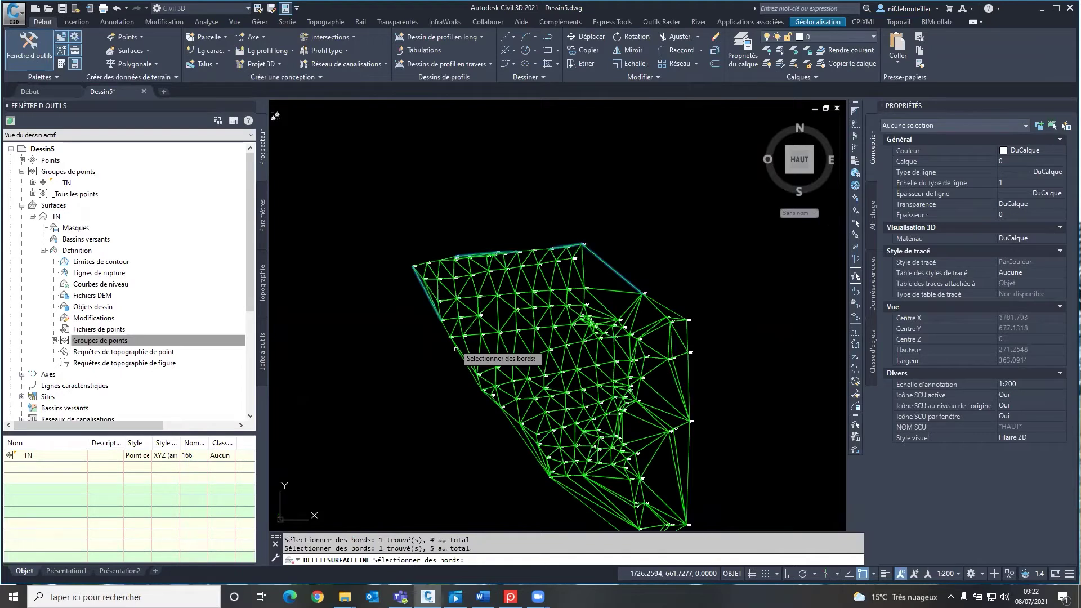
{"action": "left_click", "coordinate": [456, 349]}
{"action": "scroll", "coordinate": [470, 392], "scroll_direction": "up", "scroll_amount": 3}
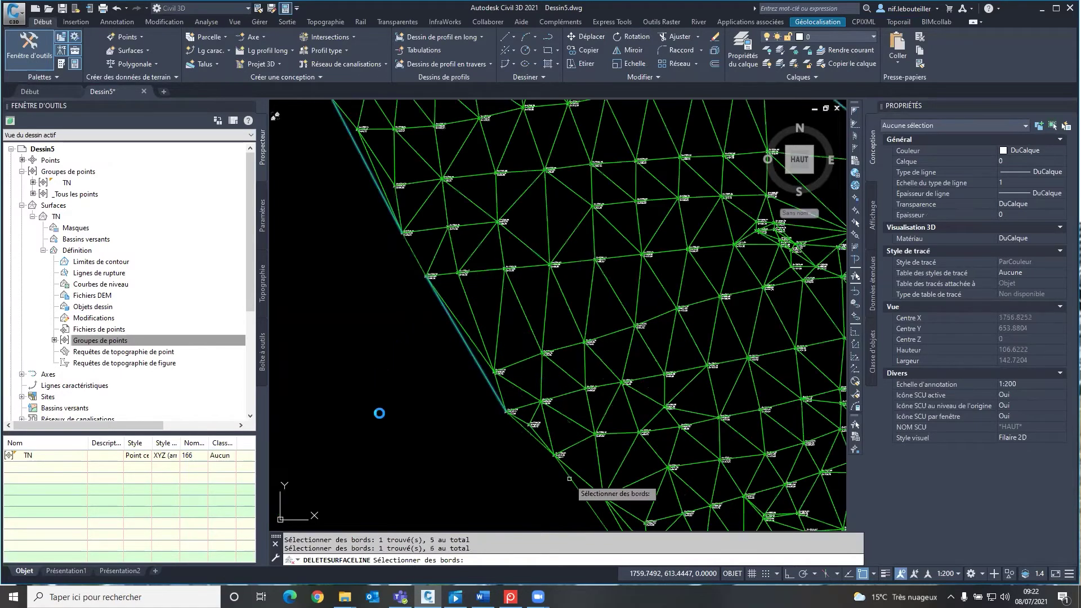
{"action": "left_click", "coordinate": [569, 479]}
{"action": "middle_click_drag", "start_coordinate": [569, 478], "coordinate": [343, 198]}
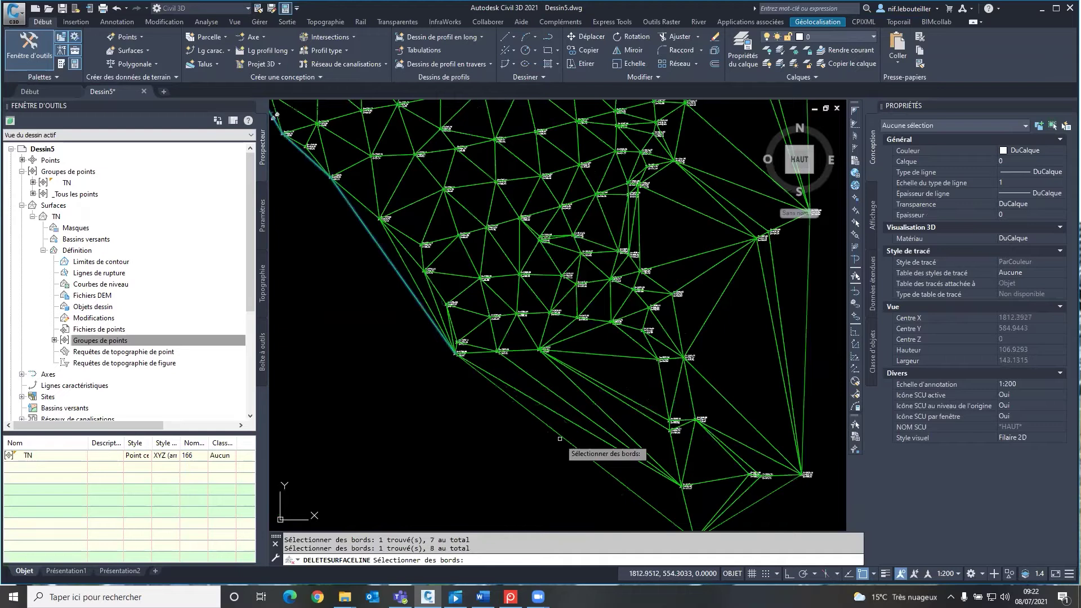
{"action": "middle_click_drag", "start_coordinate": [559, 438], "coordinate": [385, 505]}
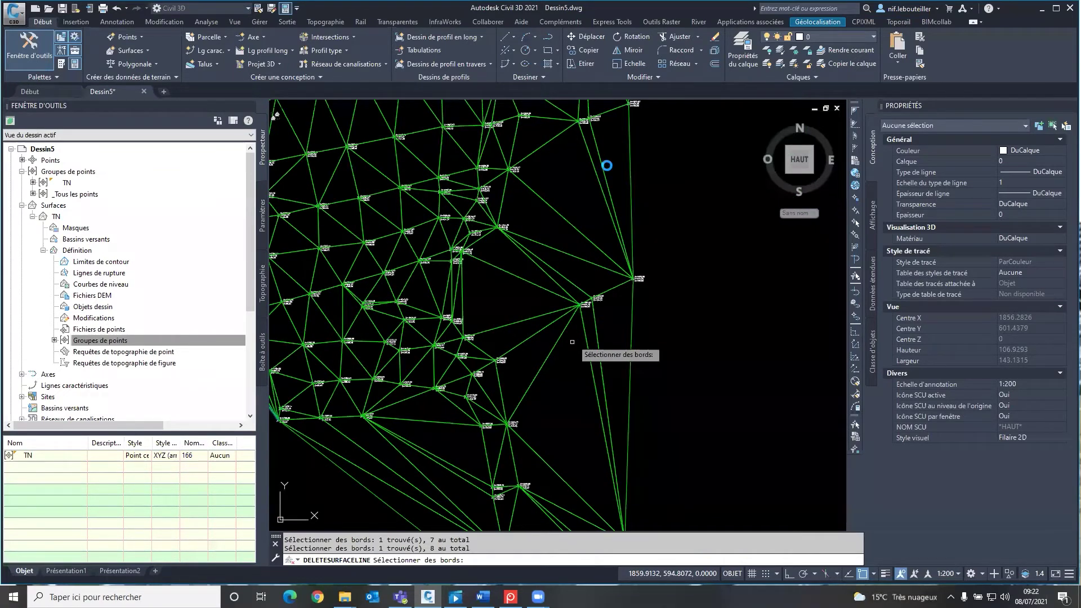
{"action": "middle_click_drag", "start_coordinate": [572, 342], "coordinate": [599, 157]}
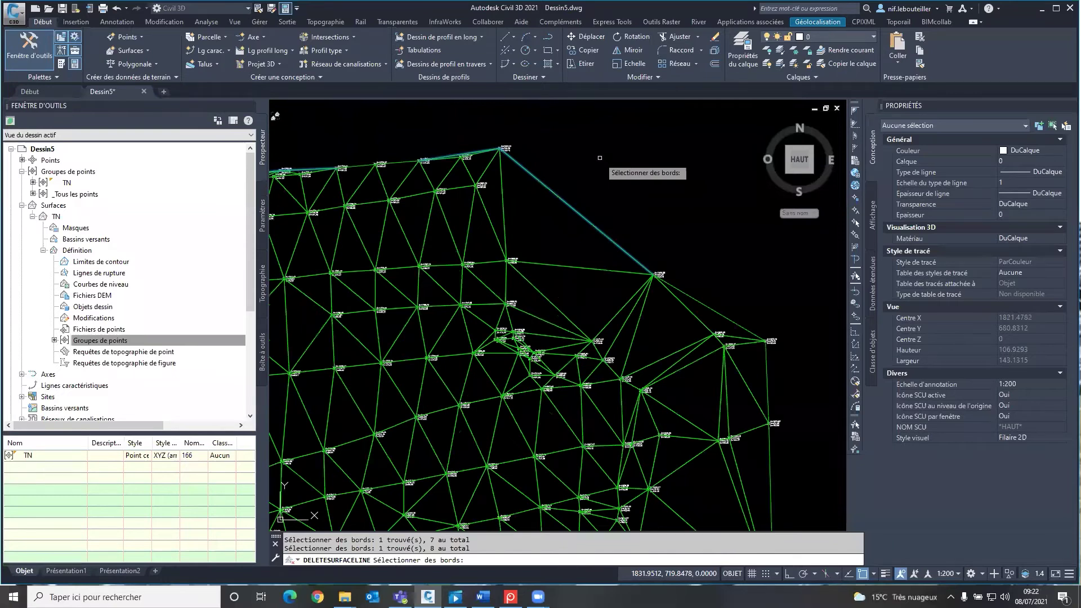
{"action": "scroll", "coordinate": [599, 157], "scroll_direction": "down", "scroll_amount": 3}
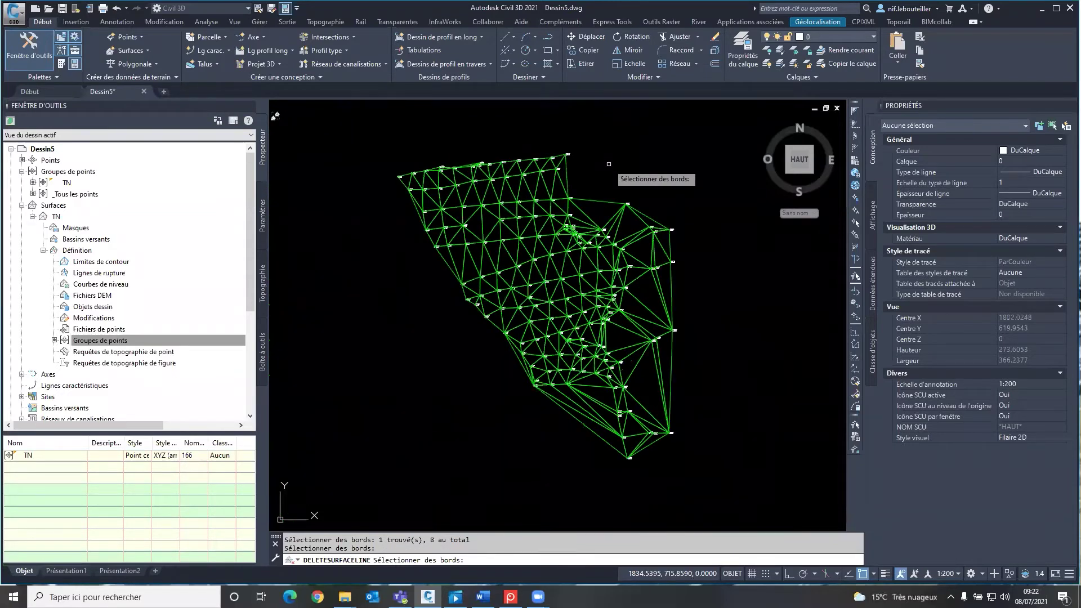
{"action": "key", "text": "Escape"}
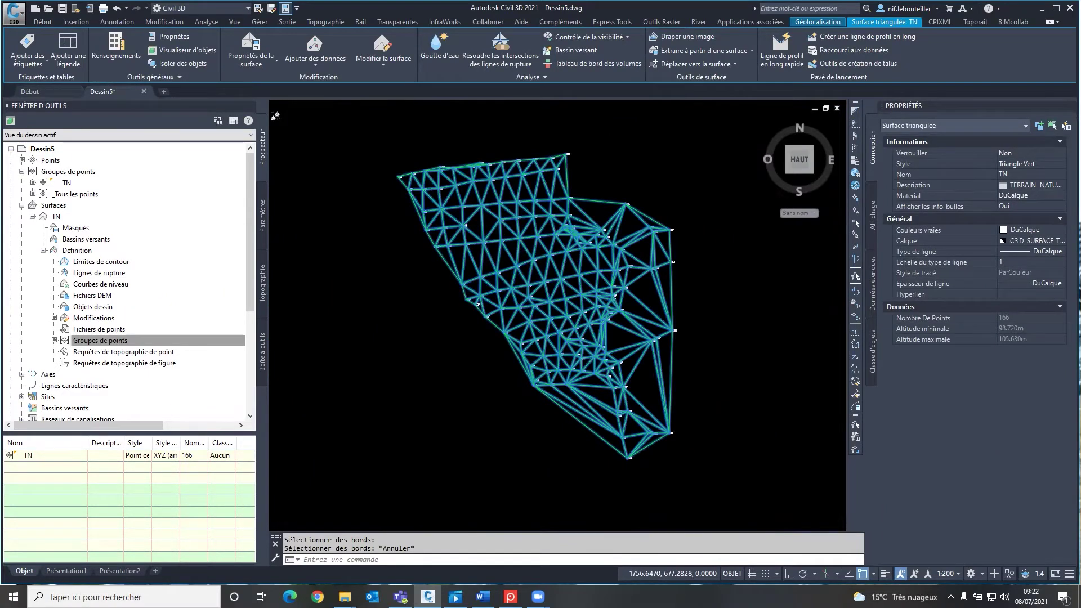
{"action": "middle_click_drag", "start_coordinate": [552, 250], "coordinate": [530, 251]}
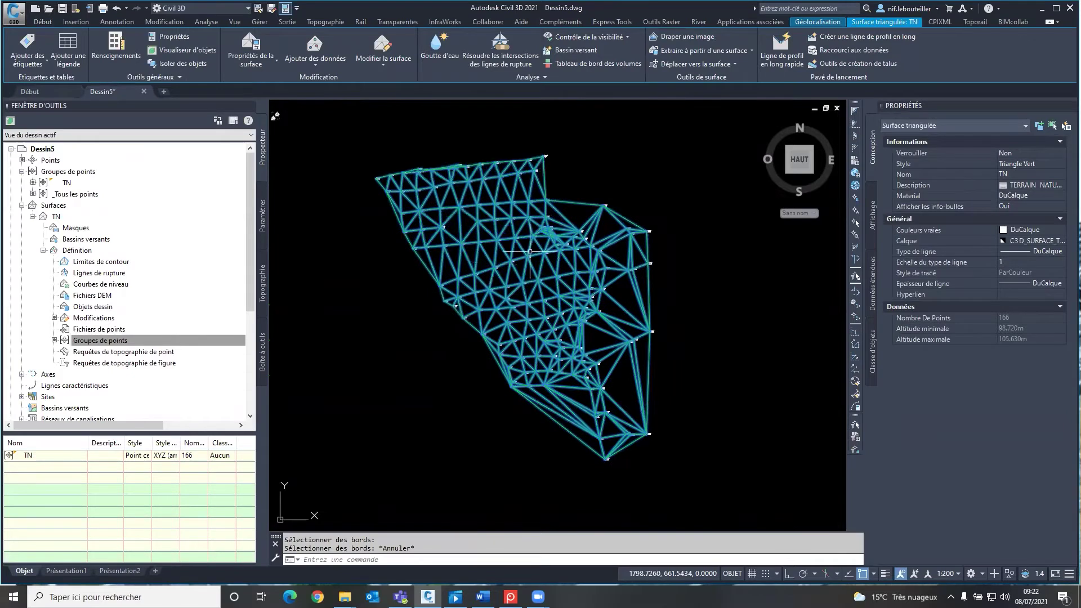
{"action": "key", "text": "Escape"}
{"action": "key", "text": "Escape"}
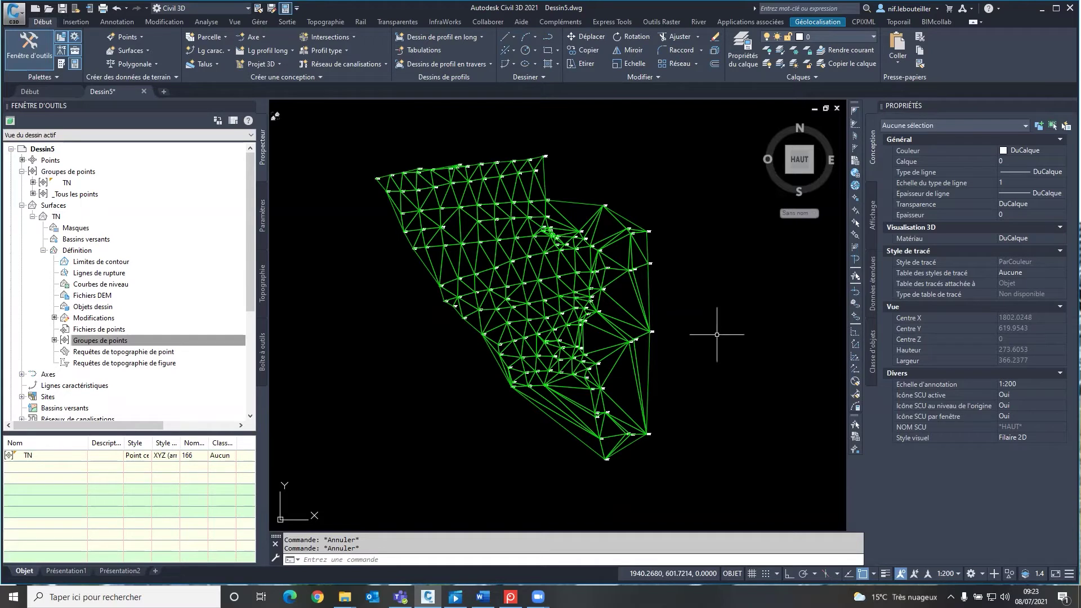
Start a new surface from the Surfaces collection and name it TN DECAPE
{"action": "right_click", "coordinate": [53, 205]}
{"action": "left_click", "coordinate": [110, 213]}
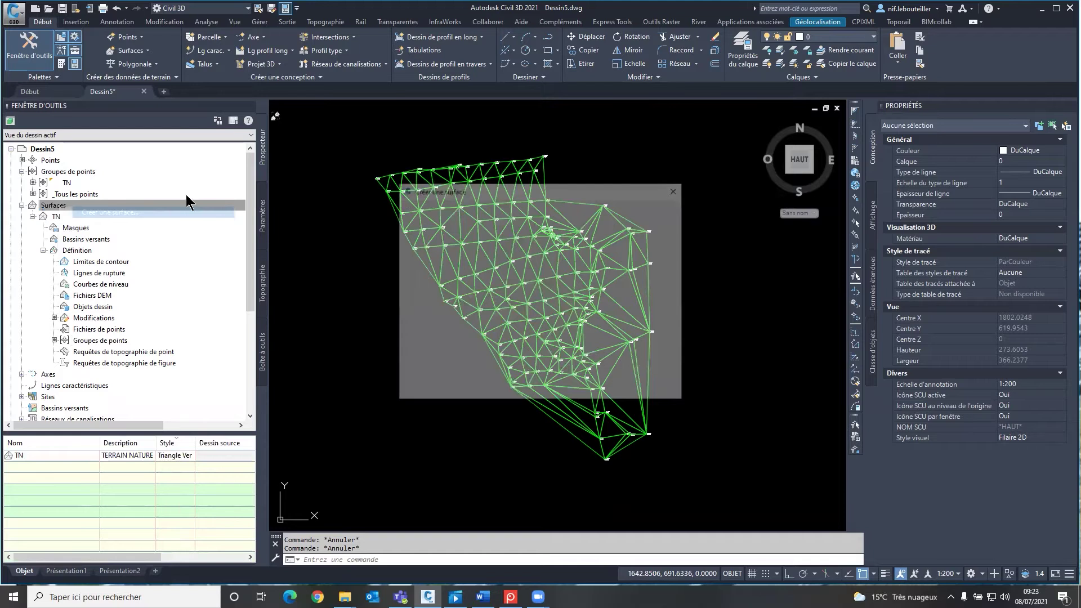
{"action": "right_click", "coordinate": [68, 207]}
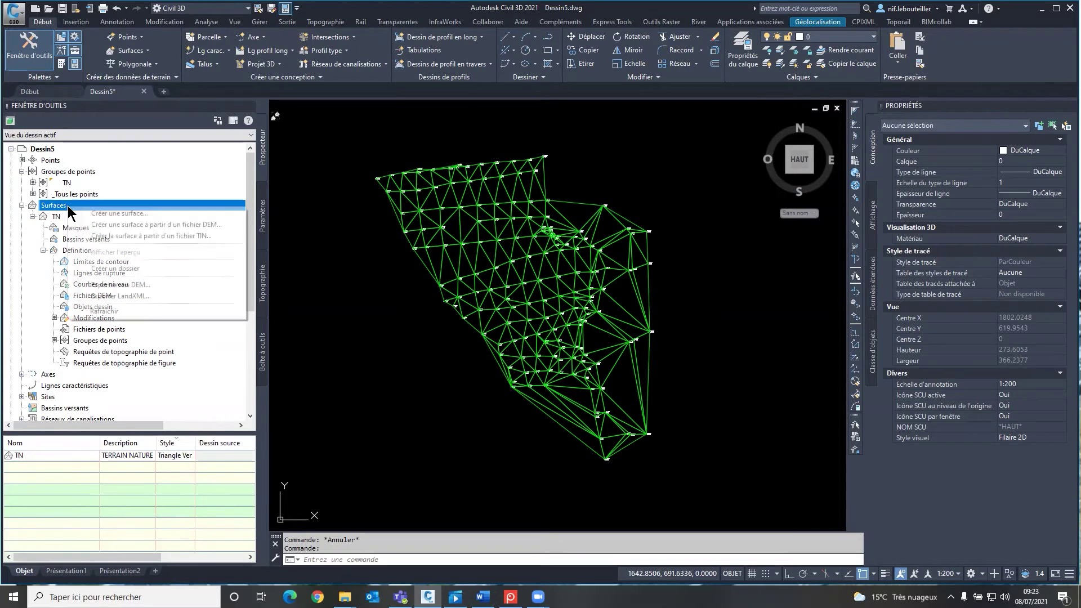
{"action": "left_click", "coordinate": [169, 214]}
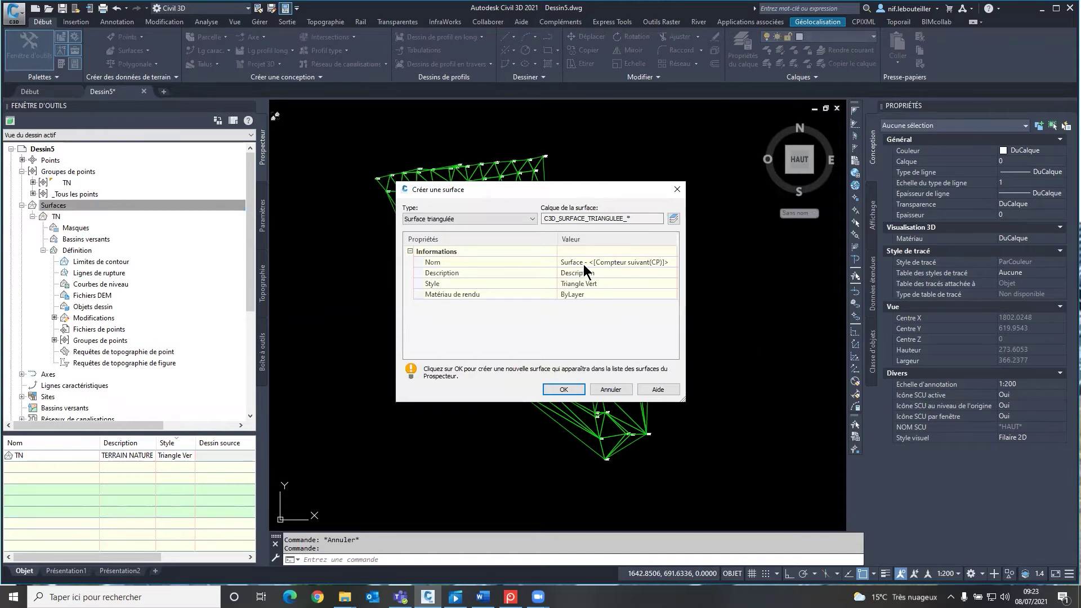
{"action": "left_click", "coordinate": [672, 261]}
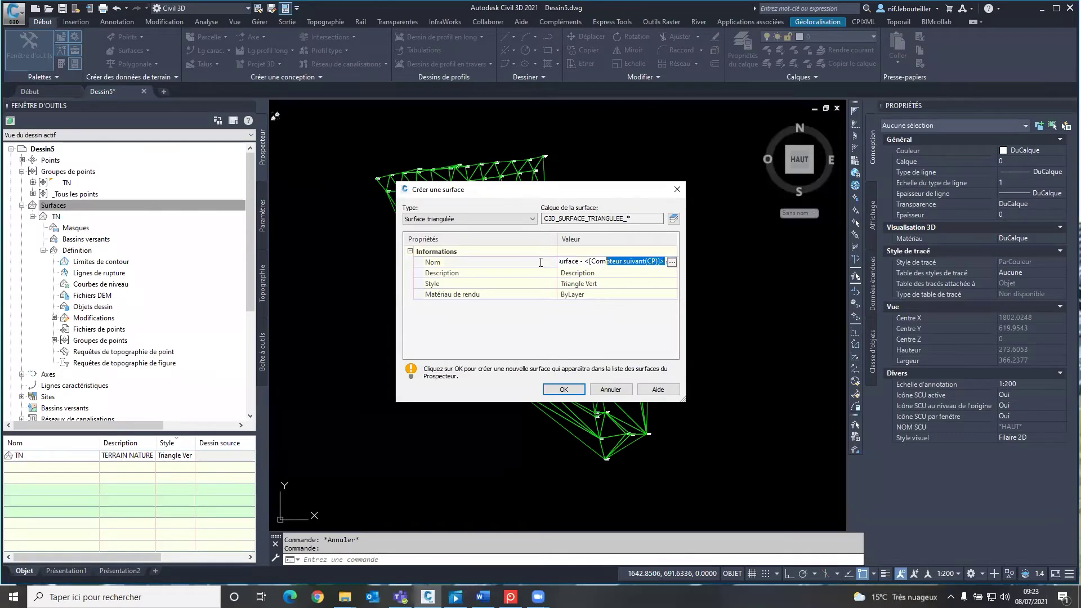
{"action": "type", "text": "T"}
{"action": "type", "text": "N DECAPE"}
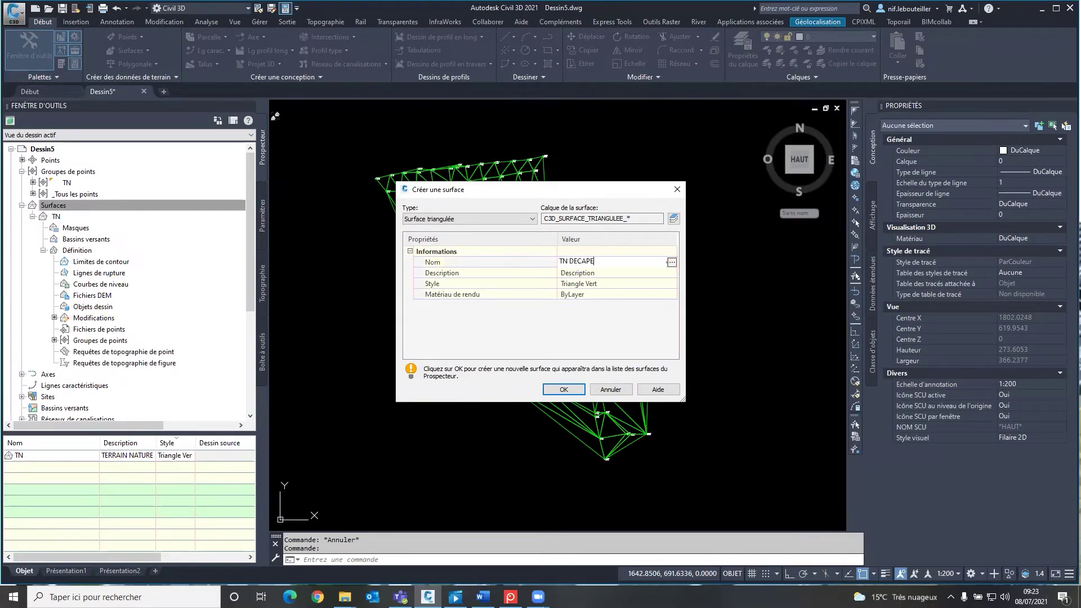
{"action": "key", "text": "Return"}
Give TN DECAPE the Triangle Rouge style and create the surface
{"action": "left_click", "coordinate": [671, 285]}
{"action": "left_click", "coordinate": [671, 284]}
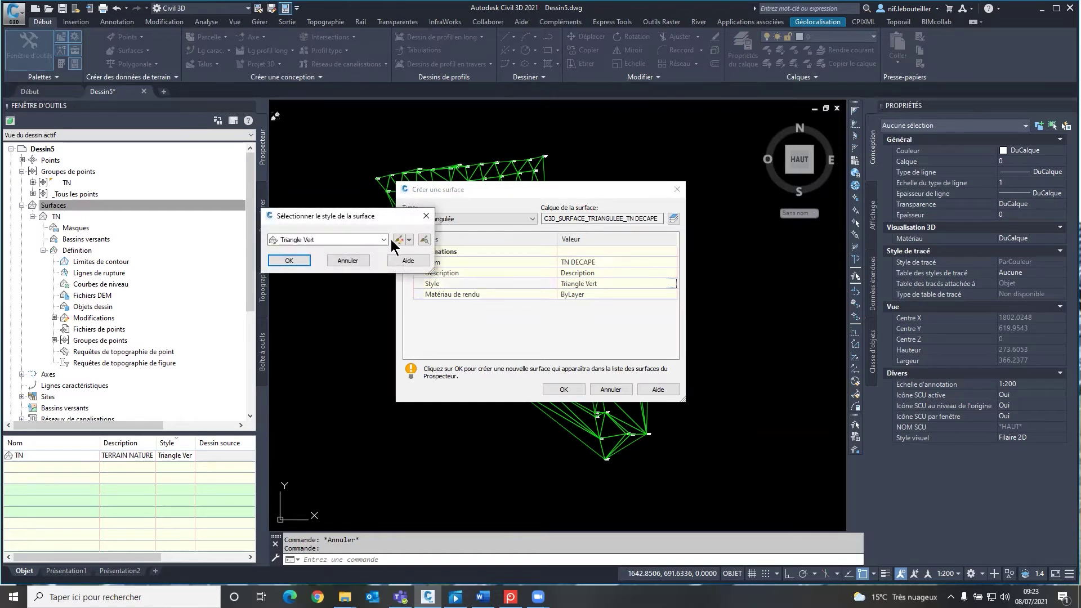
{"action": "left_click", "coordinate": [384, 240]}
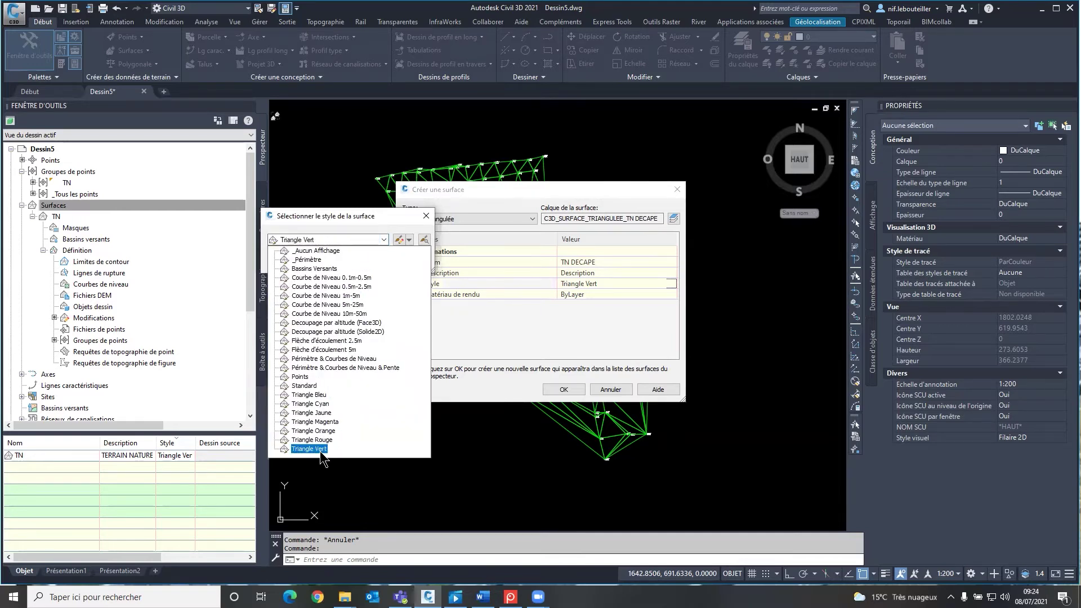
{"action": "left_click", "coordinate": [324, 440]}
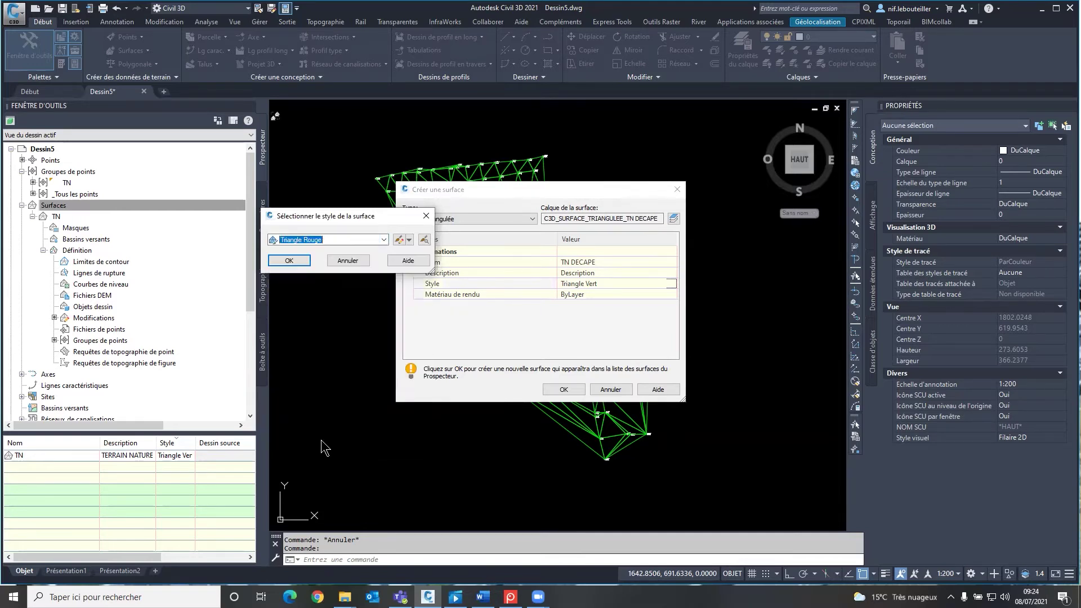
{"action": "left_click", "coordinate": [290, 264]}
{"action": "left_click", "coordinate": [564, 389]}
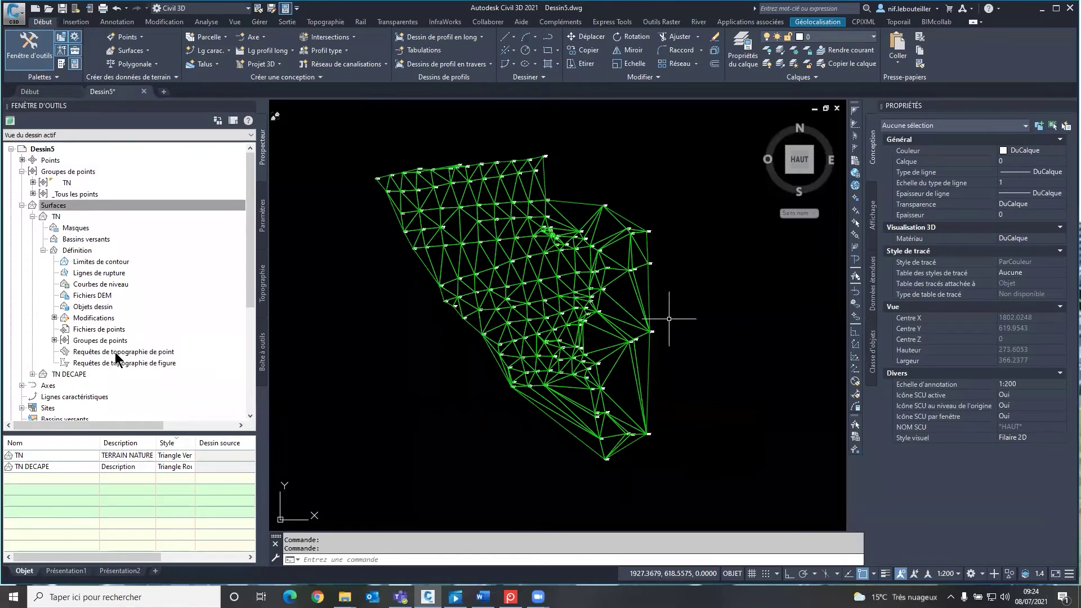
Paste the TN surface into TN DECAPE's edits
{"action": "right_click", "coordinate": [90, 318]}
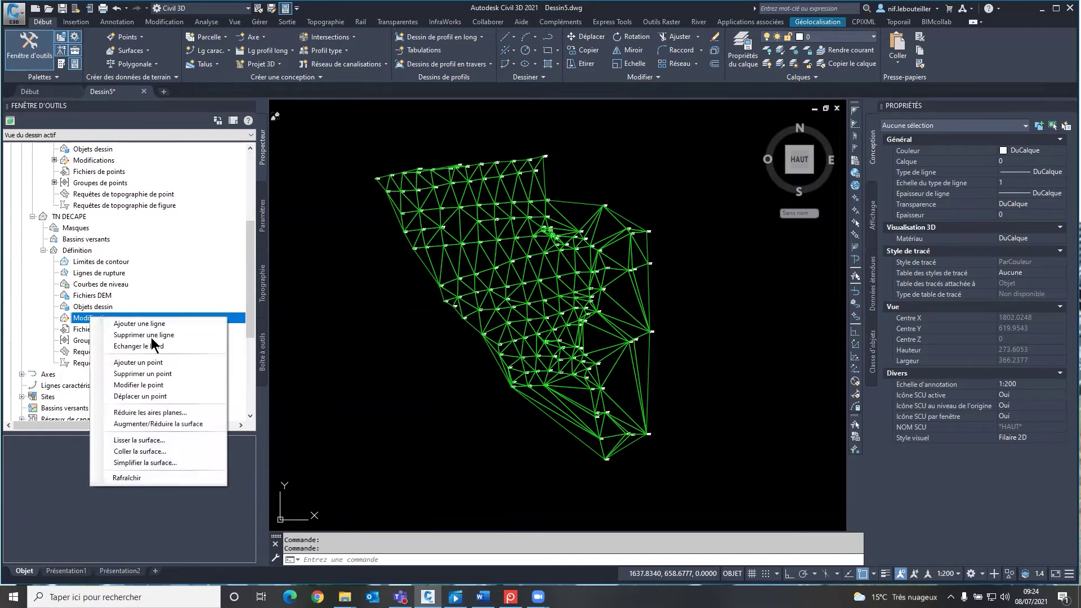
{"action": "left_click", "coordinate": [159, 455]}
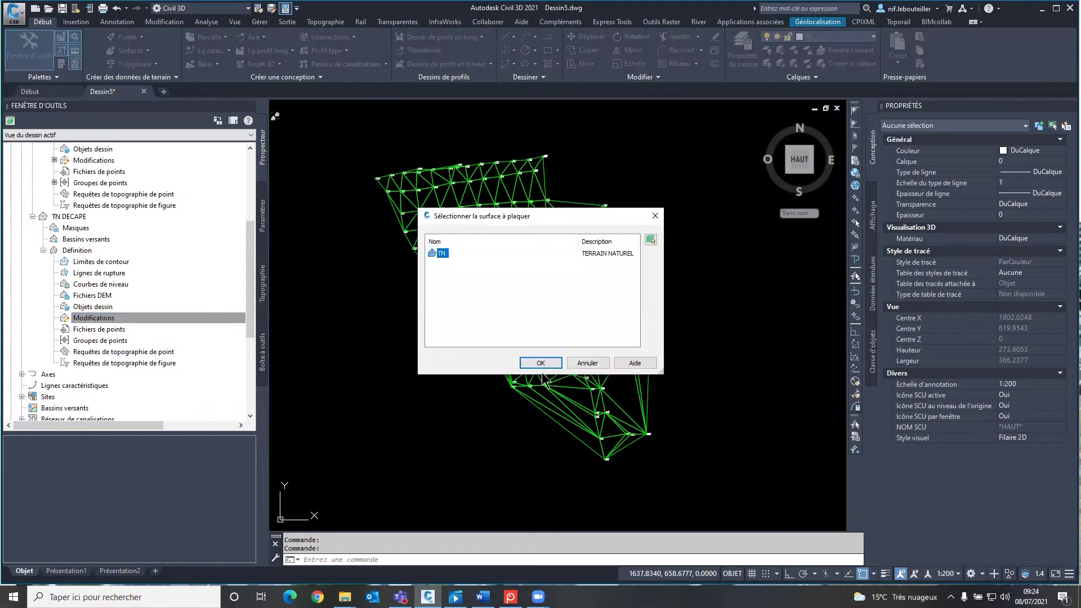
{"action": "left_click", "coordinate": [545, 363]}
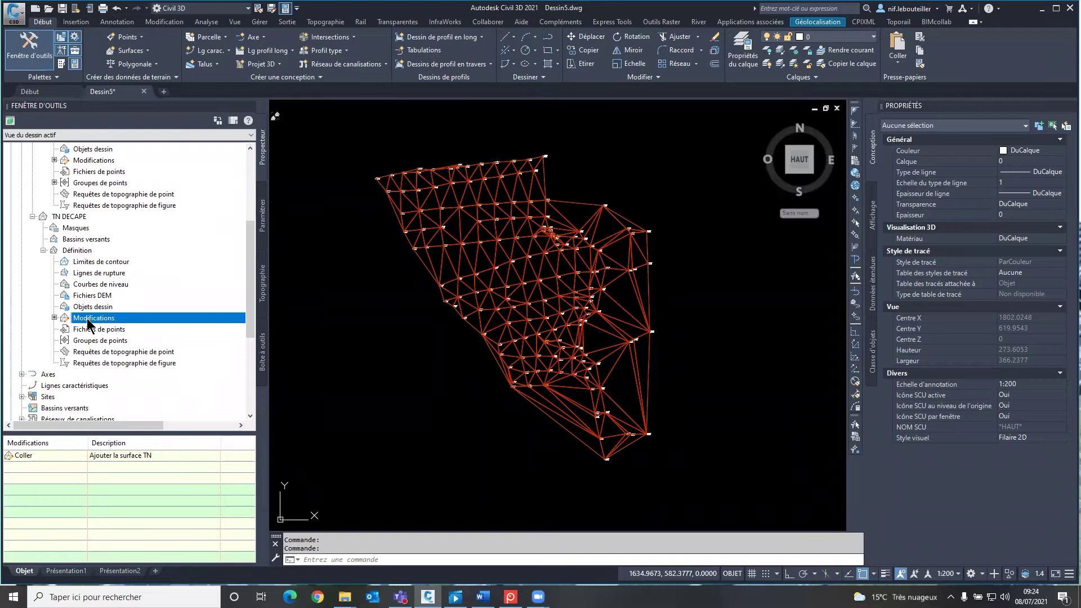
Apply Raise/Lower Surface to TN DECAPE with a -0.15 m offset
{"action": "right_click", "coordinate": [87, 319]}
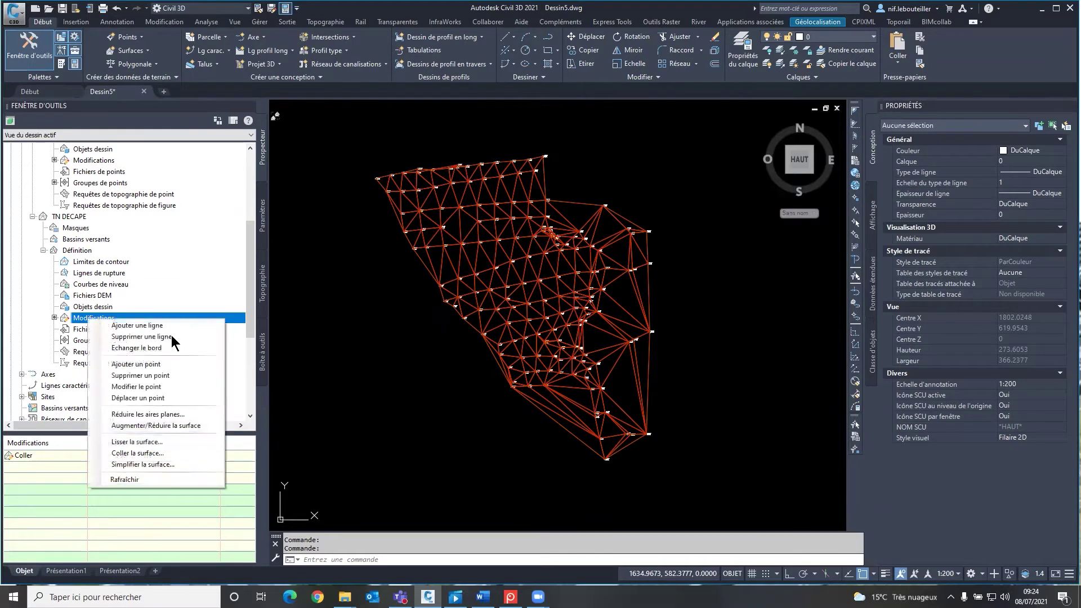
{"action": "left_click", "coordinate": [176, 427]}
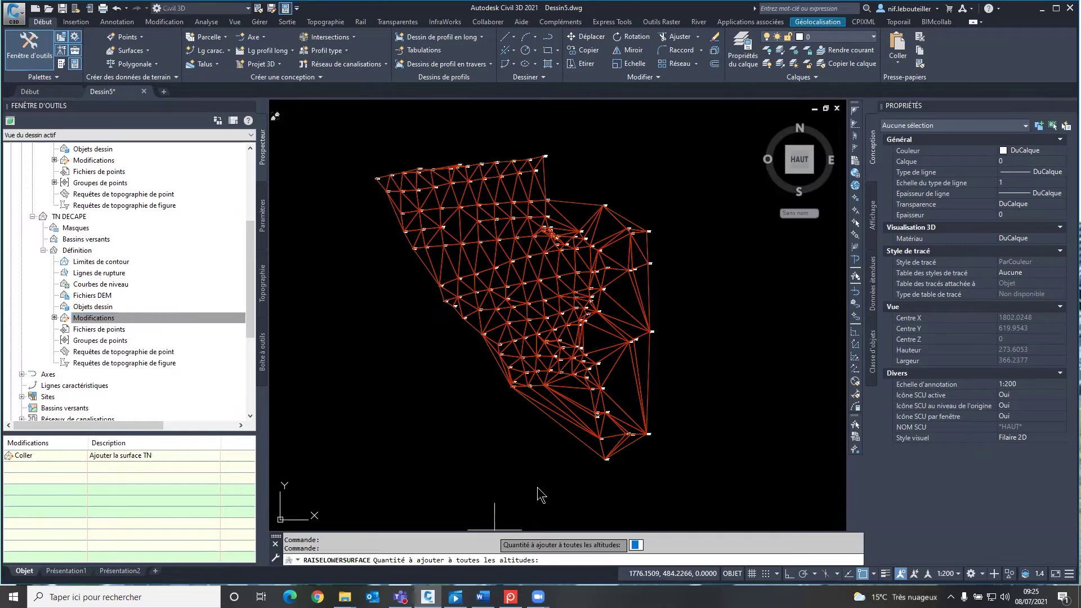
{"action": "type", "text": "-0.15"}
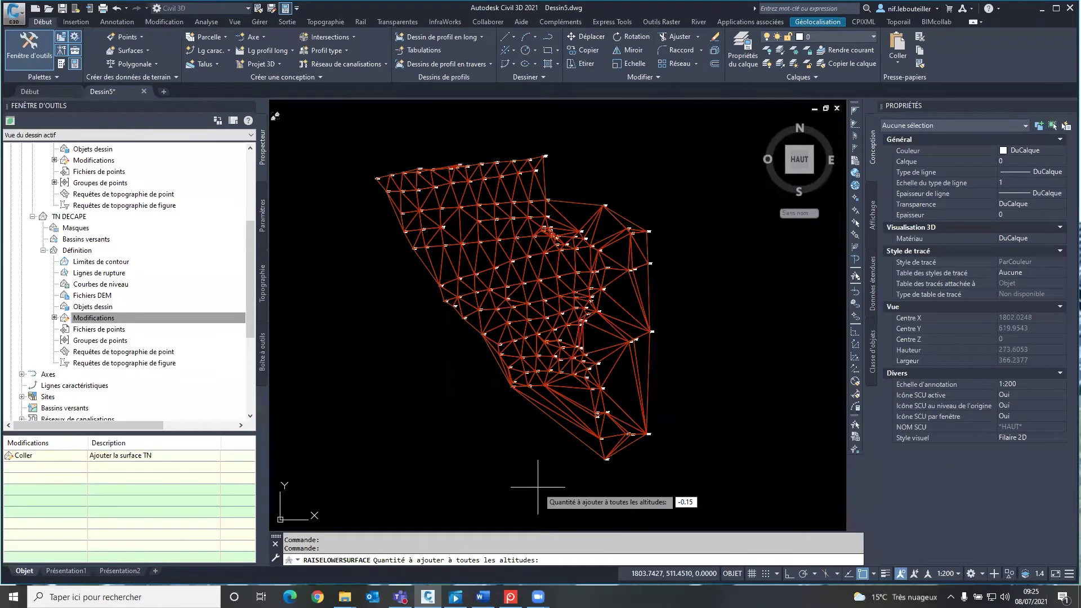
{"action": "key", "text": "Return"}
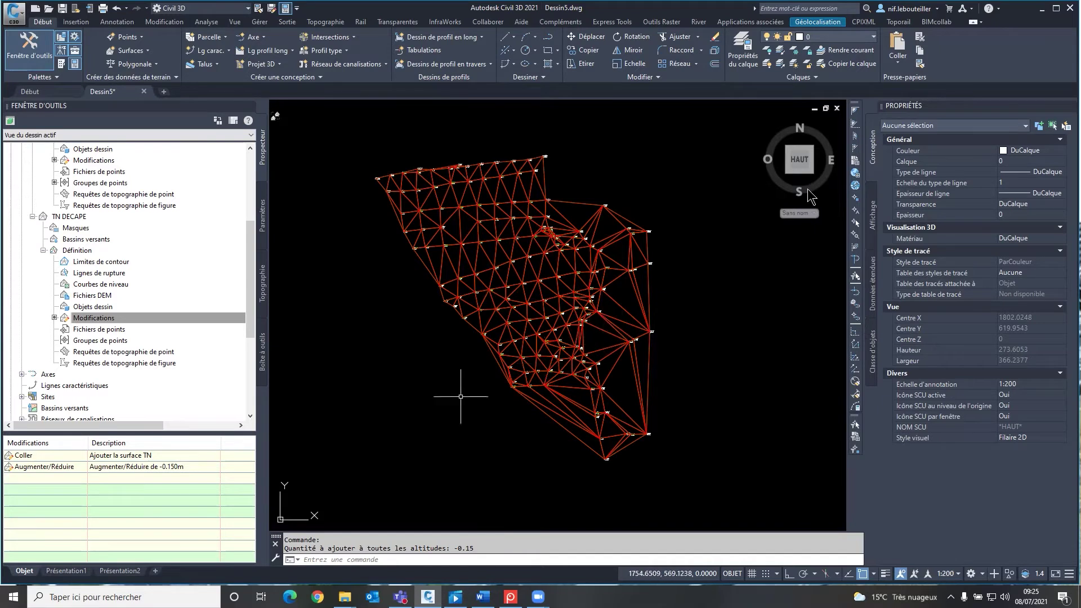
{"action": "mouse_move", "coordinate": [799, 161]}
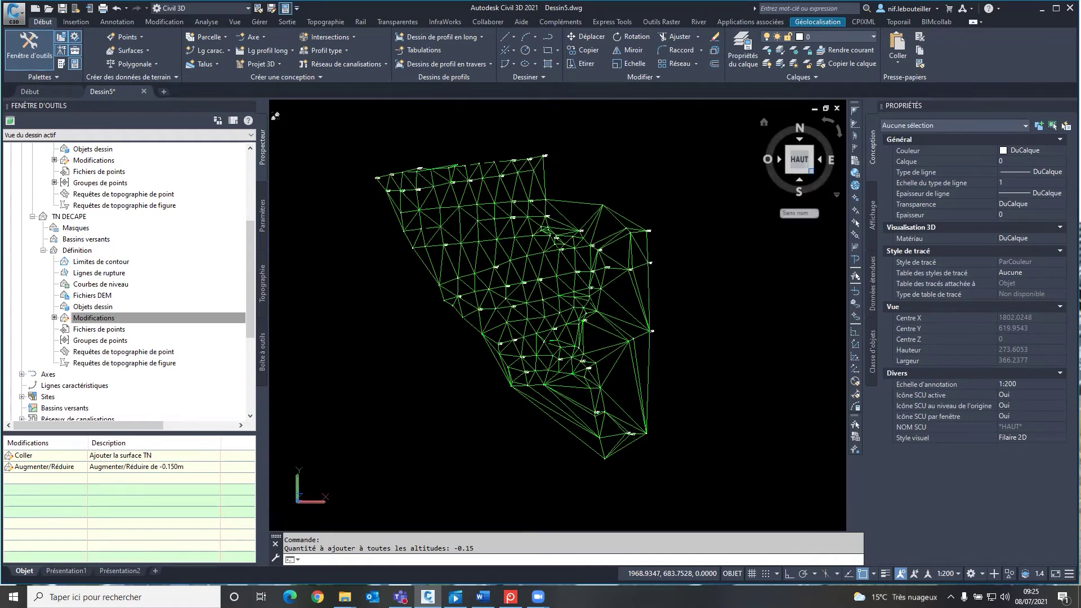
Compare TN and TN DECAPE in isometric view, then return to the top plan view
{"action": "left_click", "coordinate": [811, 170]}
{"action": "left_click", "coordinate": [595, 361]}
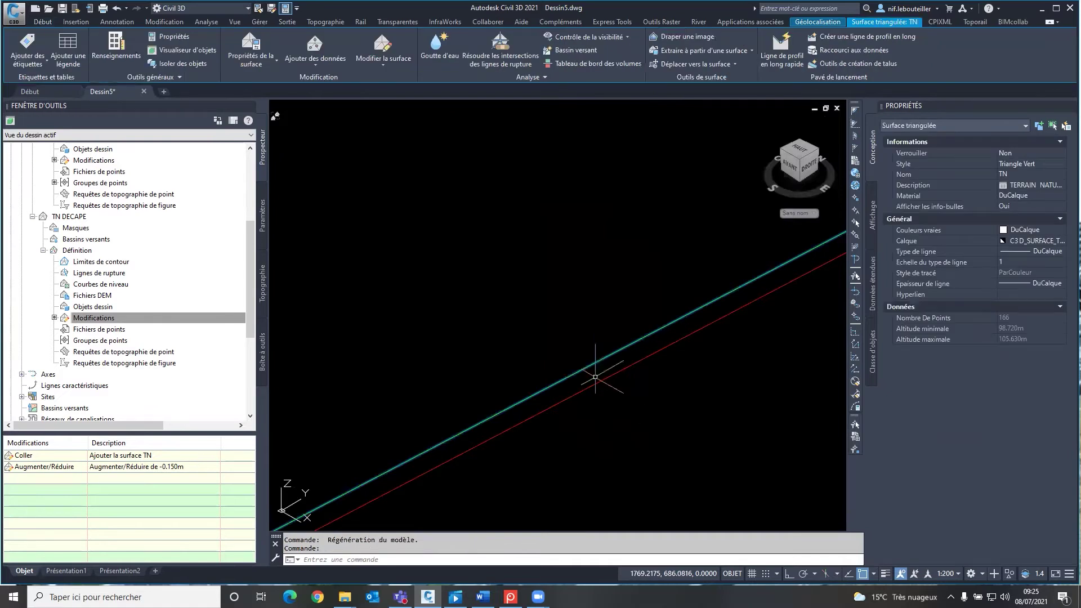
{"action": "left_click", "coordinate": [578, 394]}
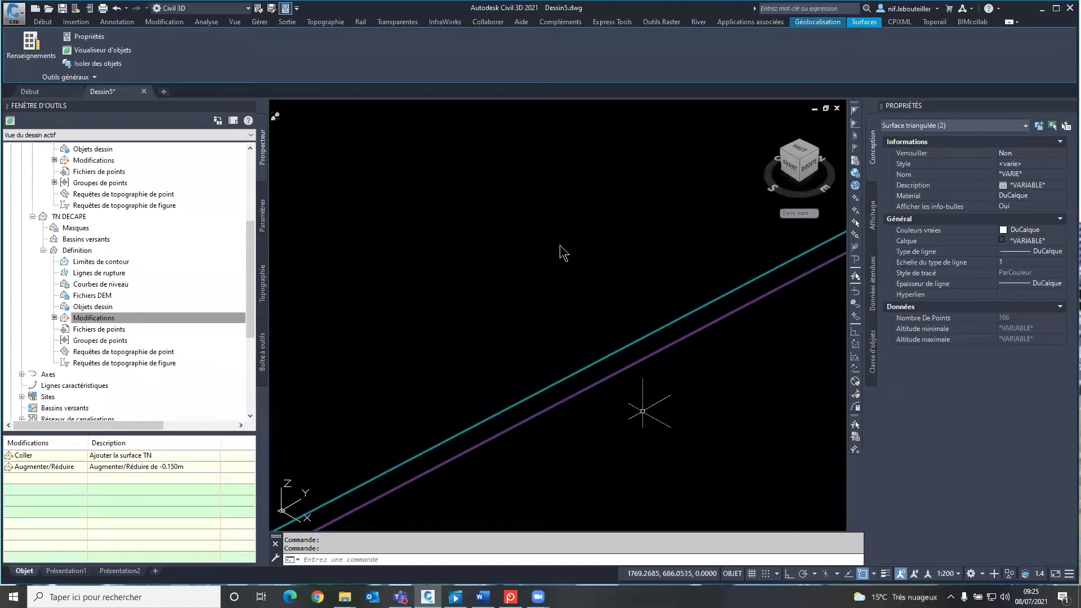
{"action": "key", "text": "Escape"}
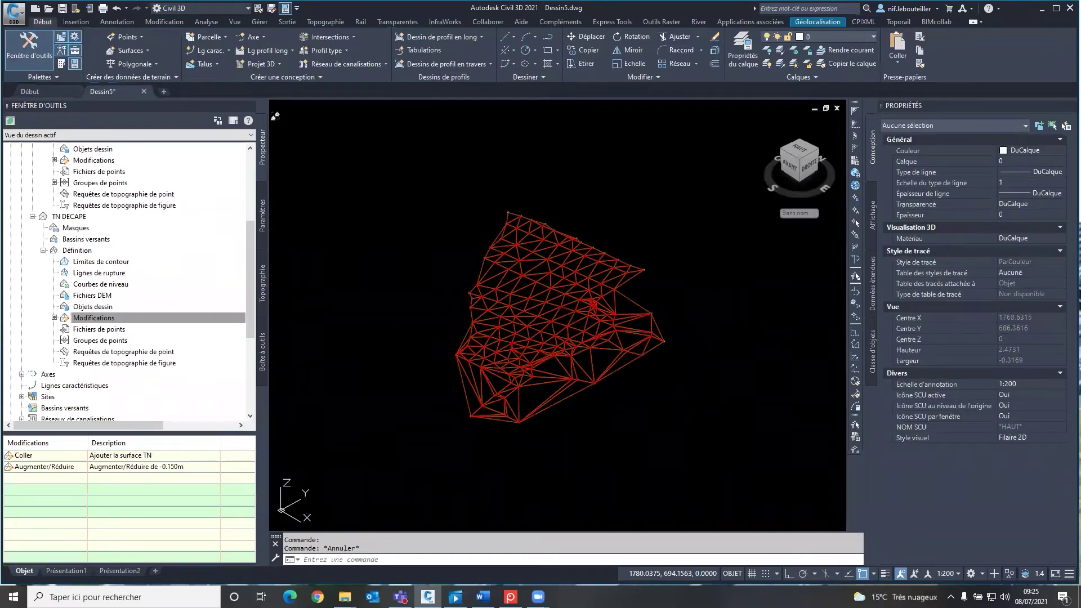
{"action": "left_click", "coordinate": [799, 151]}
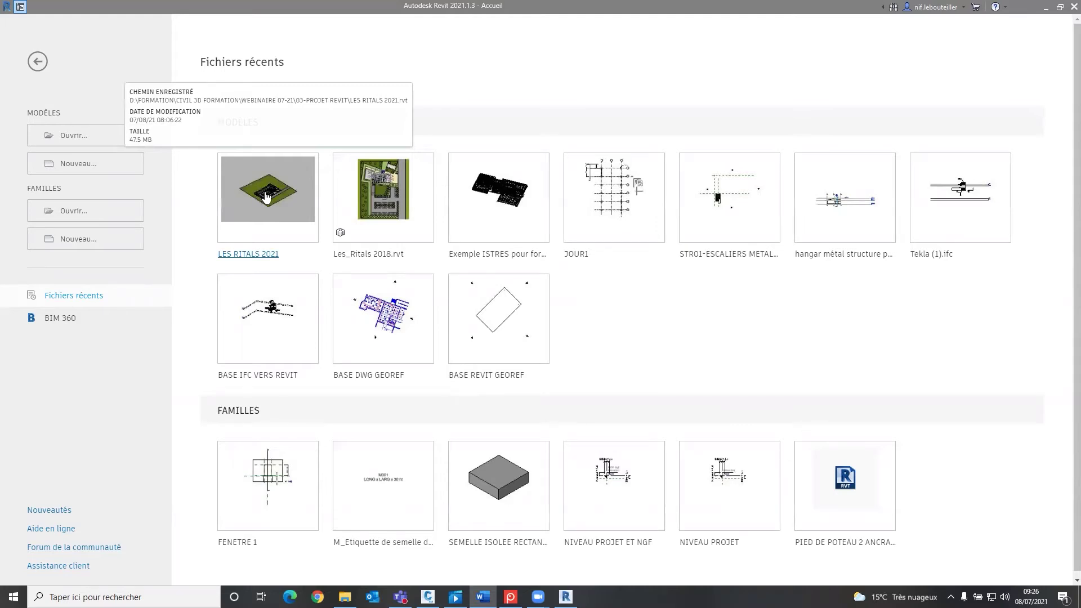
Open the LES RITALS 2021 project from Revit's recent files
{"action": "left_click", "coordinate": [267, 197]}
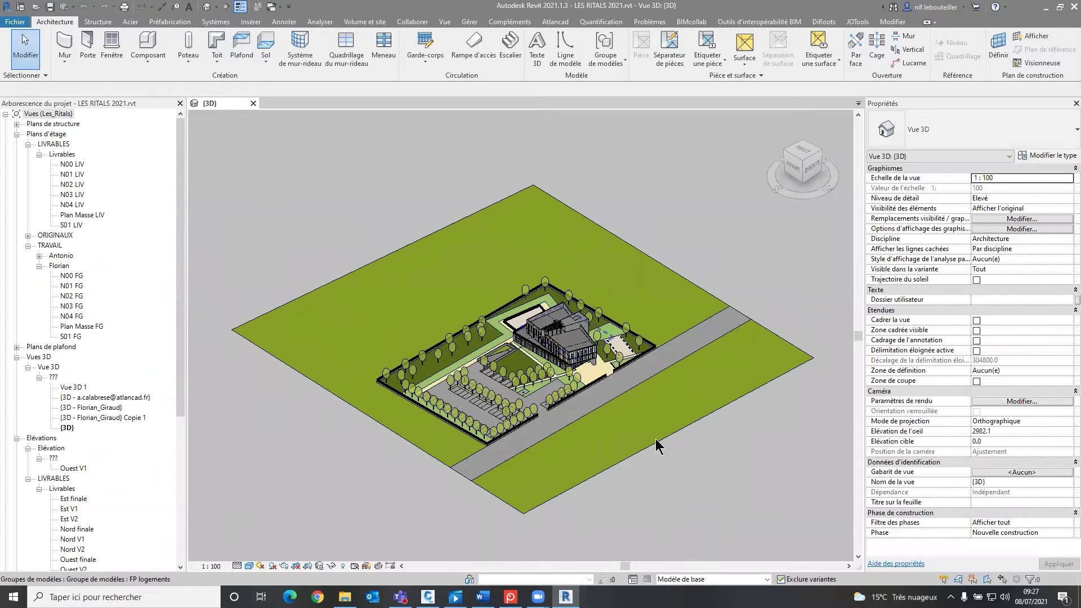
{"action": "scroll", "coordinate": [657, 446], "scroll_direction": "up", "scroll_amount": 3}
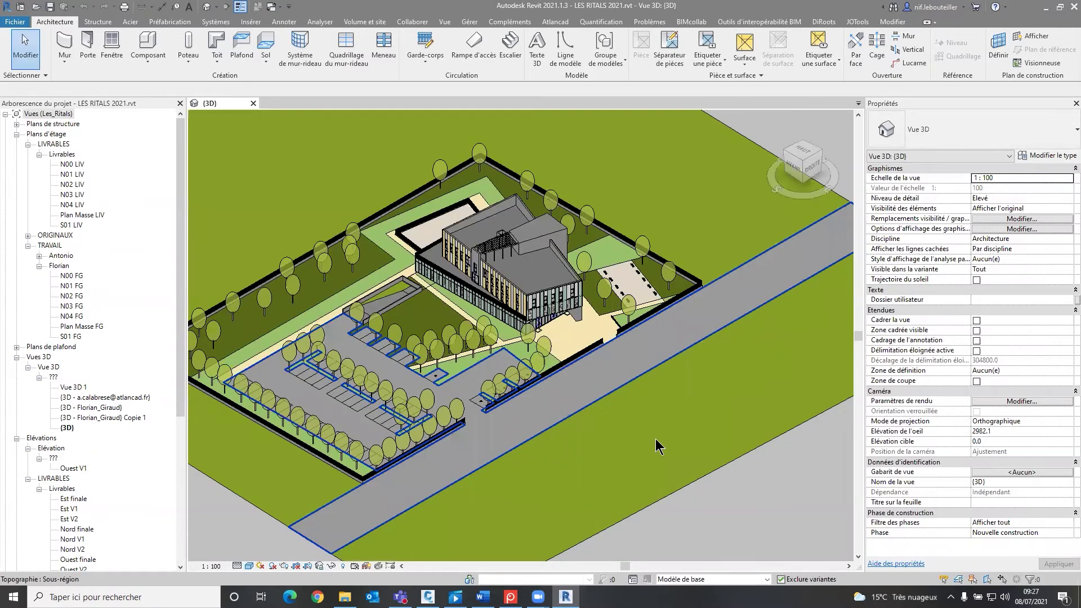
{"action": "scroll", "coordinate": [657, 440], "scroll_direction": "up", "scroll_amount": 1}
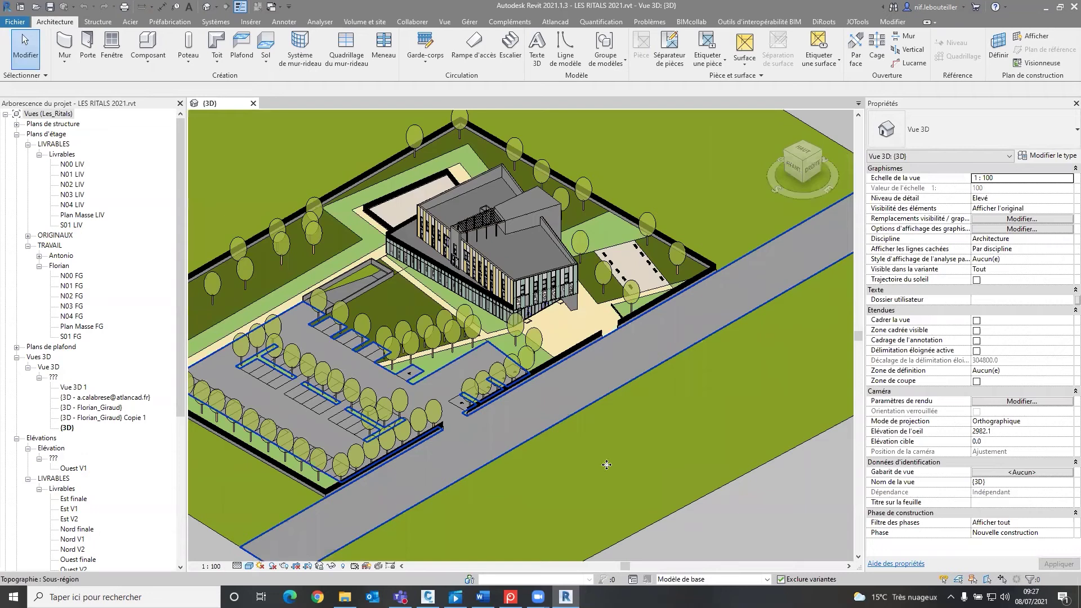
{"action": "scroll", "coordinate": [468, 556], "scroll_direction": "down", "scroll_amount": 3}
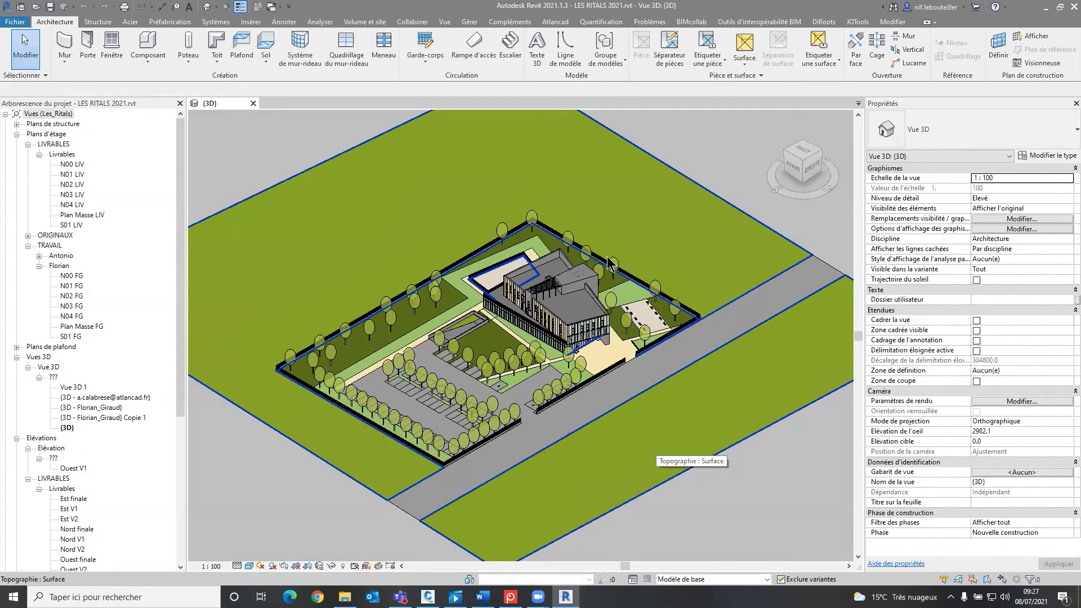
Hide the green site topography in the 3D view
{"action": "left_click", "coordinate": [608, 293]}
{"action": "right_click", "coordinate": [718, 219]}
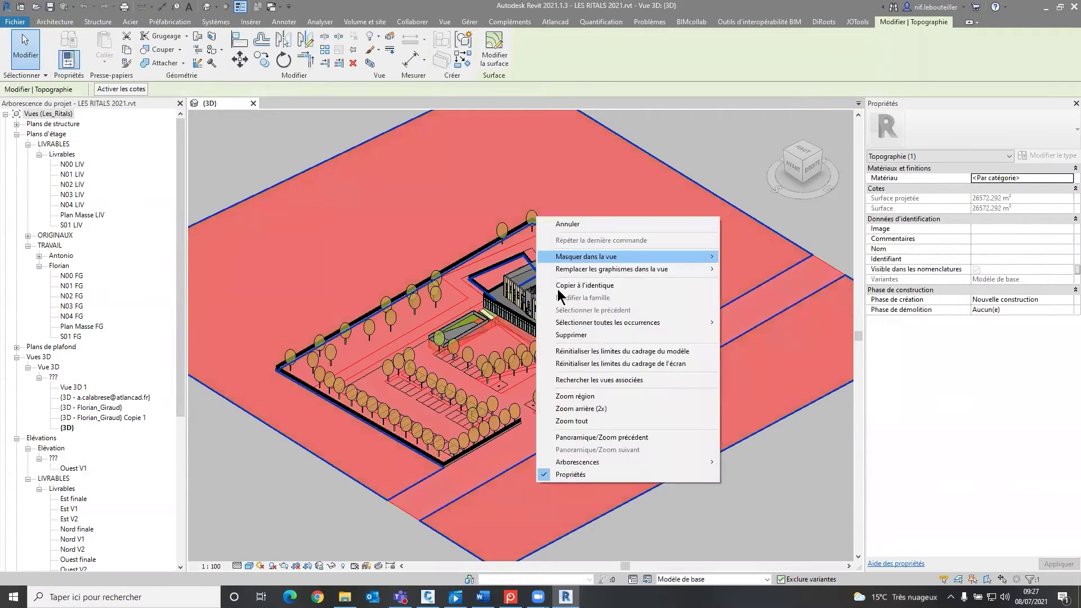
{"action": "key", "text": "Return"}
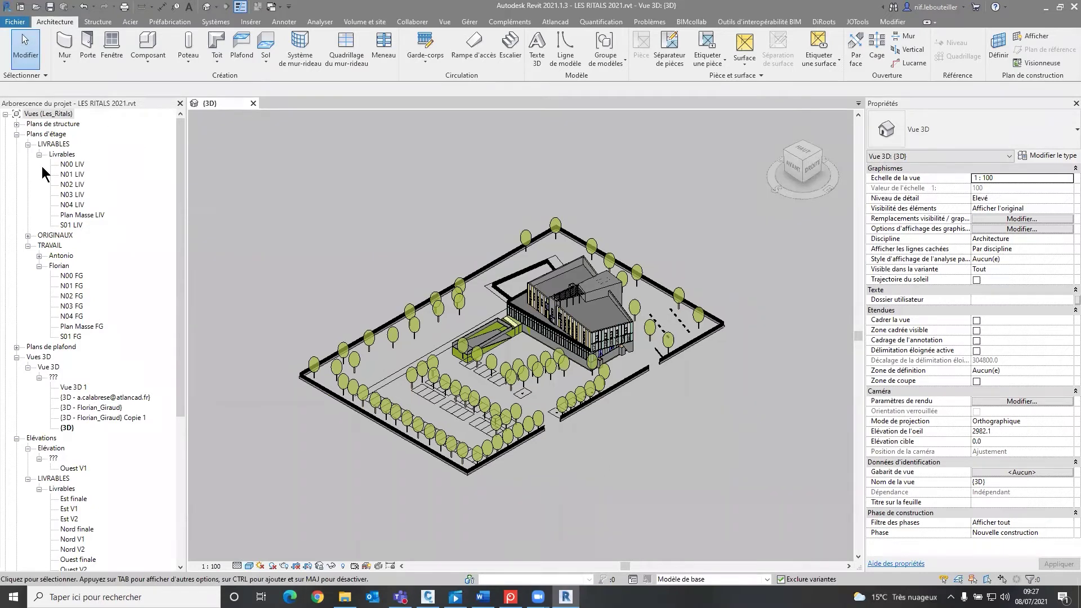
{"action": "key", "text": "alt+f"}
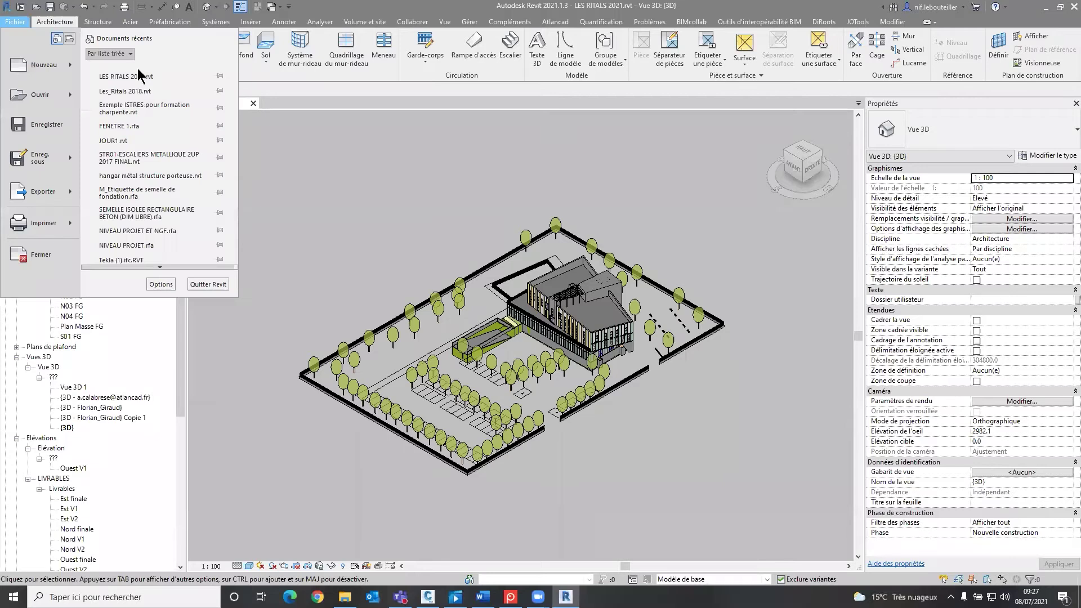
Start a DWG export of the 3D view and confirm its DWG/DXF export setup
{"action": "key", "text": "e"}
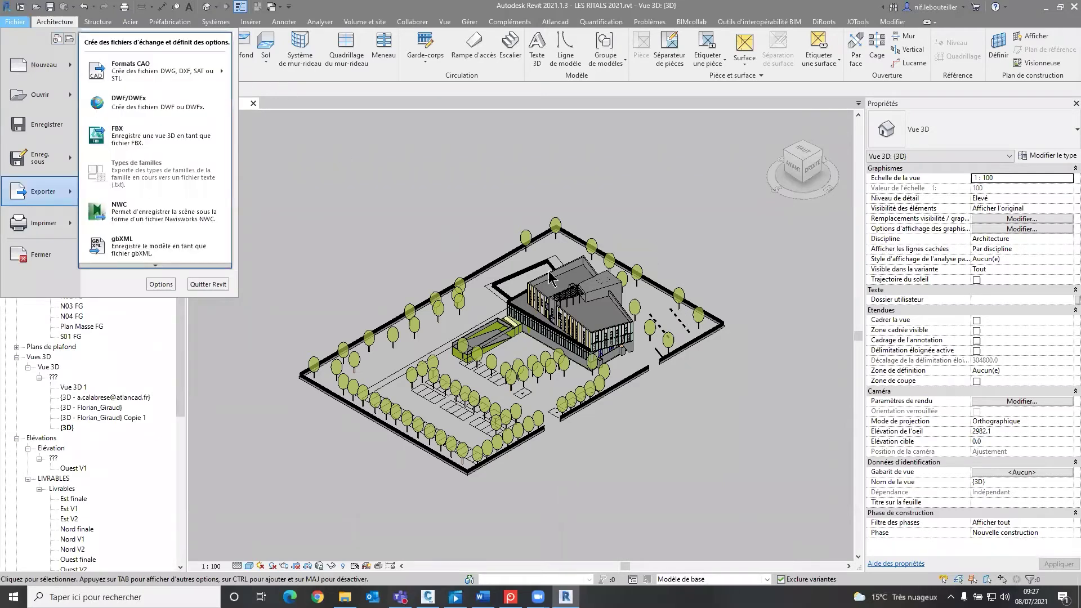
{"action": "key", "text": "c"}
{"action": "left_click", "coordinate": [367, 278]}
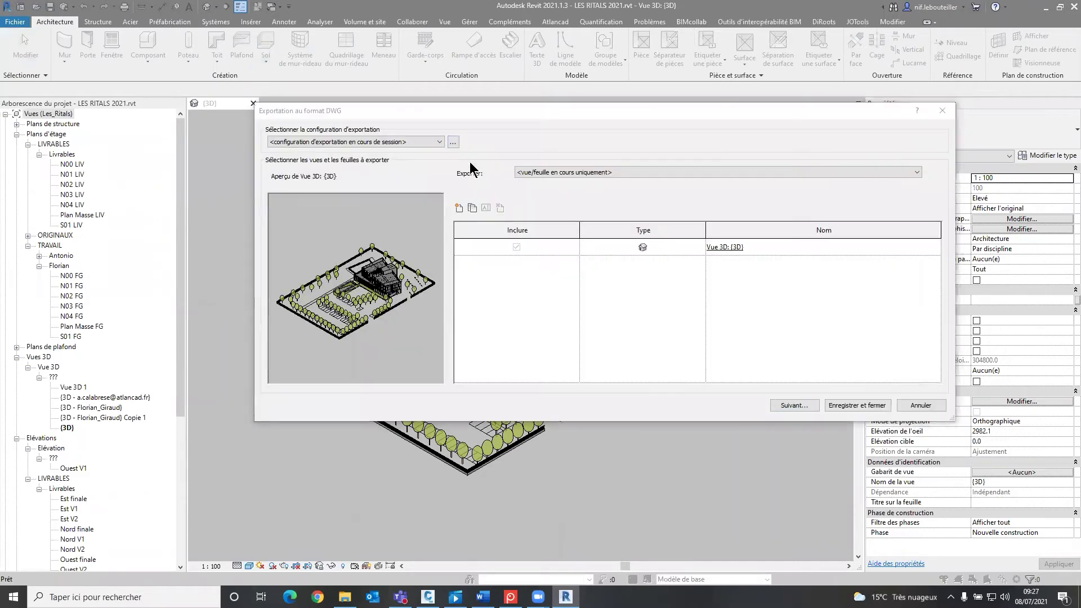
{"action": "left_click", "coordinate": [452, 141]}
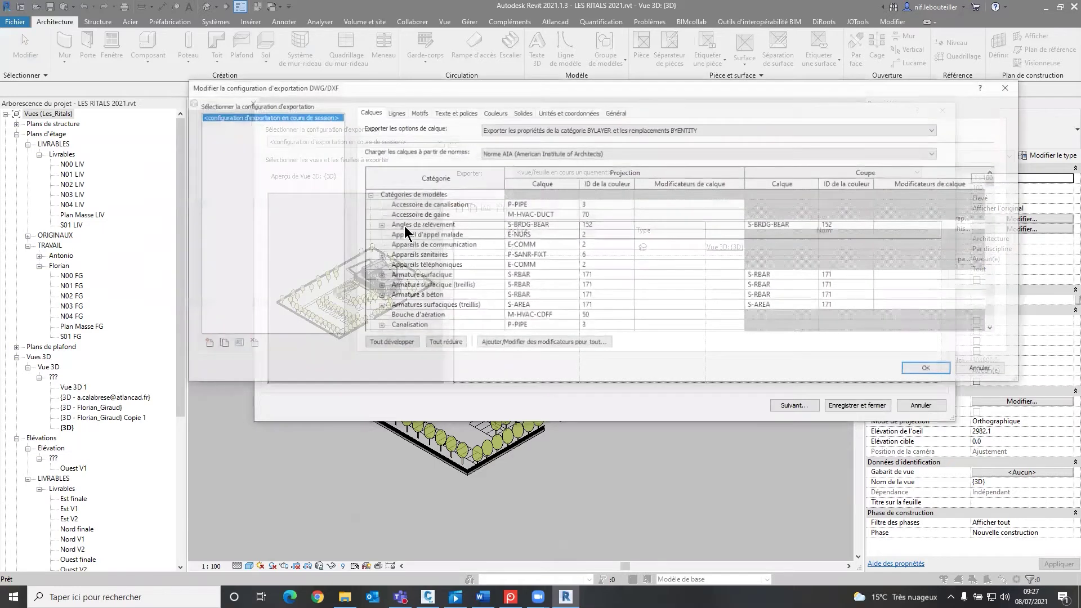
{"action": "left_click", "coordinate": [932, 373]}
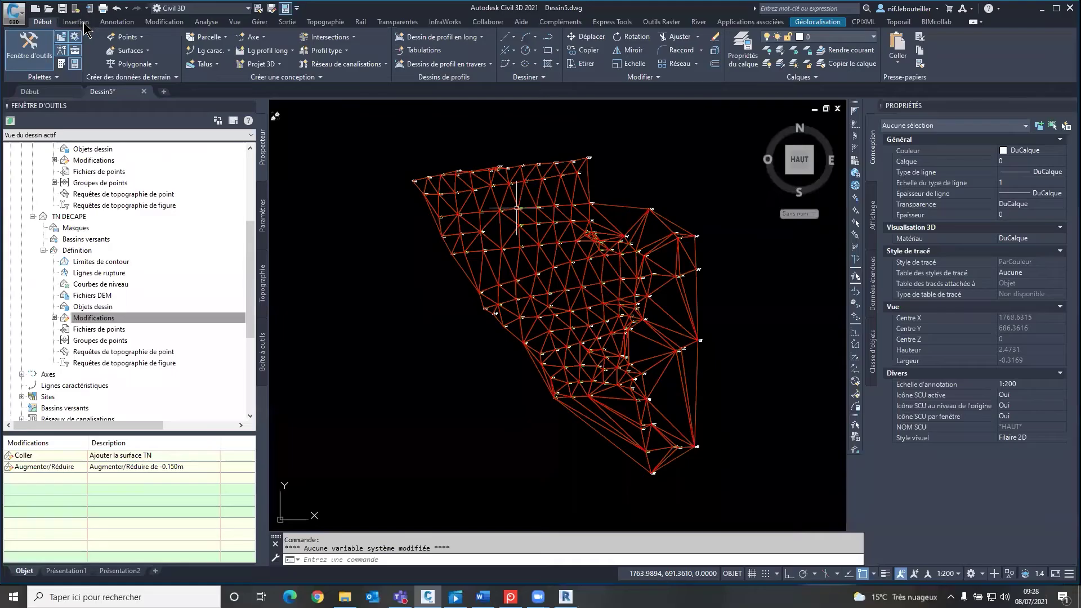
Choose 'LES RITALS 2021 - Vue 3D SANS TERRAIN- (3D).dwg' to attach, then close the attach settings
{"action": "left_click", "coordinate": [83, 24]}
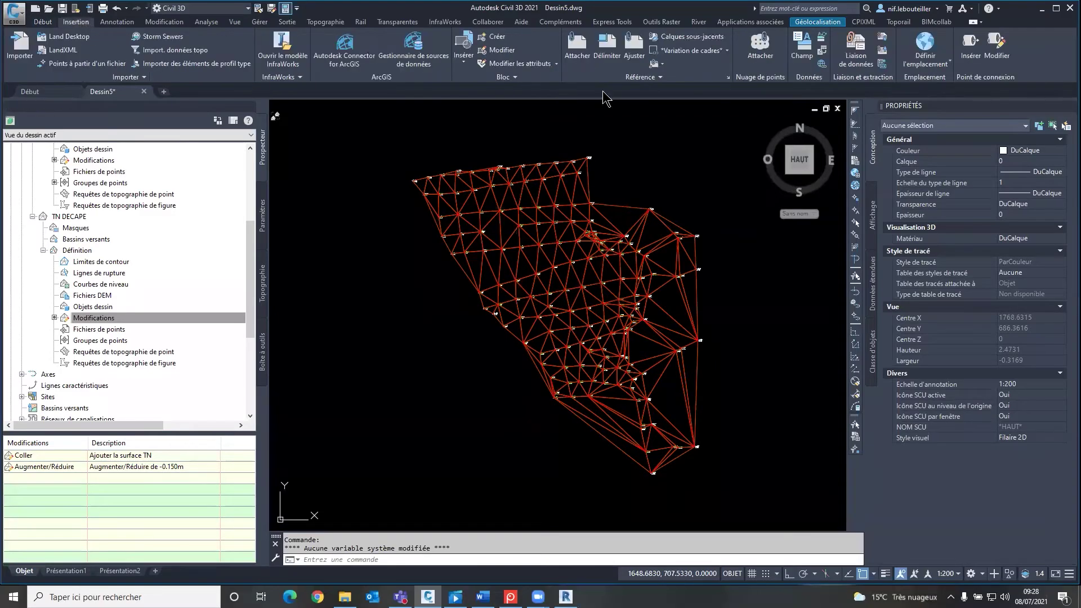
{"action": "left_click", "coordinate": [574, 47]}
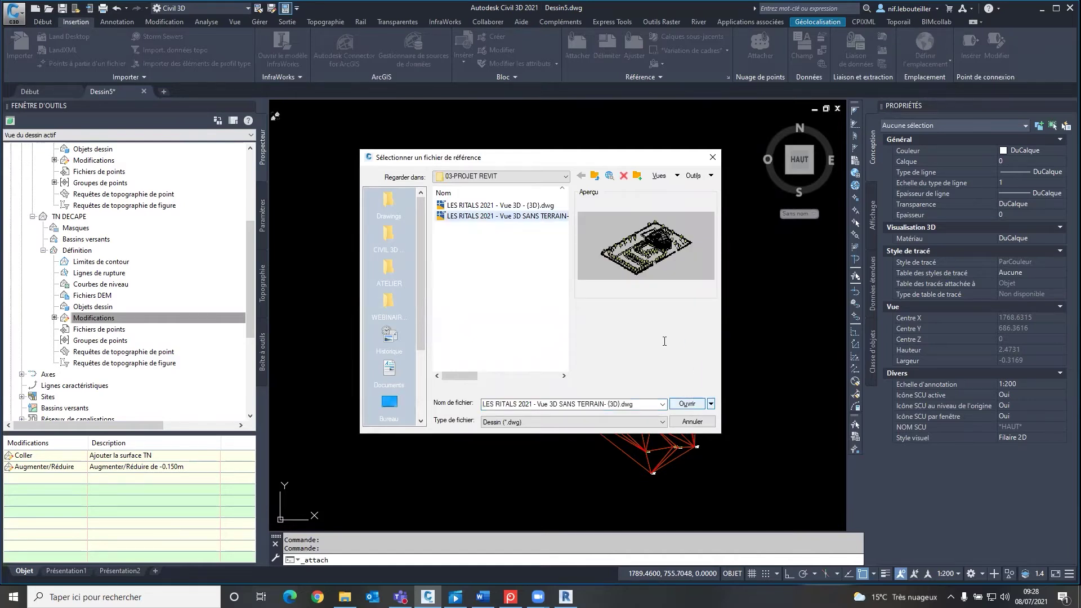
{"action": "key", "text": "Return"}
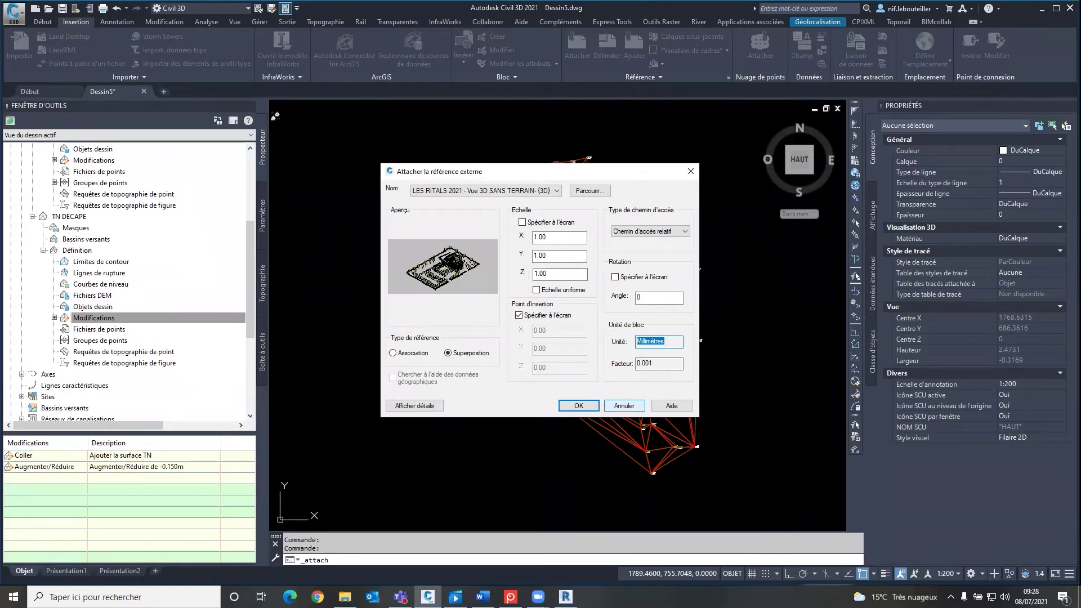
{"action": "key", "text": "Return"}
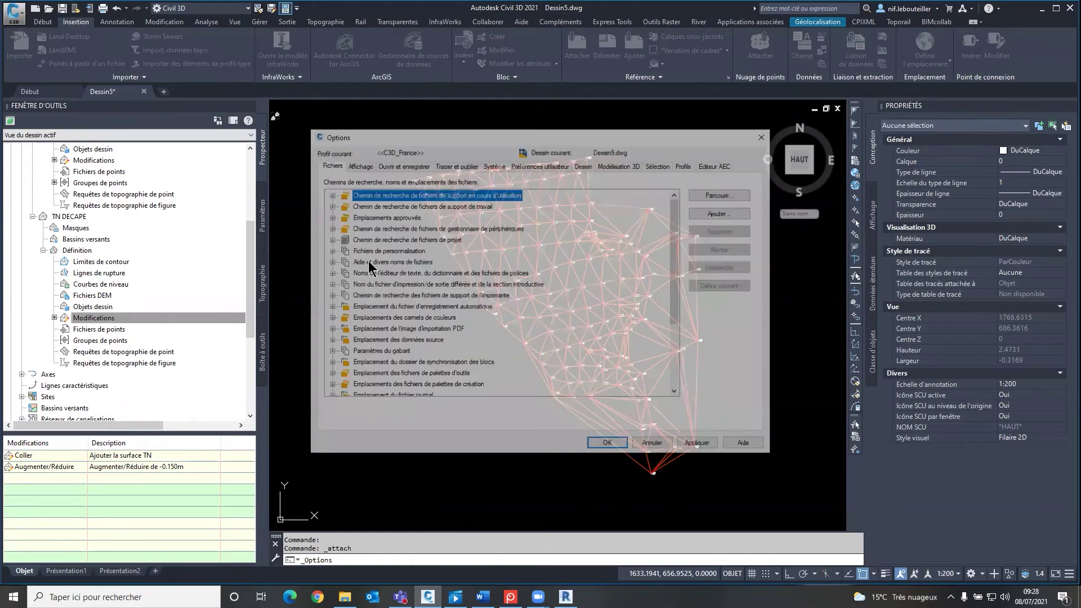
Set inserted-content target units to metres and reopen the Revit DWG for attaching
{"action": "left_click", "coordinate": [365, 311]}
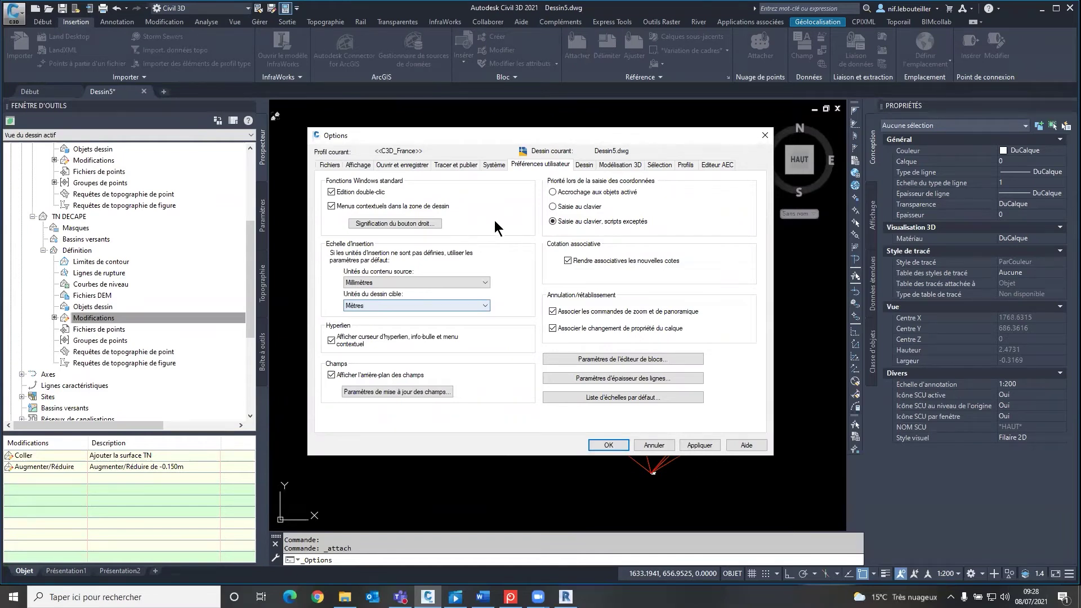
{"action": "key", "text": "Return"}
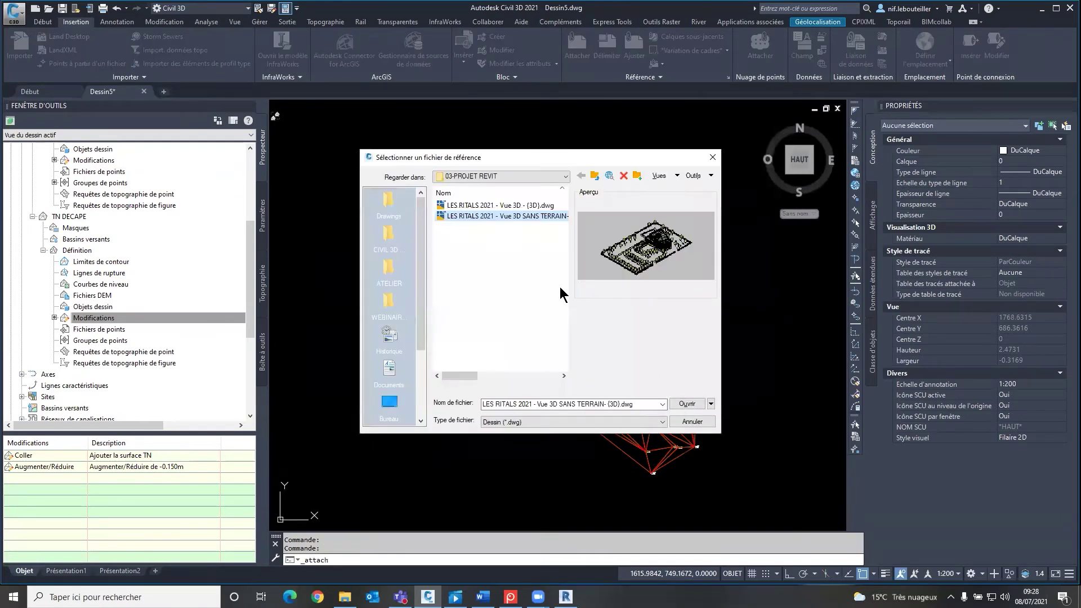
{"action": "key", "text": "Return"}
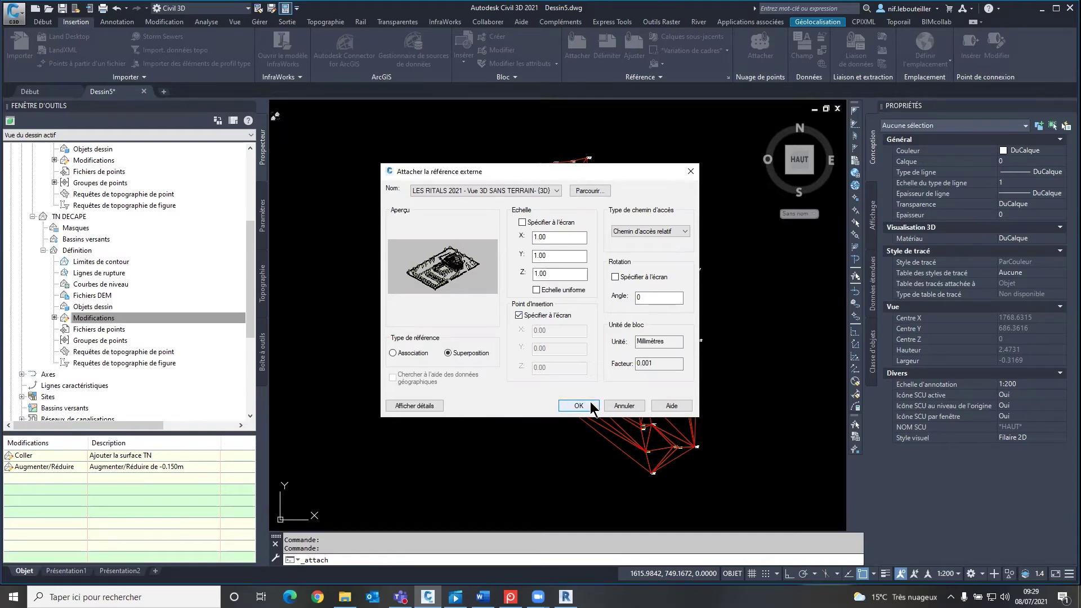
Attach the Revit 3D view as an overlay external reference and place it in the drawing
{"action": "key", "text": "Return"}
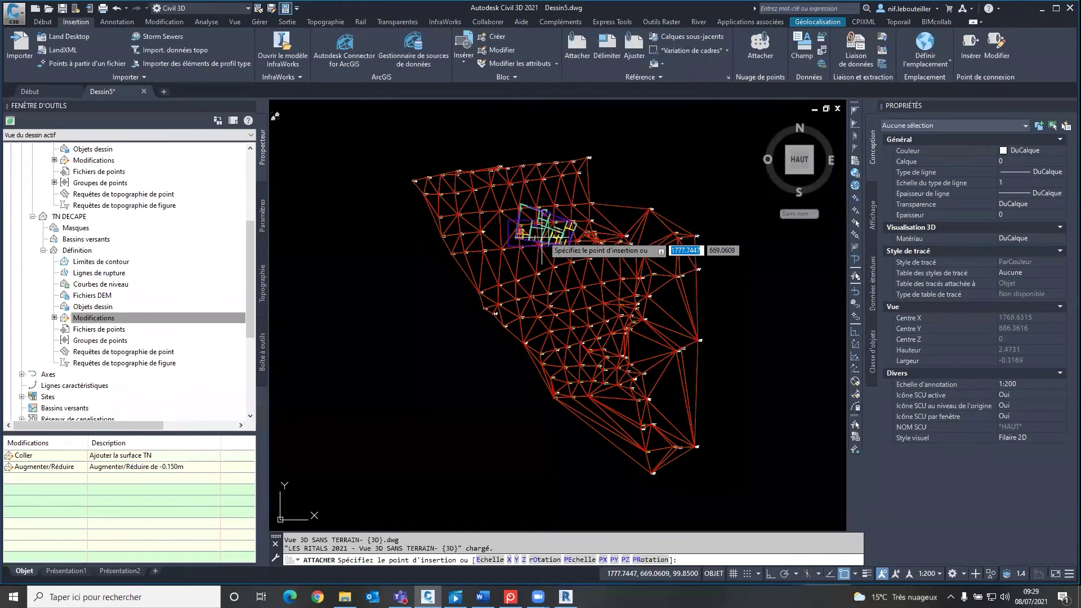
{"action": "scroll", "coordinate": [541, 250], "scroll_direction": "up", "scroll_amount": 4}
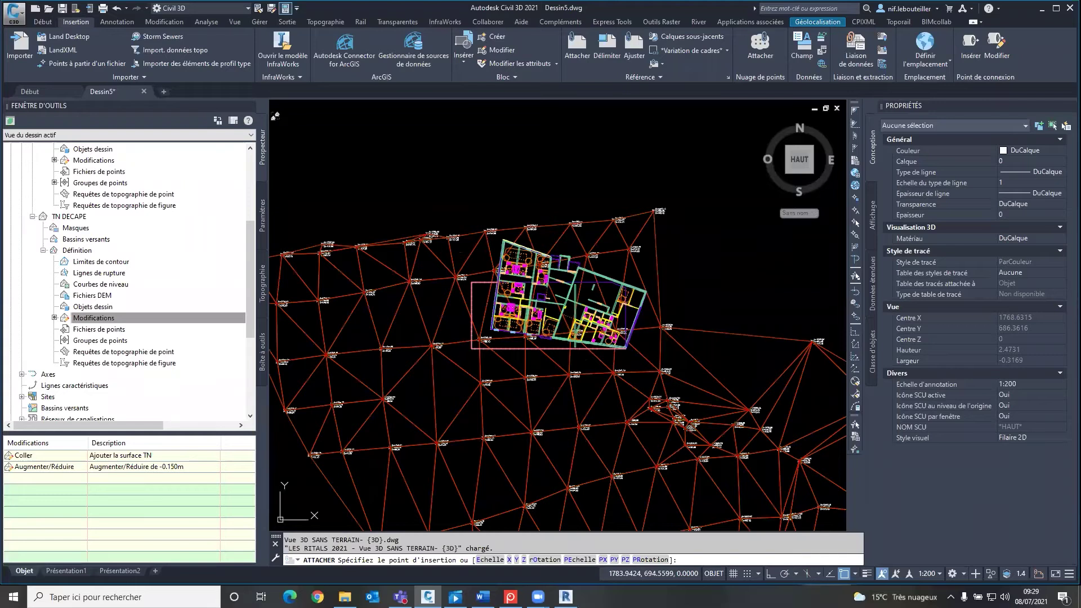
{"action": "left_click", "coordinate": [557, 341]}
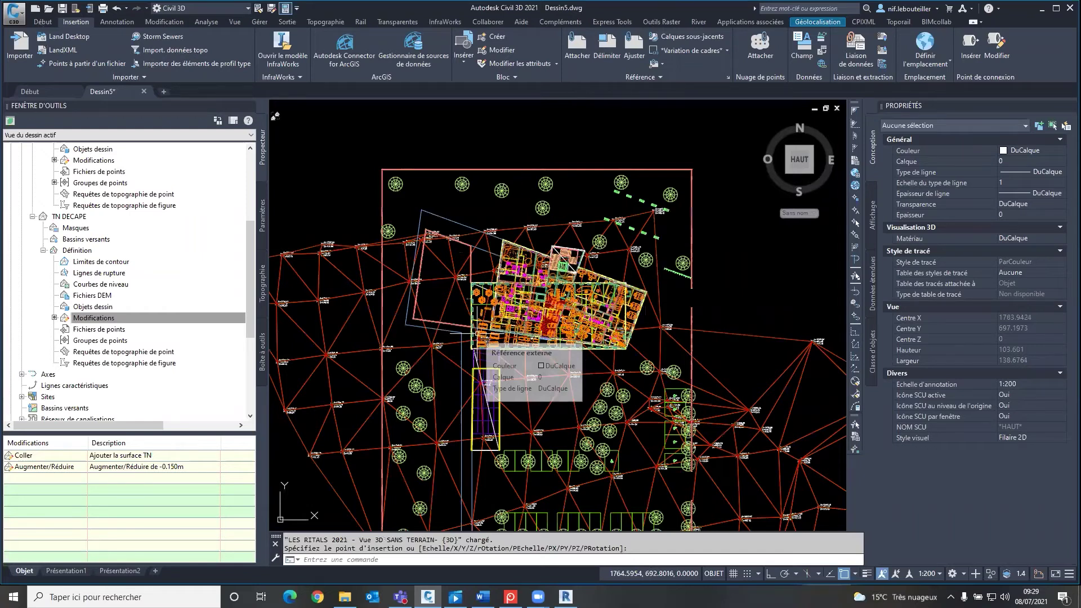
{"action": "middle_click_drag", "start_coordinate": [551, 169], "coordinate": [560, 137]}
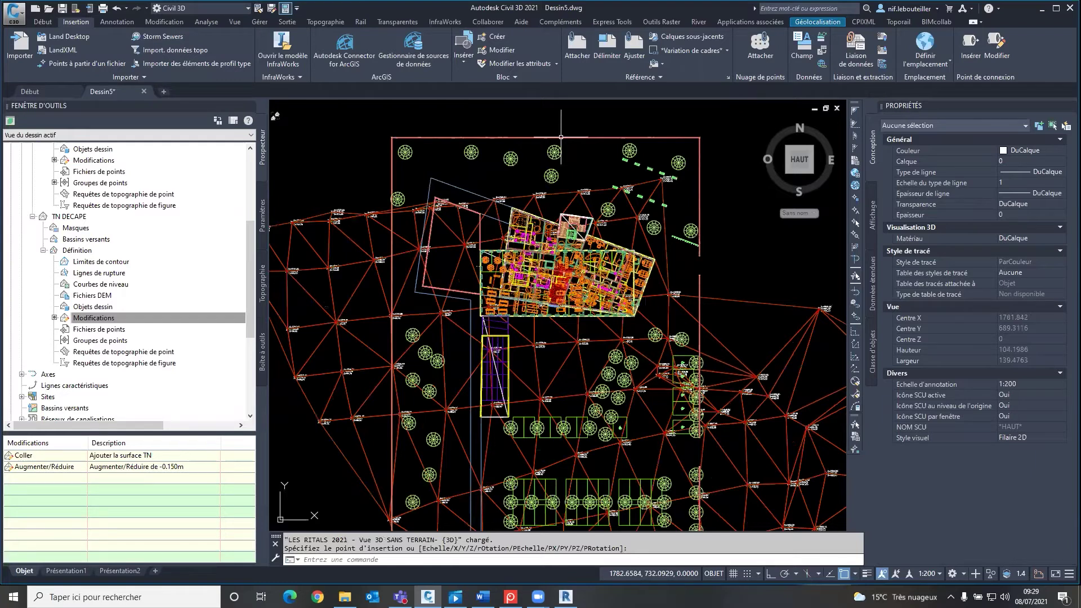
Move the attached Revit site plan onto the triangulated surface
{"action": "left_click", "coordinate": [560, 137]}
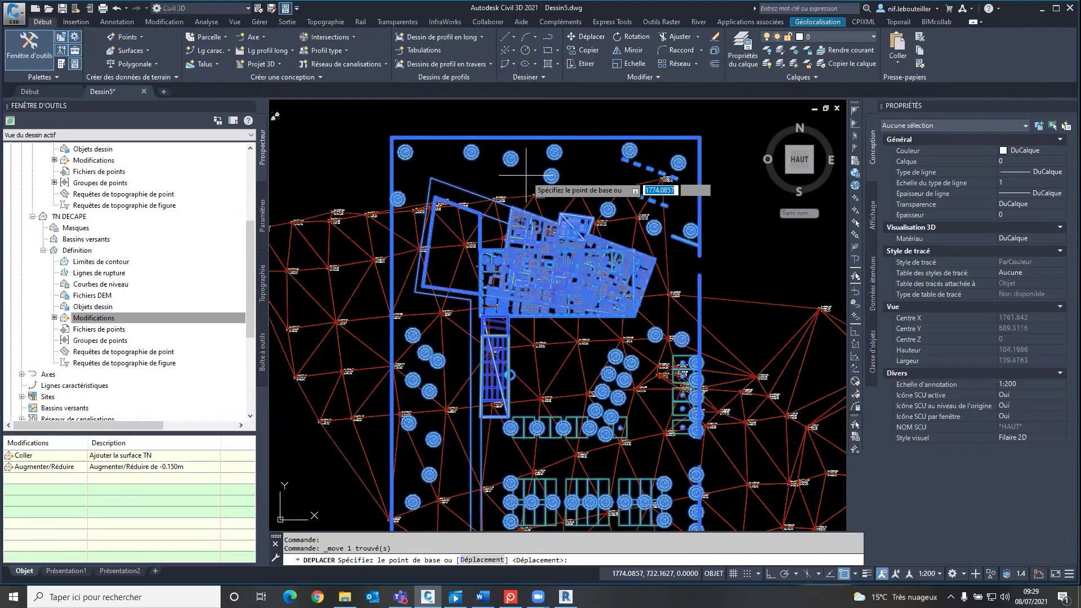
{"action": "left_click", "coordinate": [526, 175]}
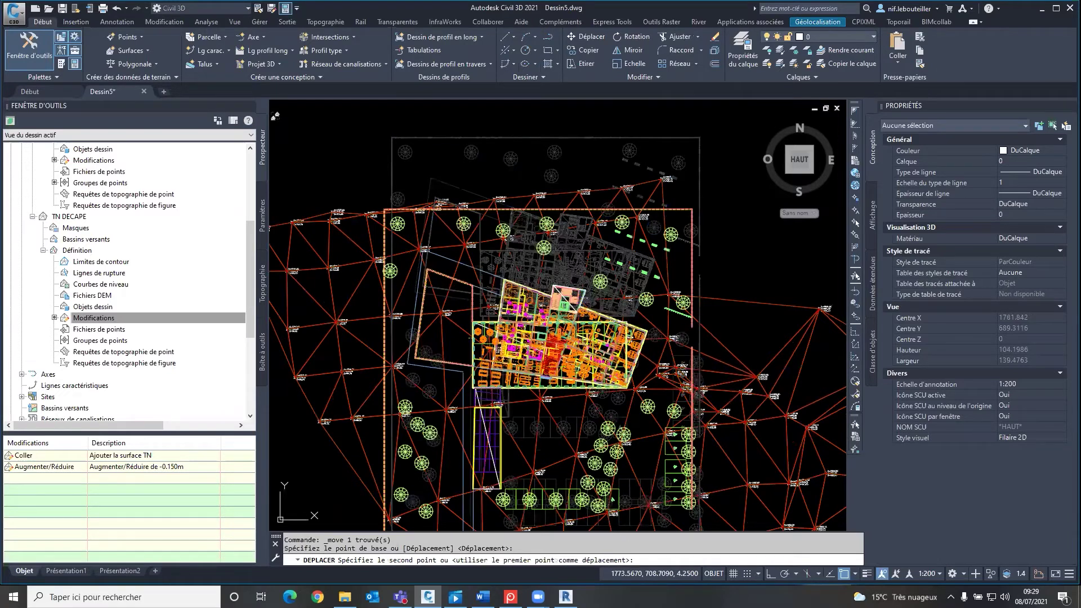
{"action": "left_click", "coordinate": [605, 234]}
{"action": "scroll", "coordinate": [543, 237], "scroll_direction": "up", "scroll_amount": 2}
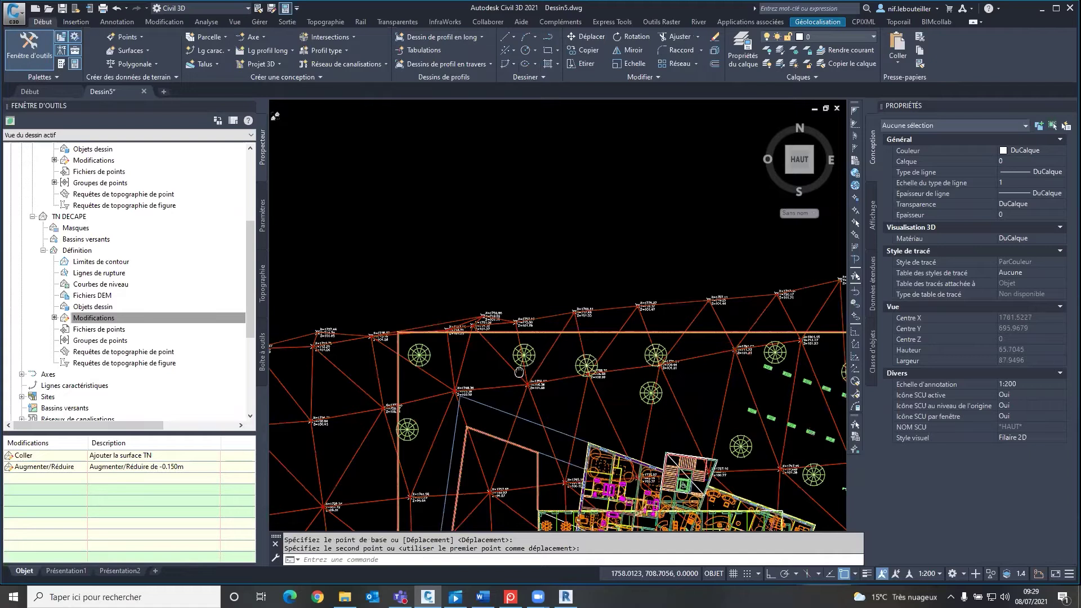
{"action": "middle_click_drag", "start_coordinate": [519, 371], "coordinate": [523, 378]}
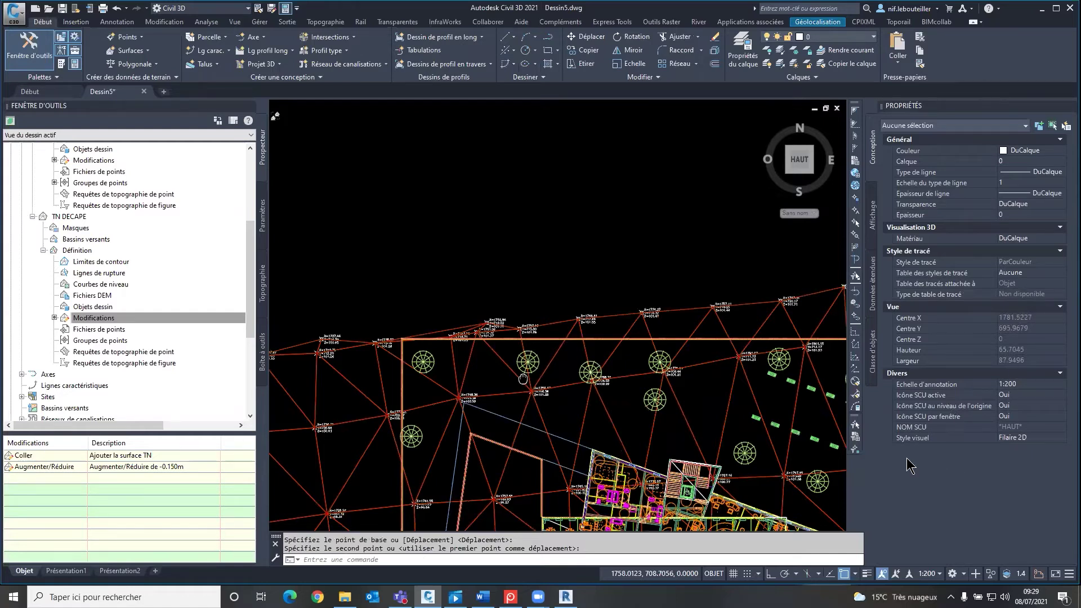
{"action": "scroll", "coordinate": [749, 248], "scroll_direction": "down", "scroll_amount": 4}
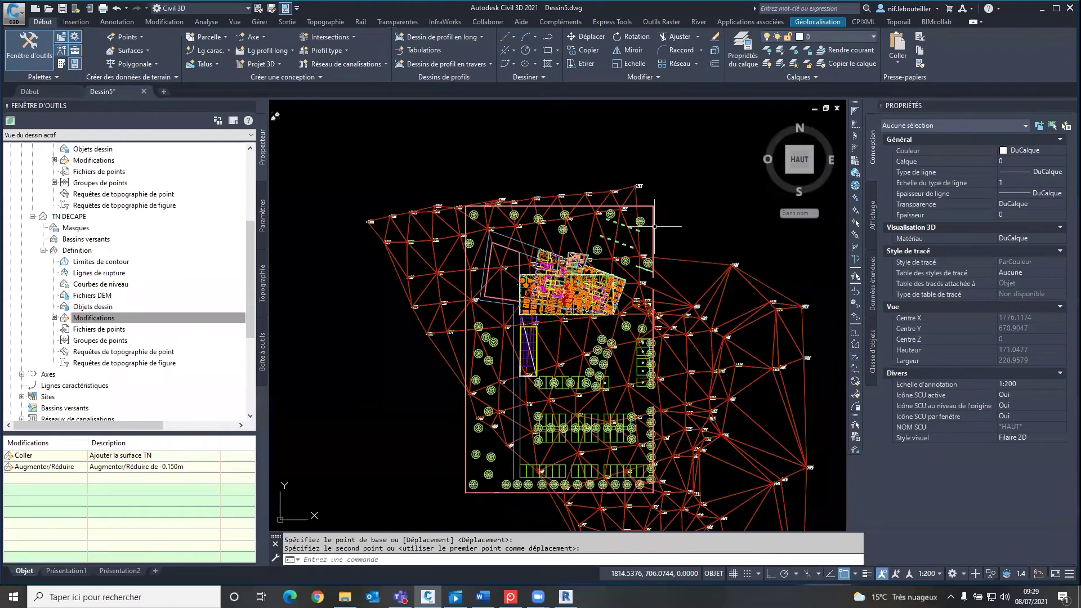
Select the placed site plan to check its geometry, then clear the selection
{"action": "left_click", "coordinate": [654, 226]}
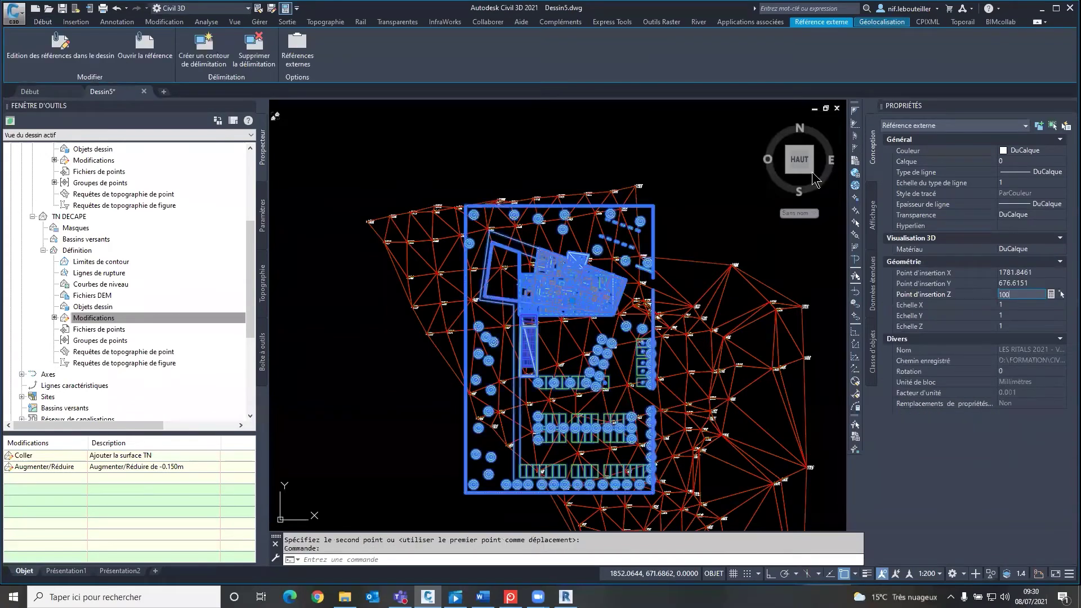
{"action": "left_click", "coordinate": [640, 277]}
{"action": "key", "text": "Escape"}
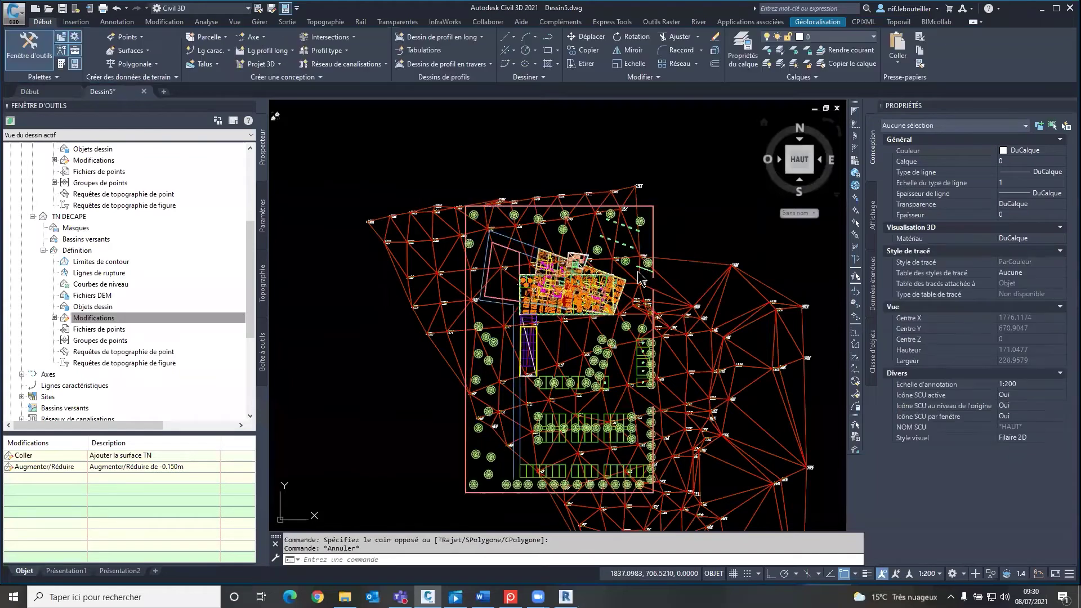
{"action": "key", "text": "Escape"}
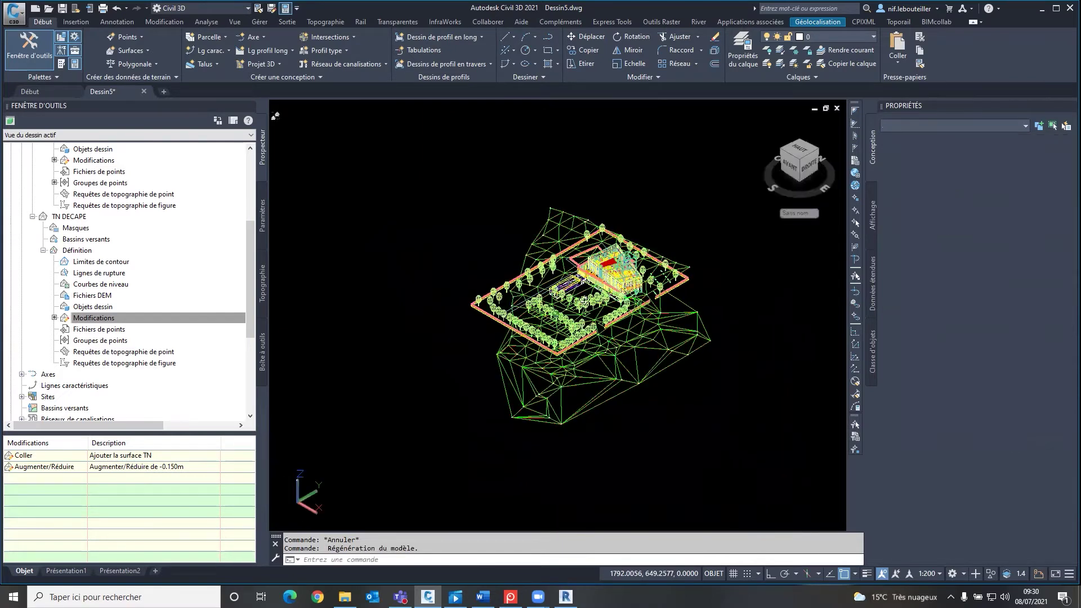
Orbit the model from above to a low front view of surface and building
{"action": "middle_click_drag", "start_coordinate": [582, 261], "coordinate": [583, 257], "text": "shift"}
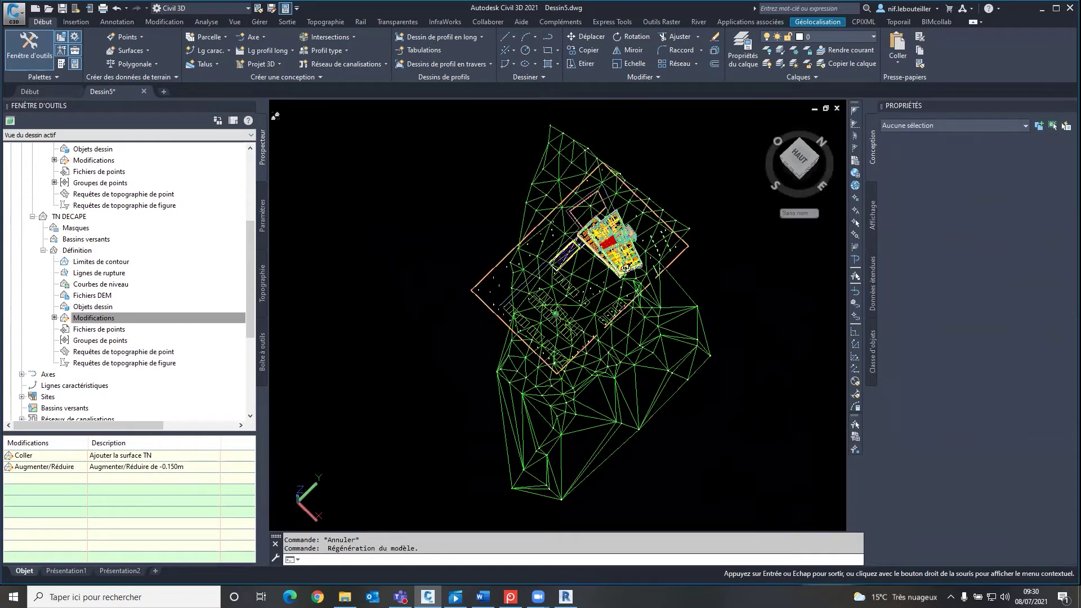
{"action": "mouse_move", "coordinate": [586, 260]}
{"action": "middle_mouse_down", "text": "shift"}
{"action": "mouse_move", "coordinate": [666, 255]}
{"action": "mouse_move", "coordinate": [661, 364]}
{"action": "middle_mouse_up", "text": "shift"}
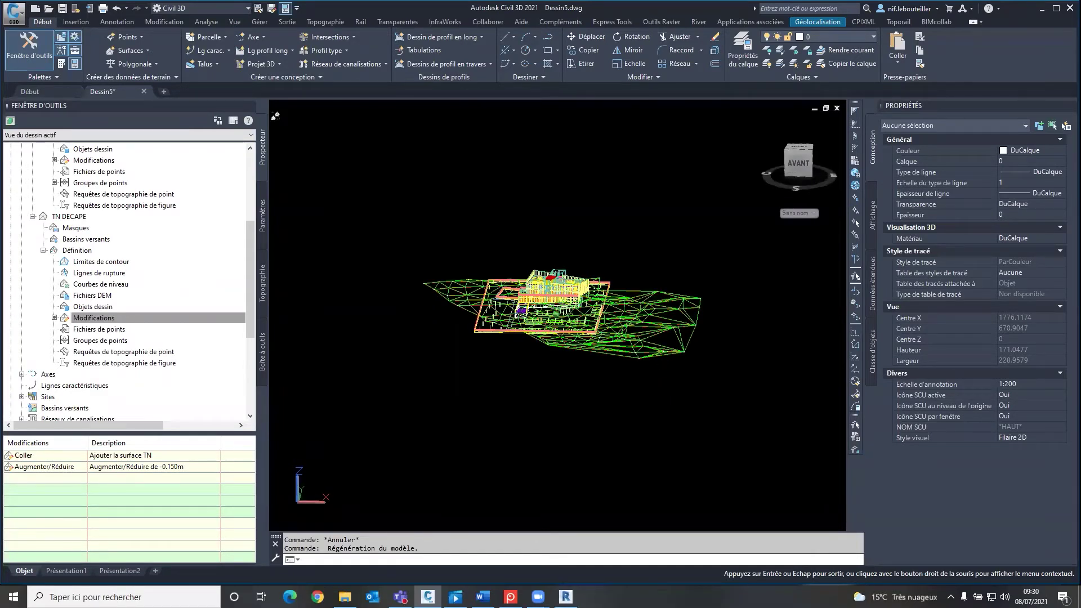
{"action": "key", "text": "Escape"}
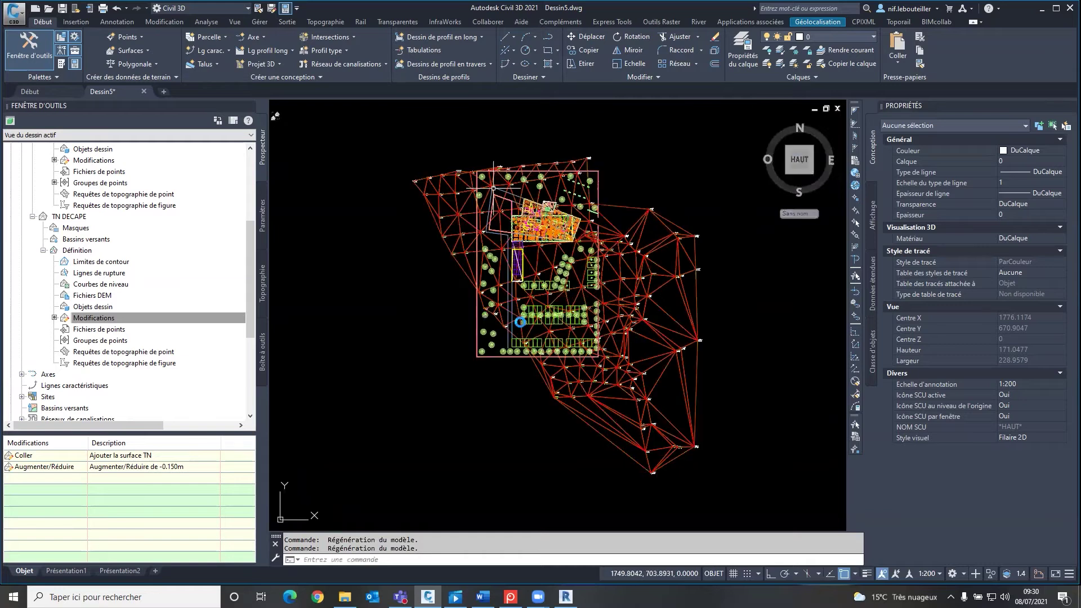
Zoom into the site's upper-left corner to inspect the labelled survey points
{"action": "scroll", "coordinate": [493, 188], "scroll_direction": "up", "scroll_amount": 10}
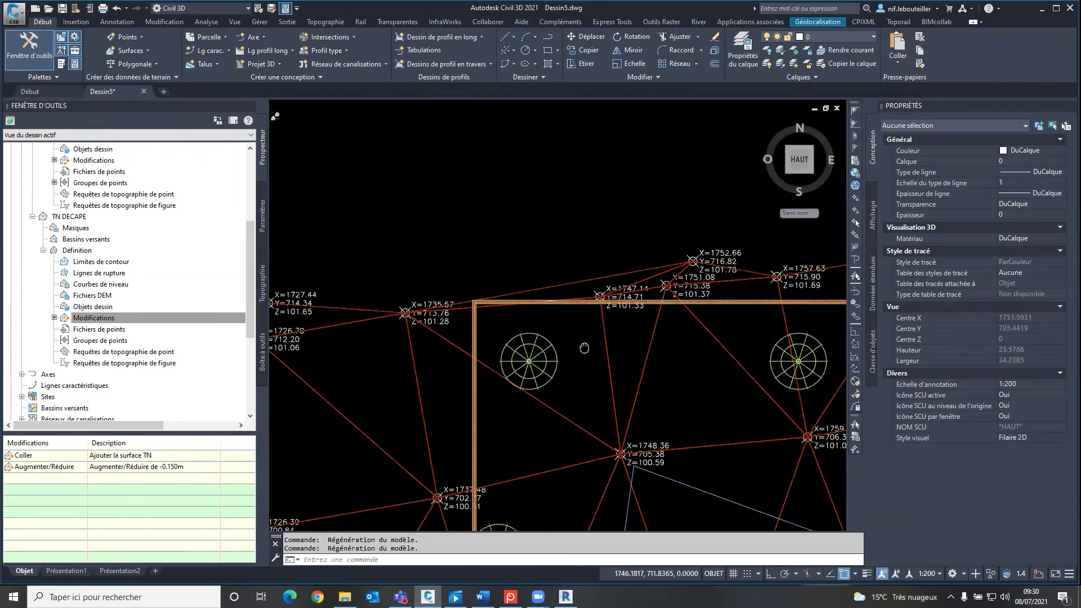
{"action": "scroll", "coordinate": [380, 278], "scroll_direction": "up", "scroll_amount": 5}
{"action": "middle_click_drag", "start_coordinate": [380, 278], "coordinate": [573, 365]}
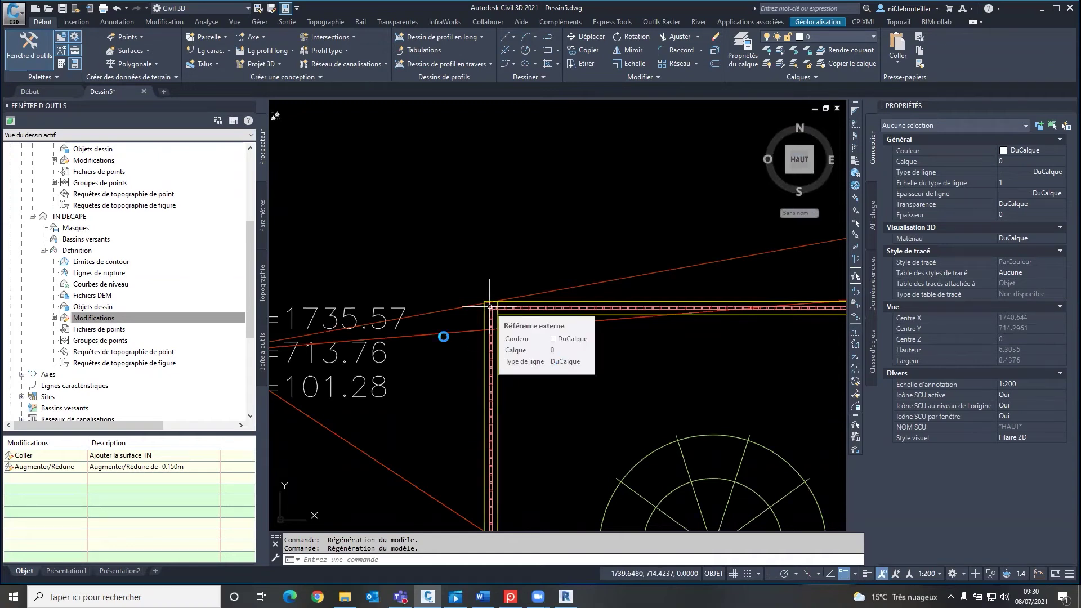
{"action": "scroll", "coordinate": [559, 357], "scroll_direction": "down", "scroll_amount": 2}
{"action": "scroll", "coordinate": [560, 357], "scroll_direction": "down", "scroll_amount": 5}
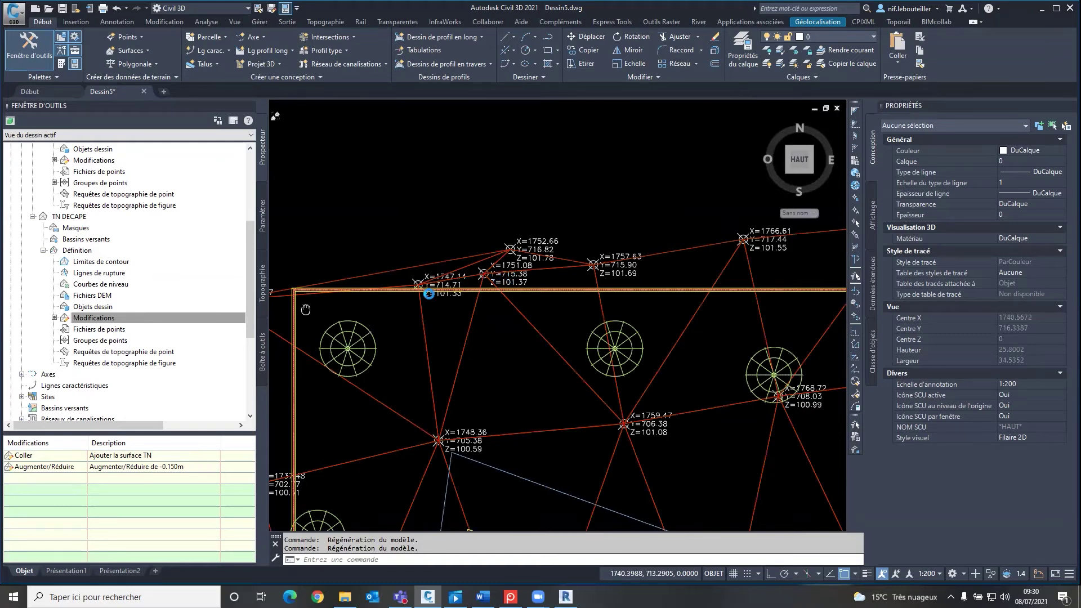
{"action": "scroll", "coordinate": [531, 297], "scroll_direction": "down", "scroll_amount": 3}
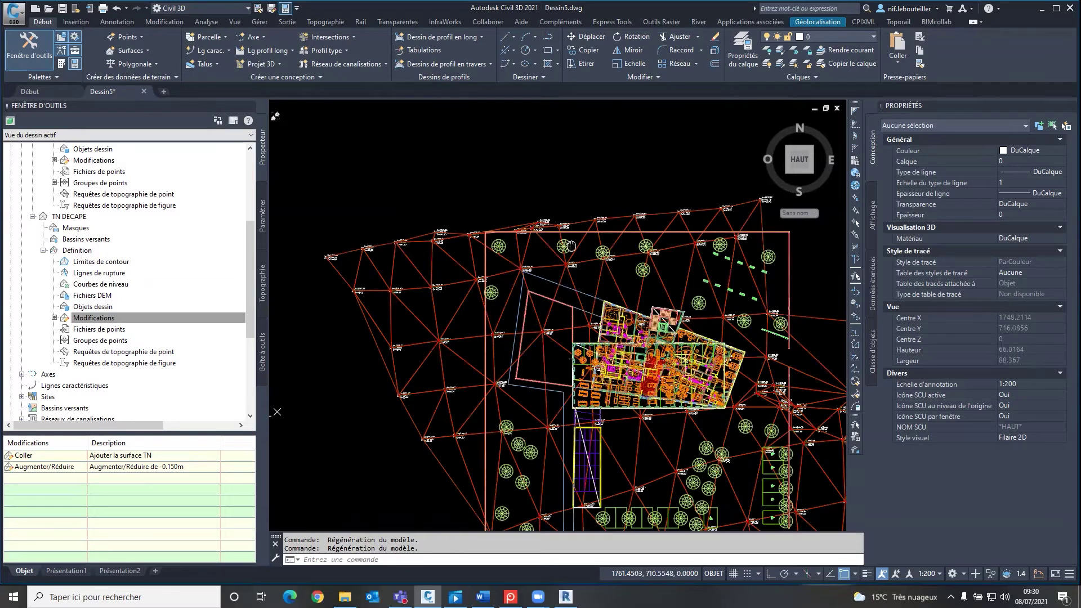
{"action": "scroll", "coordinate": [447, 322], "scroll_direction": "up", "scroll_amount": 3}
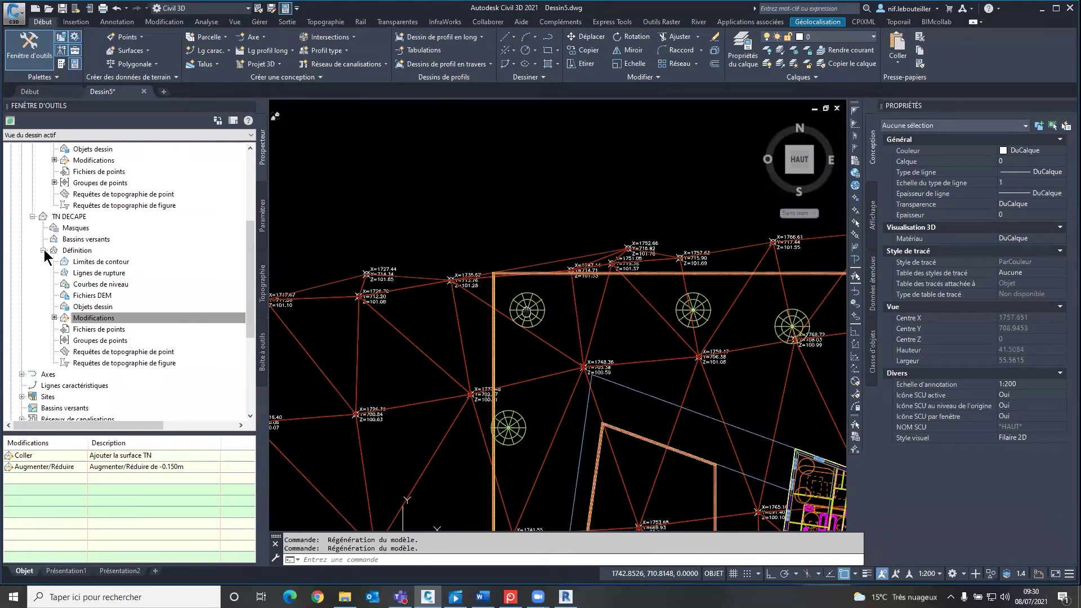
{"action": "key", "text": "Escape"}
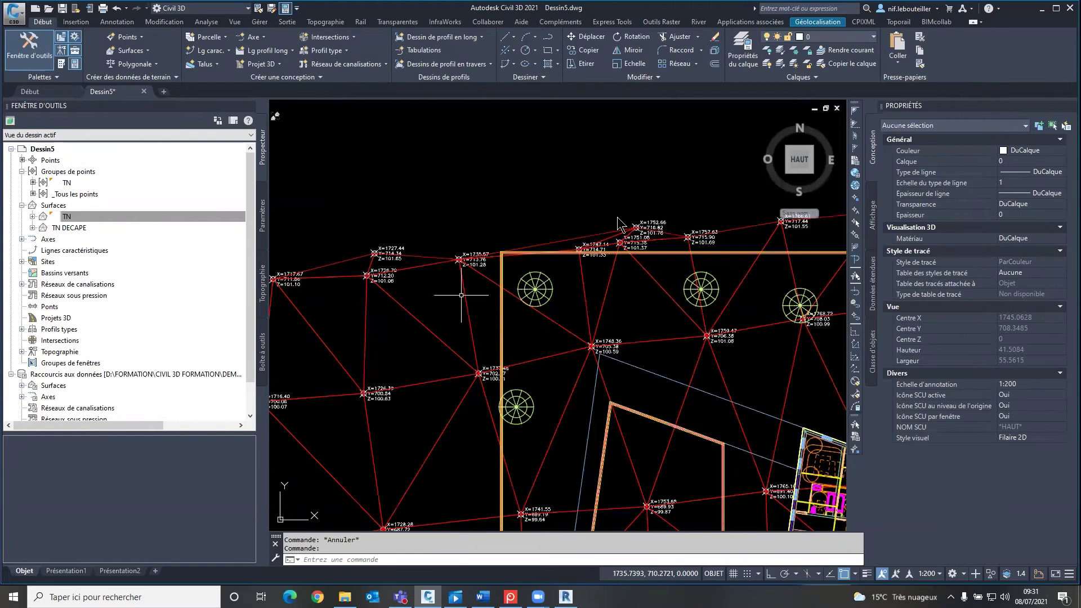
Bring up the Outils de création de points toolbar from the Points menu
{"action": "left_click", "coordinate": [505, 255]}
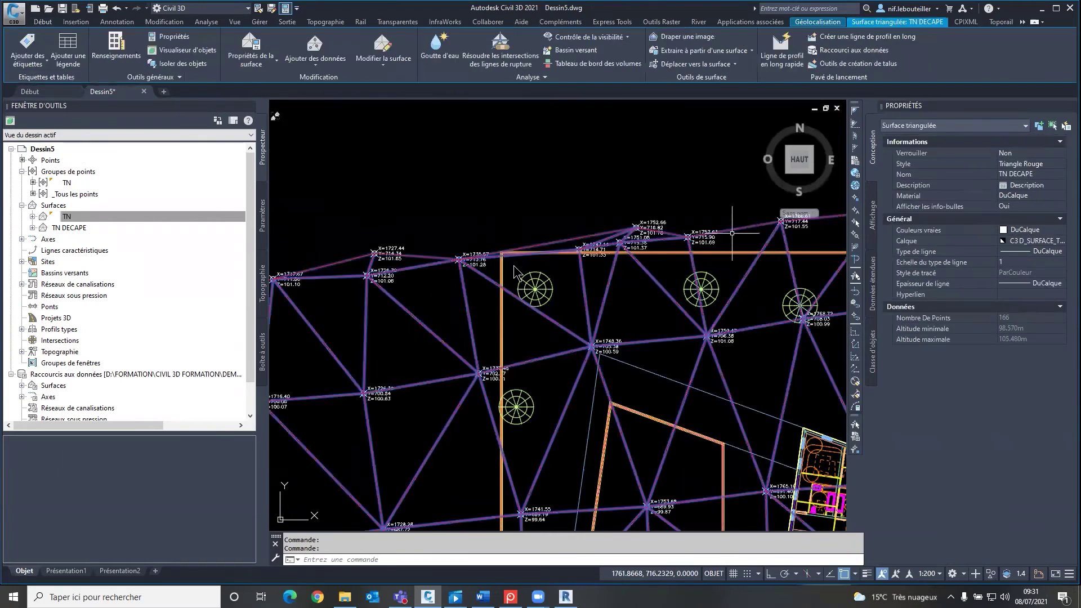
{"action": "key", "text": "Escape"}
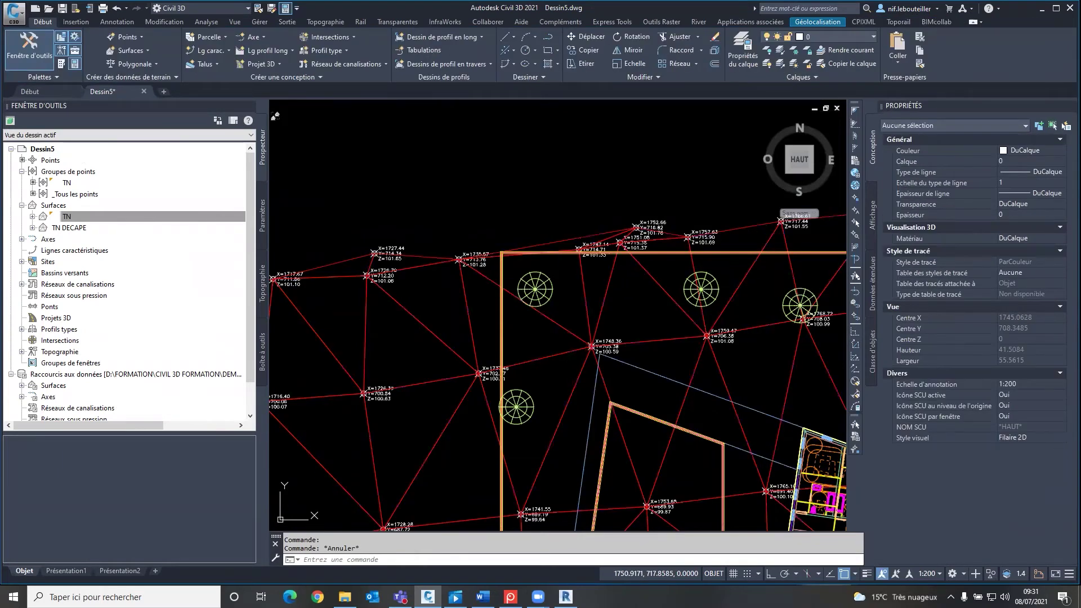
{"action": "scroll", "coordinate": [502, 230], "scroll_direction": "up", "scroll_amount": 5}
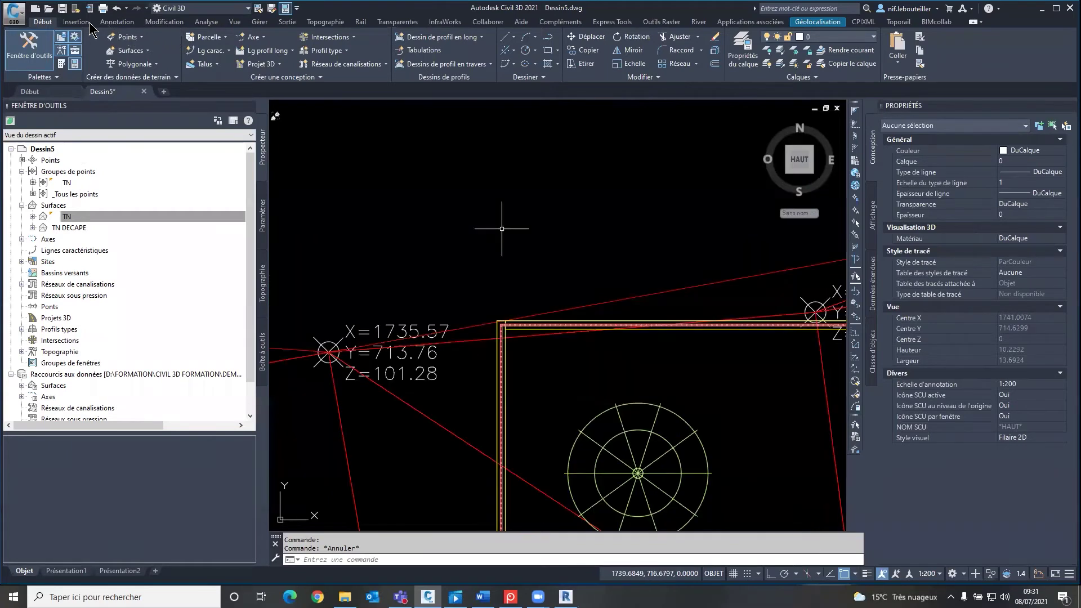
{"action": "left_click", "coordinate": [449, 136]}
{"action": "key", "text": "Escape"}
{"action": "left_click", "coordinate": [134, 39]}
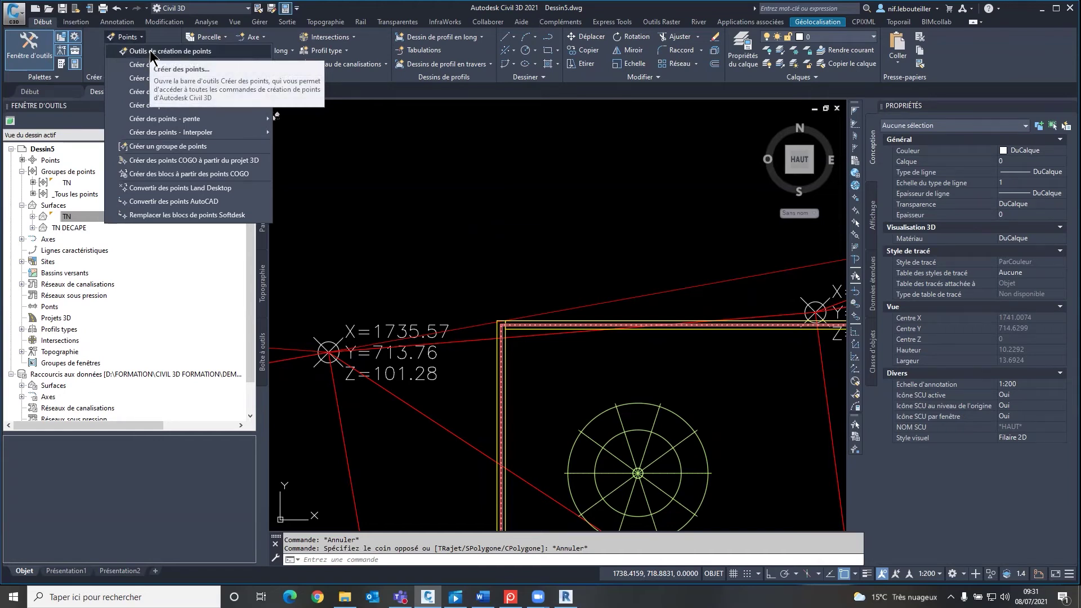
{"action": "left_click", "coordinate": [150, 52]}
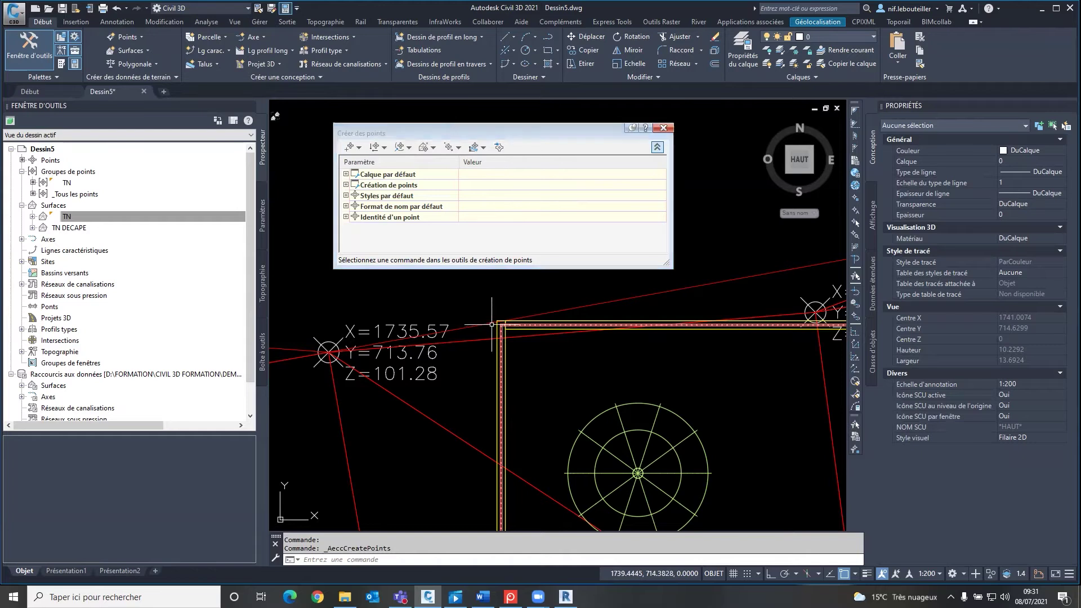
Manually place four COGO points on the building outline's corners
{"action": "scroll", "coordinate": [501, 296], "scroll_direction": "up", "scroll_amount": 2}
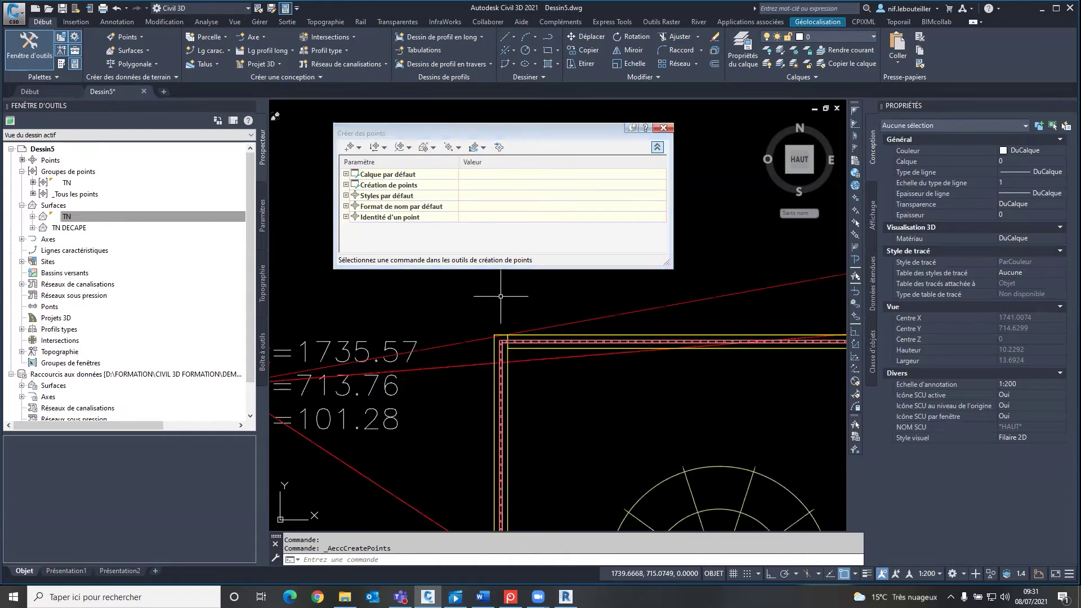
{"action": "scroll", "coordinate": [501, 296], "scroll_direction": "up", "scroll_amount": 2}
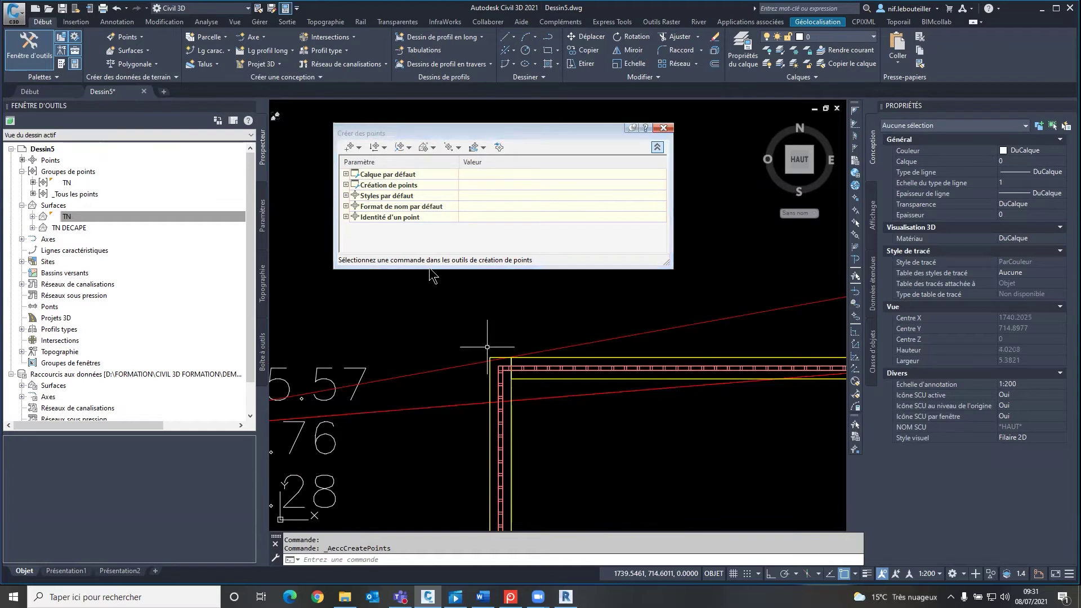
{"action": "left_click", "coordinate": [349, 146]}
{"action": "scroll", "coordinate": [492, 365], "scroll_direction": "up", "scroll_amount": 2}
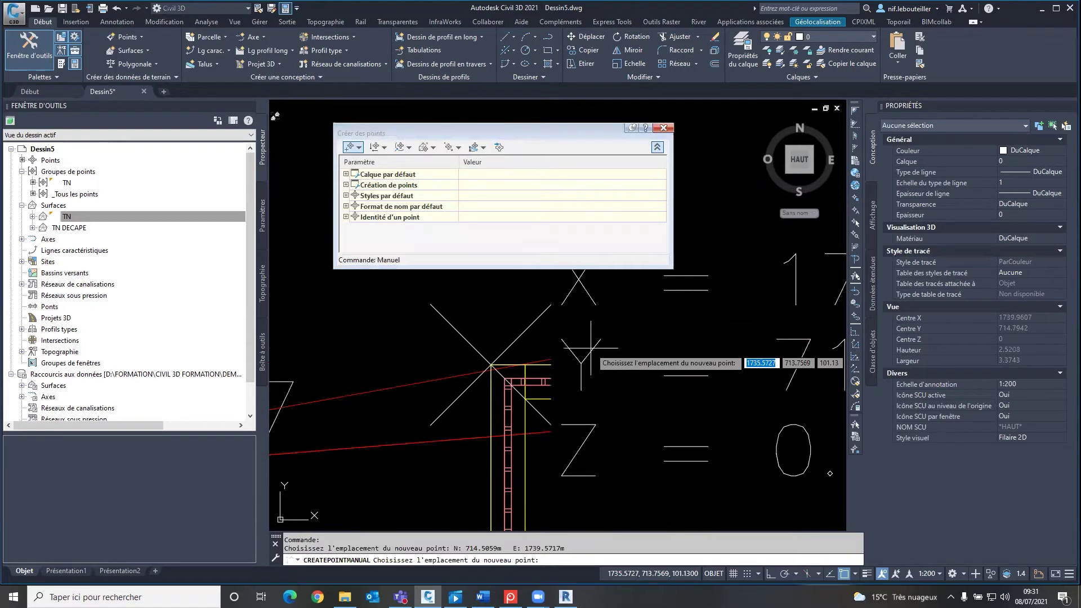
{"action": "scroll", "coordinate": [591, 342], "scroll_direction": "down", "scroll_amount": 10}
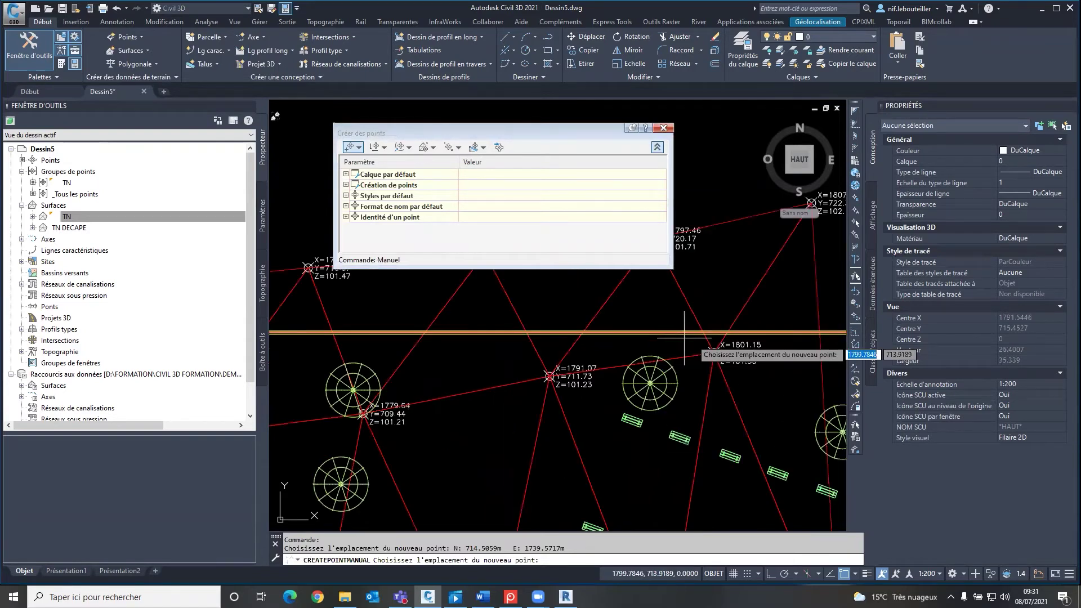
{"action": "scroll", "coordinate": [648, 349], "scroll_direction": "up", "scroll_amount": 5}
{"action": "scroll", "coordinate": [656, 430], "scroll_direction": "down", "scroll_amount": 12}
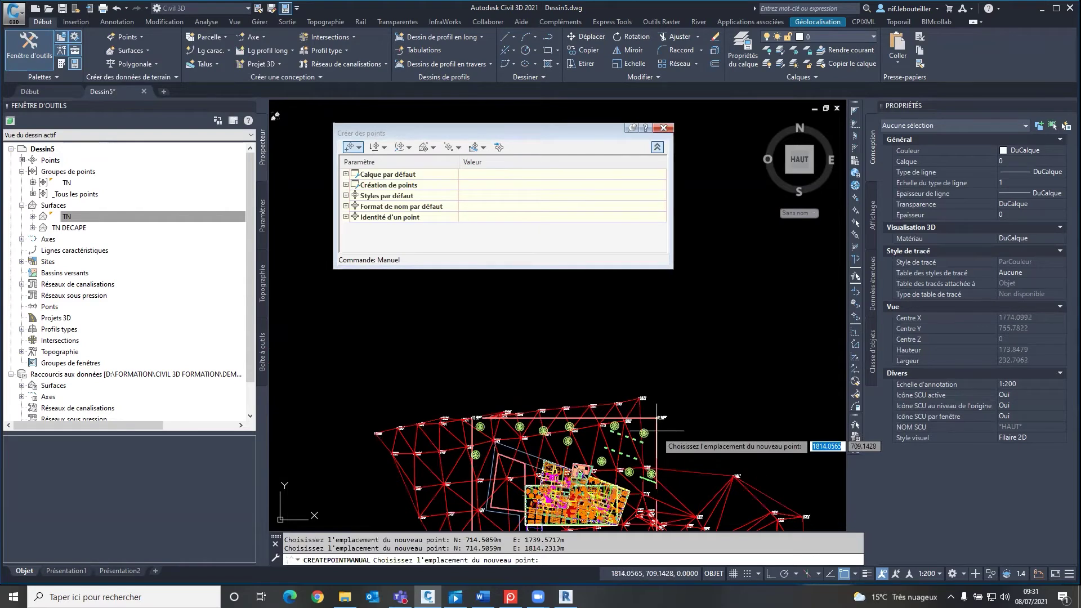
{"action": "scroll", "coordinate": [656, 431], "scroll_direction": "up", "scroll_amount": 10}
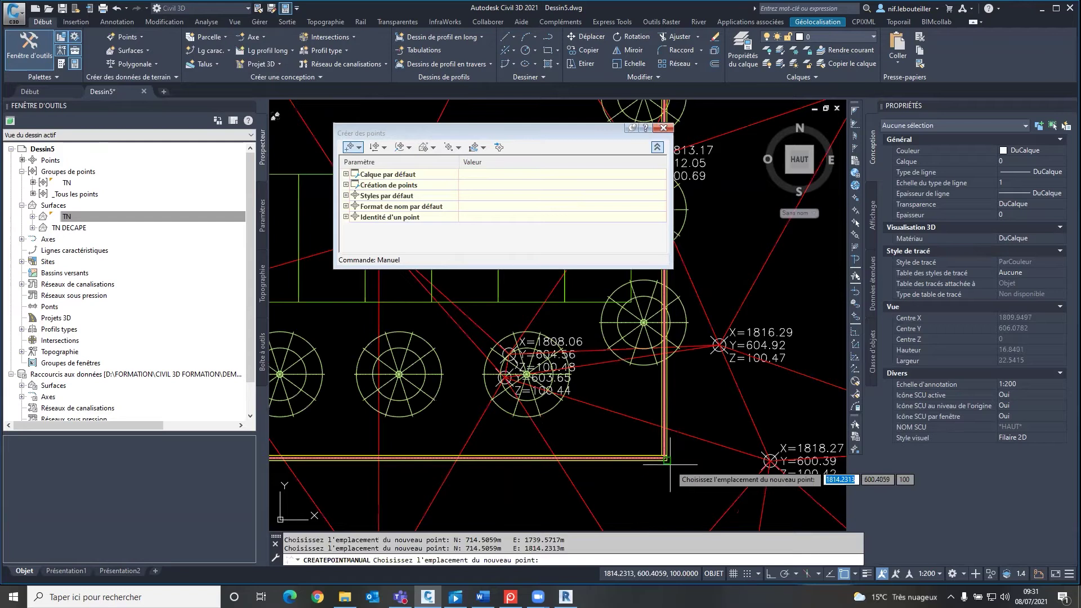
{"action": "left_click", "coordinate": [670, 465]}
{"action": "scroll", "coordinate": [670, 464], "scroll_direction": "down", "scroll_amount": 6}
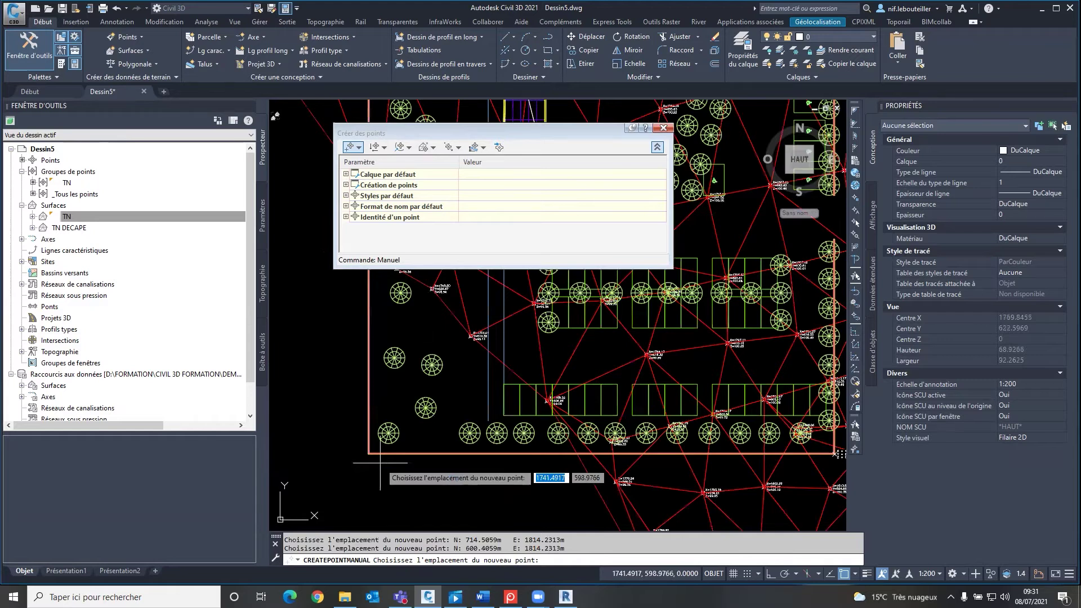
{"action": "left_click", "coordinate": [379, 463]}
{"action": "middle_click_drag", "start_coordinate": [380, 464], "coordinate": [454, 457]}
{"action": "key", "text": "Escape"}
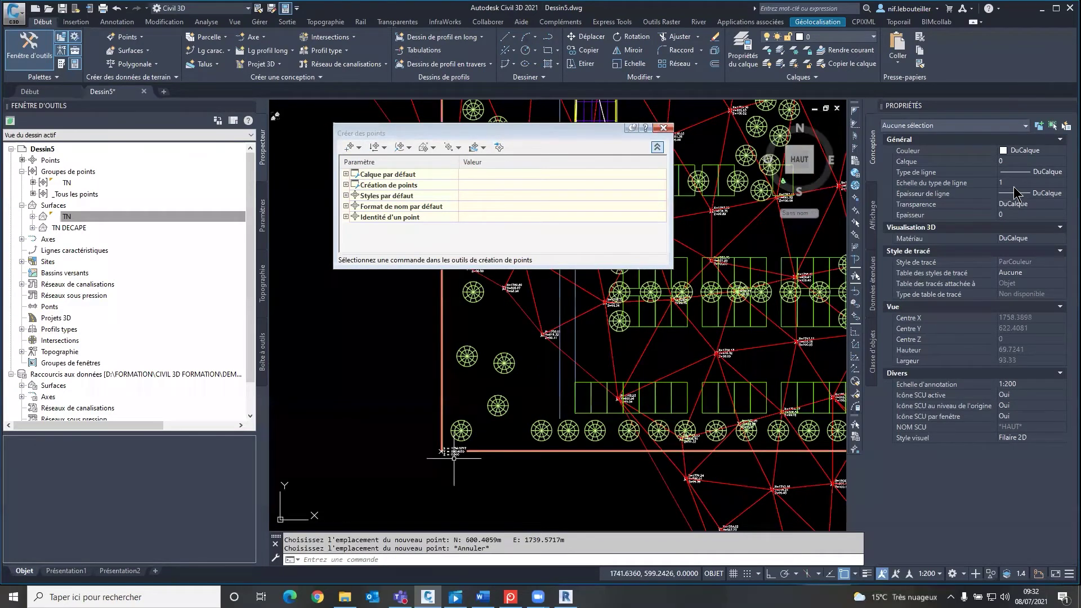
{"action": "key", "text": "Escape"}
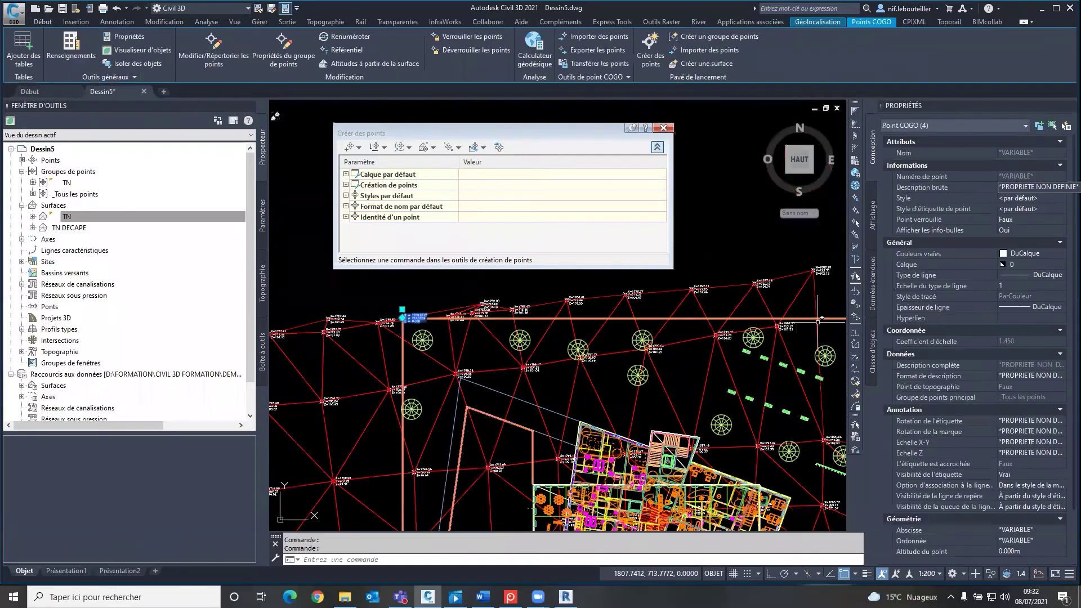
Give the new points the raw description LR
{"action": "type", "text": "LR"}
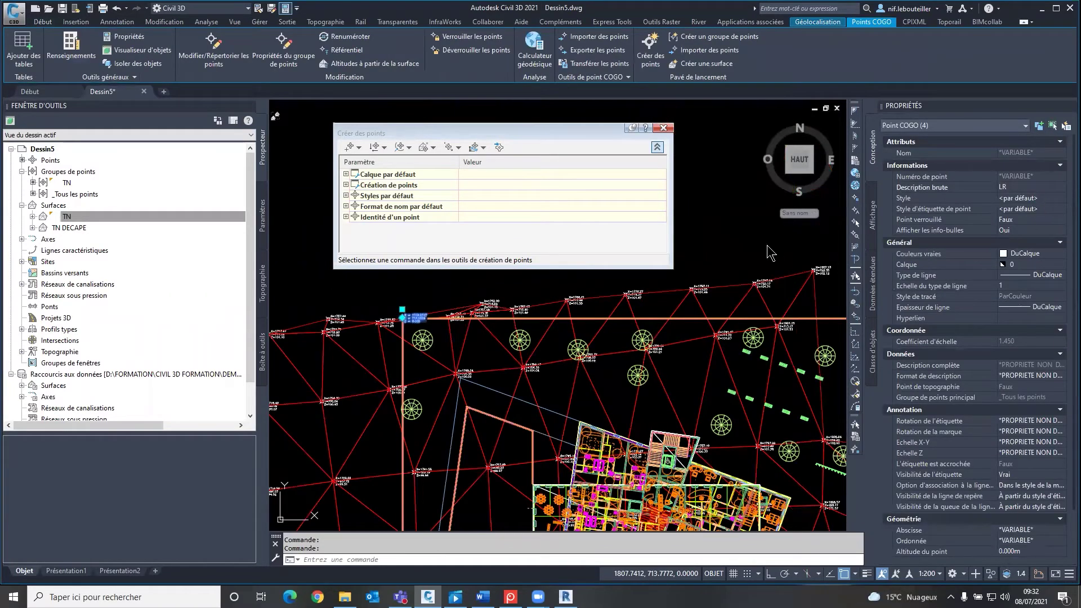
{"action": "left_click", "coordinate": [832, 253]}
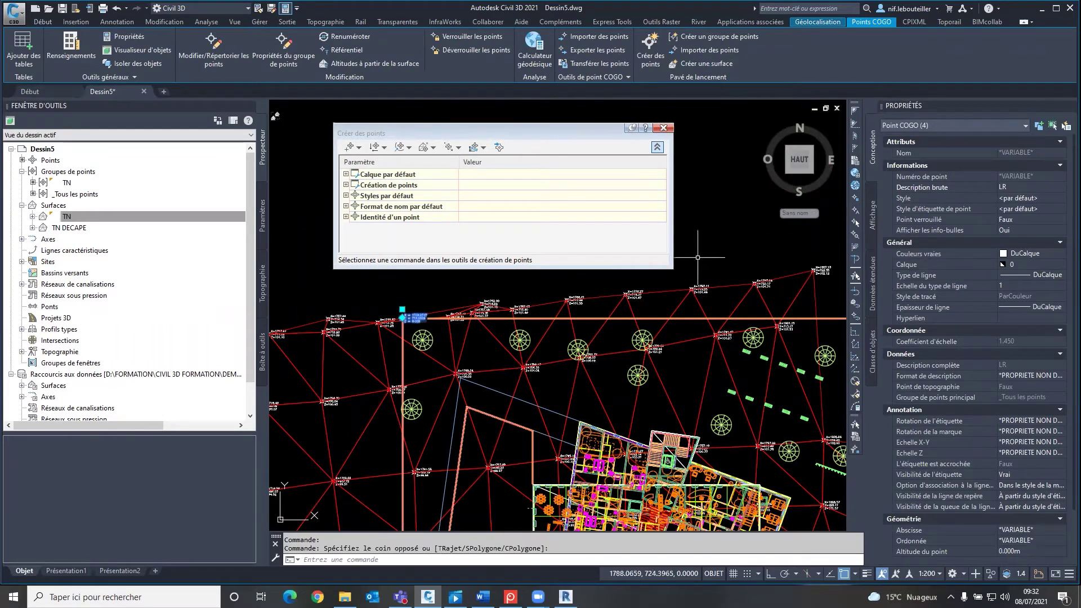
{"action": "left_click", "coordinate": [66, 216]}
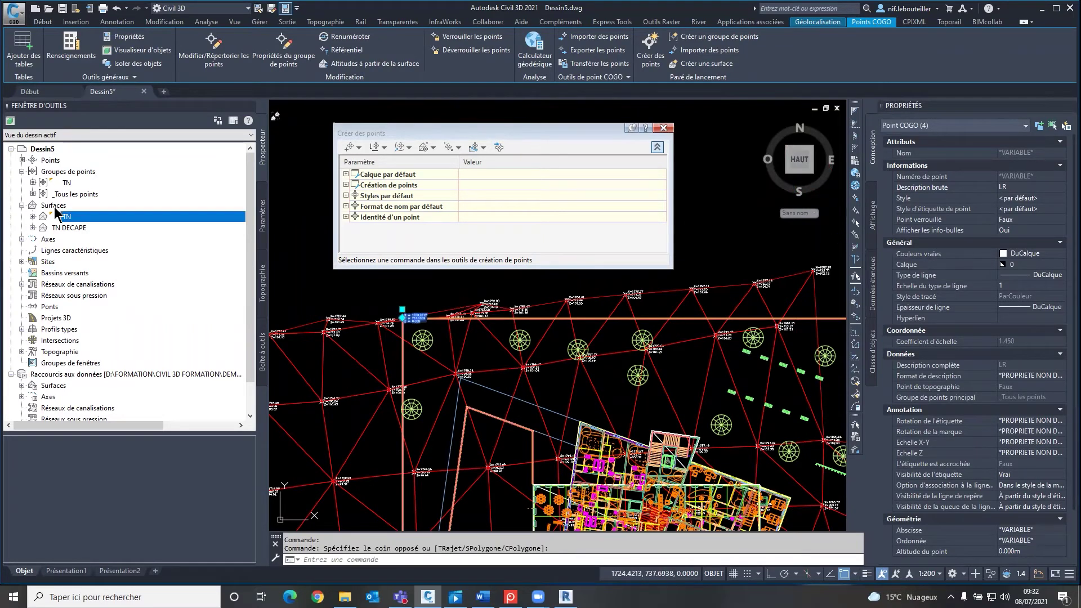
{"action": "left_click", "coordinate": [55, 172]}
Create point group LES RITALS, including points whose raw description matches LR
{"action": "right_click", "coordinate": [55, 176]}
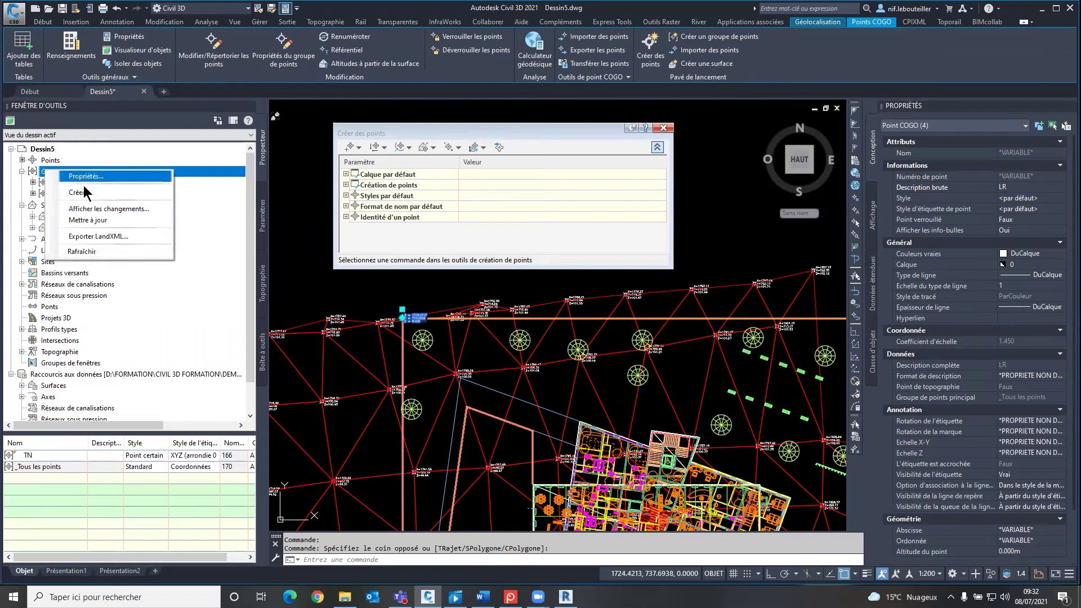
{"action": "left_click", "coordinate": [87, 193]}
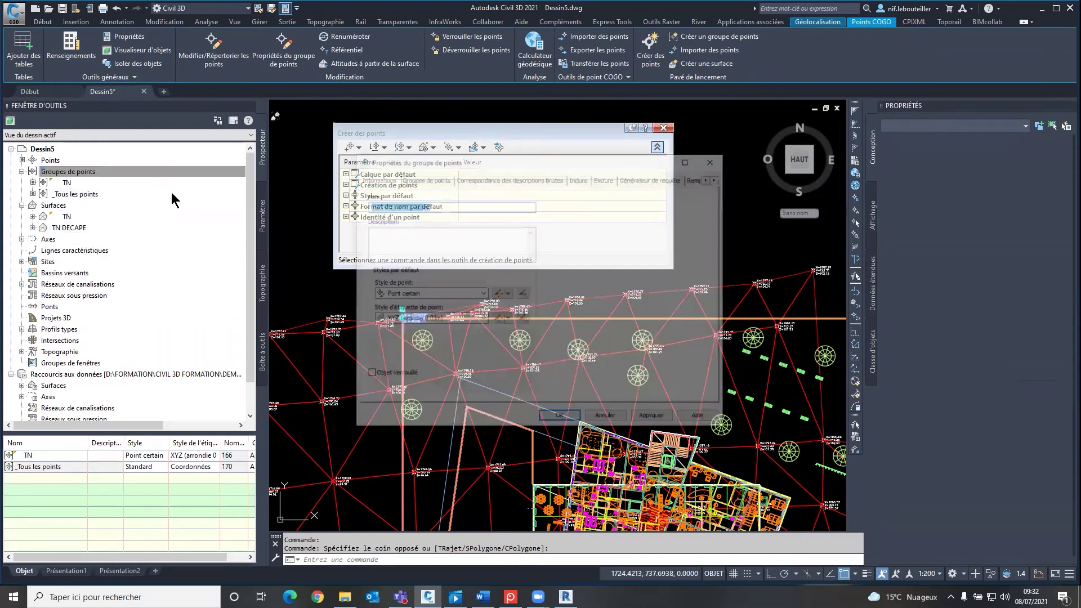
{"action": "type", "text": "LES"}
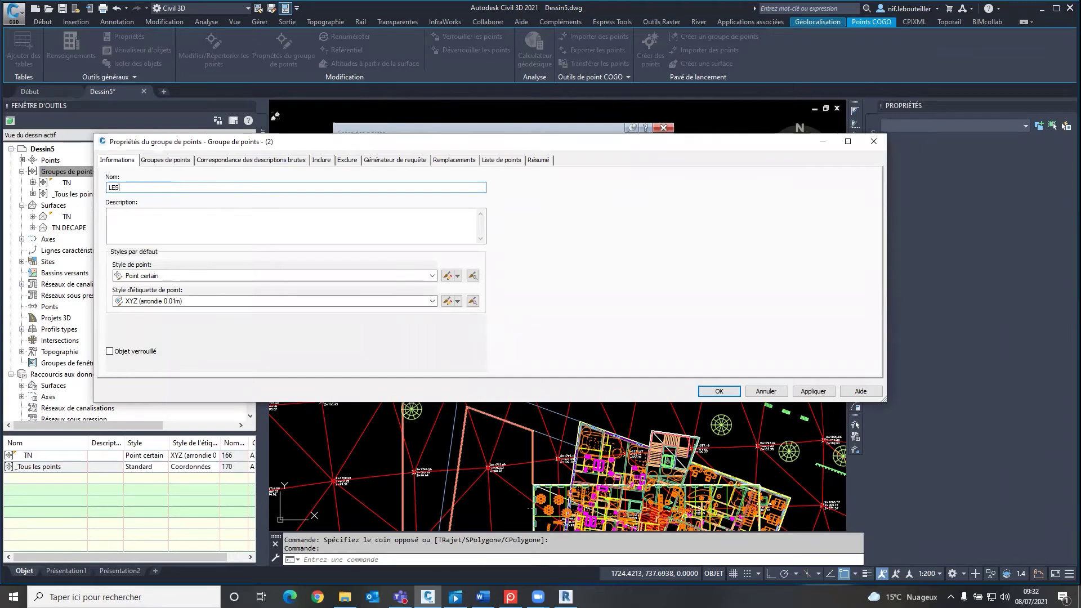
{"action": "type", "text": " RITALS"}
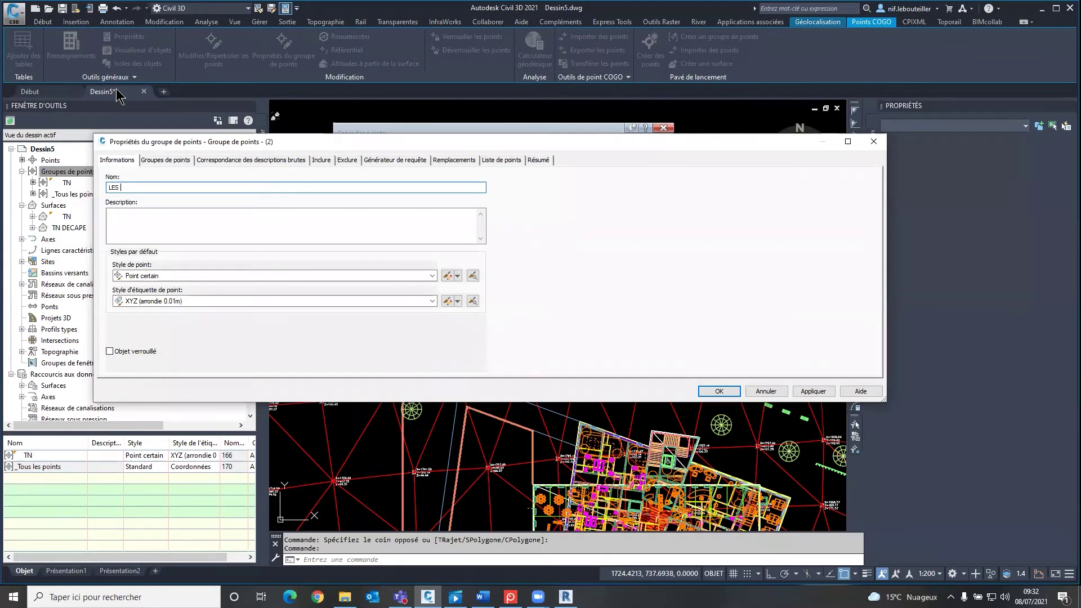
{"action": "left_click", "coordinate": [319, 160]}
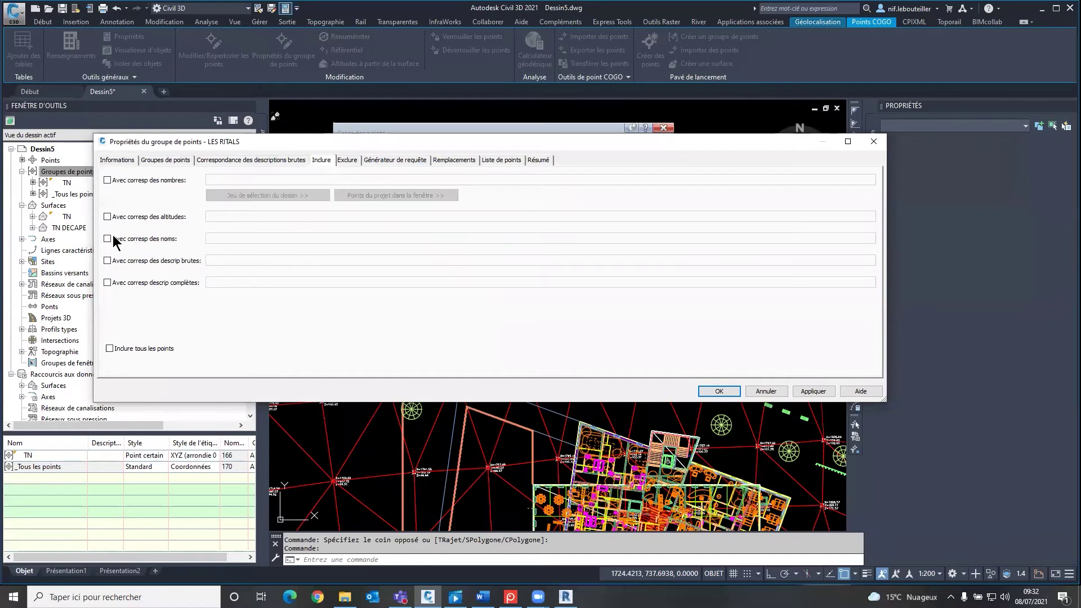
{"action": "left_click", "coordinate": [107, 261]}
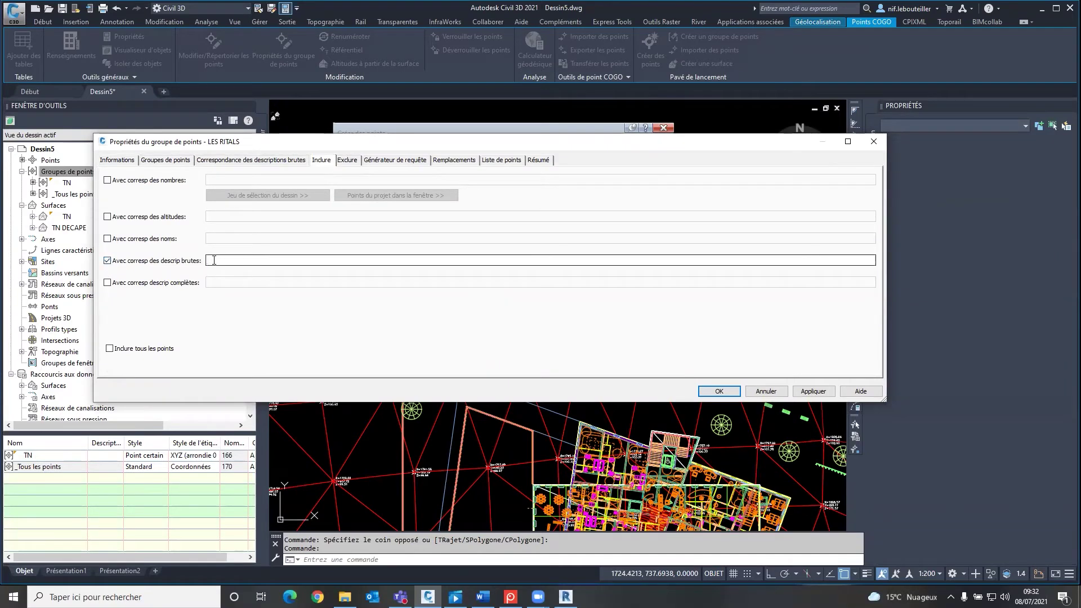
{"action": "type", "text": "L"}
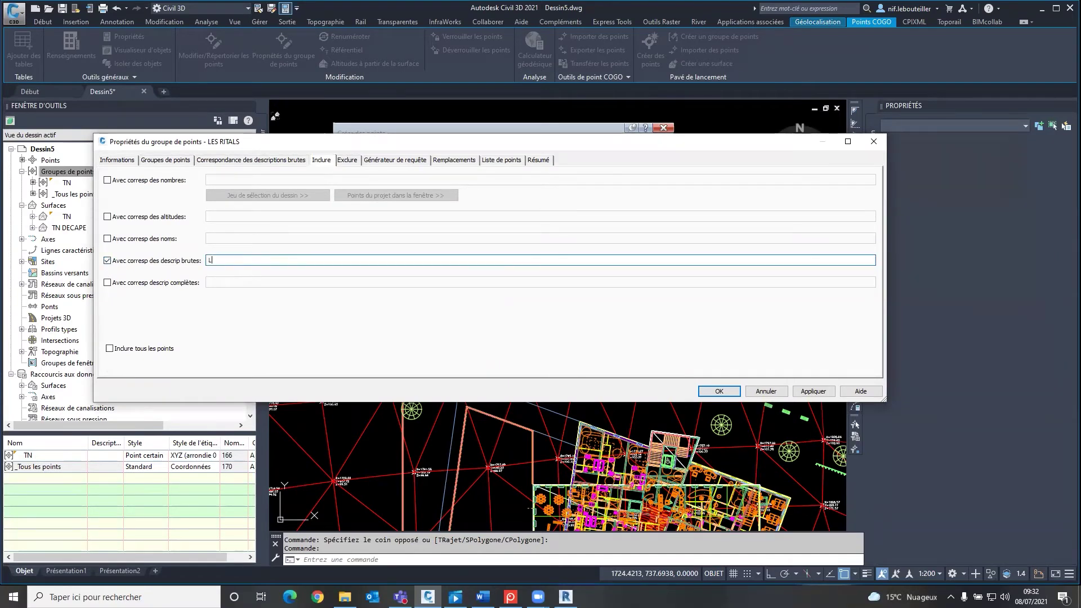
{"action": "type", "text": "R"}
{"action": "left_click", "coordinate": [810, 391]}
{"action": "left_click", "coordinate": [810, 391]}
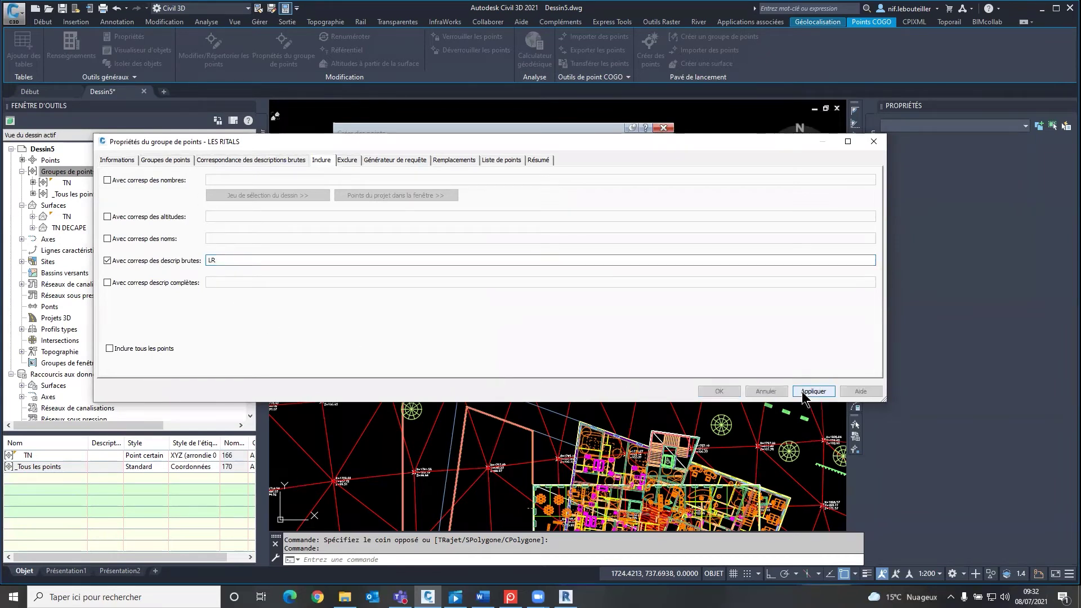
{"action": "left_click", "coordinate": [725, 391]}
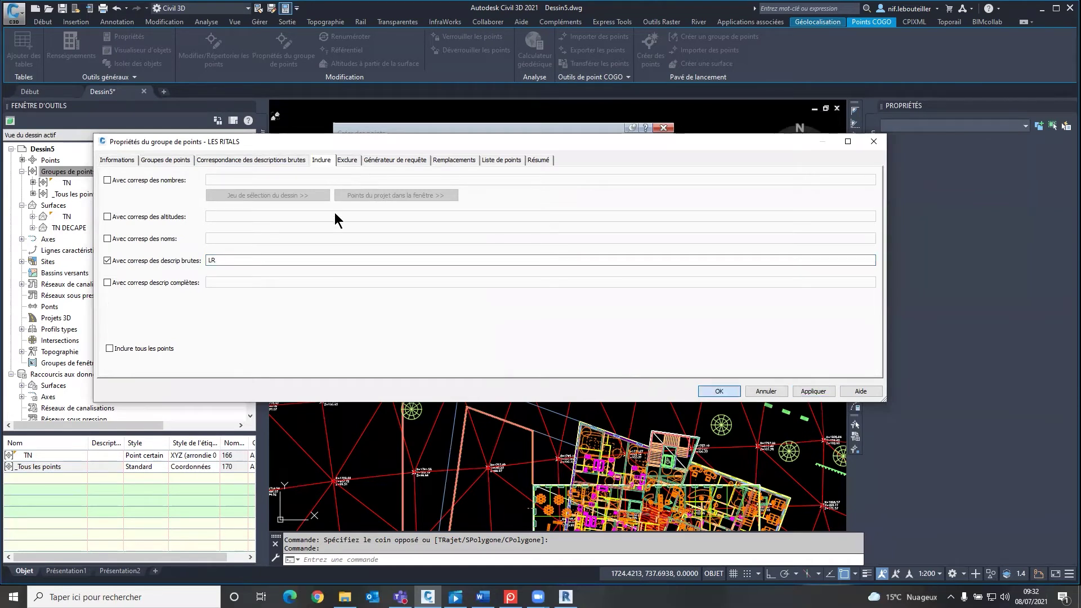
{"action": "left_click", "coordinate": [663, 129]}
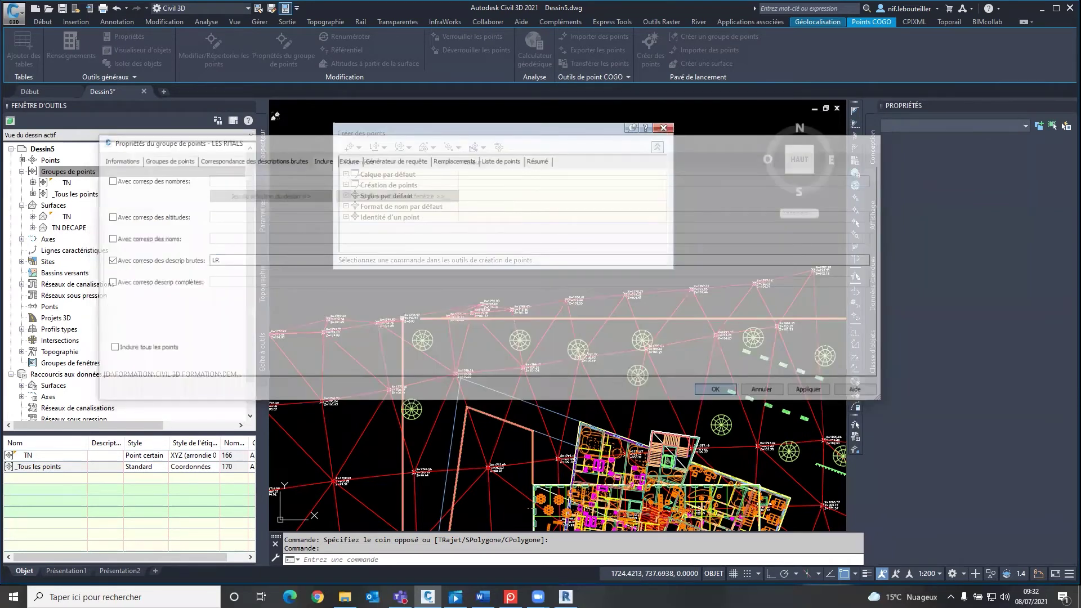
{"action": "left_click", "coordinate": [47, 219]}
Create a triangulated surface named LES RITALS, keeping the Triangle Vert style
{"action": "right_click", "coordinate": [54, 214]}
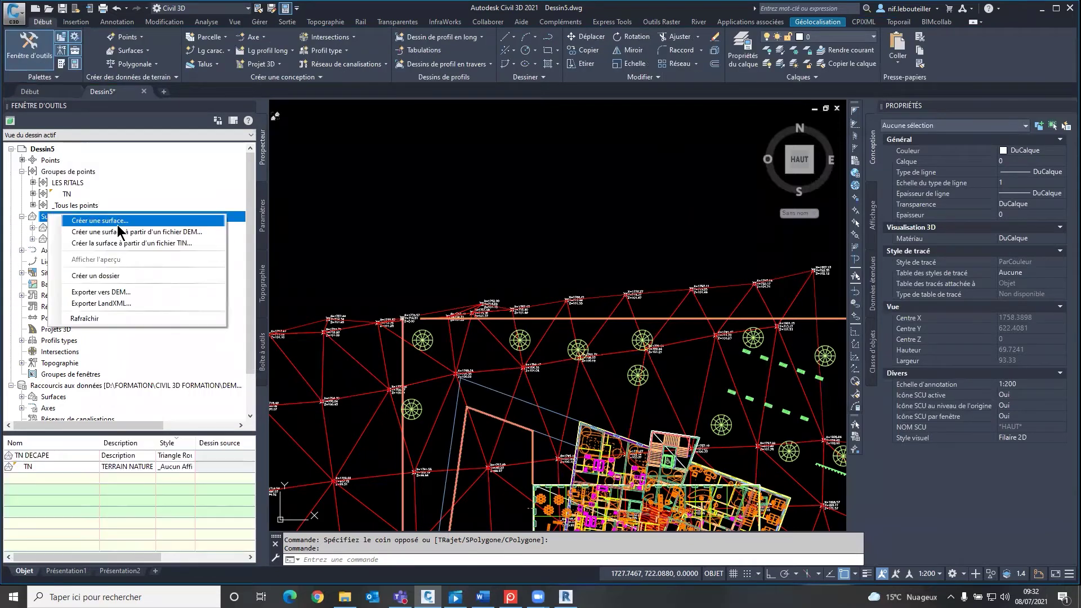
{"action": "key", "text": "Return"}
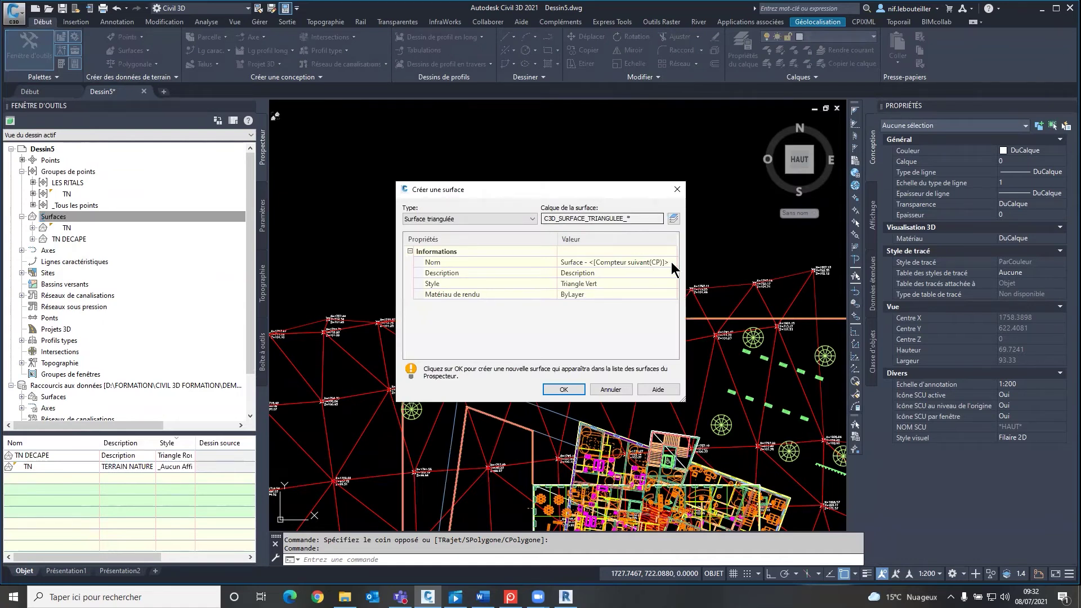
{"action": "left_click", "coordinate": [613, 262]}
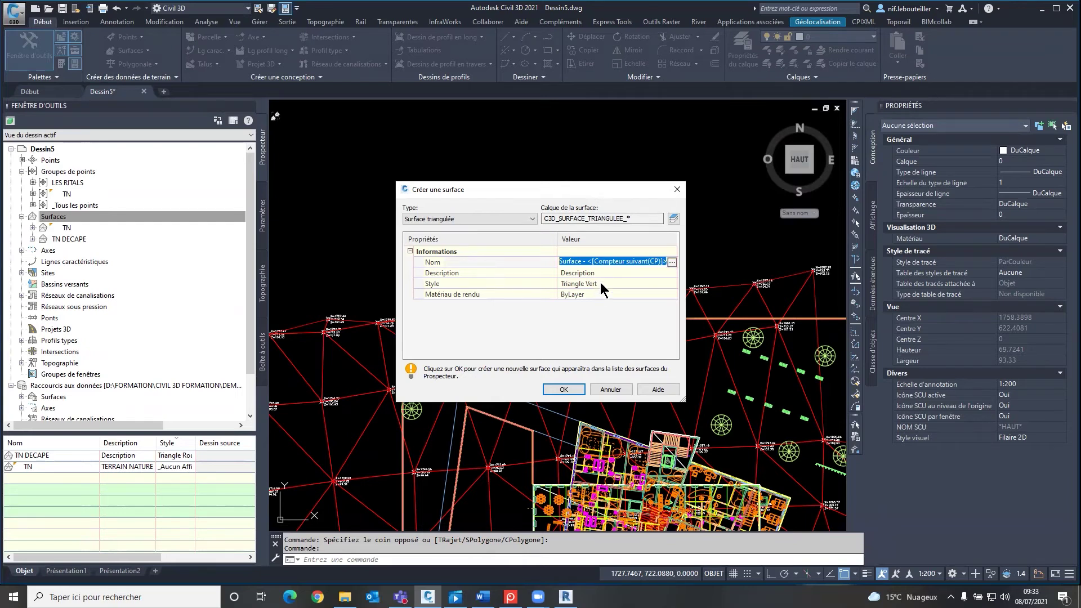
{"action": "type", "text": "LES RITALS"}
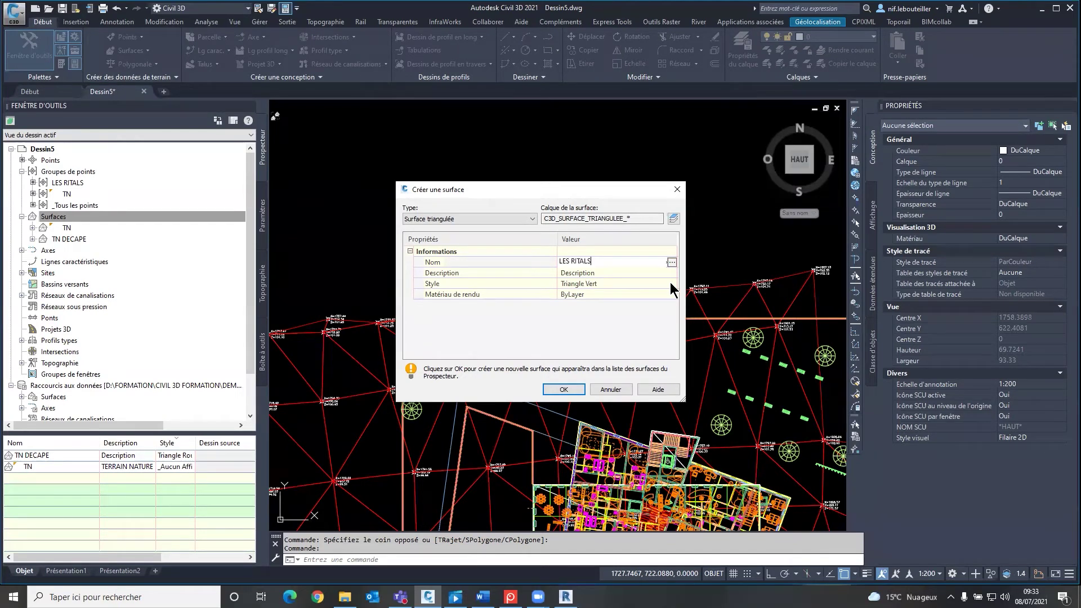
{"action": "key", "text": "Return"}
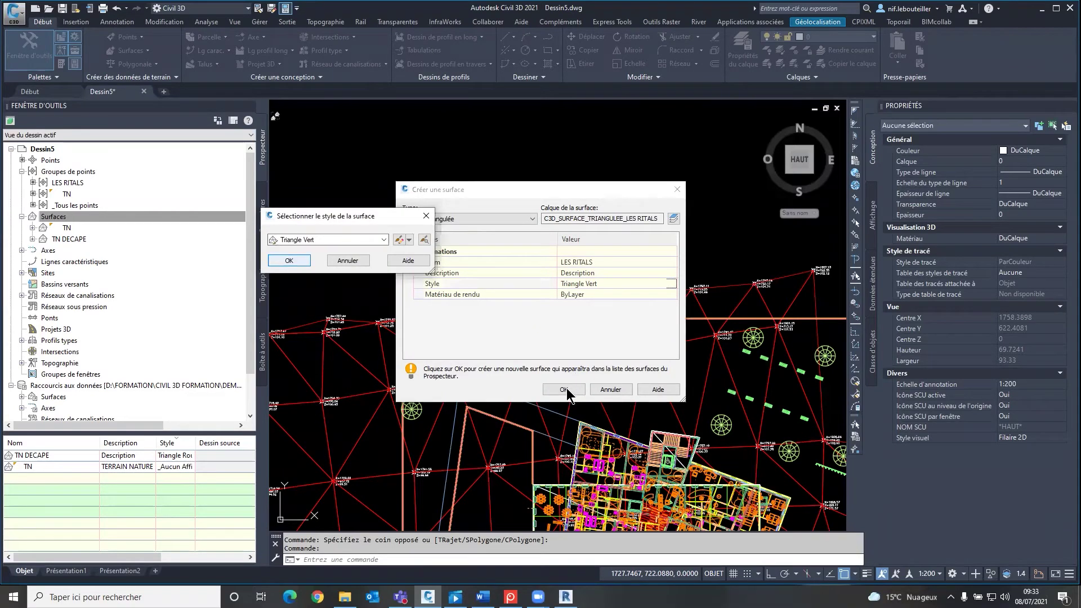
{"action": "key", "text": "Return"}
{"action": "key", "text": "Return"}
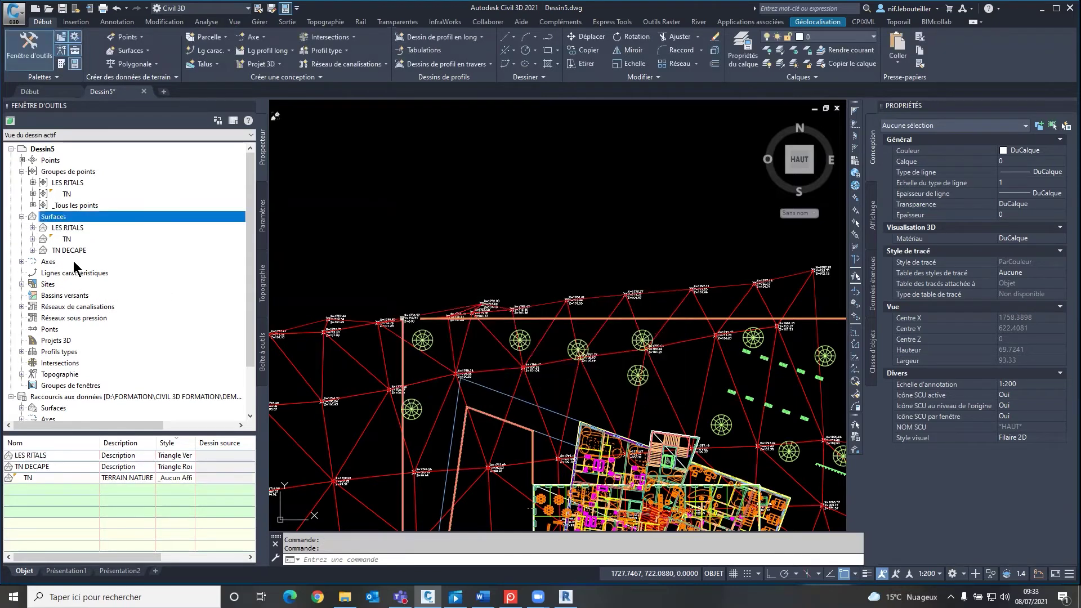
Add the LES RITALS point group under the LES RITALS surface's Définition
{"action": "left_click", "coordinate": [45, 263]}
{"action": "right_click", "coordinate": [45, 264]}
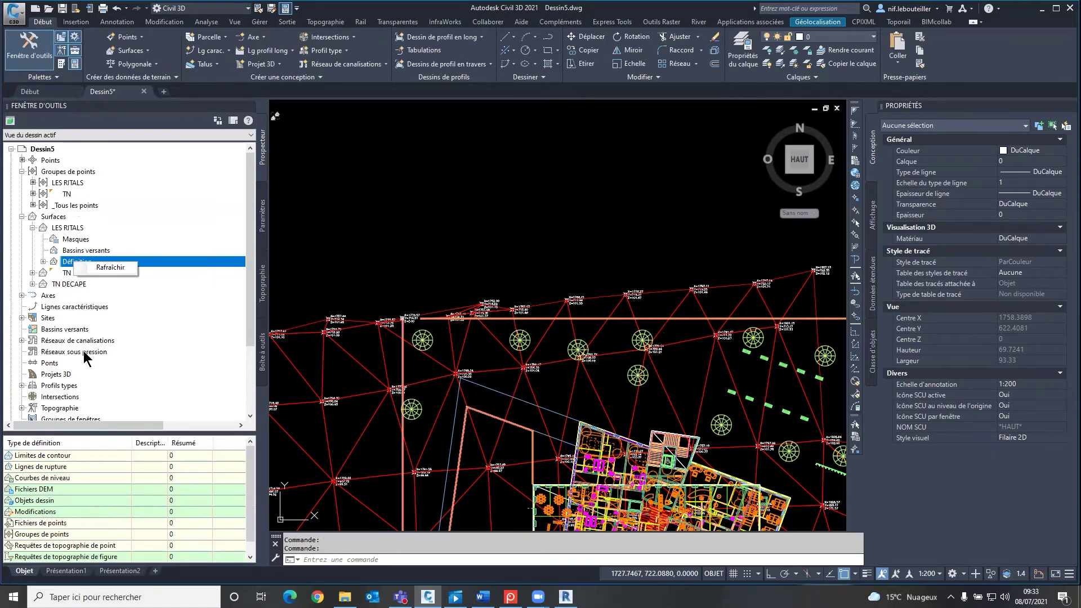
{"action": "right_click", "coordinate": [145, 353]}
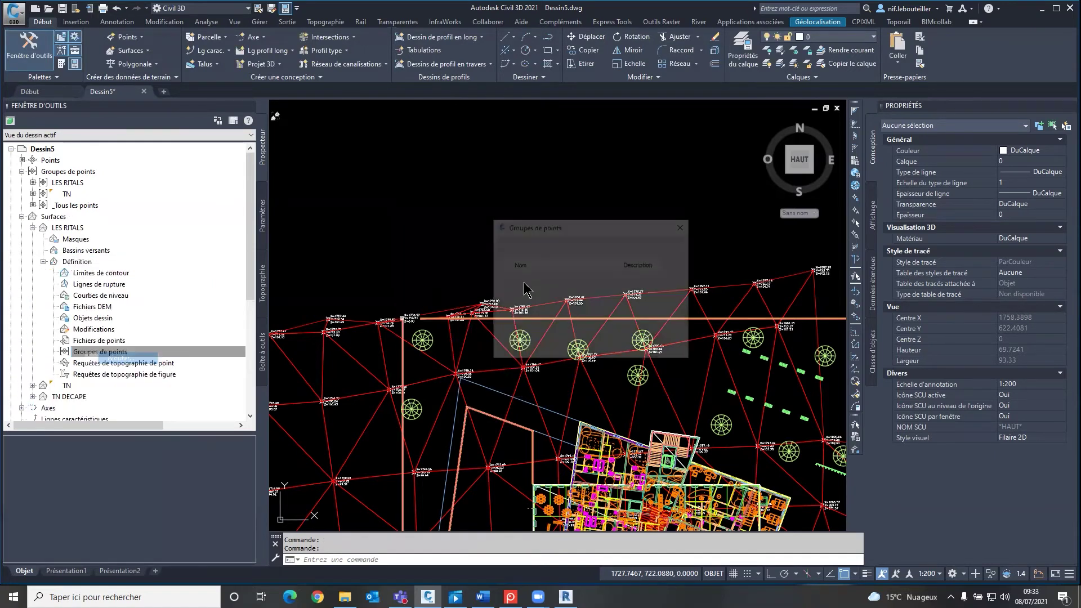
{"action": "left_click", "coordinate": [527, 276]}
{"action": "left_click", "coordinate": [613, 349]}
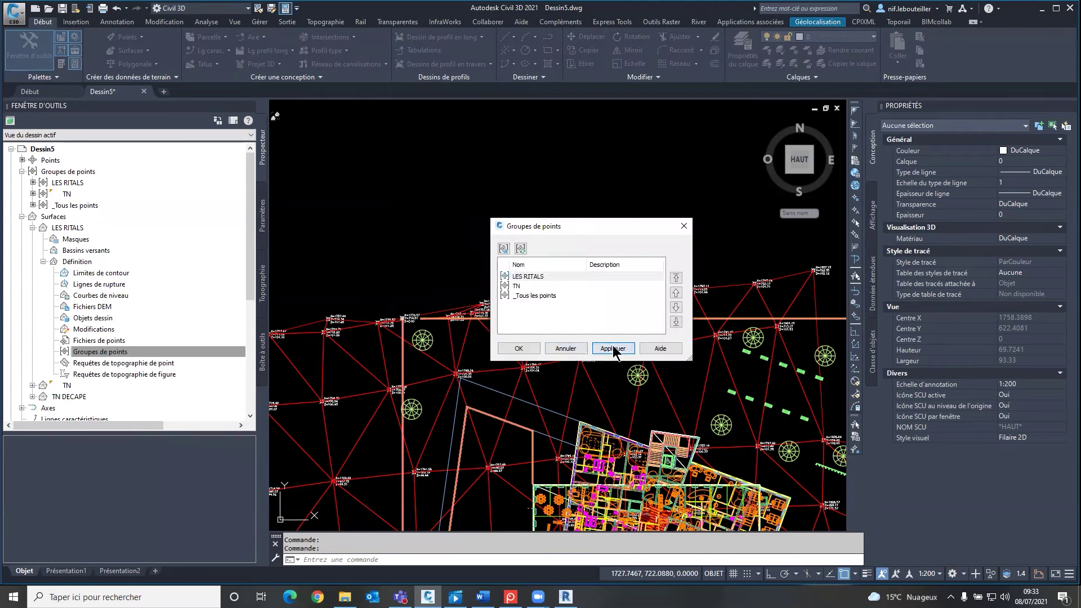
{"action": "left_click", "coordinate": [518, 349]}
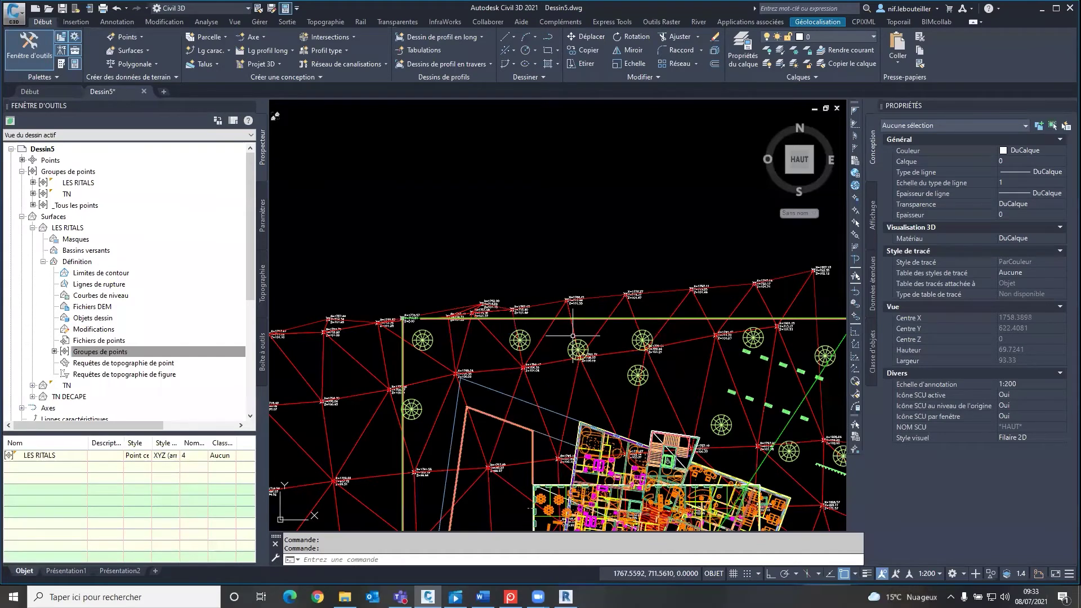
Zoom out to the full site and select the TN DECAPE surface
{"action": "scroll", "coordinate": [573, 336], "scroll_direction": "down", "scroll_amount": 2}
{"action": "middle_click_drag", "start_coordinate": [572, 336], "coordinate": [501, 289]}
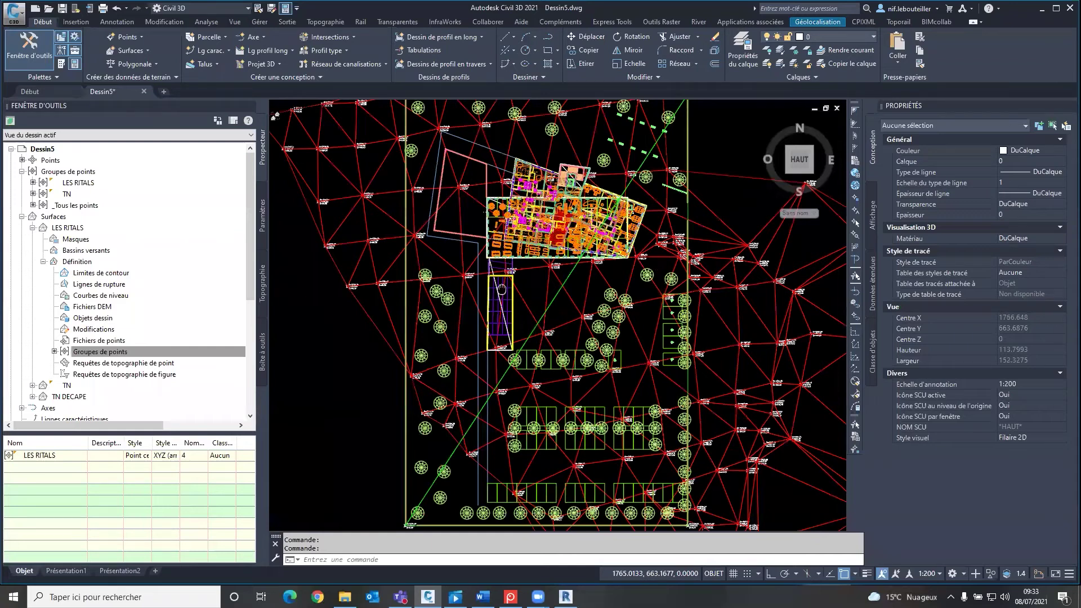
{"action": "scroll", "coordinate": [501, 289], "scroll_direction": "down", "scroll_amount": 2}
{"action": "key", "text": "Escape"}
{"action": "key", "text": "Escape"}
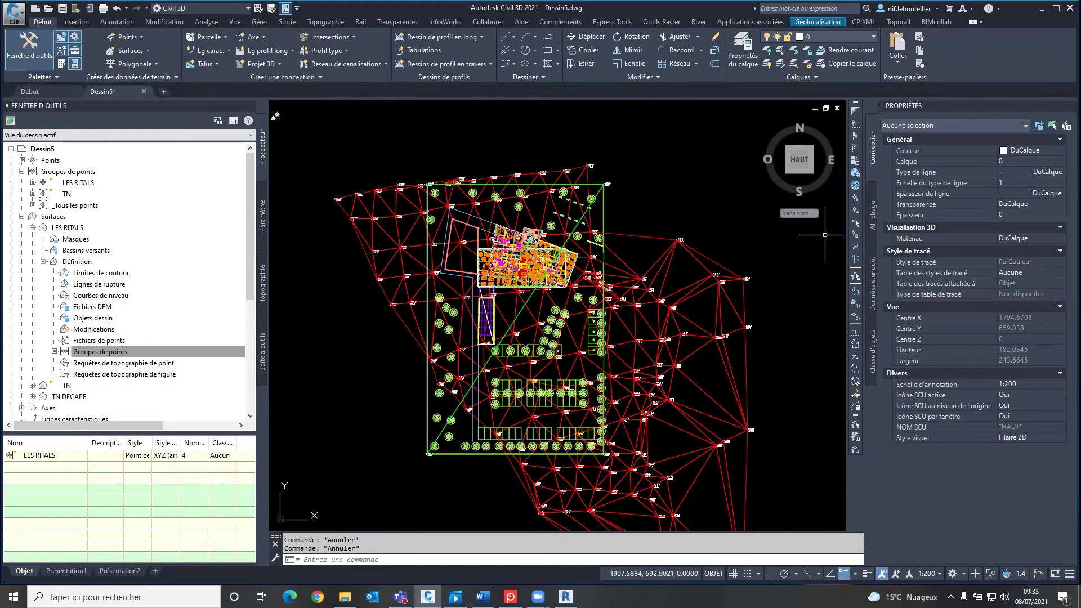
{"action": "left_click", "coordinate": [657, 238]}
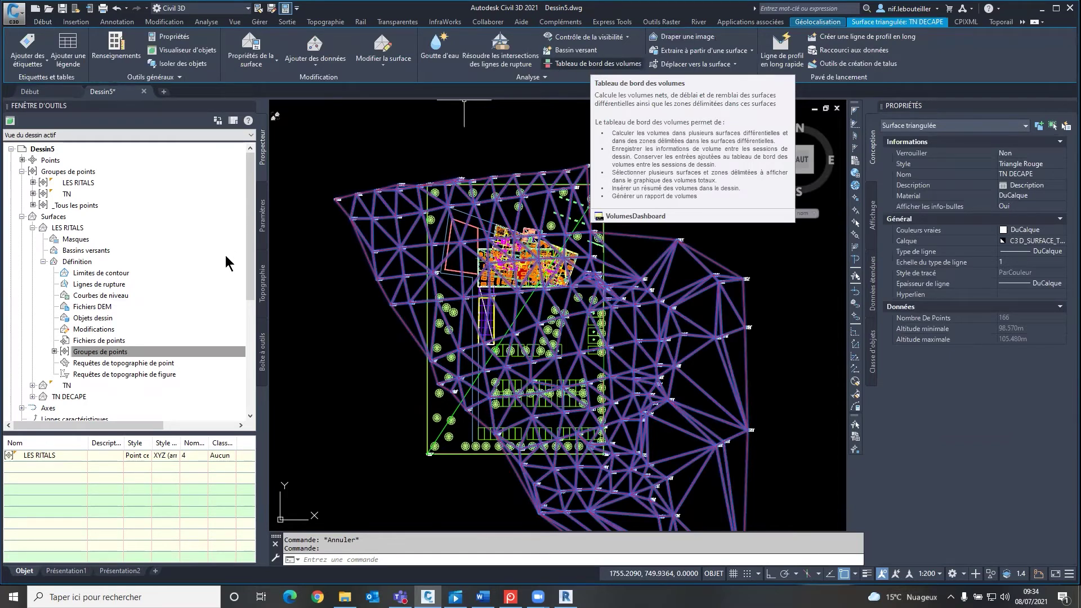
Start a difference surface REMBLAI DEBLAI with the Decoupage par altitude (Solide2D) style
{"action": "left_click", "coordinate": [229, 103]}
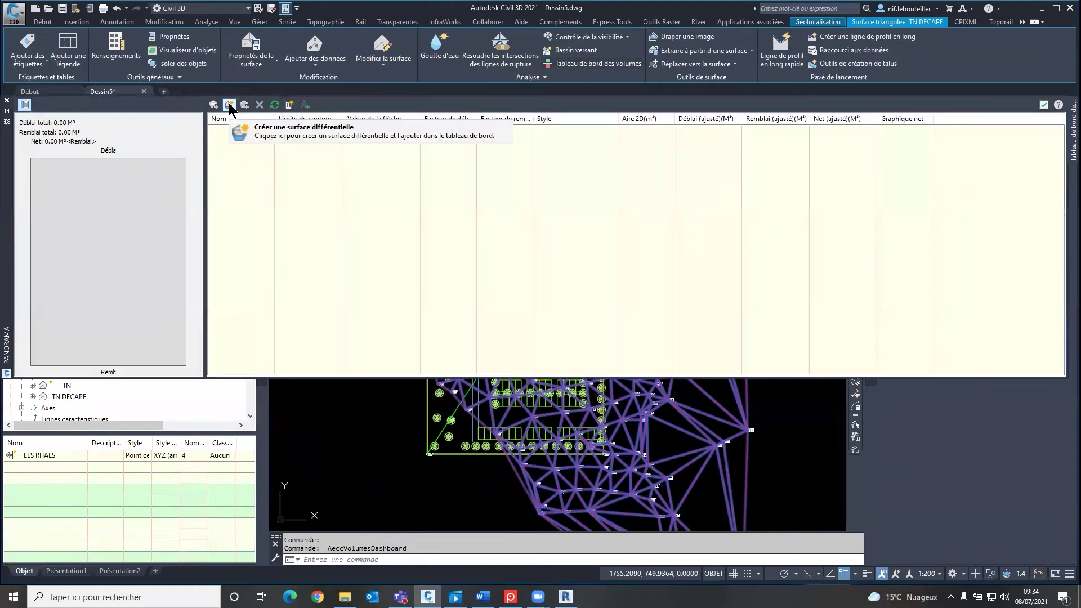
{"action": "left_click", "coordinate": [663, 261]}
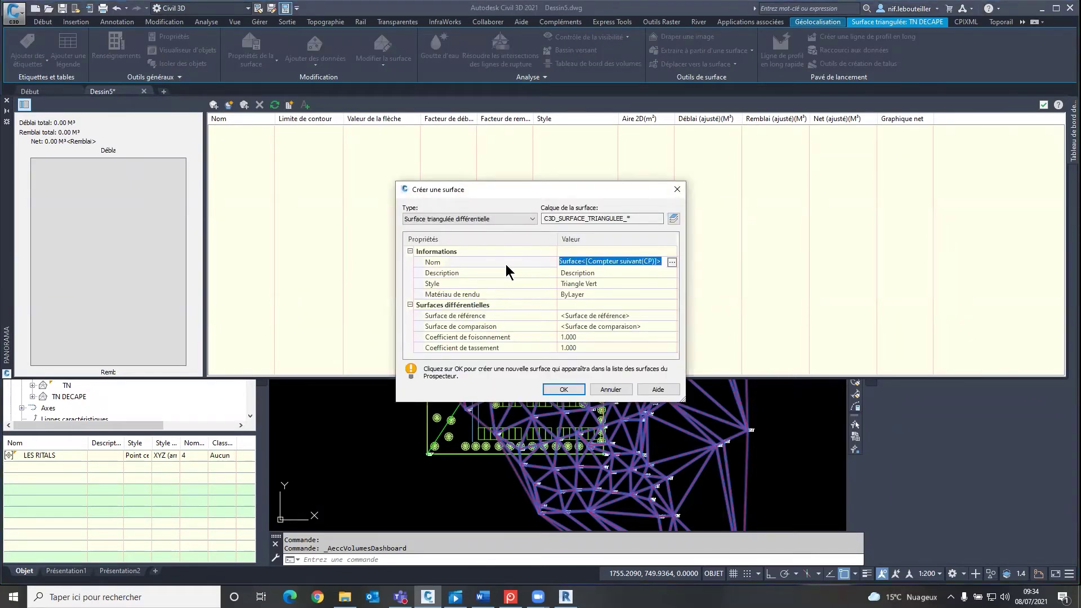
{"action": "type", "text": "REMBL"}
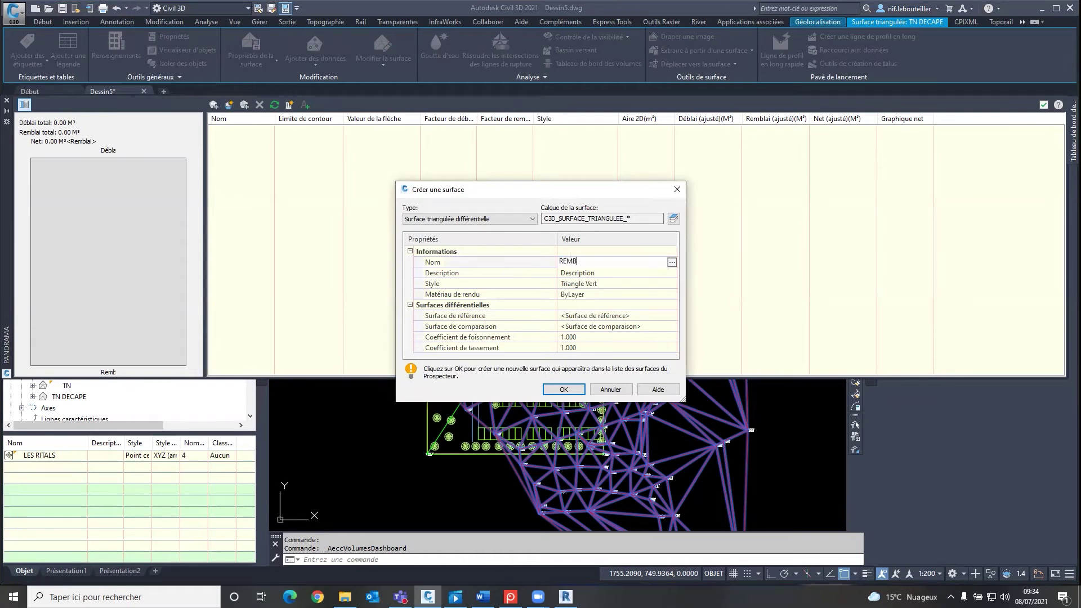
{"action": "type", "text": "AI "}
{"action": "type", "text": "DEBL"}
{"action": "type", "text": "AI"}
{"action": "key", "text": "Return"}
{"action": "left_click", "coordinate": [671, 281]}
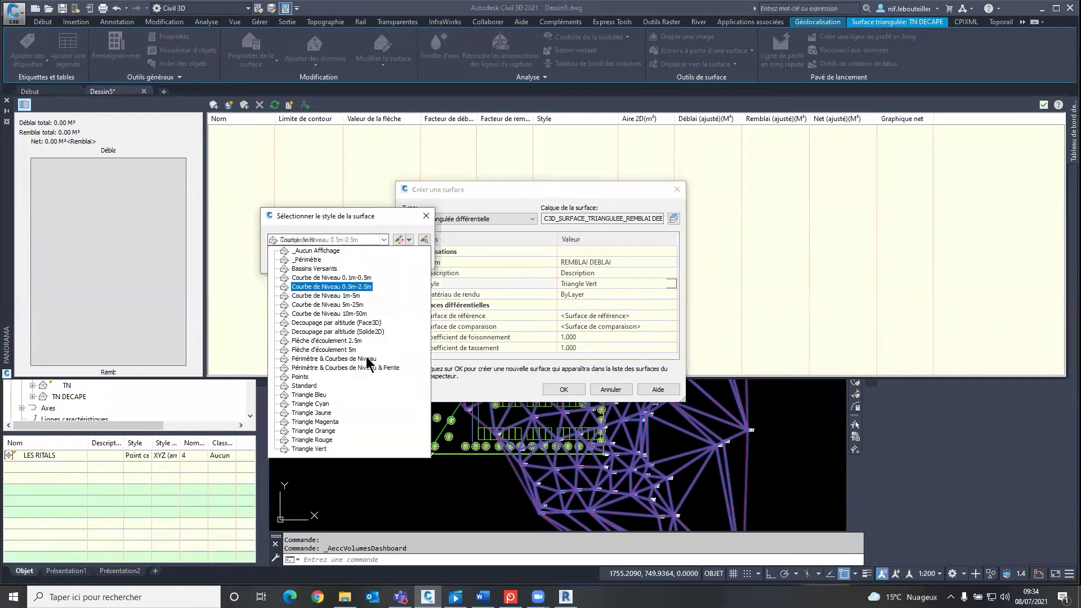
{"action": "left_click", "coordinate": [367, 361]}
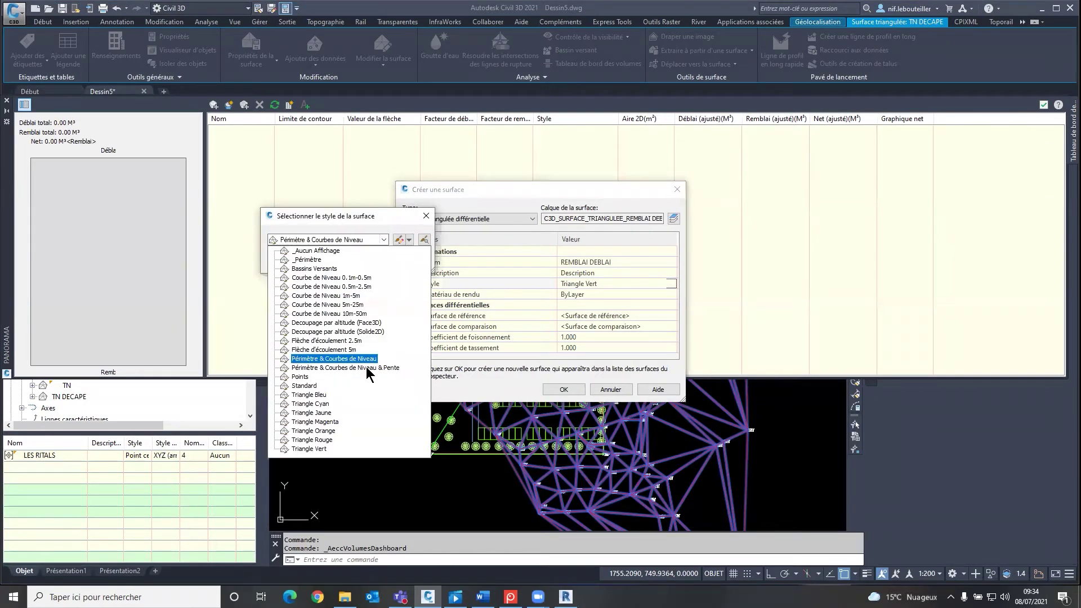
{"action": "left_click", "coordinate": [367, 369]}
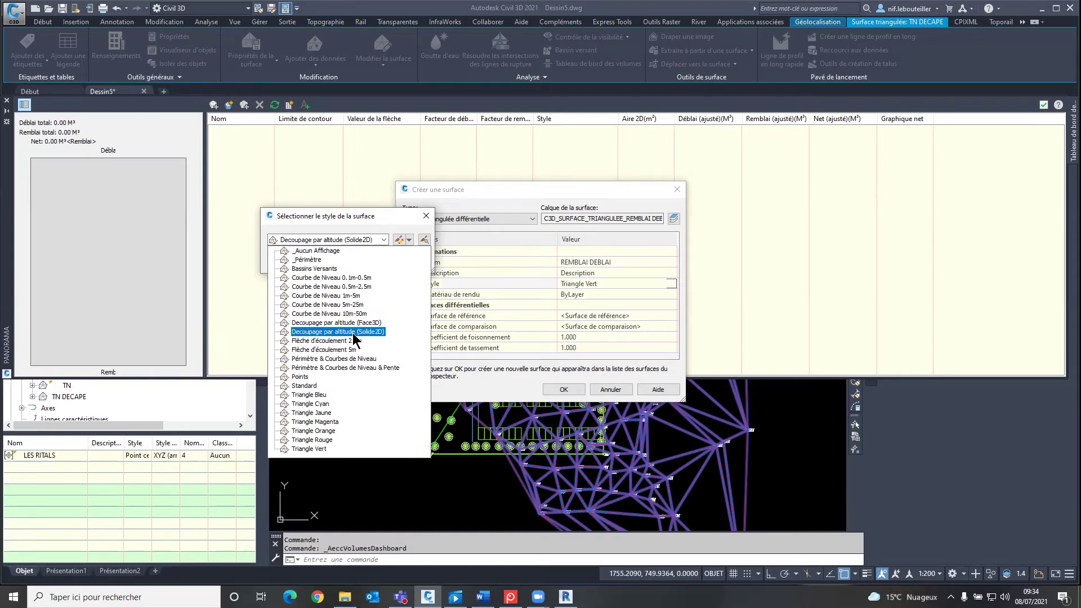
{"action": "left_click", "coordinate": [355, 332]}
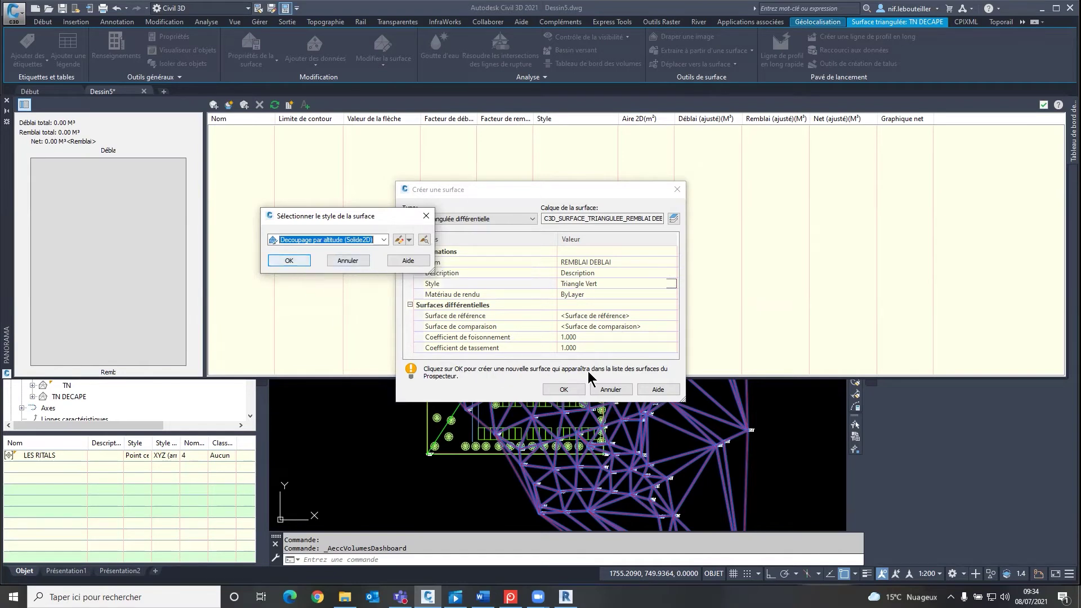
{"action": "key", "text": "Return"}
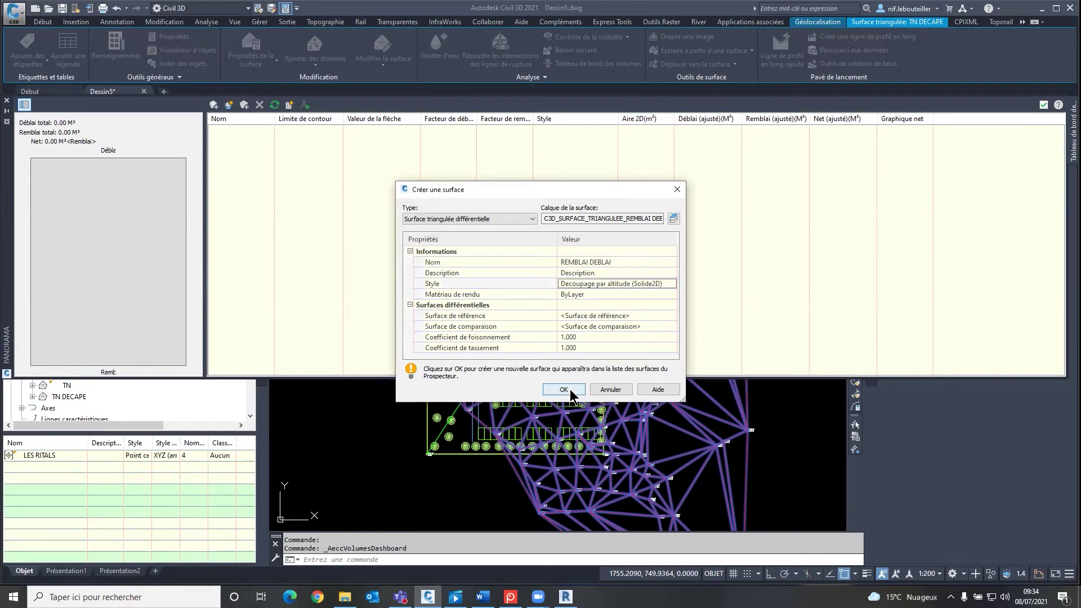
Set TN DECAPE as reference and LES RITALS as comparison surface, then create it
{"action": "left_click", "coordinate": [452, 322]}
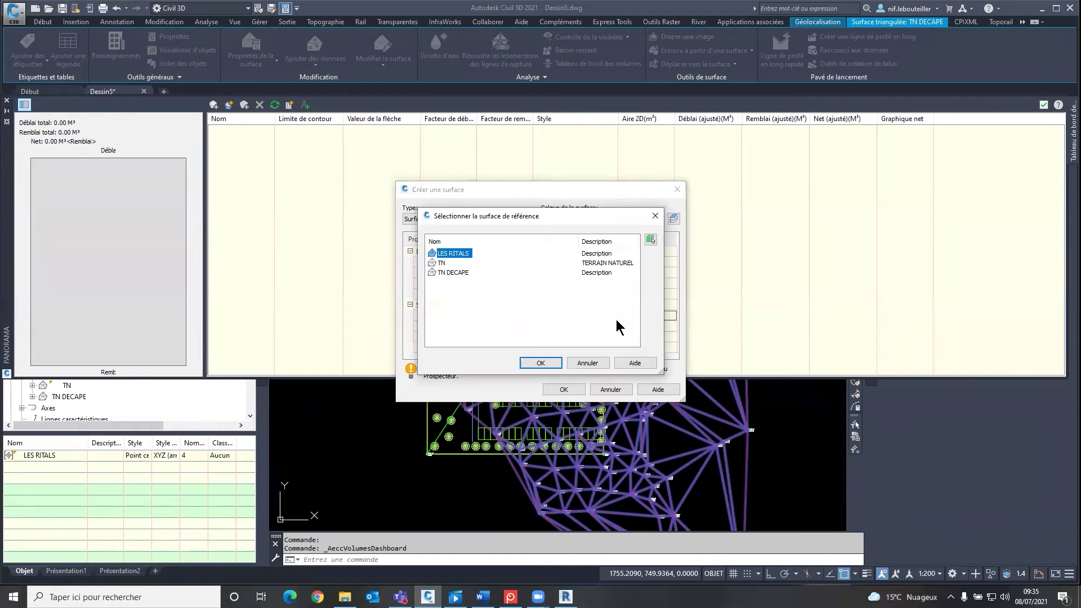
{"action": "key", "text": "Down"}
{"action": "key", "text": "Down"}
{"action": "key", "text": "Return"}
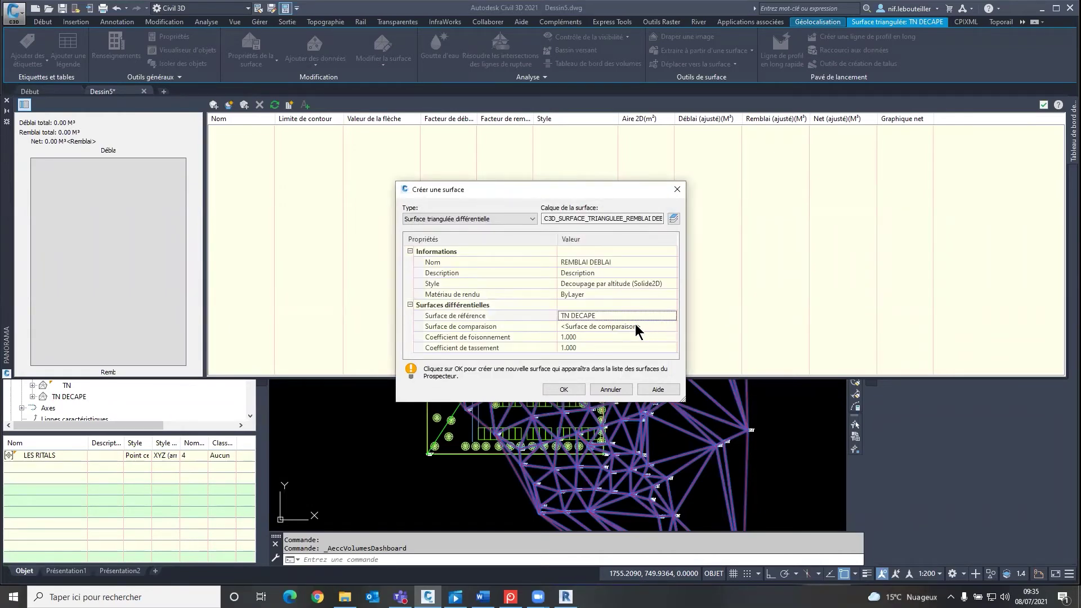
{"action": "left_click", "coordinate": [666, 325]}
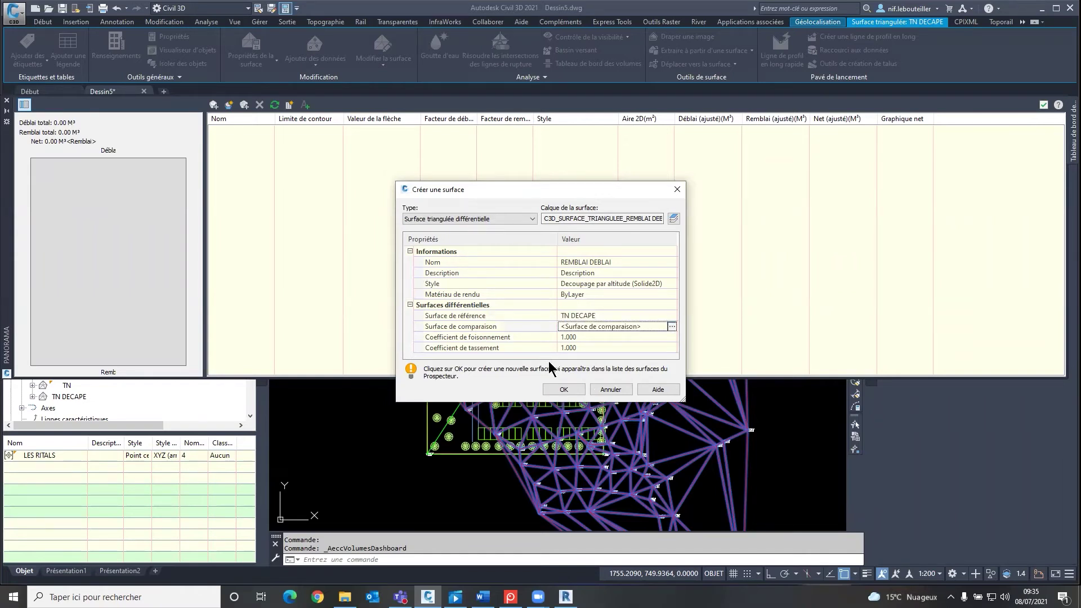
{"action": "key", "text": "Return"}
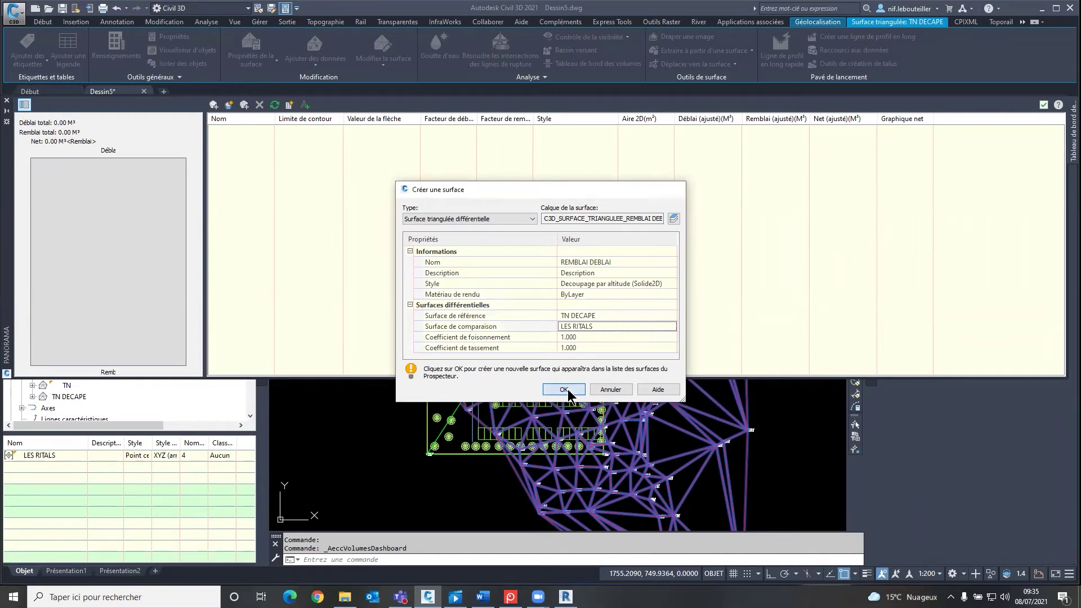
{"action": "left_click", "coordinate": [564, 389]}
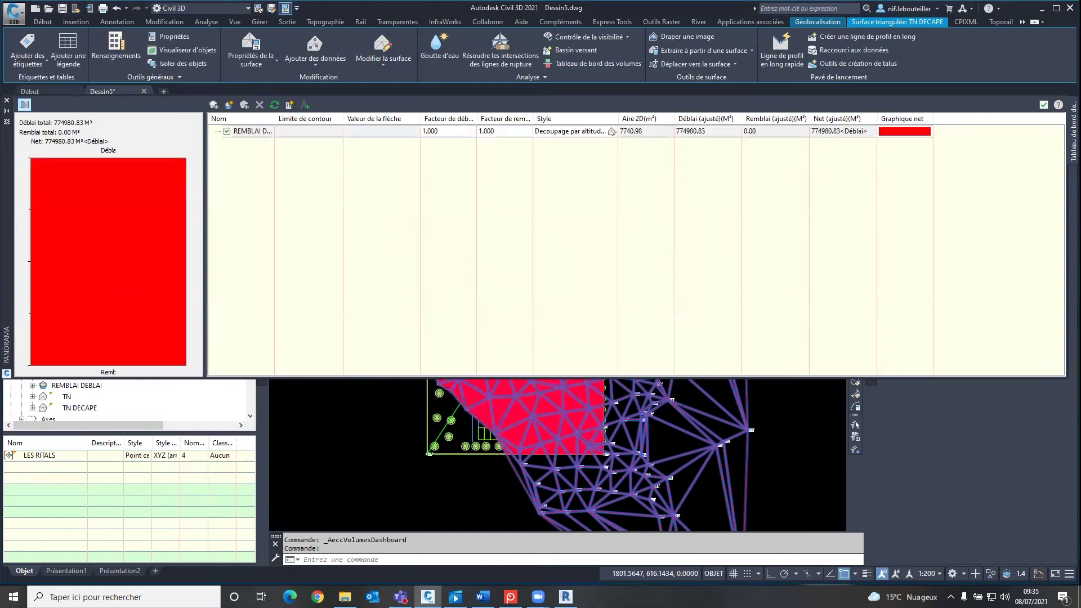
Pan and zoom across the red cut area to a corner point labelled Z=0.00
{"action": "scroll", "coordinate": [560, 499], "scroll_direction": "down", "scroll_amount": 2}
{"action": "scroll", "coordinate": [560, 499], "scroll_direction": "down", "scroll_amount": 1}
{"action": "middle_click_drag", "start_coordinate": [560, 499], "coordinate": [563, 496]}
{"action": "scroll", "coordinate": [563, 495], "scroll_direction": "up", "scroll_amount": 2}
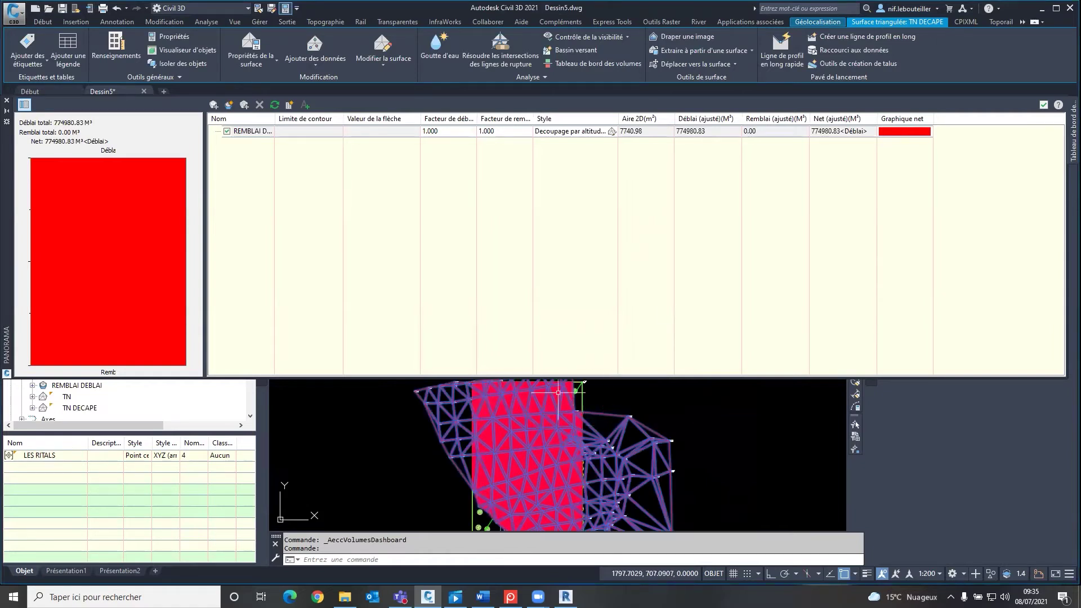
{"action": "scroll", "coordinate": [558, 393], "scroll_direction": "up", "scroll_amount": 2}
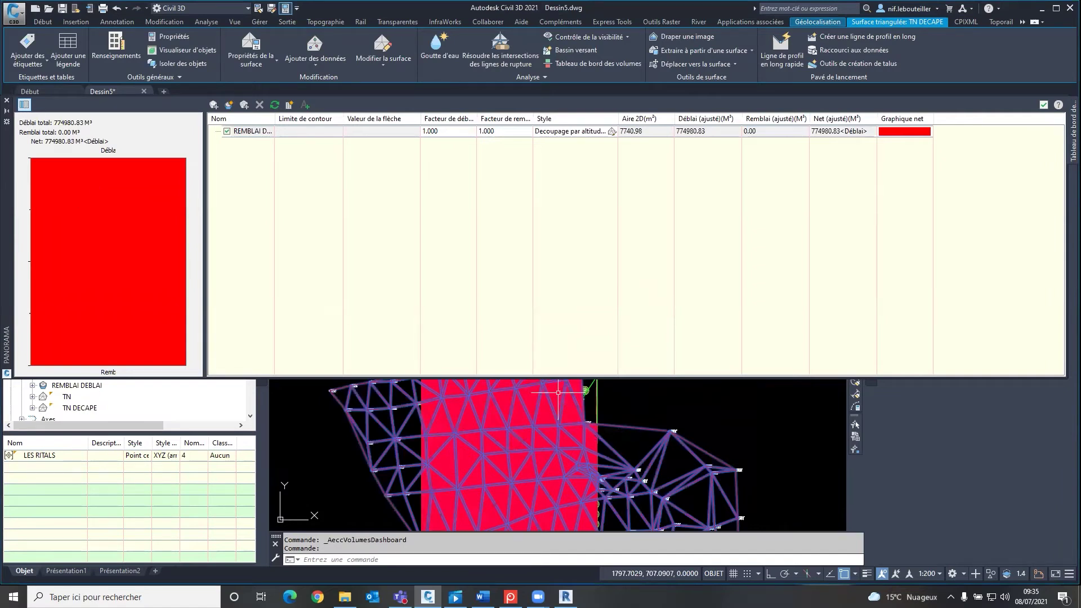
{"action": "middle_click_drag", "start_coordinate": [583, 402], "coordinate": [609, 410]}
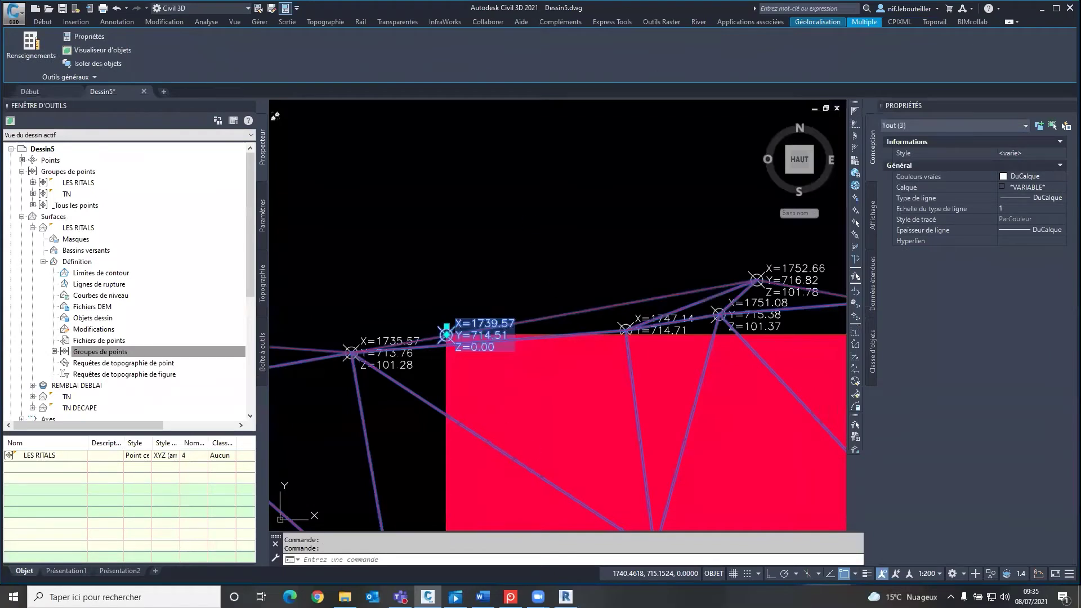
{"action": "scroll", "coordinate": [573, 296], "scroll_direction": "down", "scroll_amount": 4}
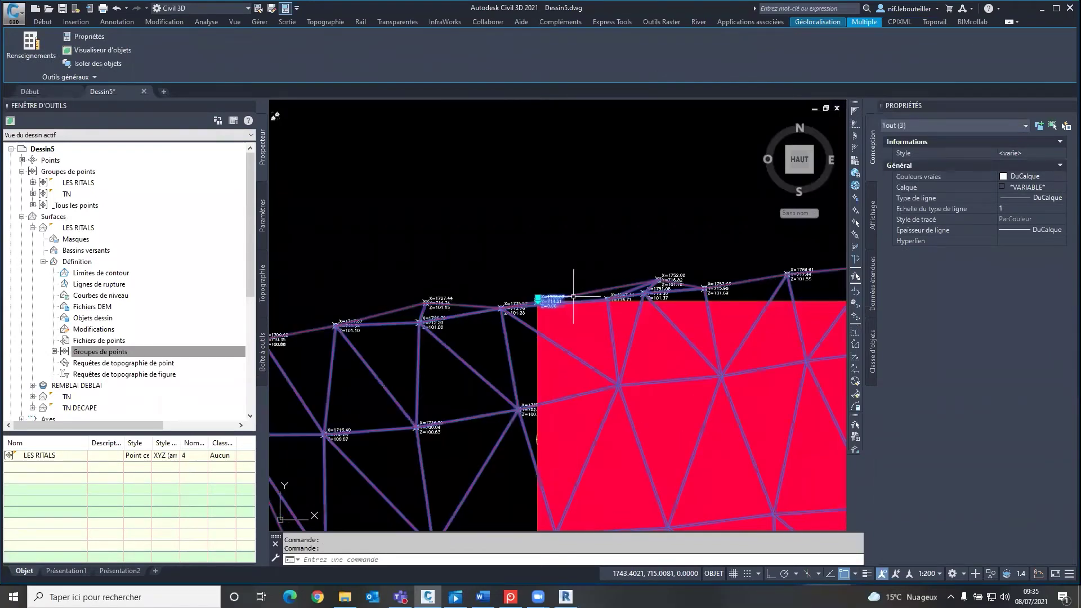
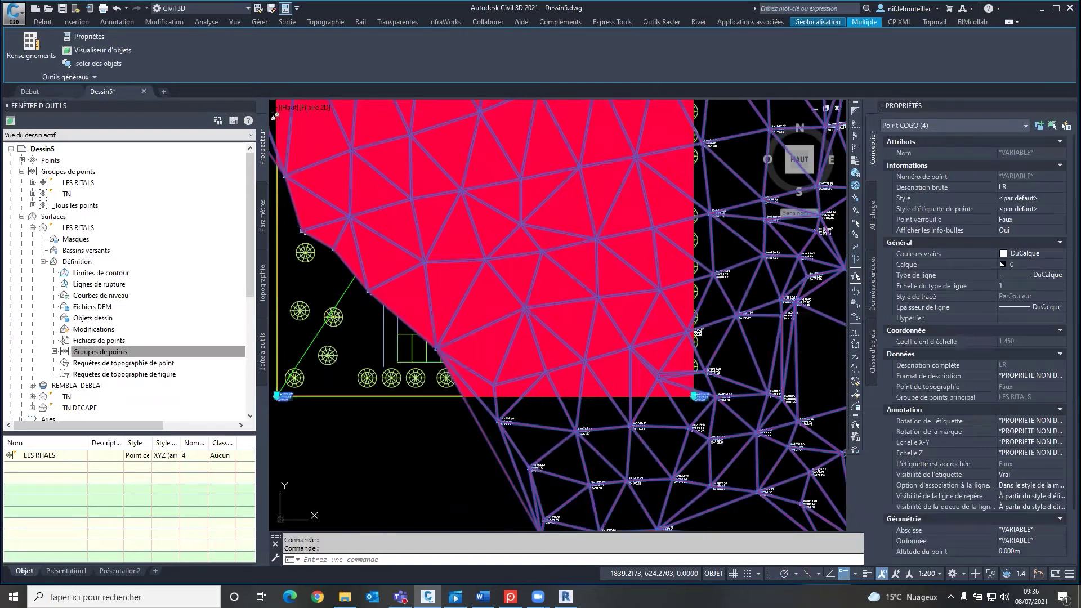
Enter 100 as Altitude du point for the four selected LES RITALS COGO points, then deselect
{"action": "left_click", "coordinate": [1013, 550]}
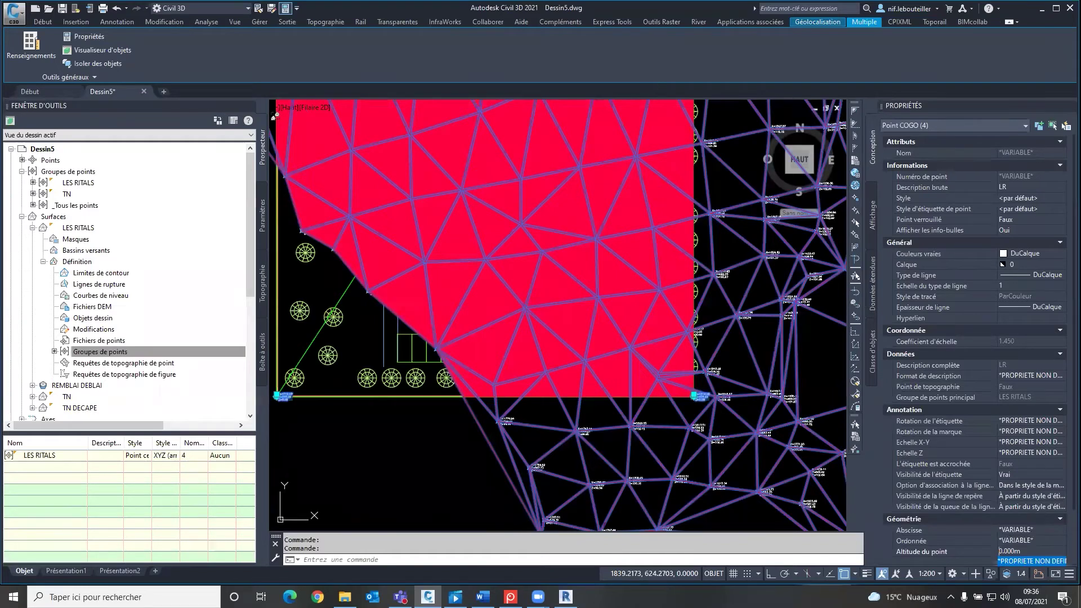
{"action": "key", "text": "End"}
{"action": "type", "text": "100"}
{"action": "left_click", "coordinate": [420, 454]}
{"action": "scroll", "coordinate": [420, 453], "scroll_direction": "down", "scroll_amount": 5}
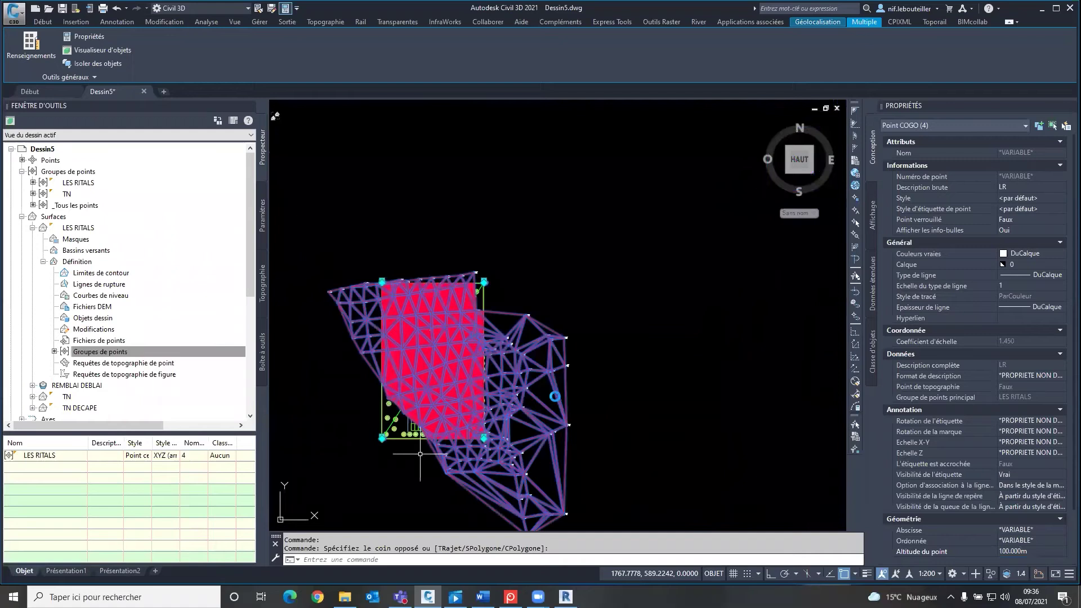
{"action": "key", "text": "Escape"}
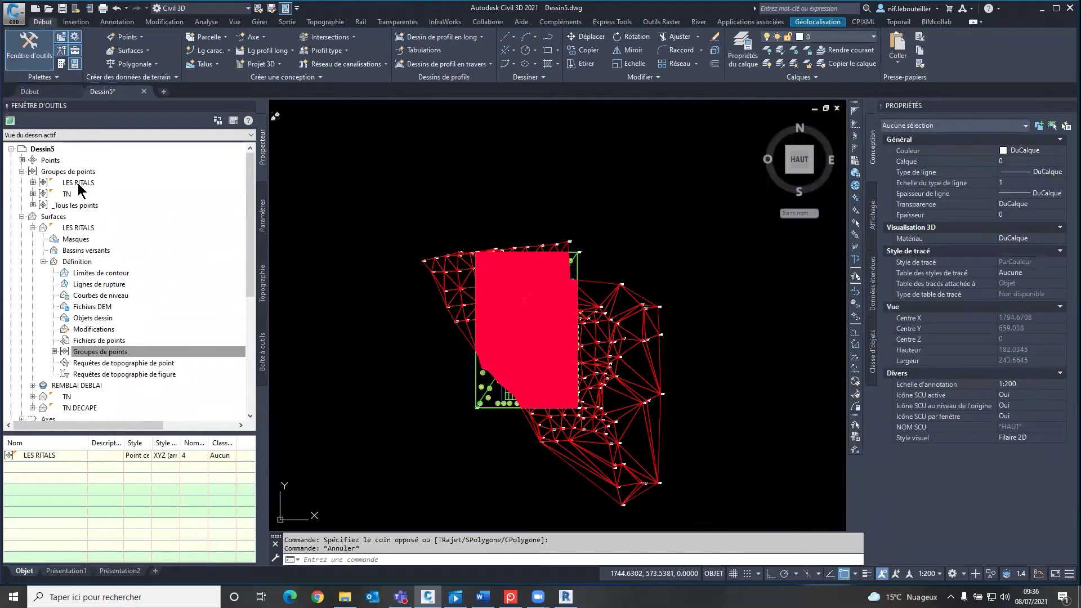
Update the LES RITALS point group and refresh the TN point group in Prospecteur
{"action": "right_click", "coordinate": [138, 184]}
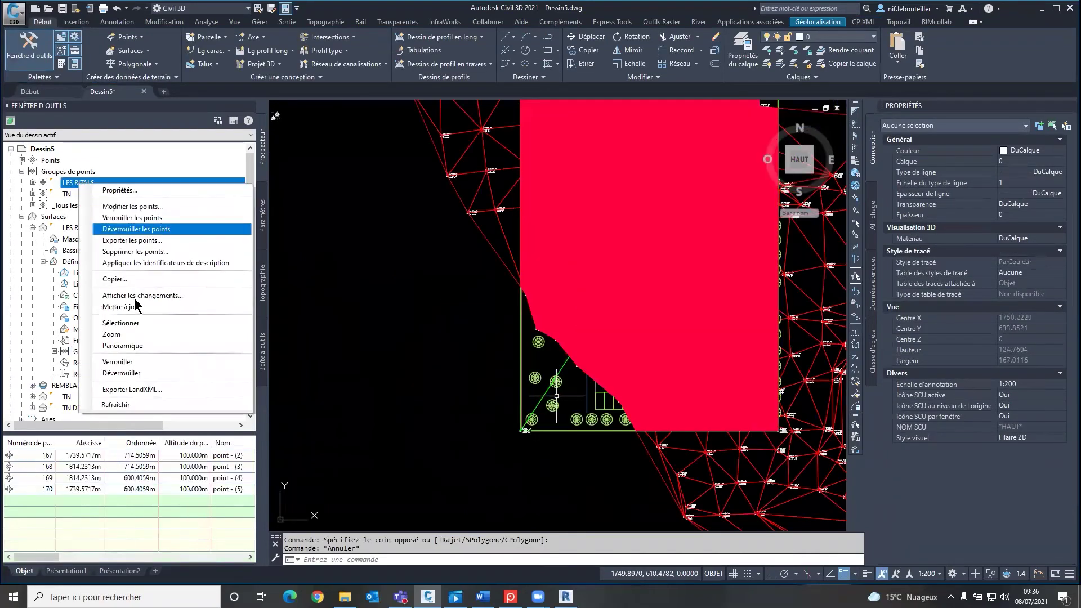
{"action": "left_click", "coordinate": [136, 309]}
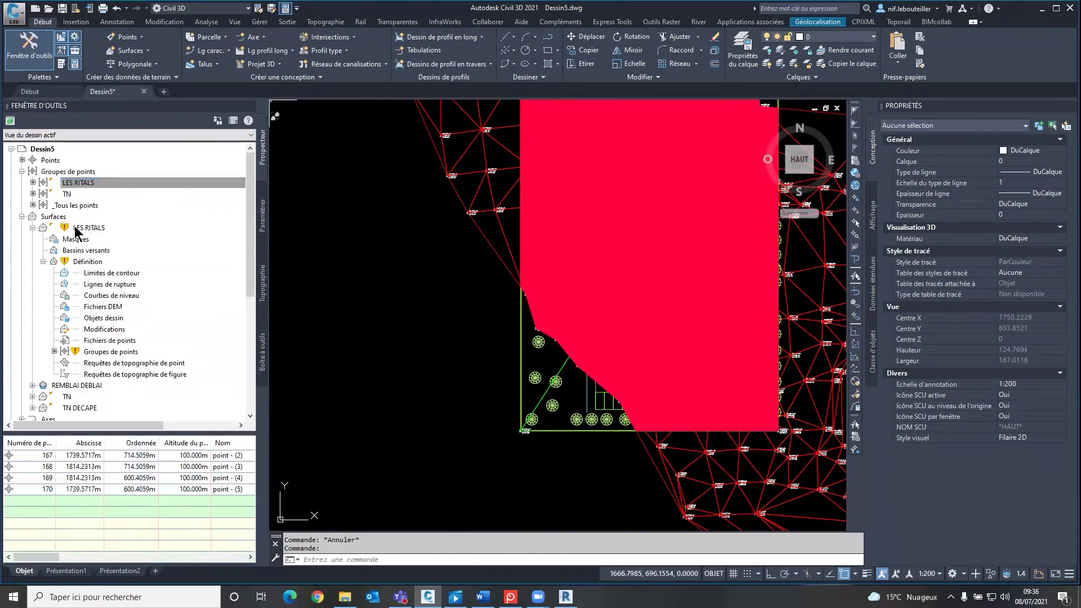
{"action": "right_click", "coordinate": [66, 194]}
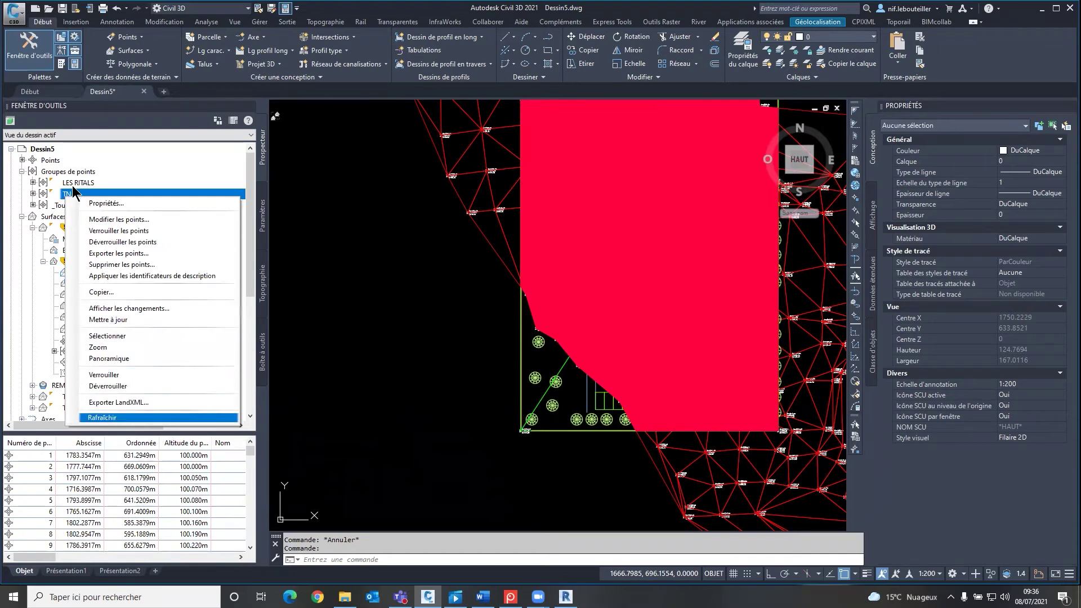
{"action": "key", "text": "Return"}
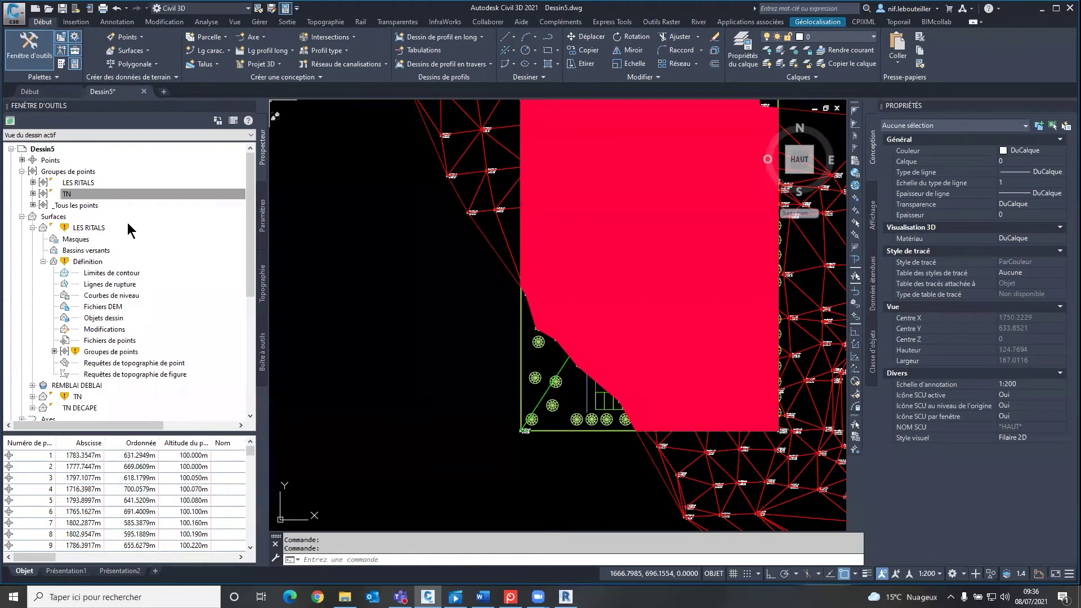
{"action": "right_click", "coordinate": [84, 397]}
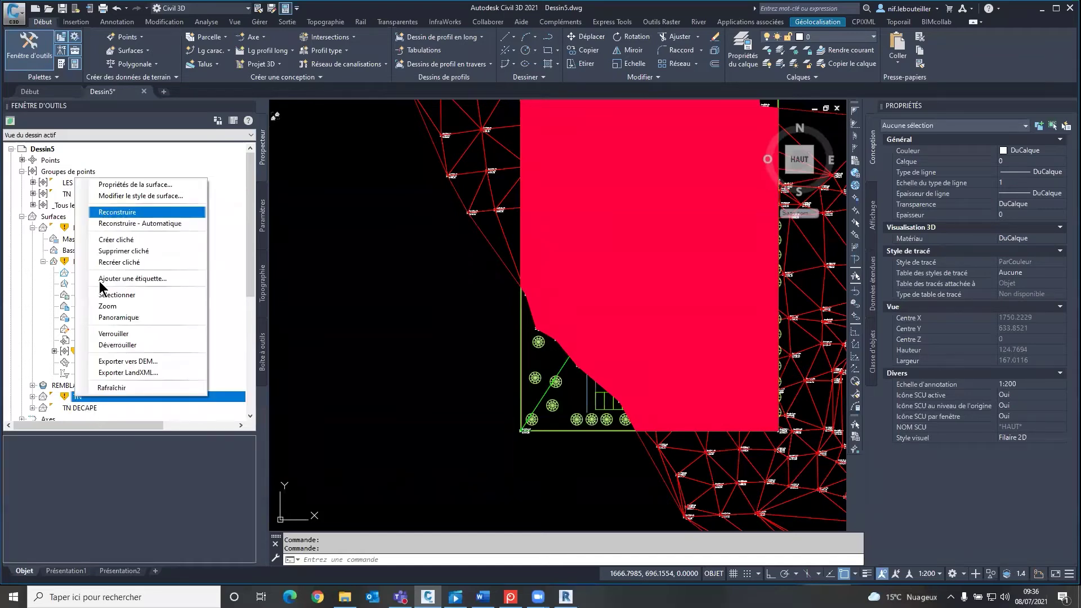
{"action": "key", "text": "Escape"}
Rebuild the LES RITALS surface
{"action": "right_click", "coordinate": [74, 387]}
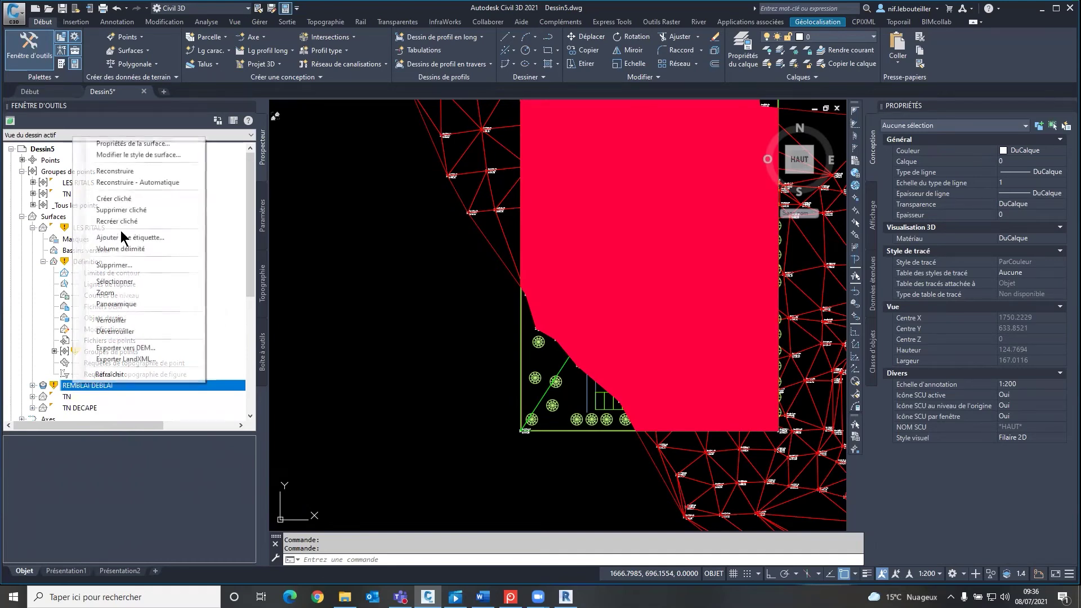
{"action": "left_click", "coordinate": [130, 184]}
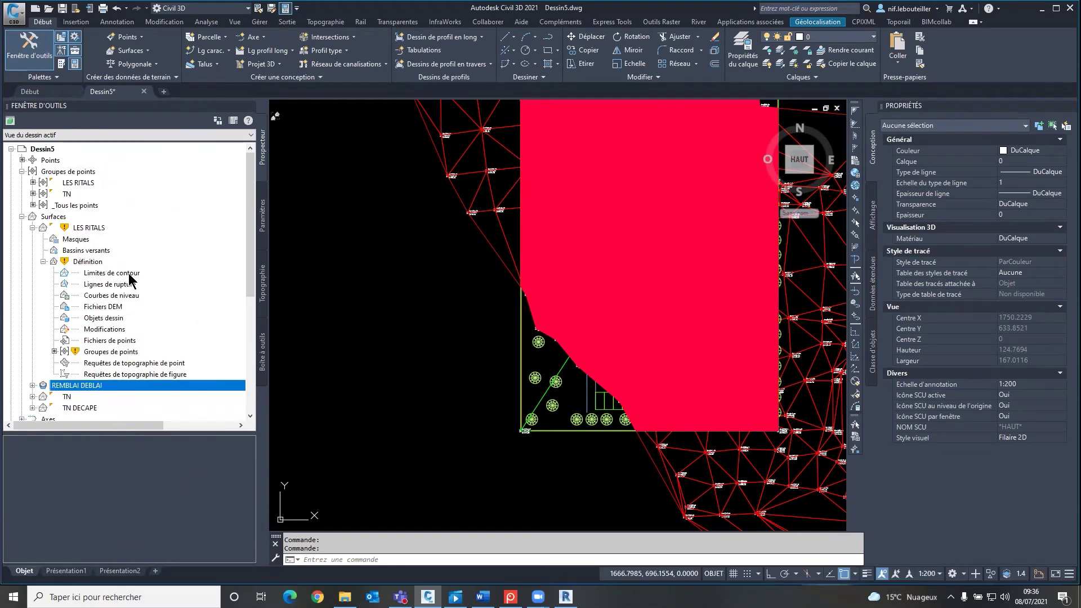
{"action": "right_click", "coordinate": [103, 353]}
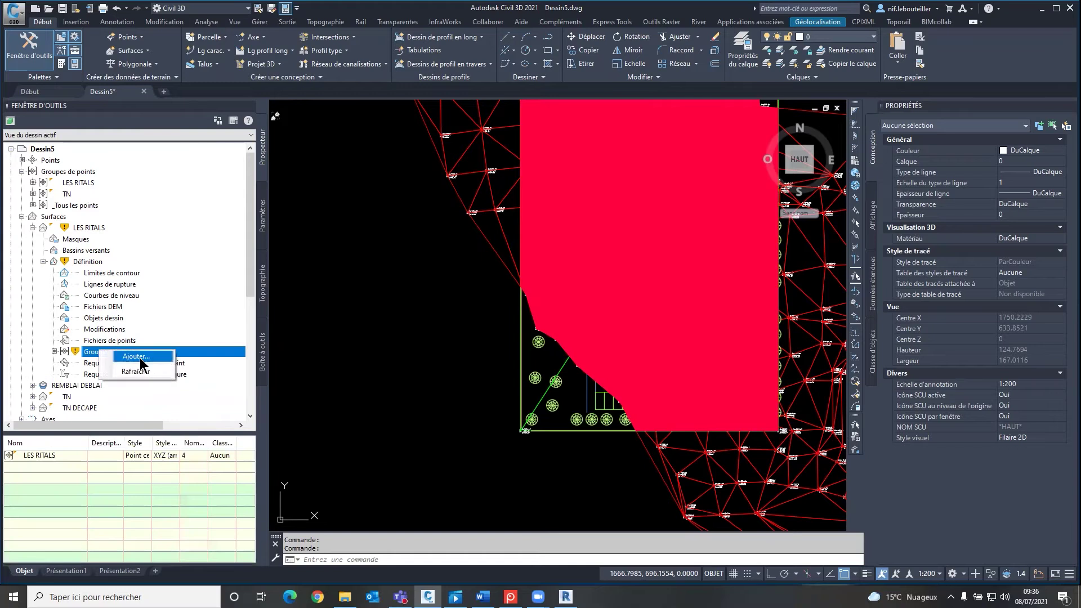
{"action": "left_click", "coordinate": [145, 368]}
{"action": "left_click", "coordinate": [86, 262]}
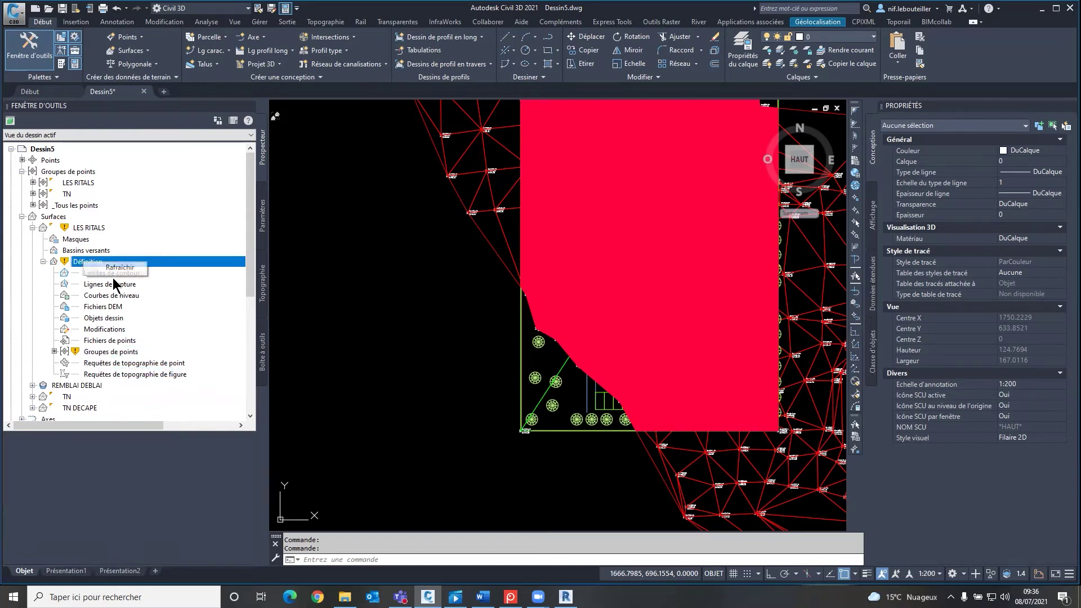
{"action": "left_click", "coordinate": [81, 228]}
{"action": "right_click", "coordinate": [80, 228]}
{"action": "left_click", "coordinate": [128, 258]}
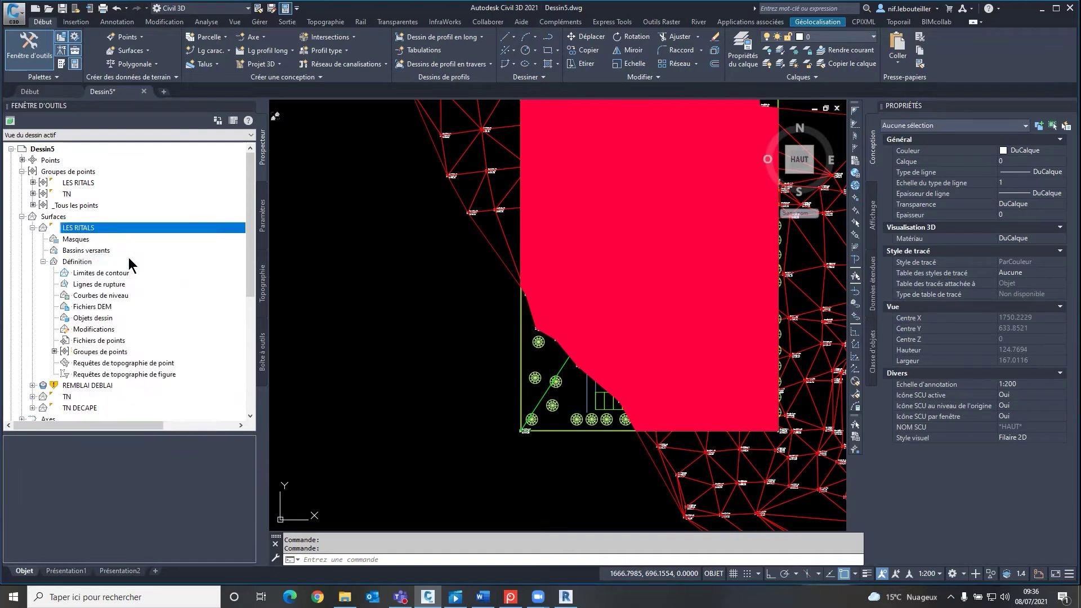
Rebuild the REMBLAI DEBLAI surface and select it in the drawing
{"action": "left_click", "coordinate": [85, 386]}
{"action": "right_click", "coordinate": [86, 384]}
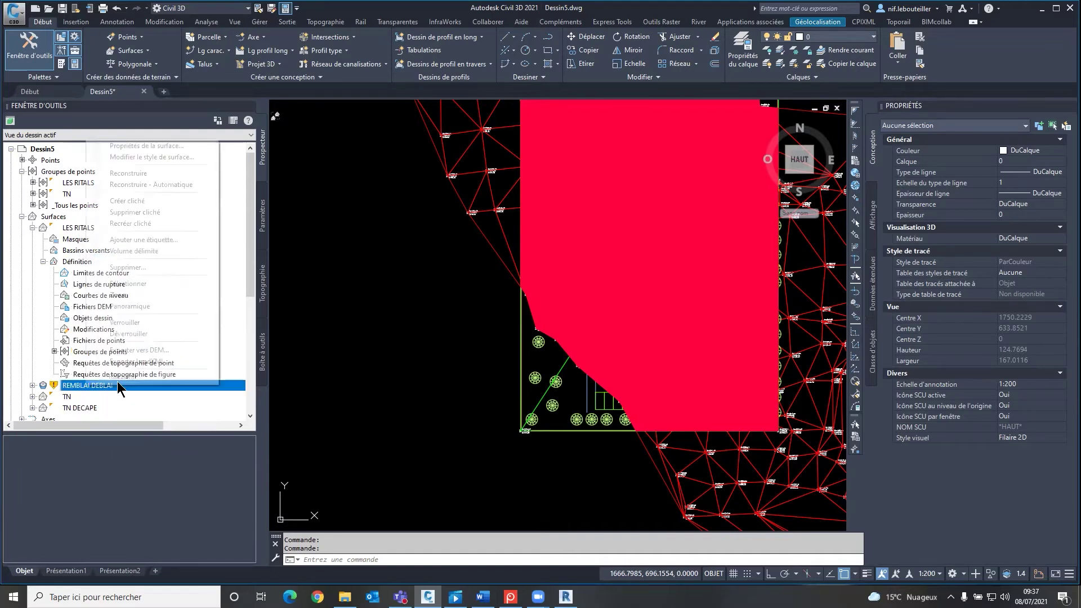
{"action": "left_click", "coordinate": [148, 177]}
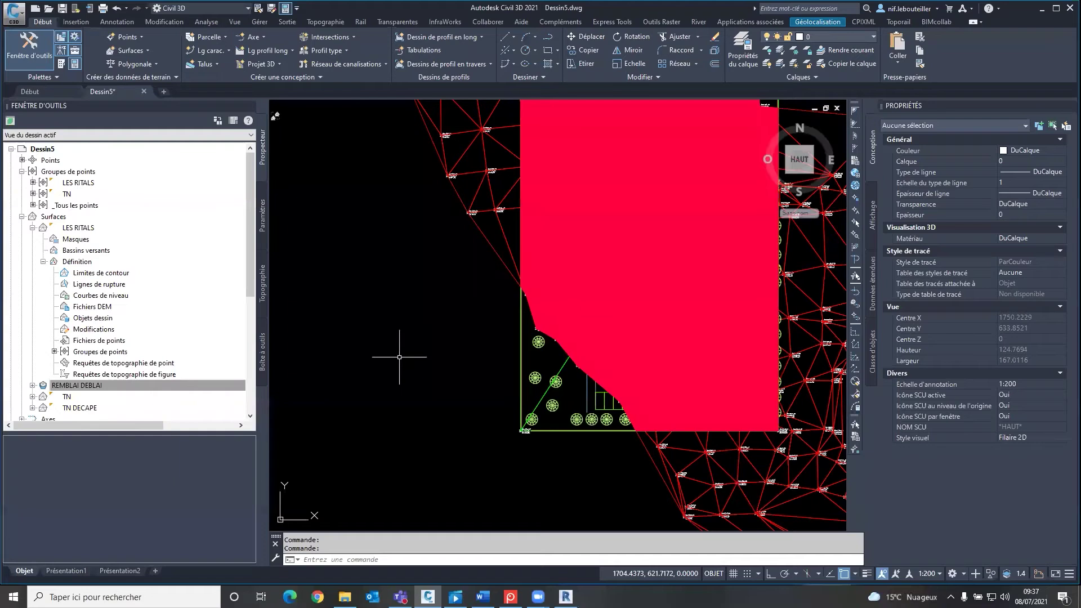
{"action": "scroll", "coordinate": [399, 357], "scroll_direction": "down", "scroll_amount": 2}
{"action": "key", "text": "Escape"}
{"action": "key", "text": "Escape"}
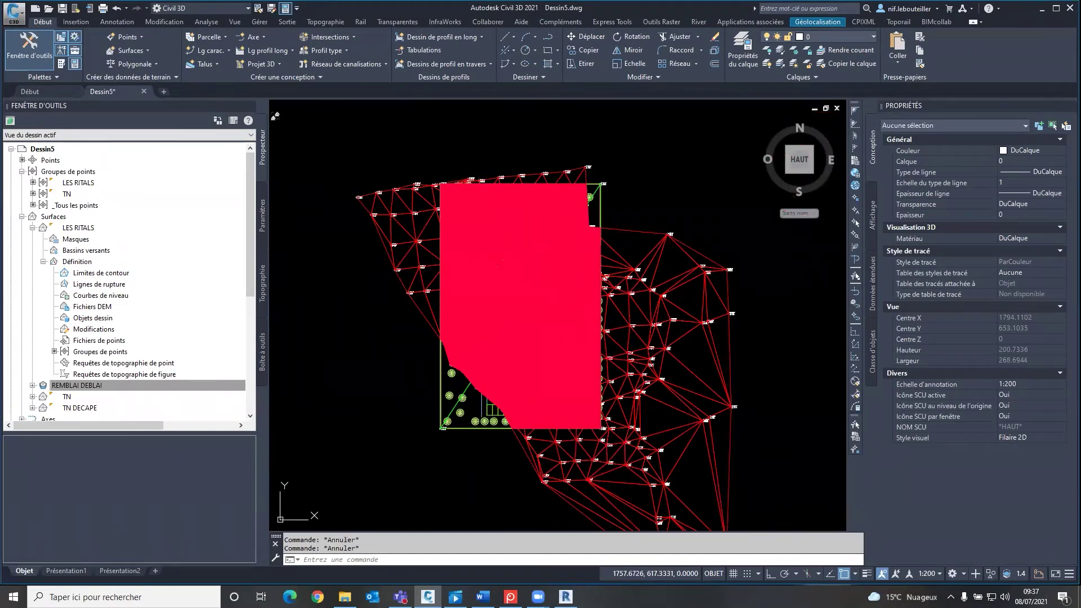
{"action": "left_click", "coordinate": [436, 362]}
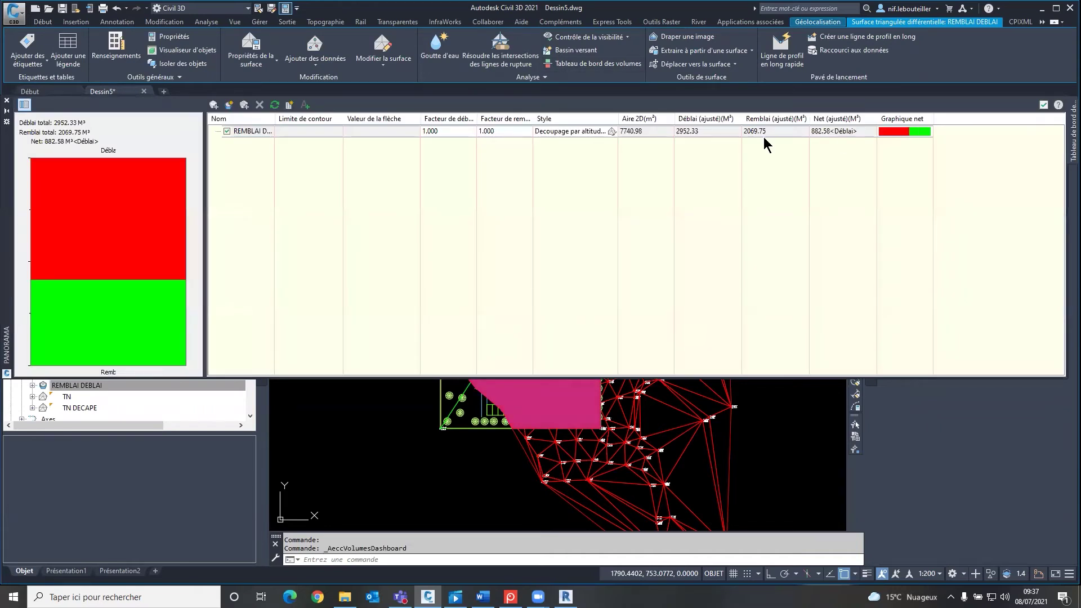
Refresh volumes (2952.33 m³ cut, 2069.75 m³ fill), remove the REMBLAI DEBLAI entry, close the dashboard
{"action": "left_click", "coordinate": [274, 105]}
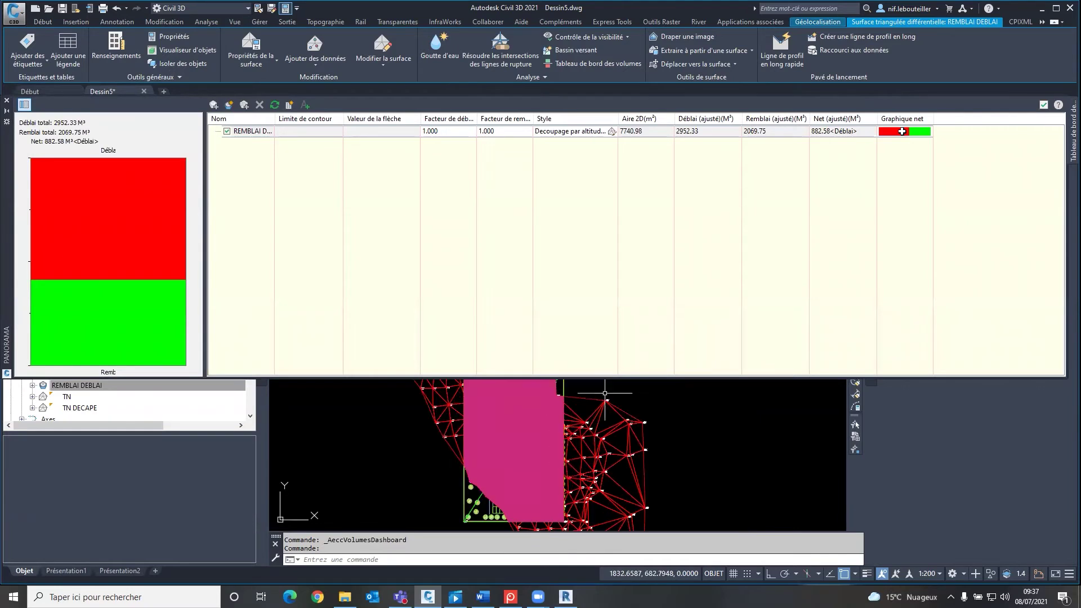
{"action": "left_click", "coordinate": [213, 132]}
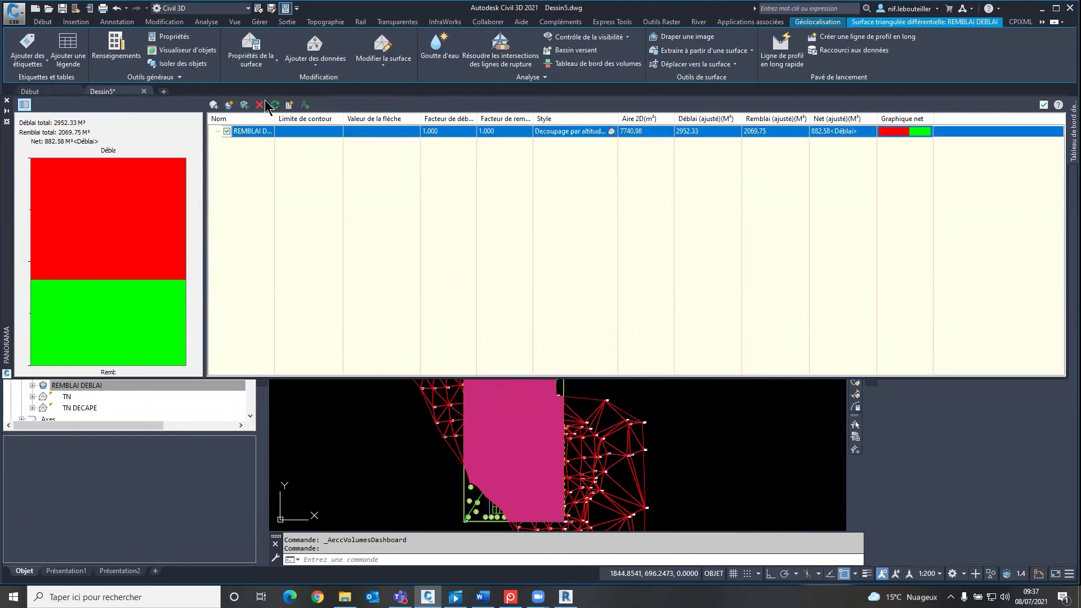
{"action": "left_click", "coordinate": [260, 105]}
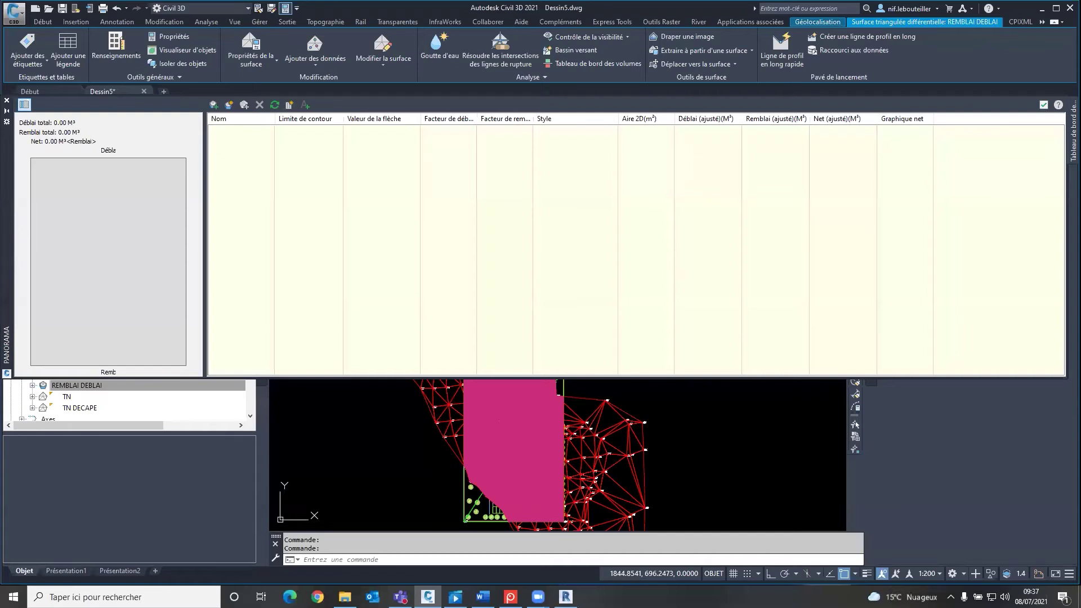
{"action": "left_click", "coordinate": [7, 100]}
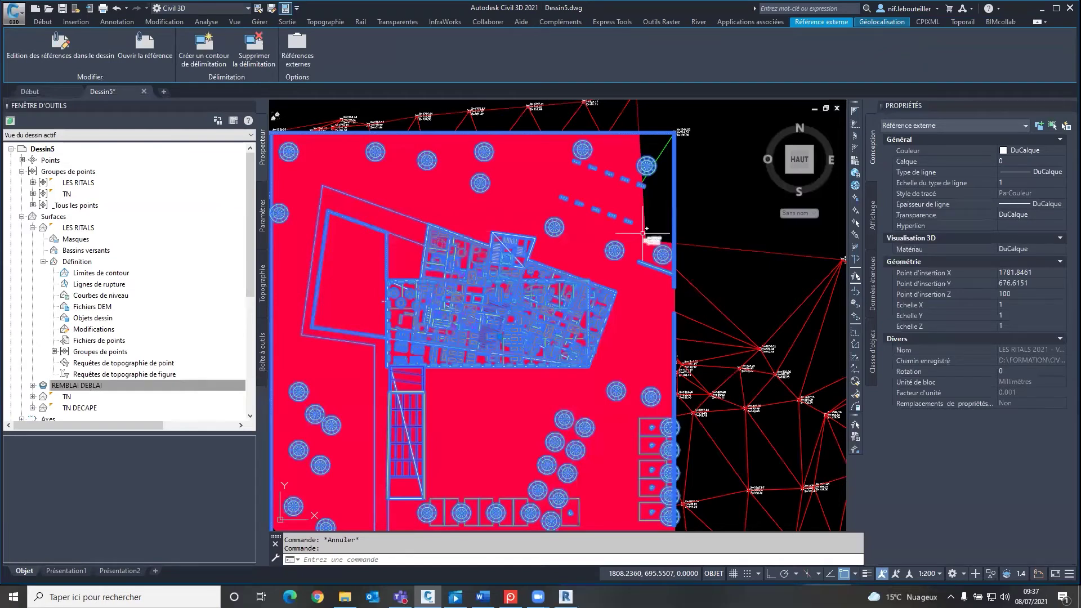
Delete the REMBLAI DEBLAI surface, collapse LES RITALS, and show the surface creation menu
{"action": "key", "text": "Delete"}
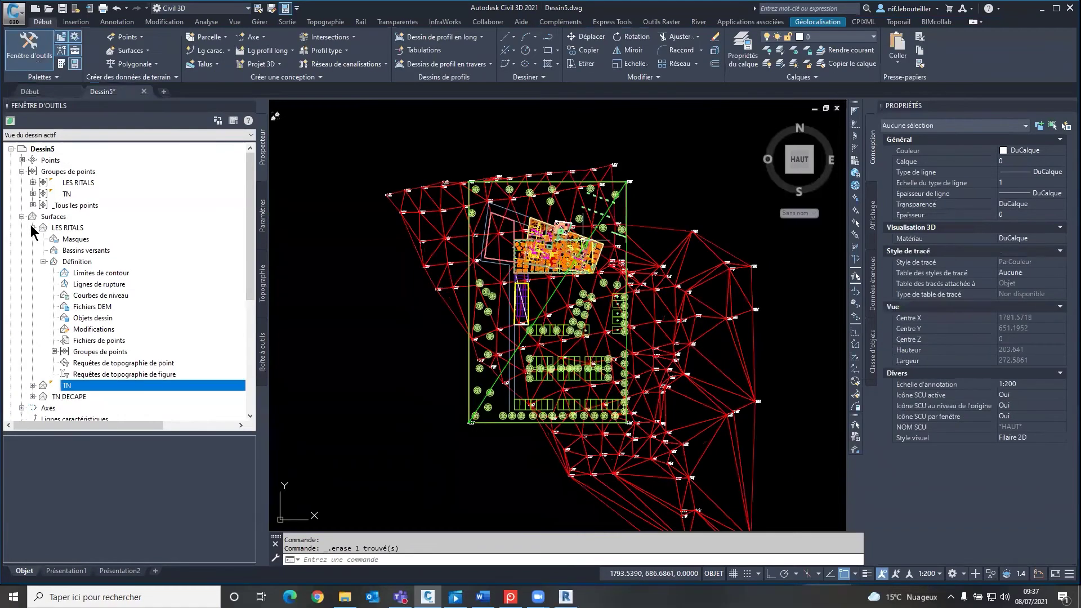
{"action": "double_click", "coordinate": [67, 229]}
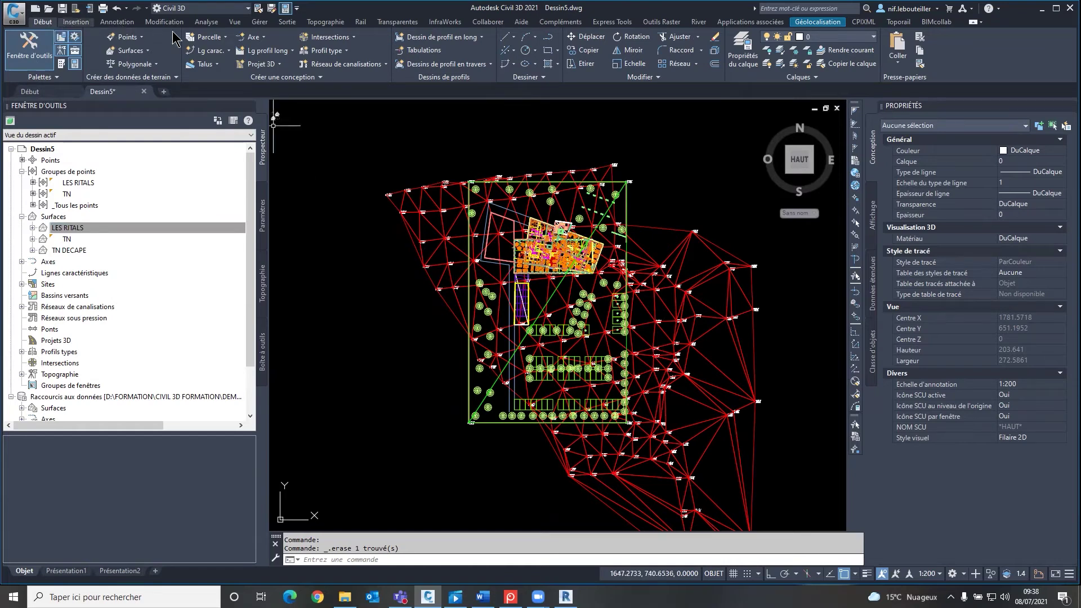
{"action": "left_click", "coordinate": [148, 51]}
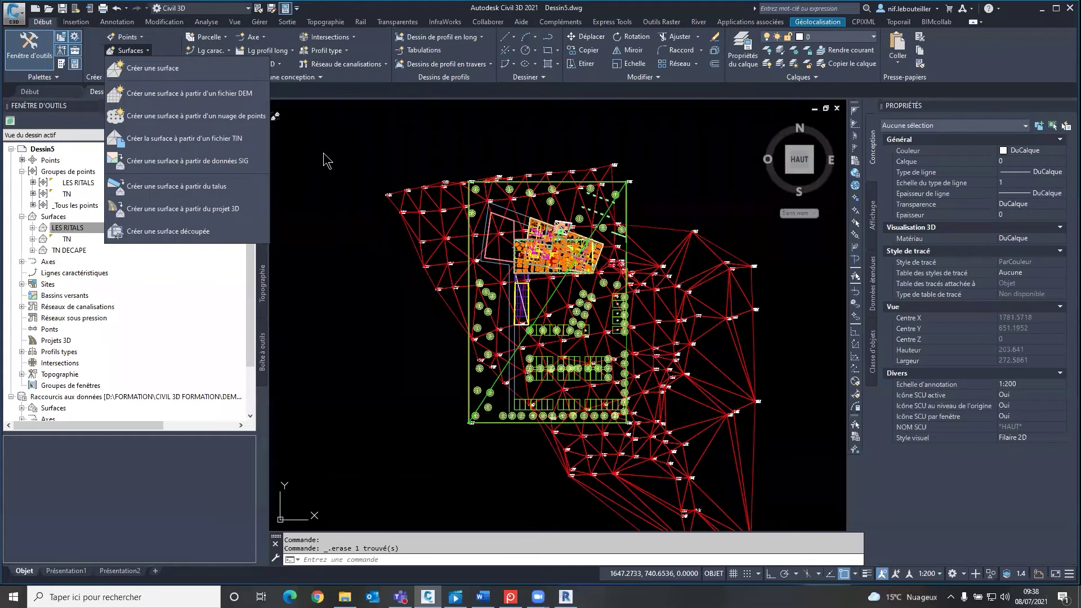
Start a differential surface named REMBLAI DEBLAI with the Découpage par altitude (Solide2D) style
{"action": "left_click", "coordinate": [661, 263]}
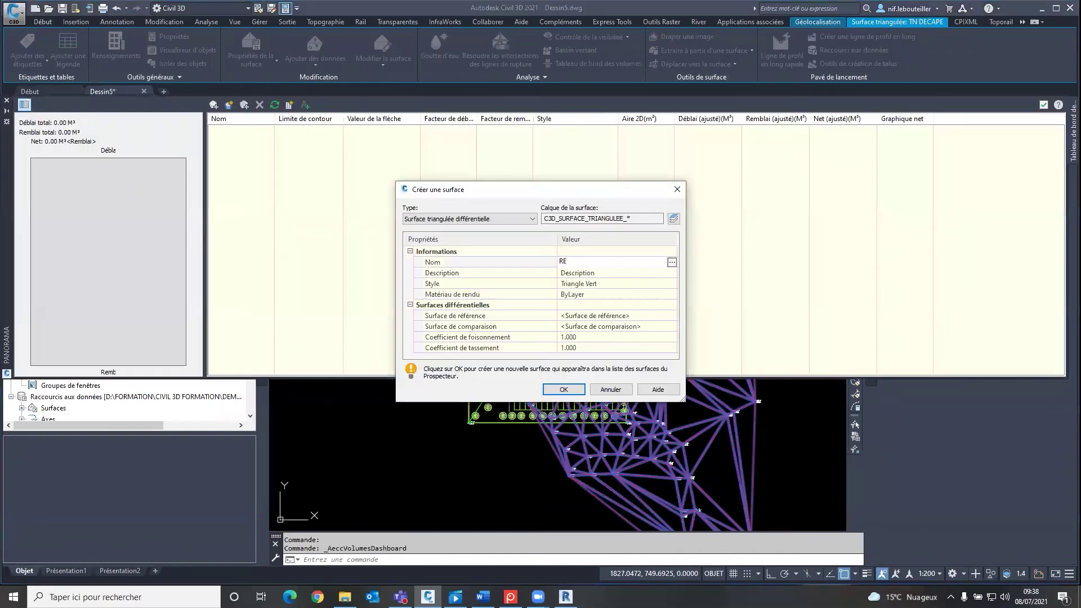
{"action": "type", "text": "MBLAI DEBLAI"}
{"action": "left_click", "coordinate": [671, 282]}
{"action": "left_click", "coordinate": [671, 283]}
{"action": "left_click", "coordinate": [371, 236]}
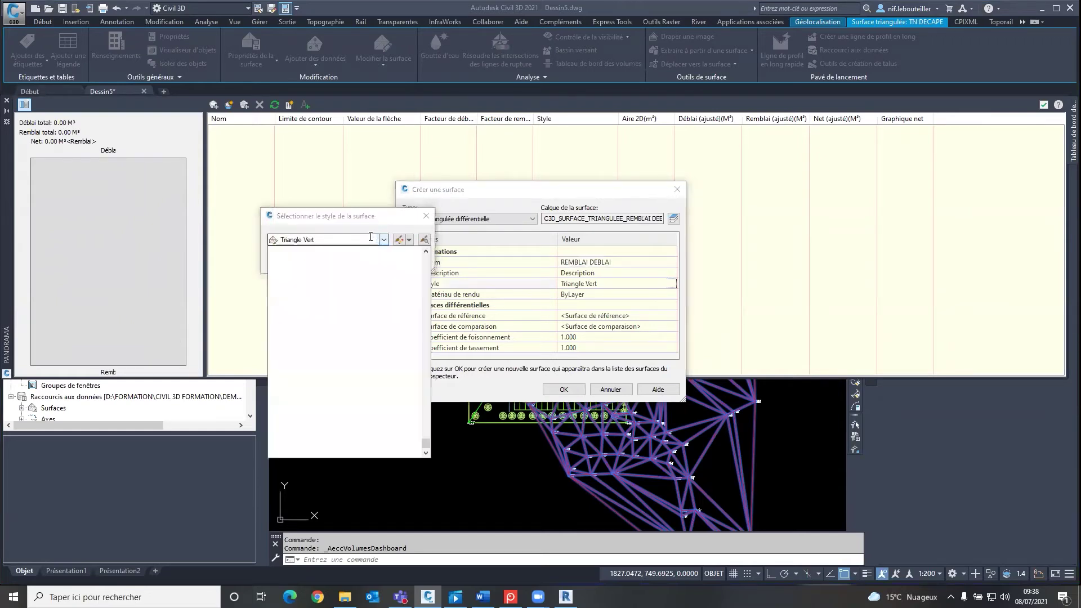
{"action": "key", "text": "d"}
{"action": "key", "text": "Down"}
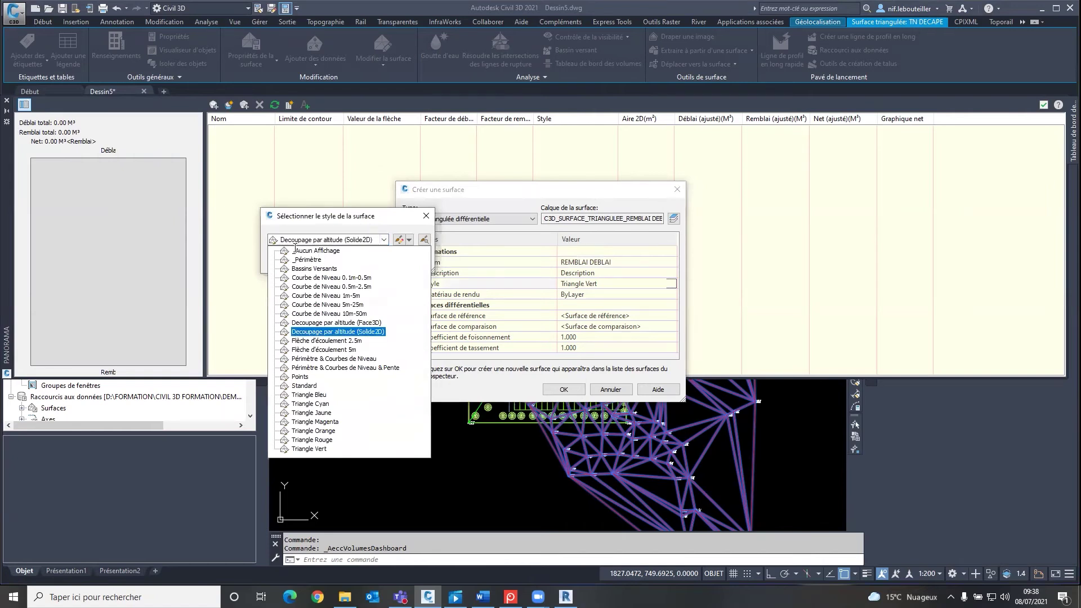
{"action": "key", "text": "Return"}
{"action": "key", "text": "Return"}
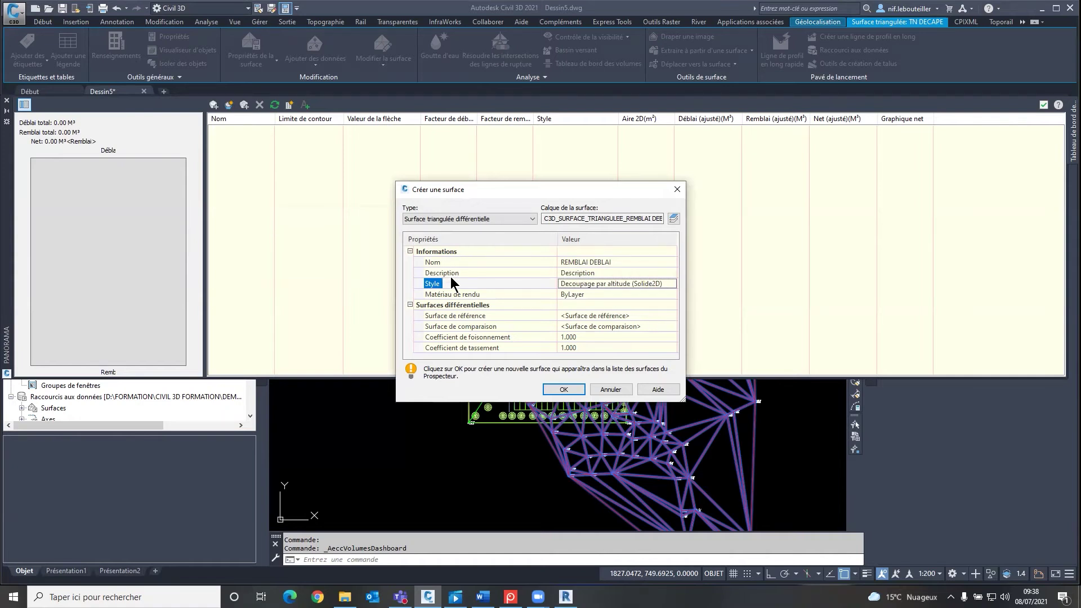
Use TN DECAPE as reference and LES RITALS as comparison surface, then create it
{"action": "left_click", "coordinate": [655, 319]}
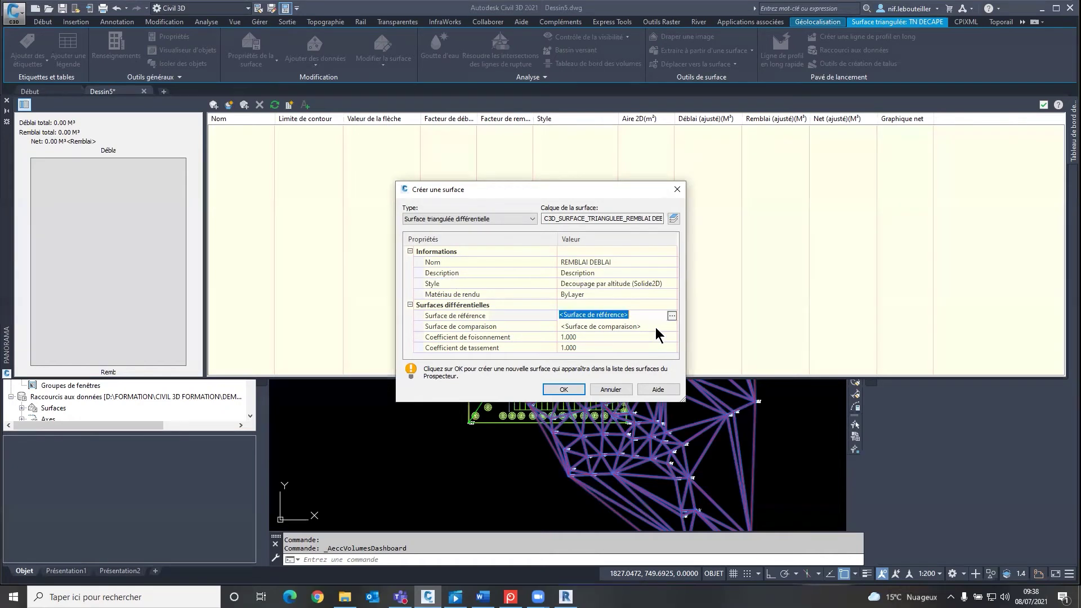
{"action": "left_click", "coordinate": [655, 325]}
{"action": "left_click", "coordinate": [671, 326]}
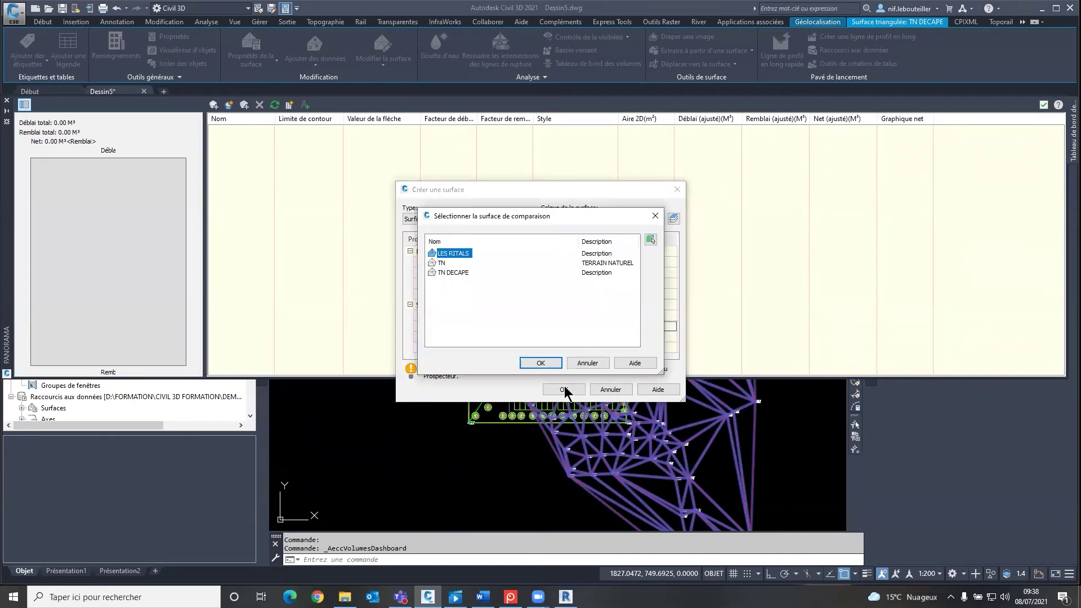
{"action": "key", "text": "Return"}
{"action": "key", "text": "Return"}
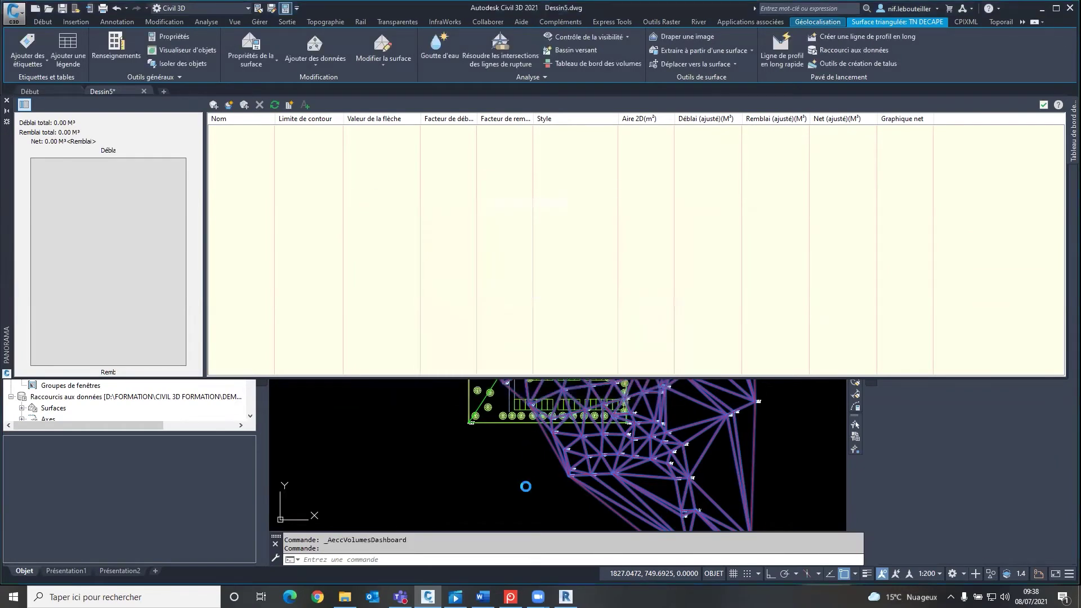
{"action": "scroll", "coordinate": [532, 461], "scroll_direction": "down", "scroll_amount": 5}
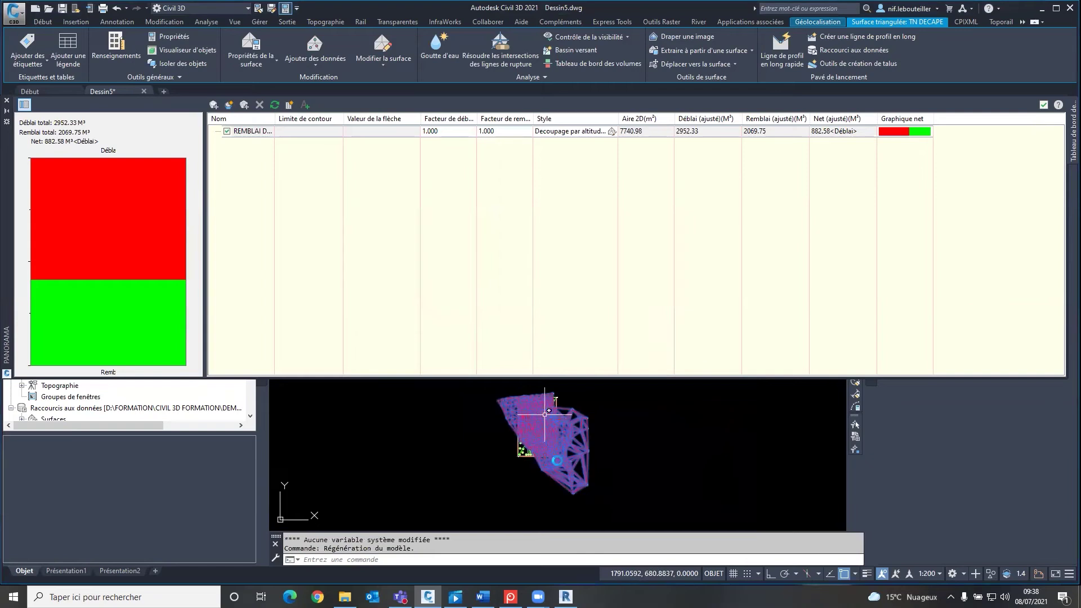
{"action": "scroll", "coordinate": [548, 411], "scroll_direction": "up", "scroll_amount": 5}
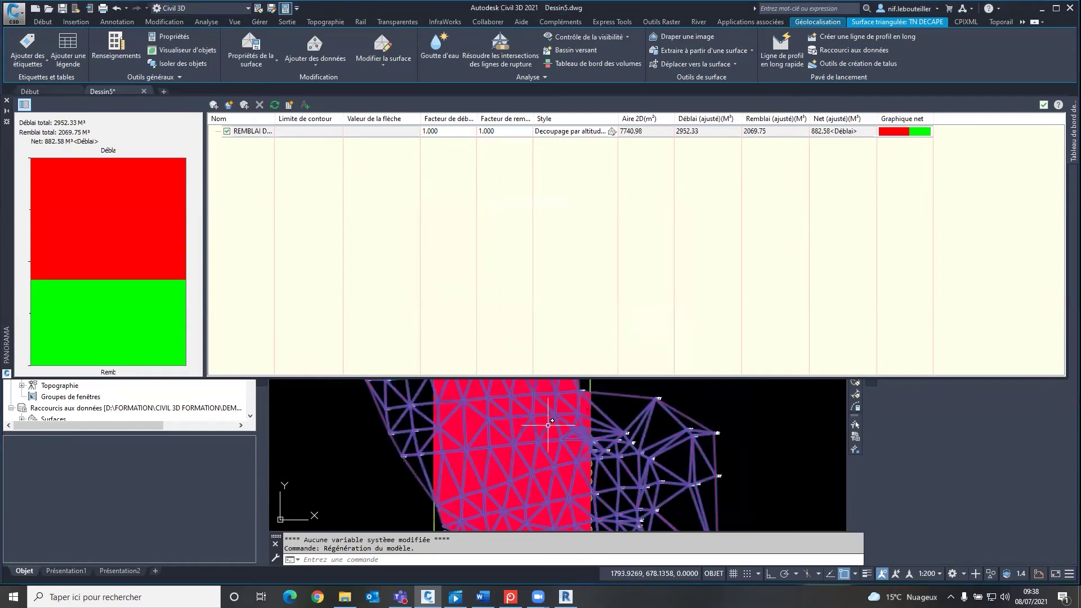
{"action": "scroll", "coordinate": [573, 417], "scroll_direction": "up", "scroll_amount": 1}
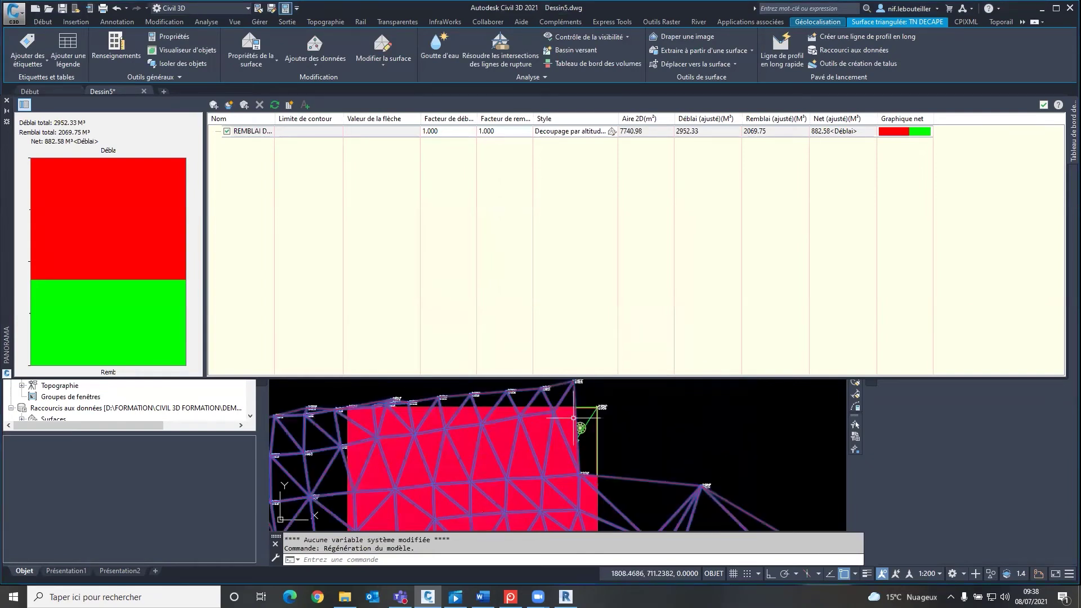
{"action": "scroll", "coordinate": [578, 423], "scroll_direction": "down", "scroll_amount": 2}
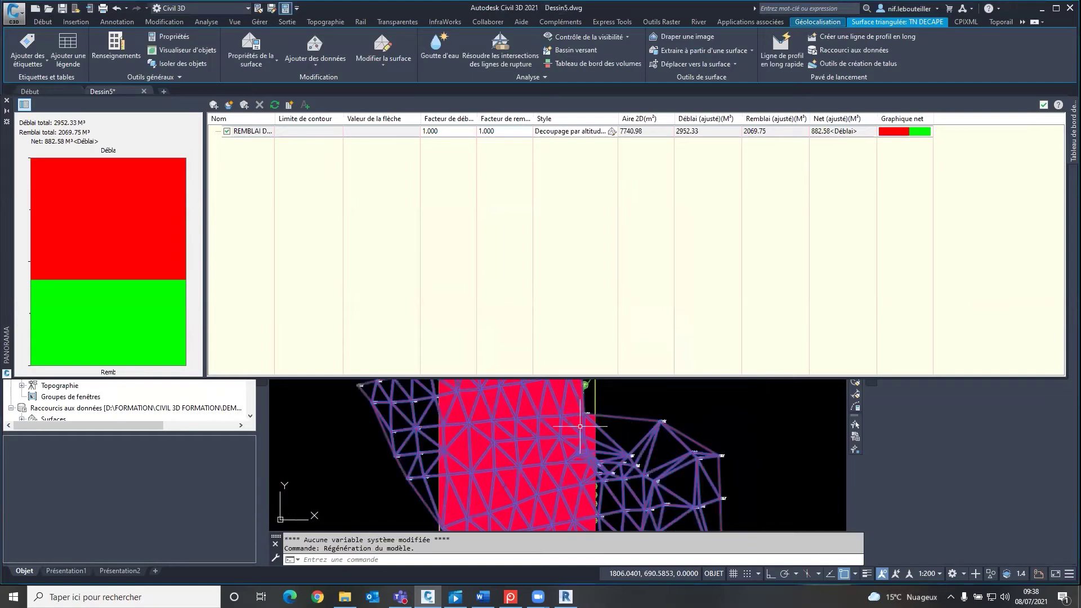
{"action": "key", "text": "Escape"}
{"action": "scroll", "coordinate": [580, 426], "scroll_direction": "down", "scroll_amount": 3}
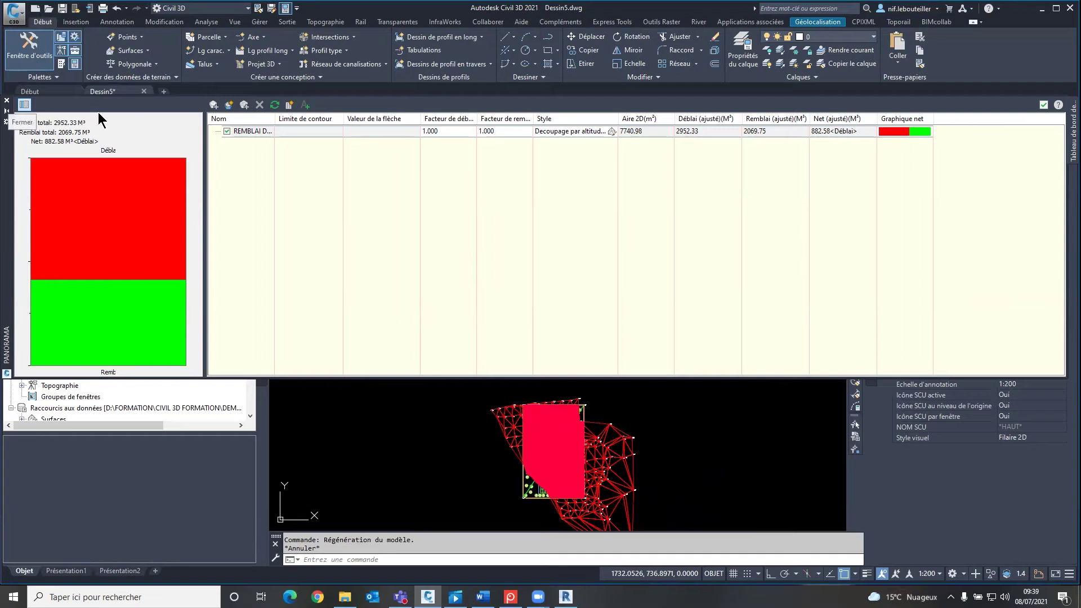
{"action": "left_click", "coordinate": [251, 130]}
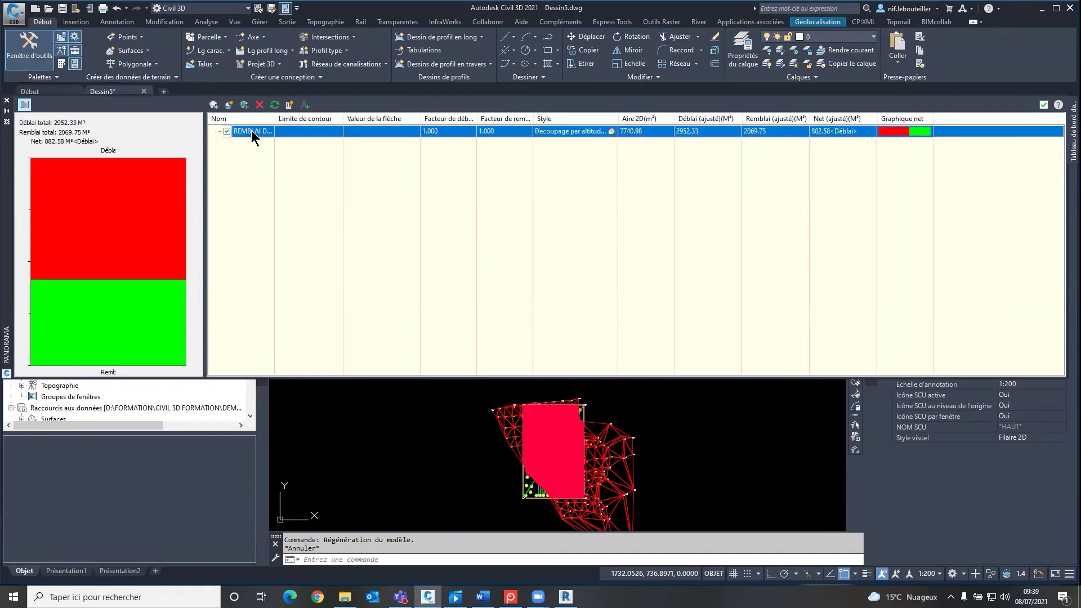
{"action": "left_click", "coordinate": [290, 106]}
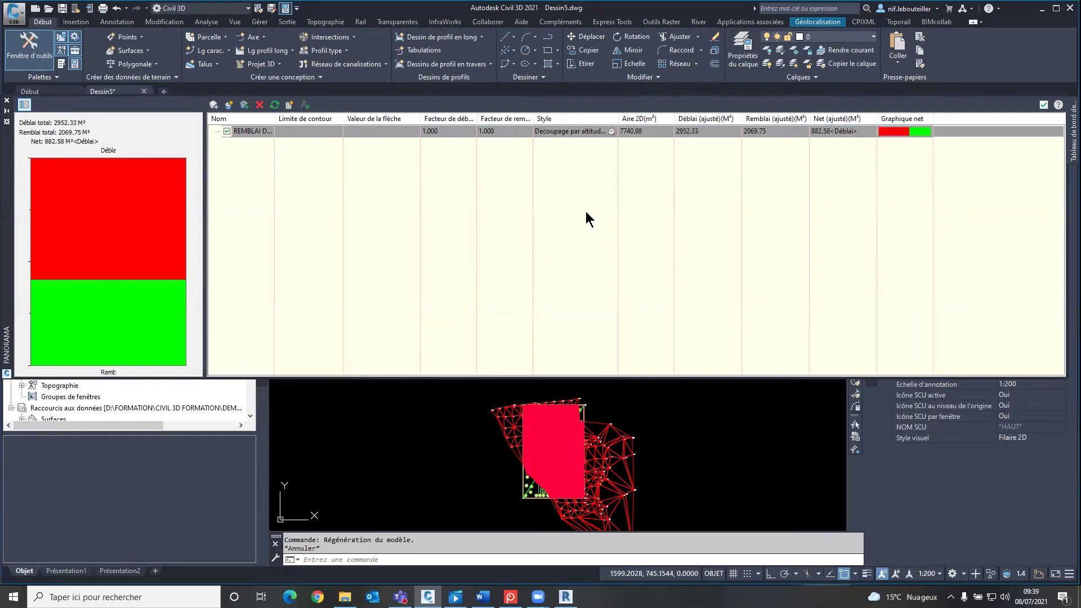
Close the volumes dashboard and delete the recreated REMBLAI DEBLAI surface from the drawing
{"action": "left_click", "coordinate": [6, 101]}
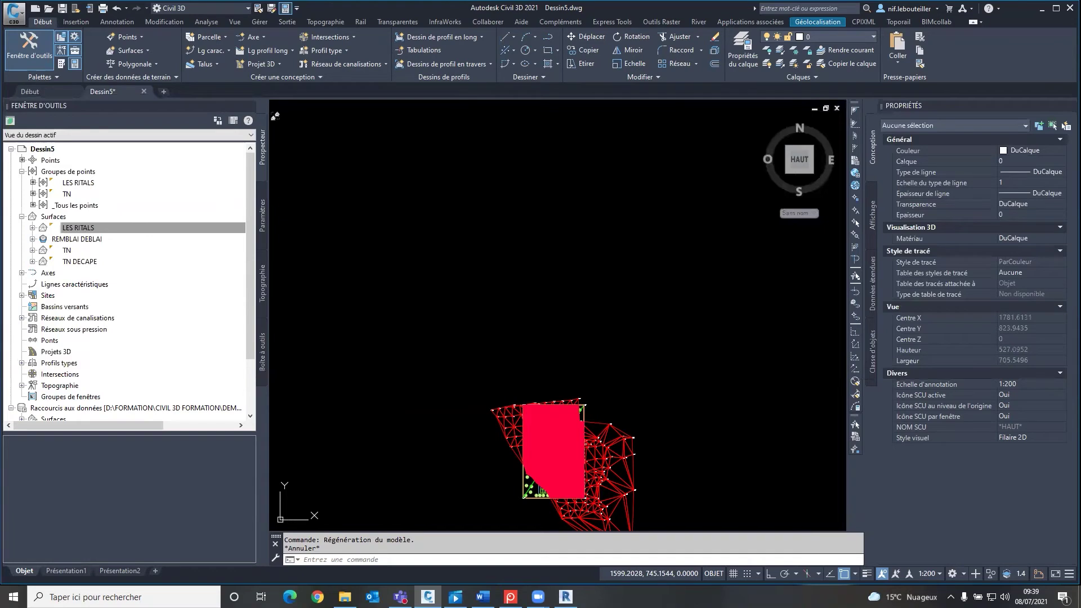
{"action": "scroll", "coordinate": [576, 425], "scroll_direction": "up", "scroll_amount": 8}
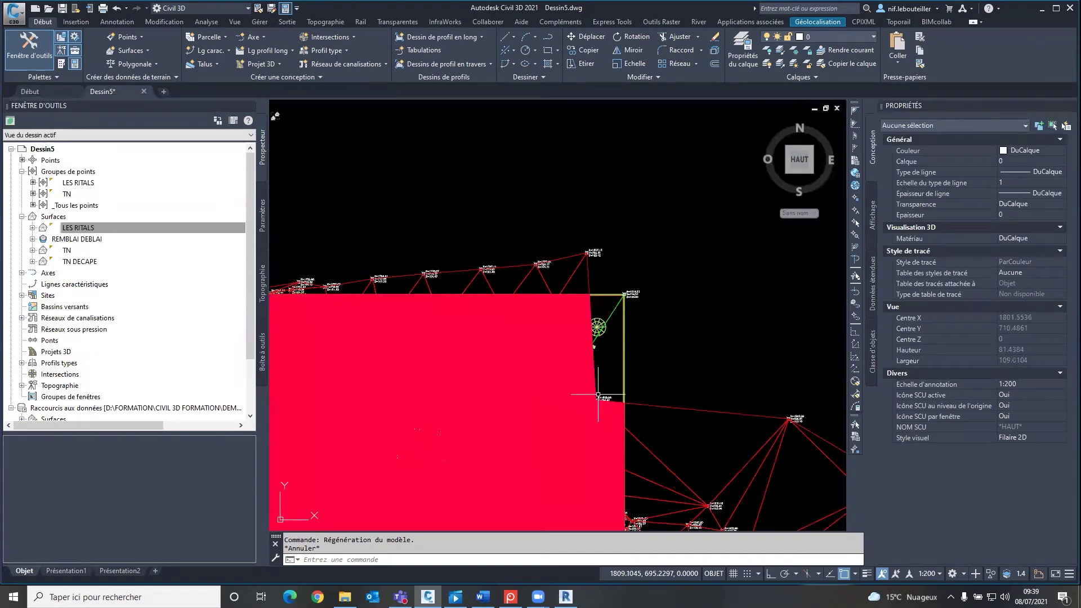
{"action": "left_click", "coordinate": [519, 281]}
{"action": "key", "text": "Delete"}
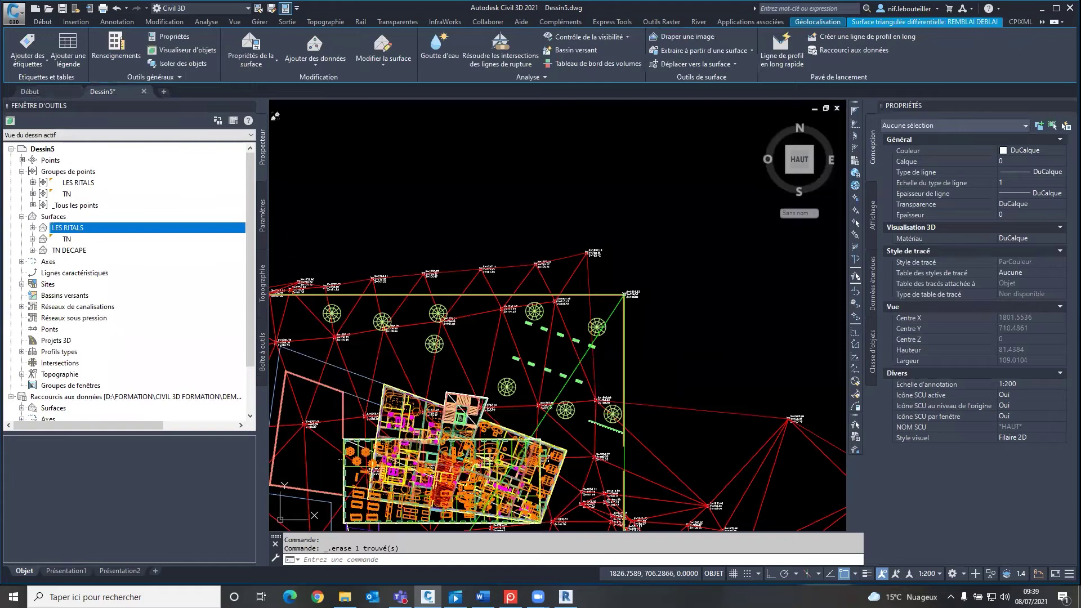
{"action": "scroll", "coordinate": [529, 275], "scroll_direction": "down", "scroll_amount": 2}
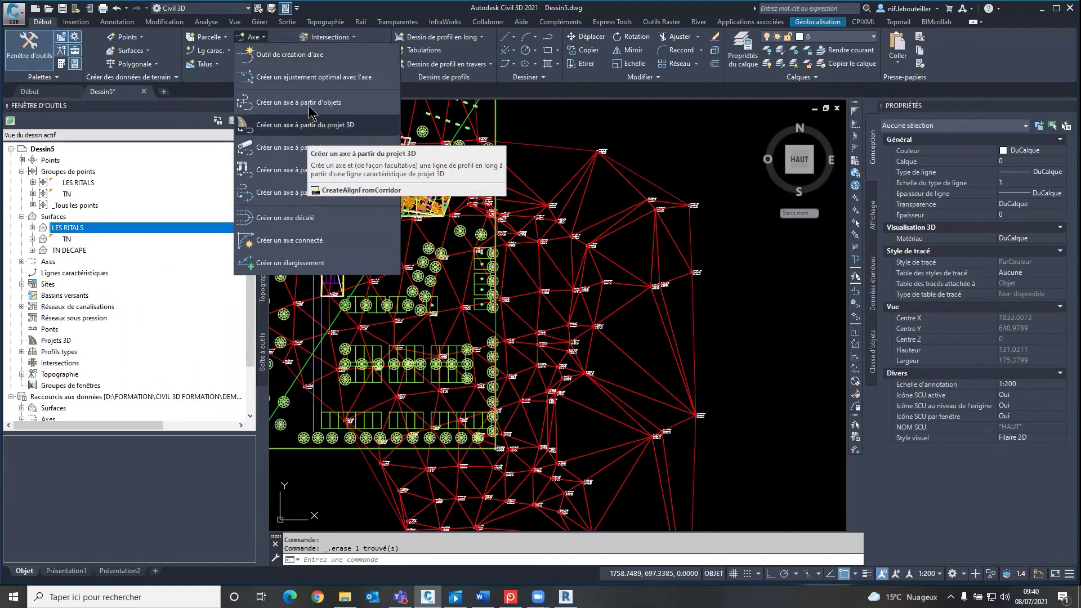
Draw a polyline southward from the site's north edge along the road path, then end it
{"action": "left_click", "coordinate": [536, 127]}
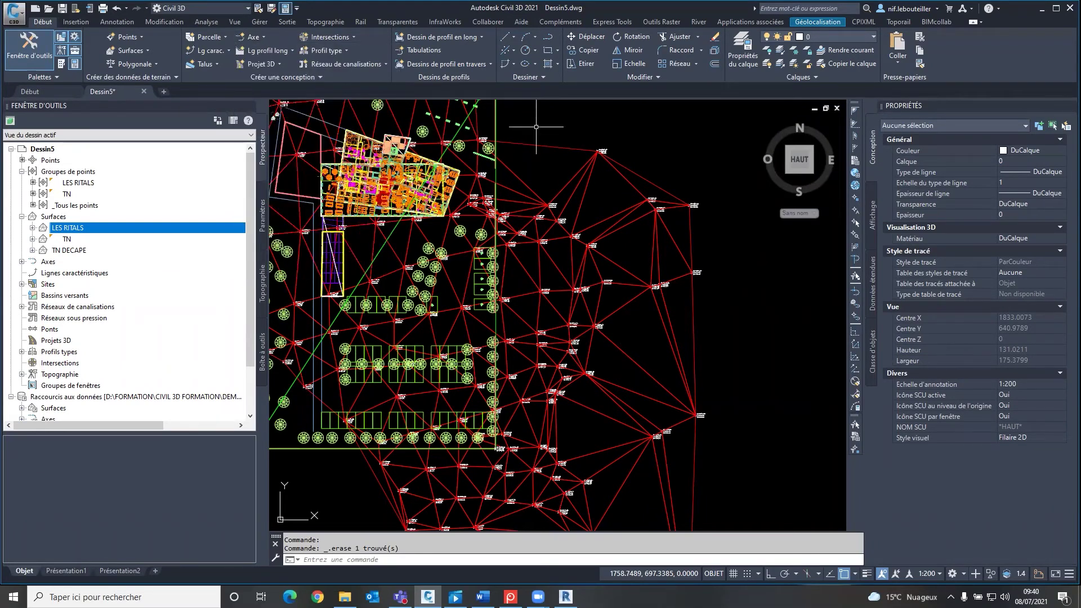
{"action": "left_click", "coordinate": [548, 37]}
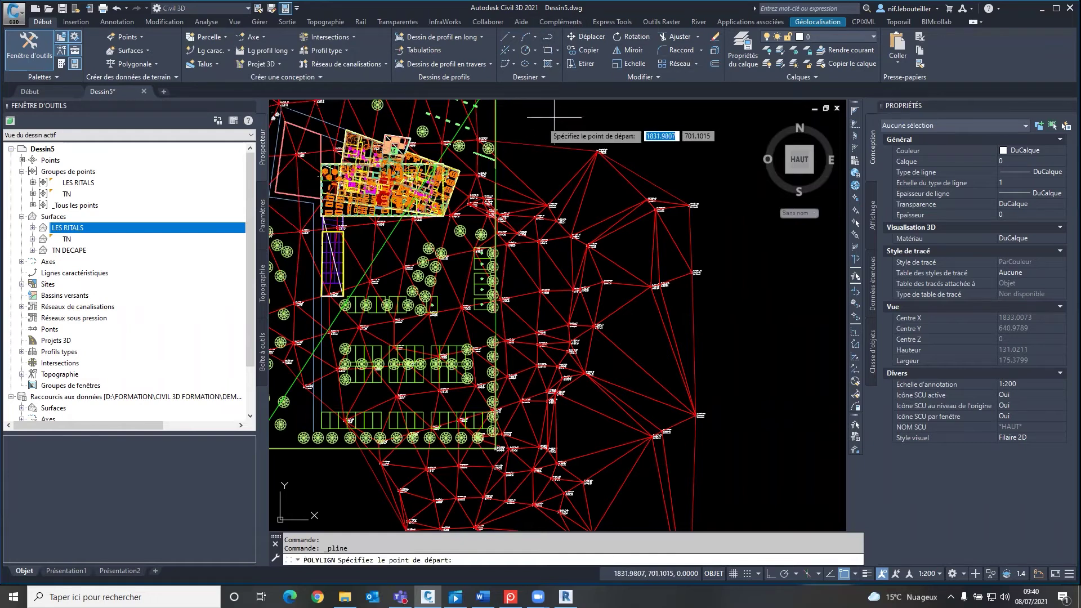
{"action": "left_click", "coordinate": [511, 152]}
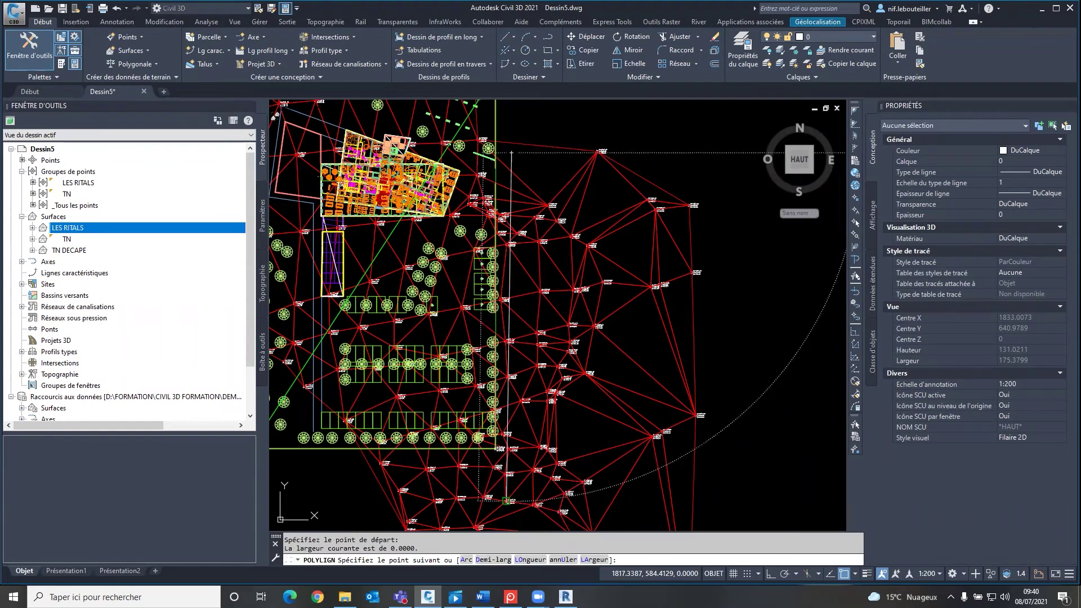
{"action": "left_click", "coordinate": [506, 500]}
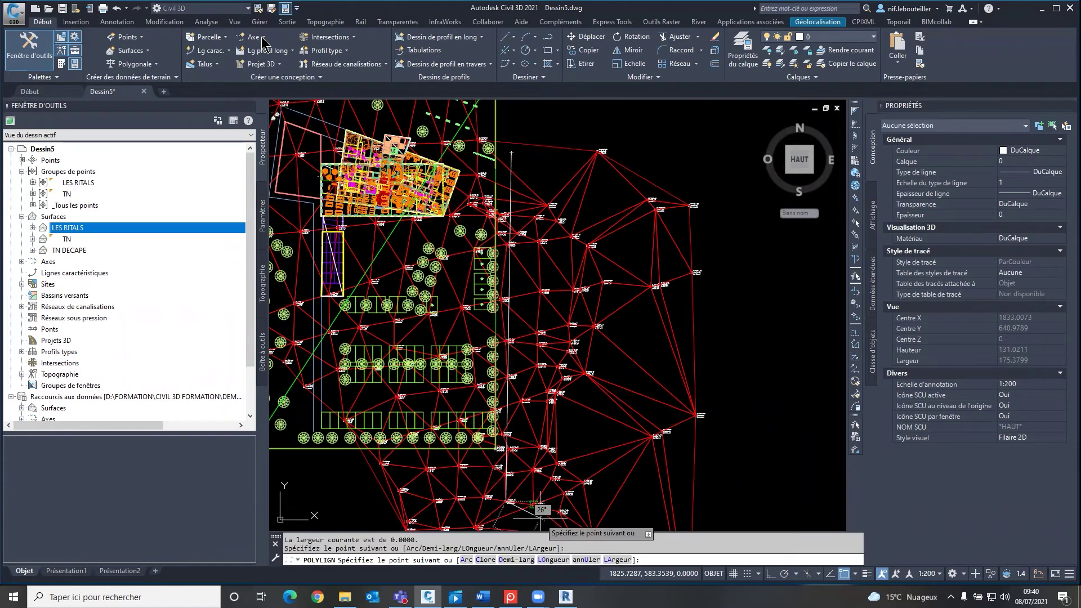
{"action": "middle_click_drag", "start_coordinate": [538, 519], "coordinate": [516, 354]}
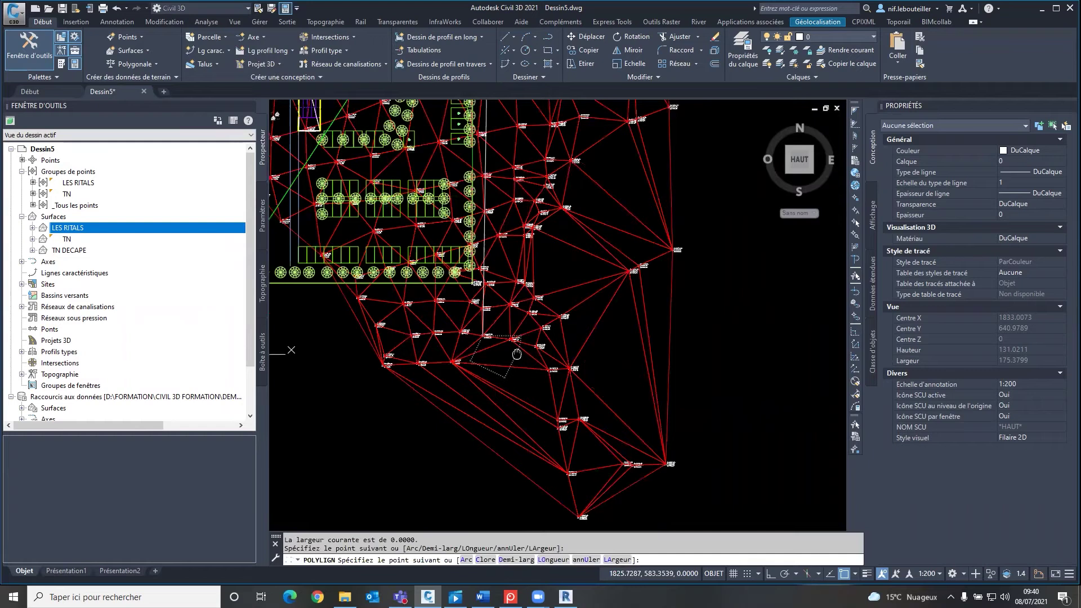
{"action": "key", "text": "Escape"}
{"action": "scroll", "coordinate": [560, 155], "scroll_direction": "up", "scroll_amount": 2}
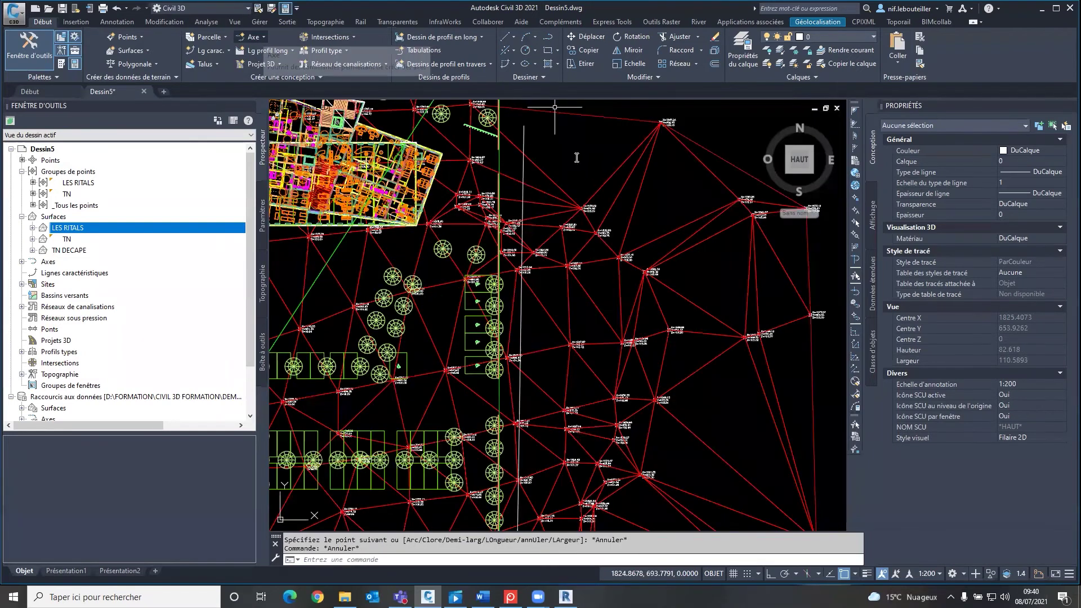
Create alignment AXE PRINCIPAL from the polyline using the Axe conception style
{"action": "left_click", "coordinate": [556, 148]}
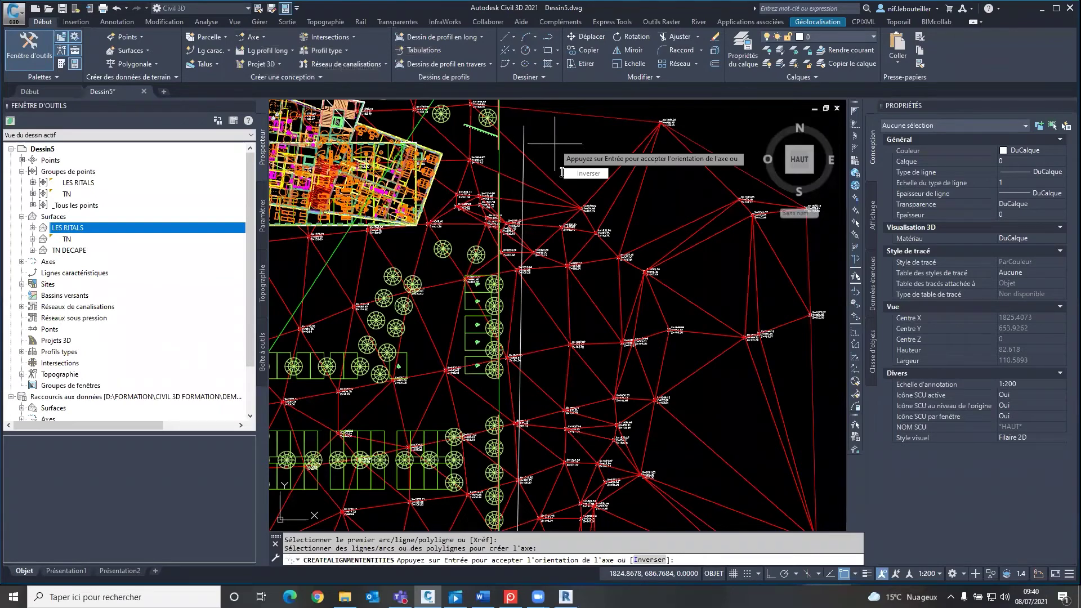
{"action": "key", "text": "Return"}
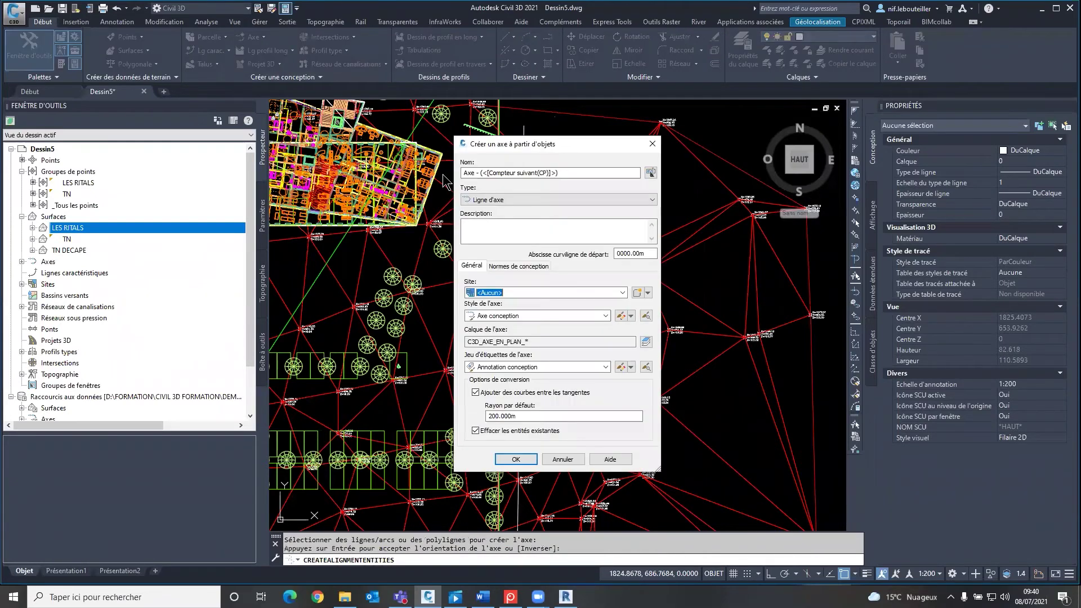
{"action": "triple_click", "coordinate": [507, 173]}
{"action": "type", "text": "AXE"}
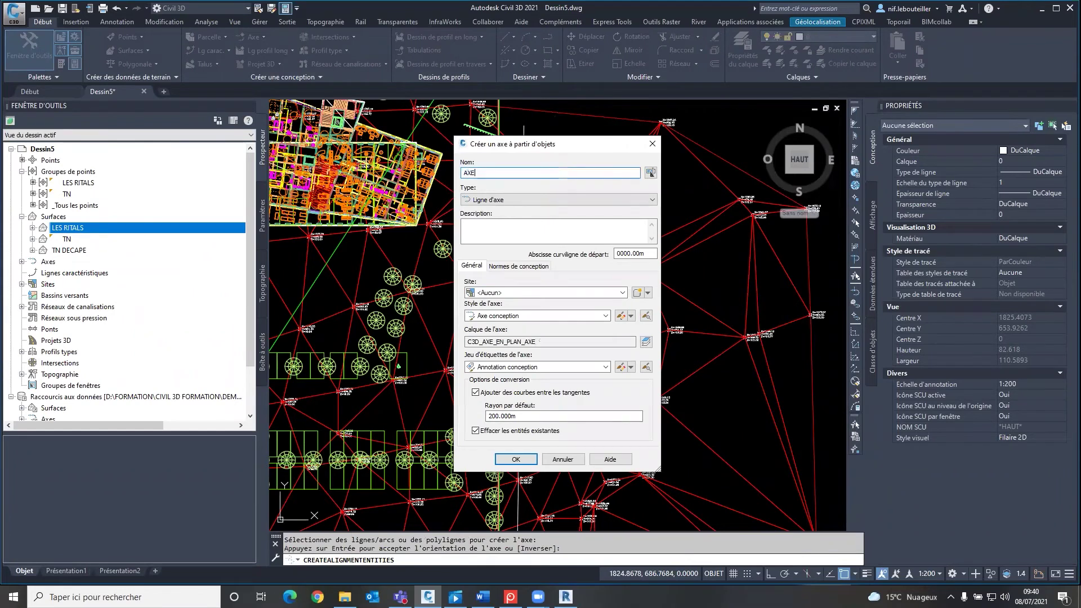
{"action": "type", "text": " PRINCI"}
{"action": "type", "text": "PAL"}
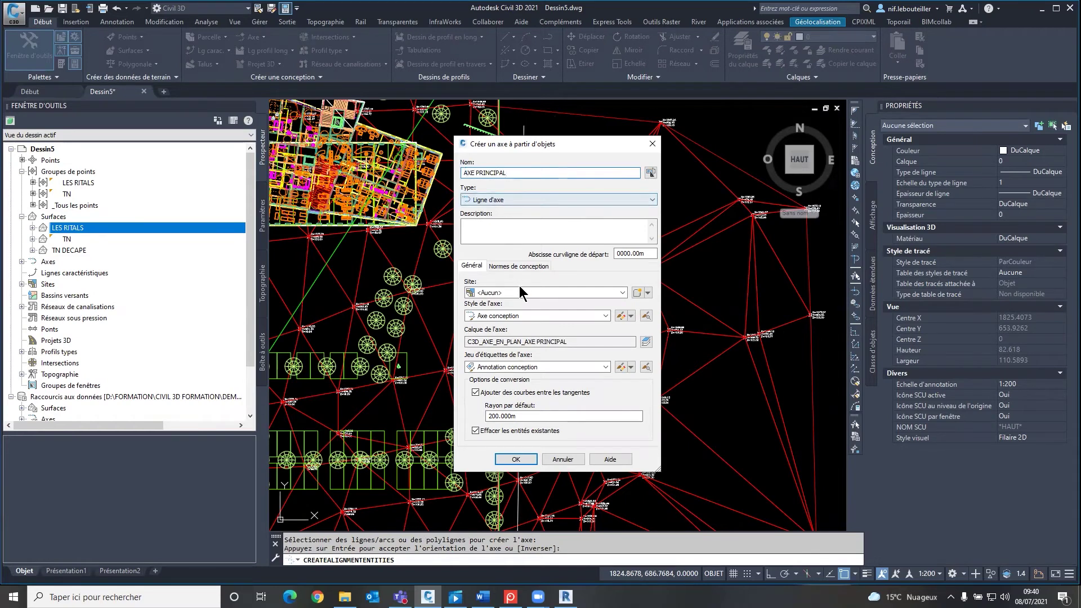
{"action": "left_click", "coordinate": [605, 315]}
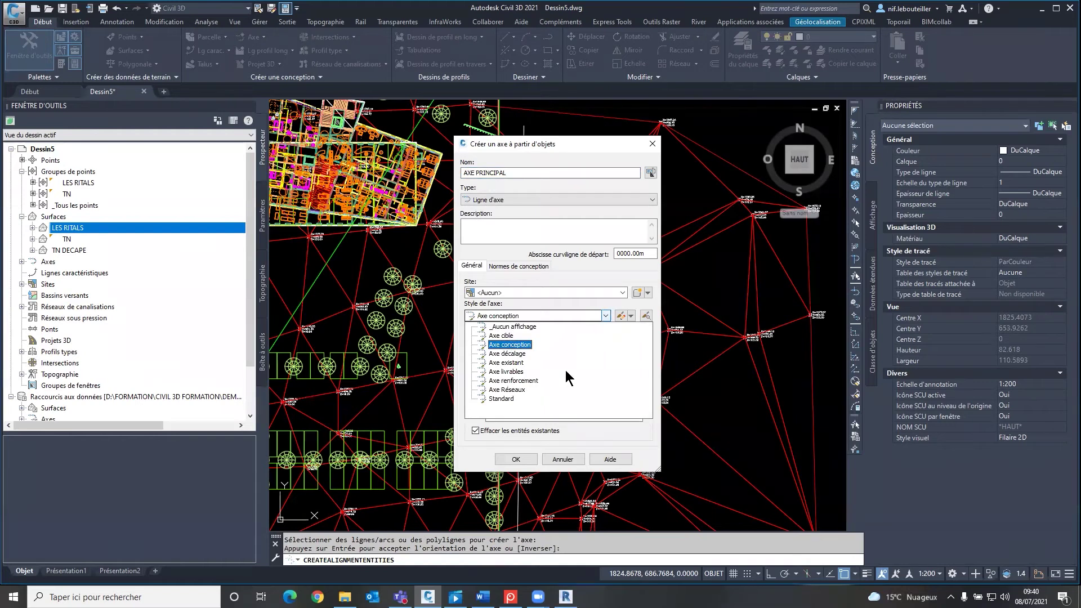
{"action": "left_click", "coordinate": [532, 457]}
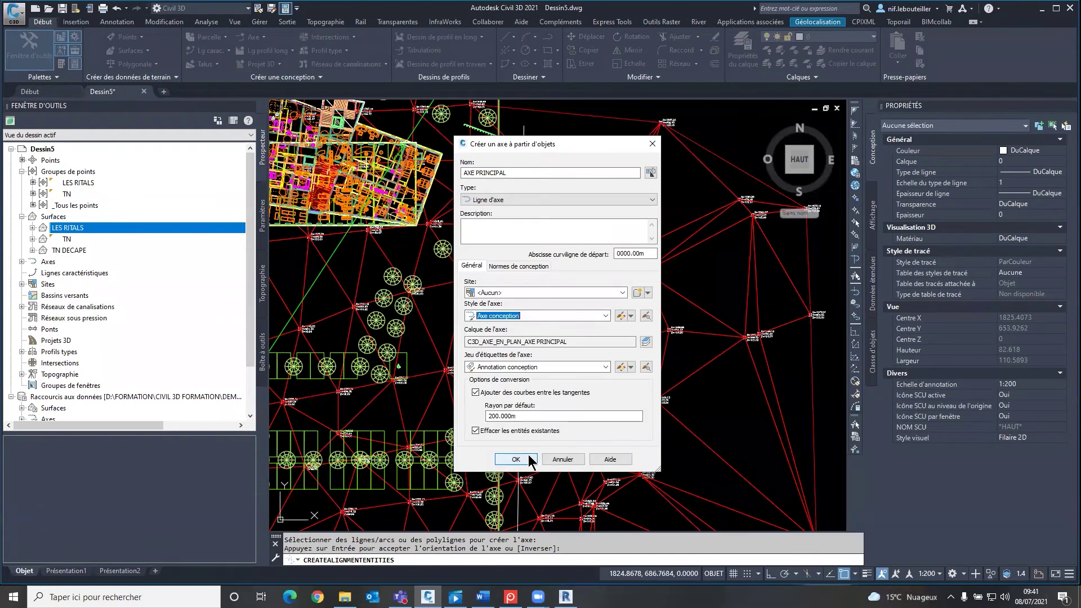
{"action": "left_click", "coordinate": [516, 458]}
{"action": "left_click", "coordinate": [516, 459]}
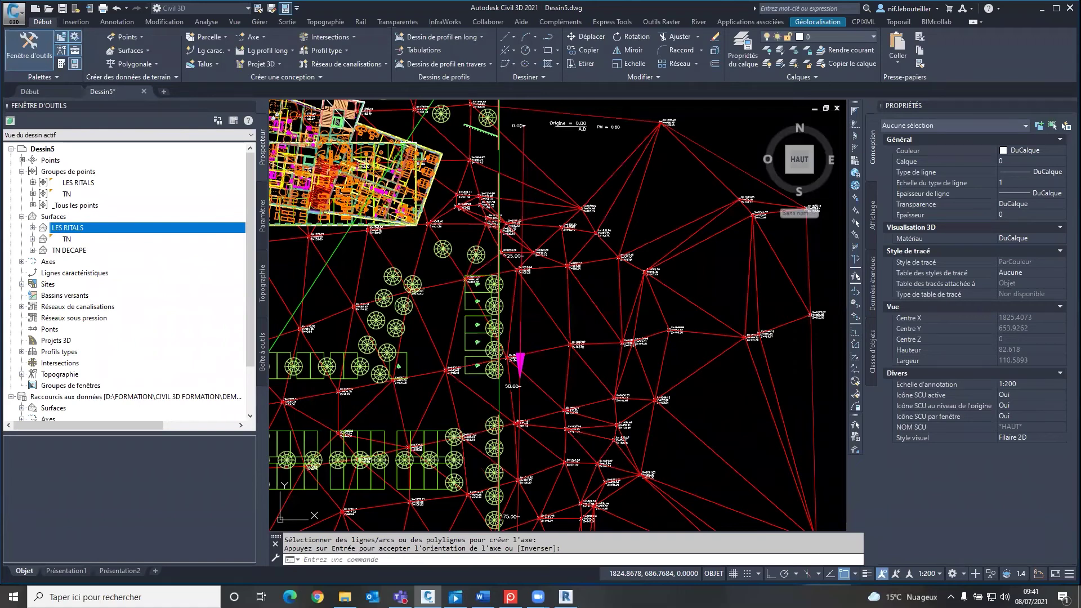
{"action": "scroll", "coordinate": [542, 274], "scroll_direction": "down", "scroll_amount": 5}
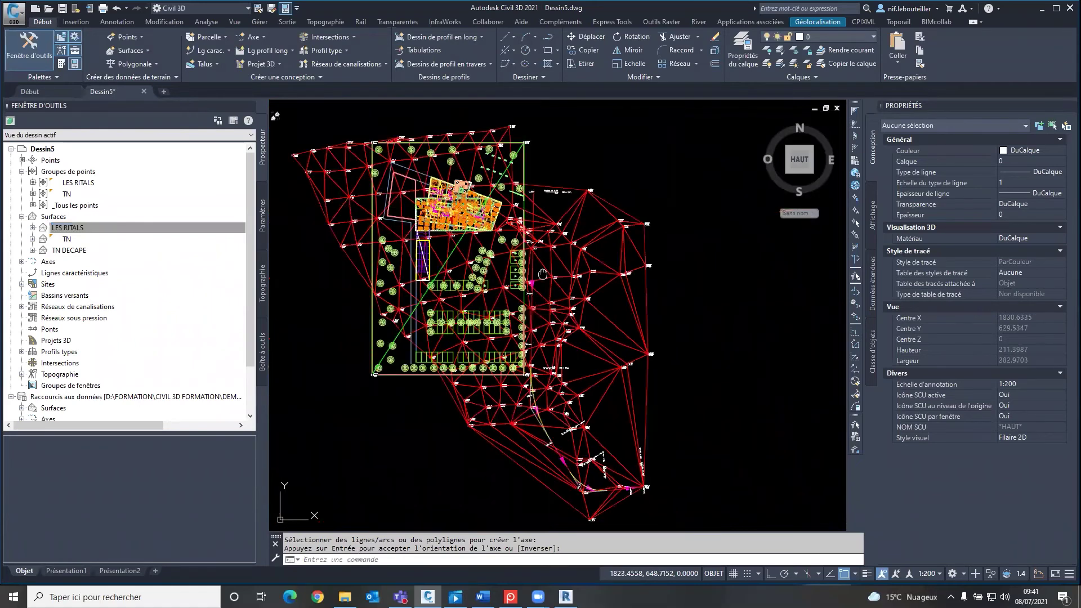
{"action": "scroll", "coordinate": [542, 275], "scroll_direction": "up", "scroll_amount": 8}
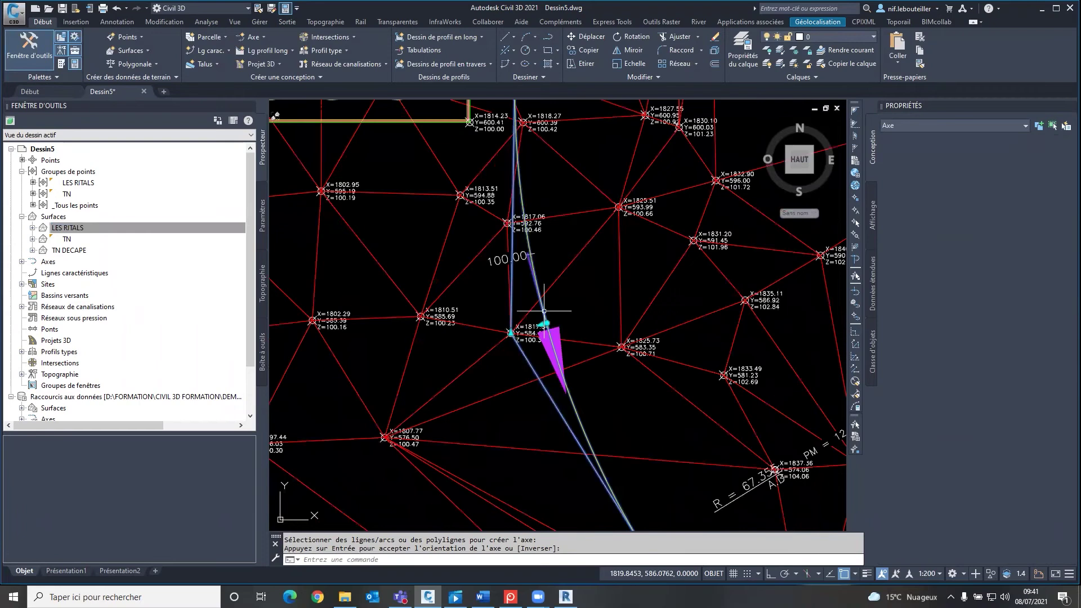
{"action": "key", "text": "Return"}
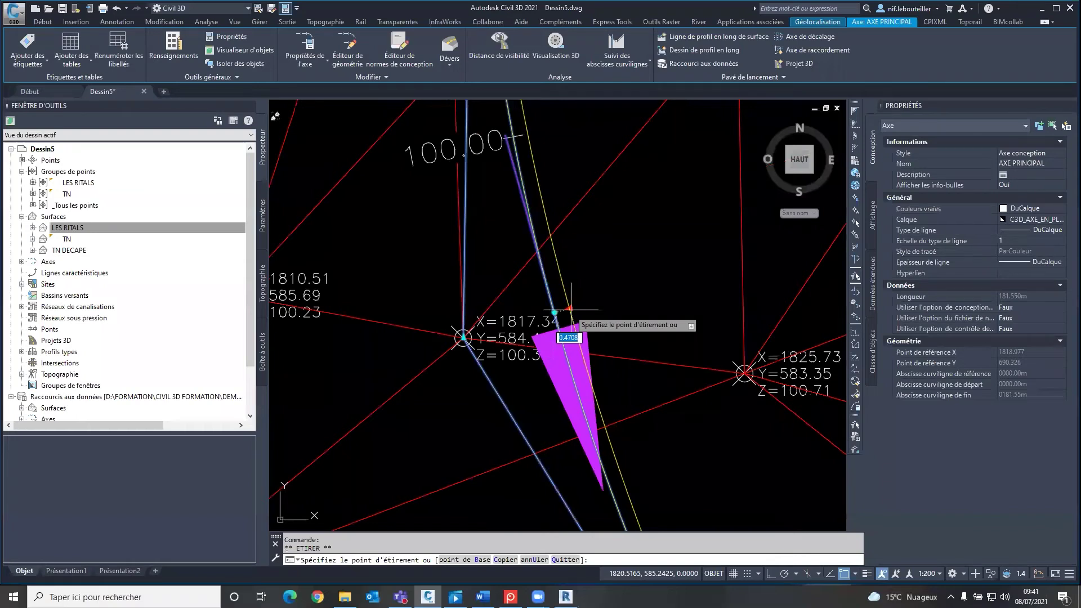
{"action": "left_click", "coordinate": [578, 247]}
{"action": "scroll", "coordinate": [550, 473], "scroll_direction": "down", "scroll_amount": 6}
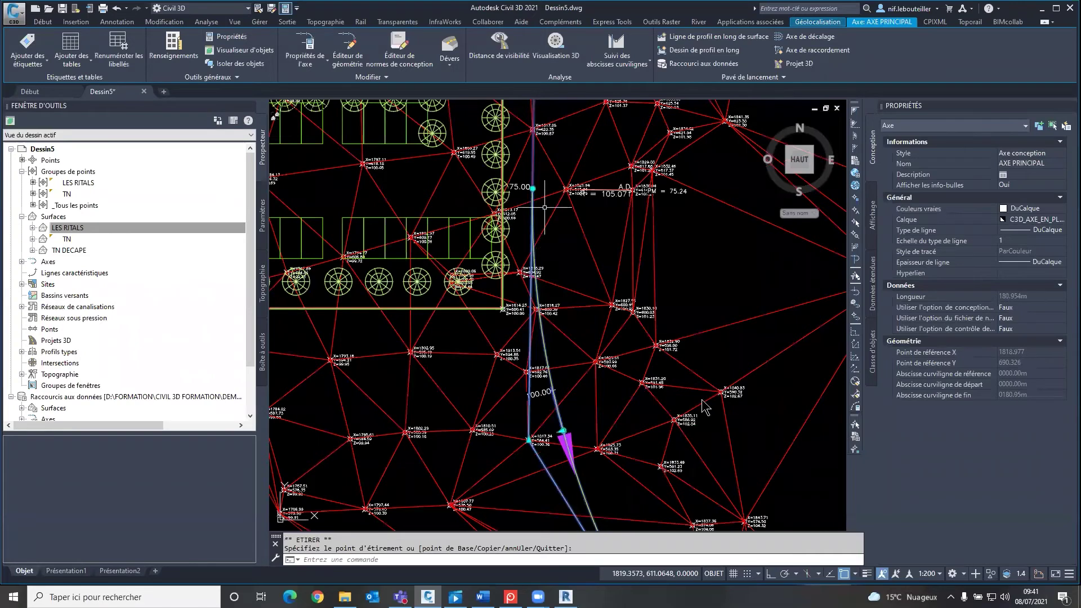
{"action": "scroll", "coordinate": [544, 207], "scroll_direction": "down", "scroll_amount": 2}
{"action": "middle_click_drag", "start_coordinate": [544, 207], "coordinate": [563, 210]}
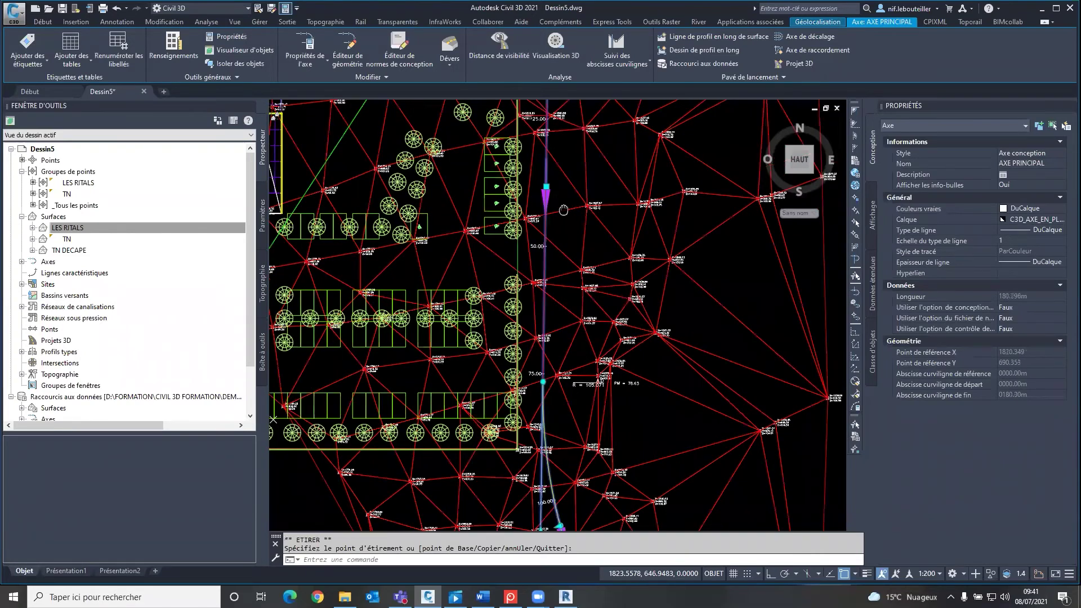
{"action": "middle_click_drag", "start_coordinate": [562, 210], "coordinate": [558, 197]}
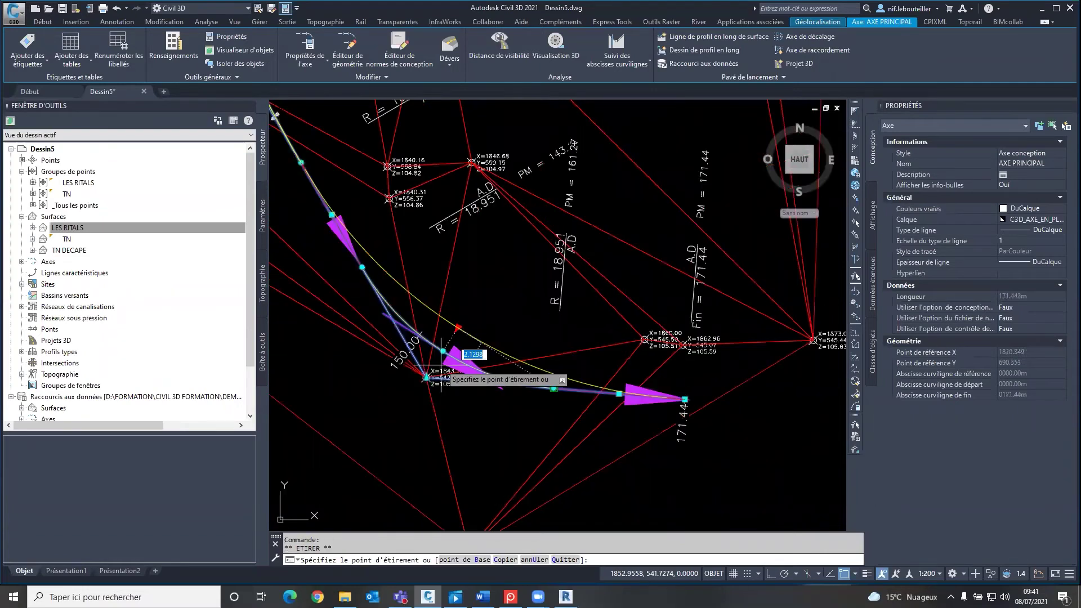
{"action": "scroll", "coordinate": [441, 355], "scroll_direction": "up", "scroll_amount": 3}
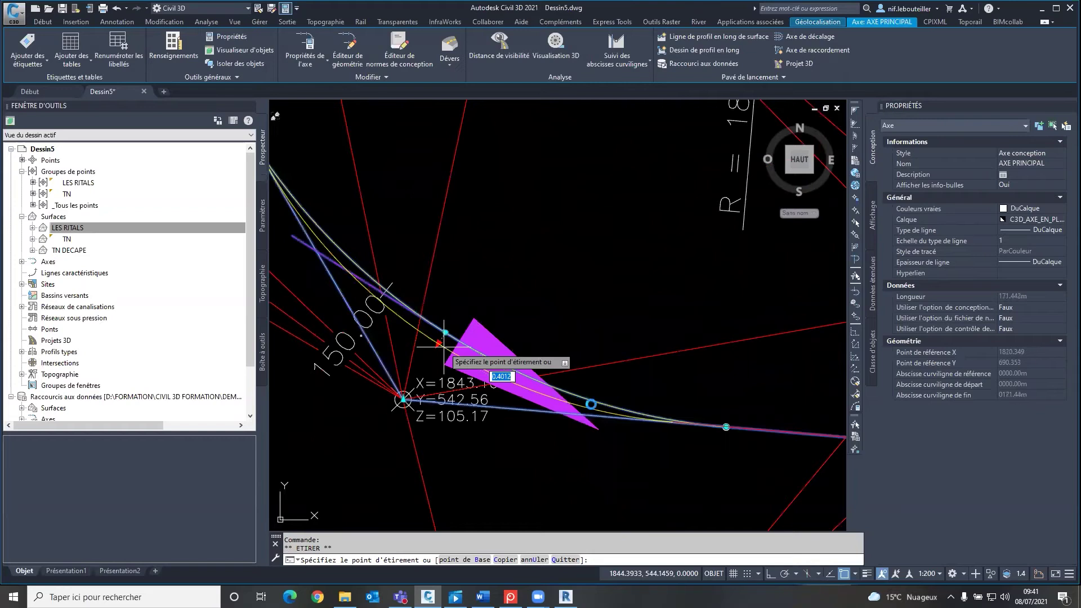
{"action": "left_click", "coordinate": [444, 345]}
{"action": "scroll", "coordinate": [548, 313], "scroll_direction": "down", "scroll_amount": 5}
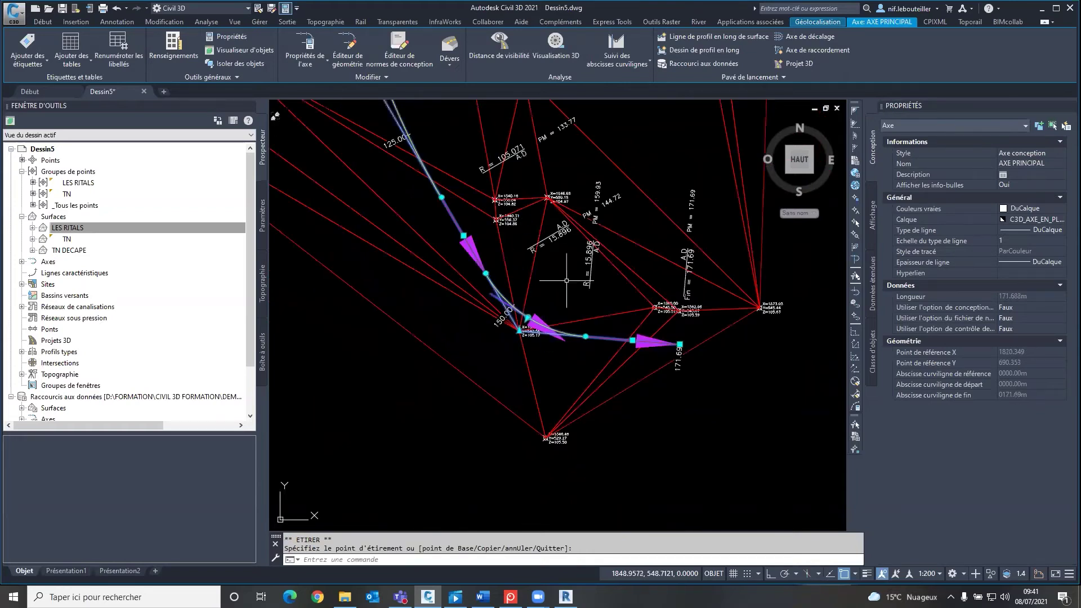
{"action": "key", "text": "Escape"}
{"action": "scroll", "coordinate": [574, 362], "scroll_direction": "down", "scroll_amount": 3}
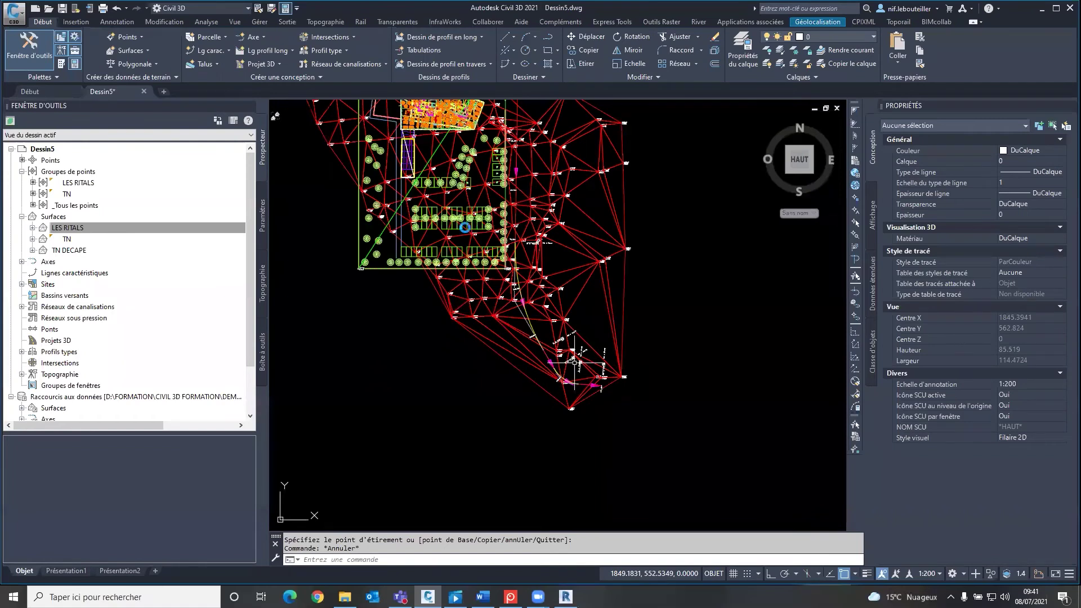
Create a TN DECAPE surface profile along AXE PRINCIPAL, covering stations 0 to 171.69 m
{"action": "scroll", "coordinate": [574, 362], "scroll_direction": "up", "scroll_amount": 3}
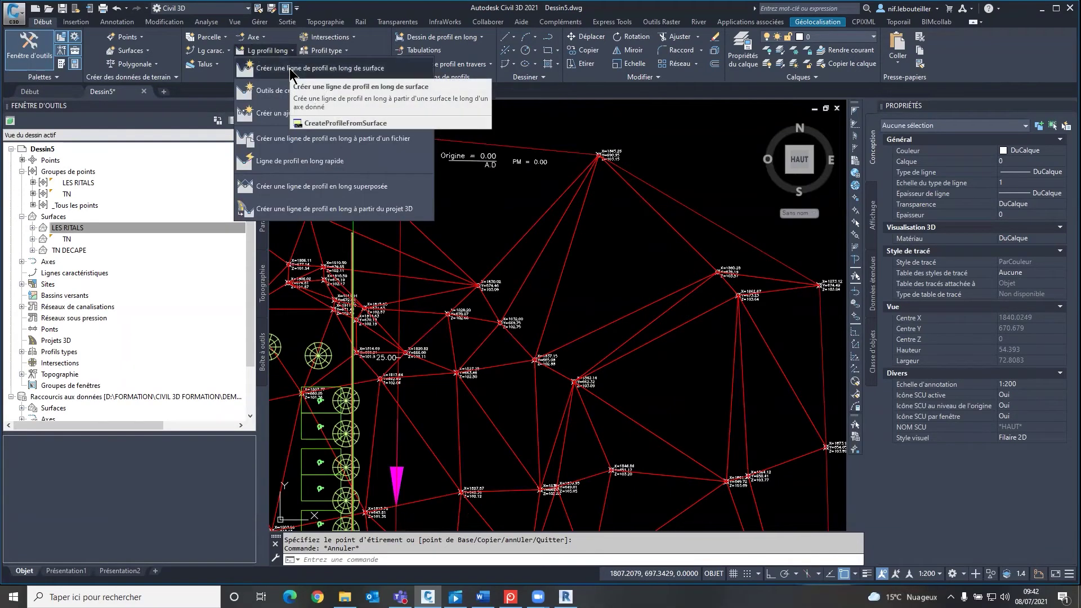
{"action": "mouse_move", "coordinate": [319, 67]}
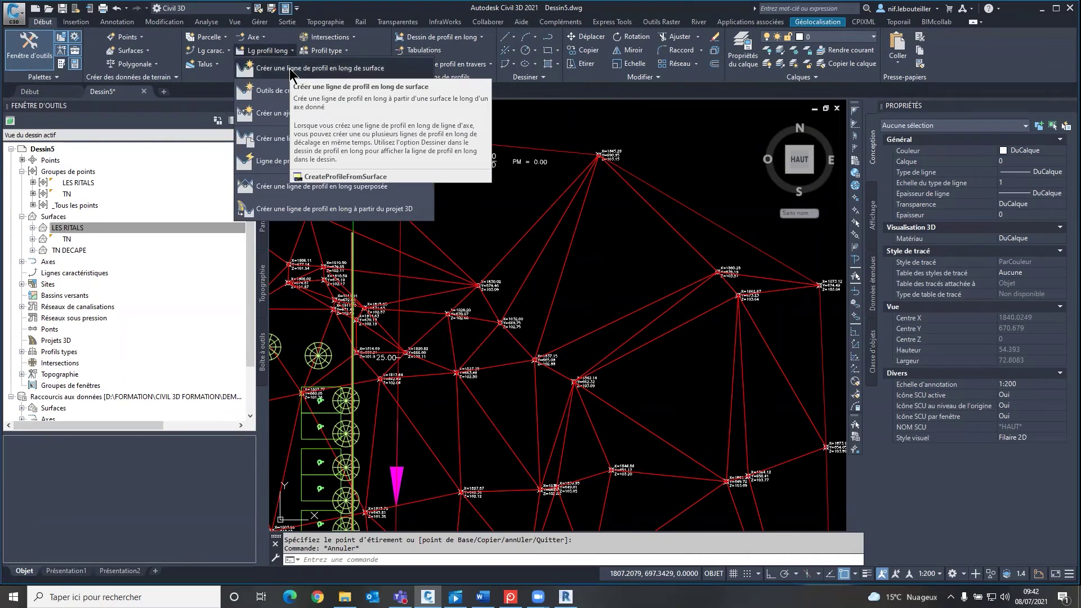
{"action": "left_click", "coordinate": [290, 69]}
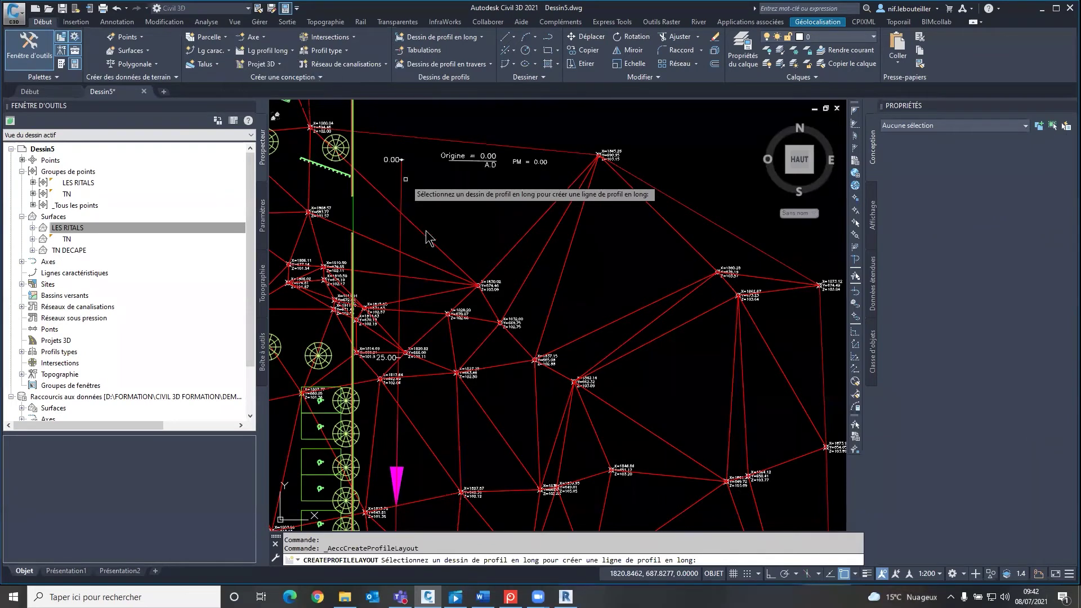
{"action": "key", "text": "Escape"}
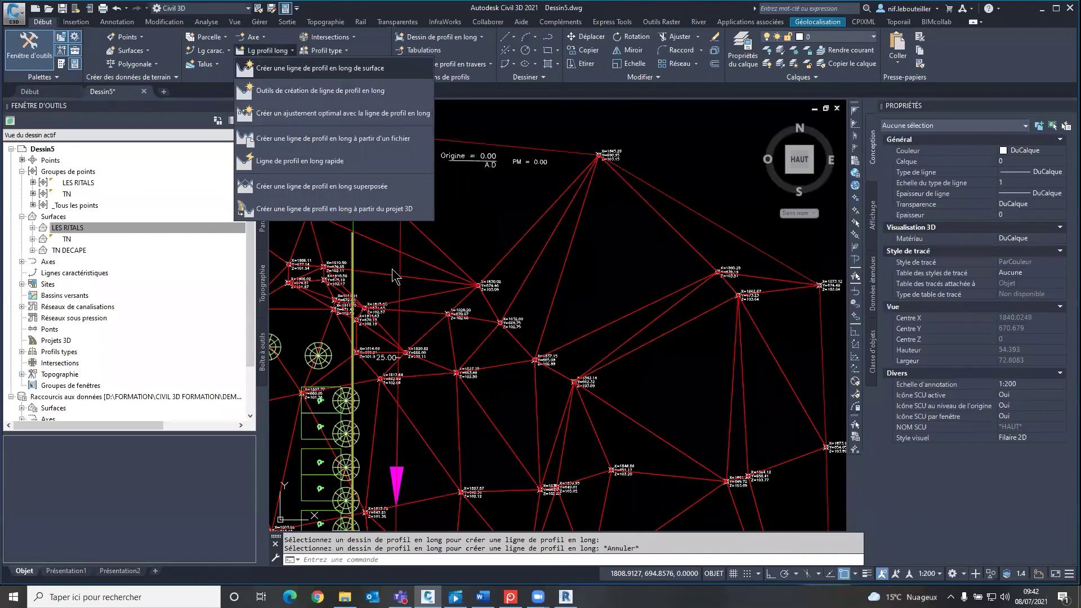
{"action": "key", "text": "Return"}
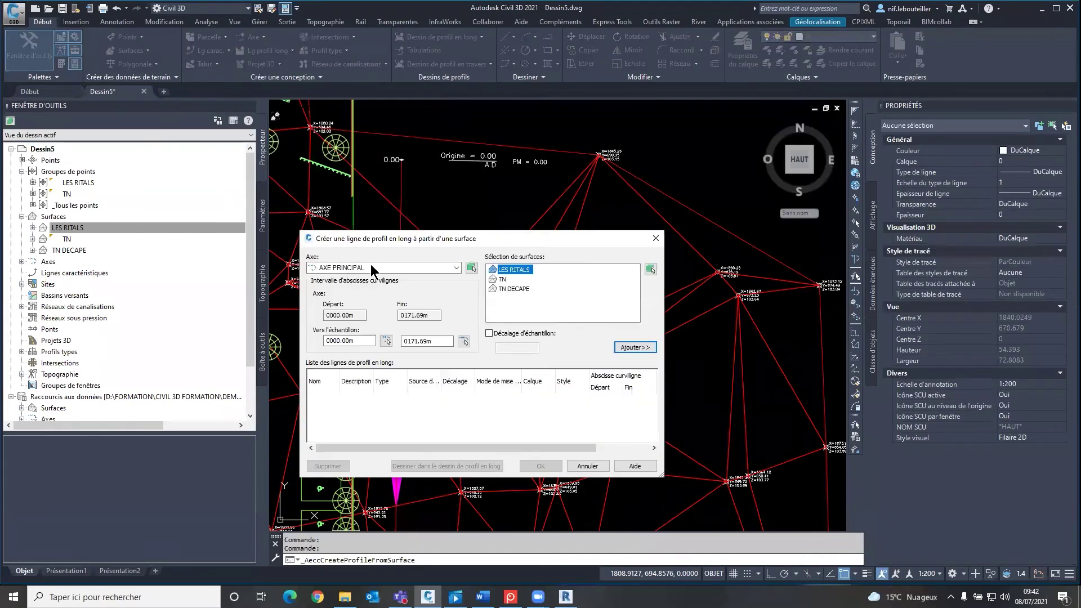
{"action": "left_click", "coordinate": [519, 268]}
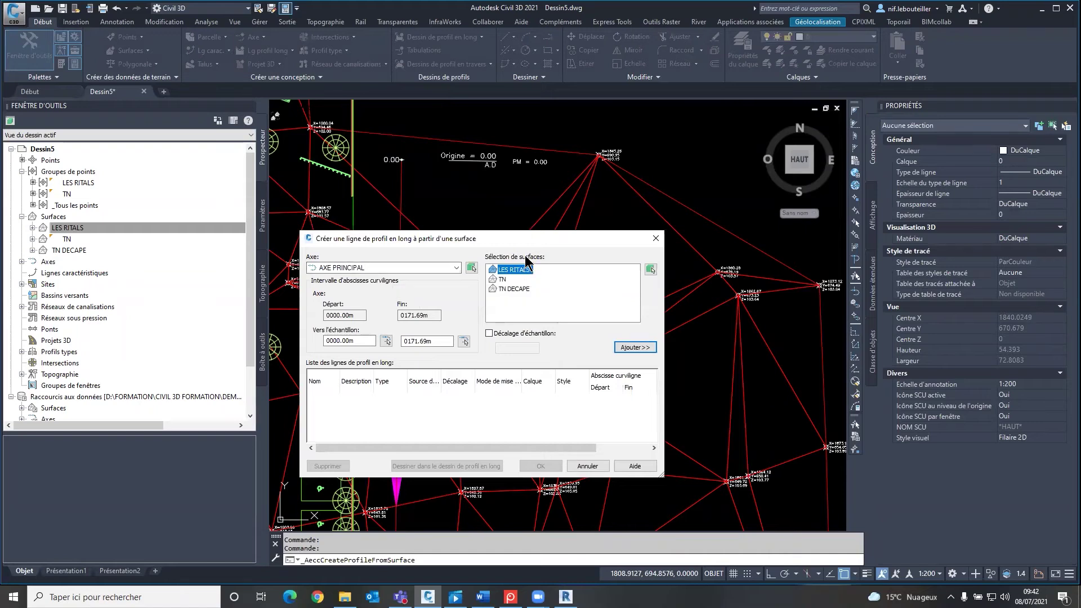
{"action": "left_click", "coordinate": [506, 288]}
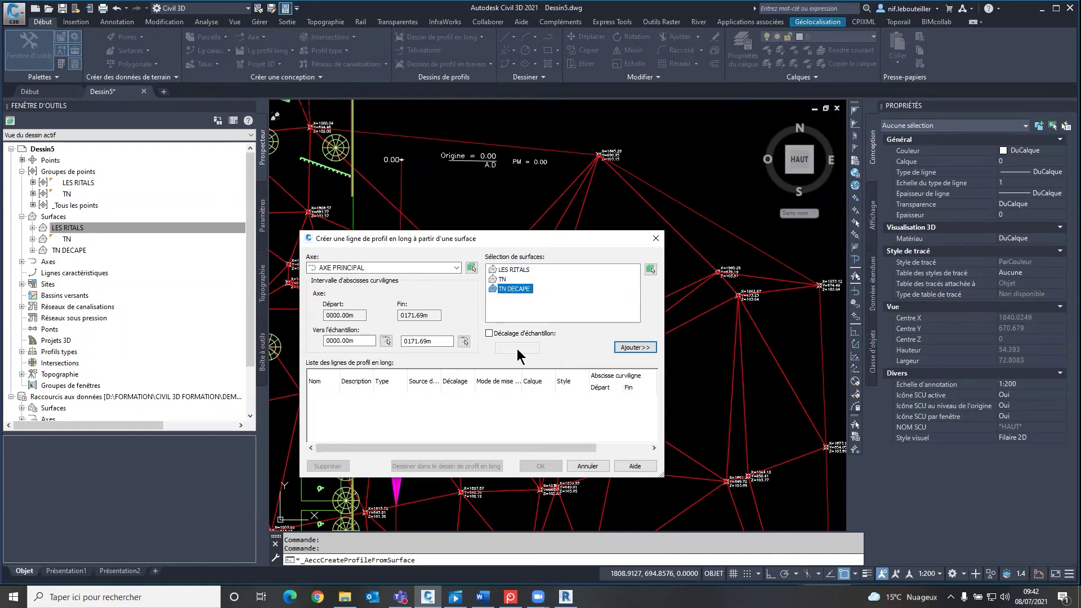
{"action": "left_click", "coordinate": [340, 339]}
{"action": "left_click", "coordinate": [634, 348]}
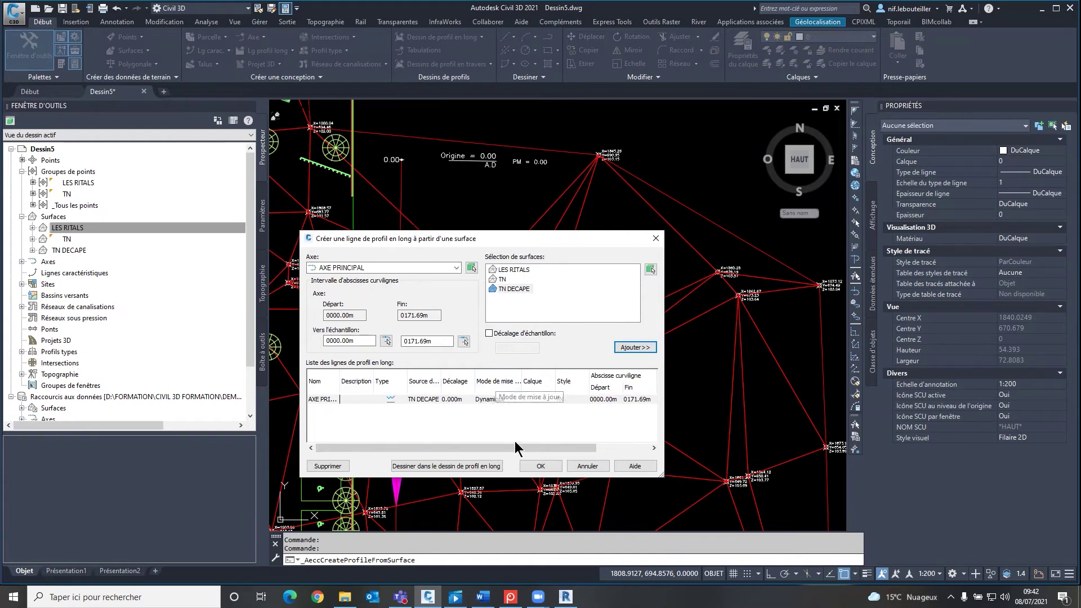
{"action": "left_click", "coordinate": [542, 468]}
{"action": "left_click", "coordinate": [541, 468]}
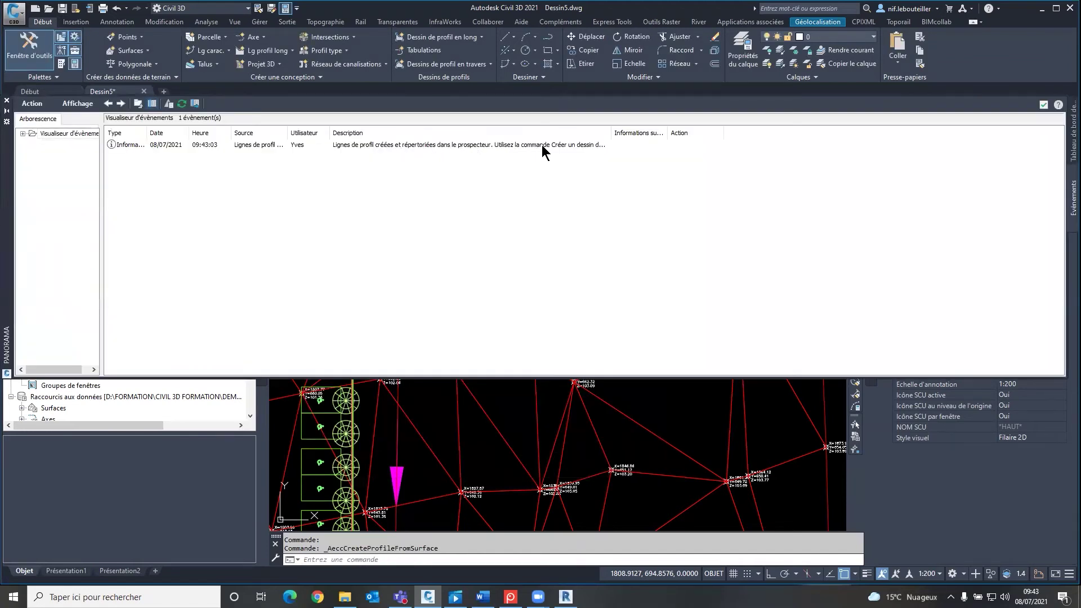
Read and close the profile-created notice, then review AXE PRINCIPAL's station labels in plan
{"action": "left_click_drag", "start_coordinate": [612, 132], "coordinate": [730, 133]}
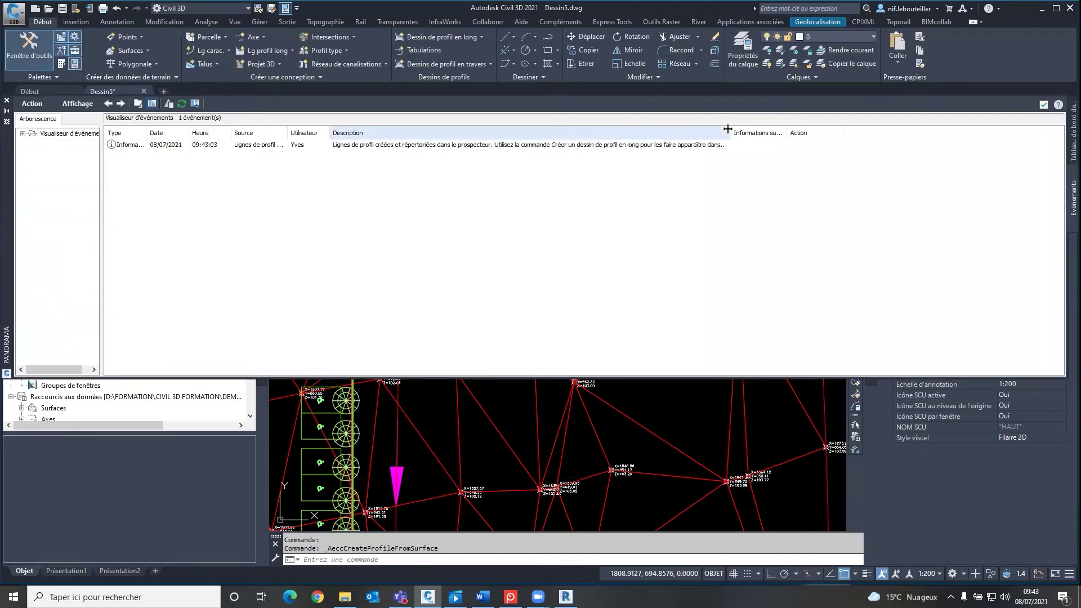
{"action": "left_click", "coordinate": [6, 100]}
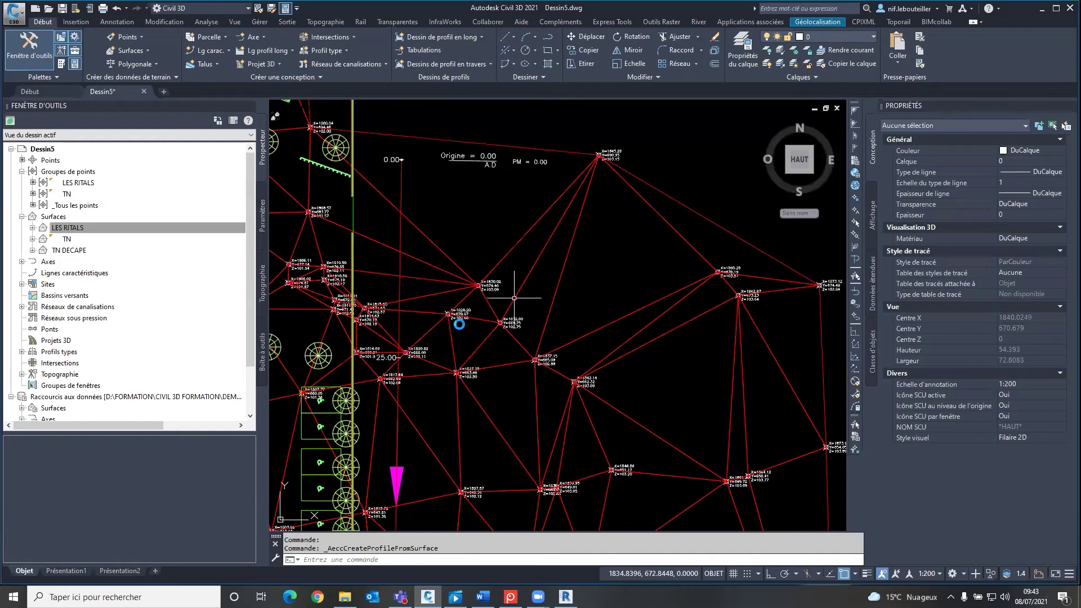
{"action": "scroll", "coordinate": [439, 287], "scroll_direction": "down", "scroll_amount": 2}
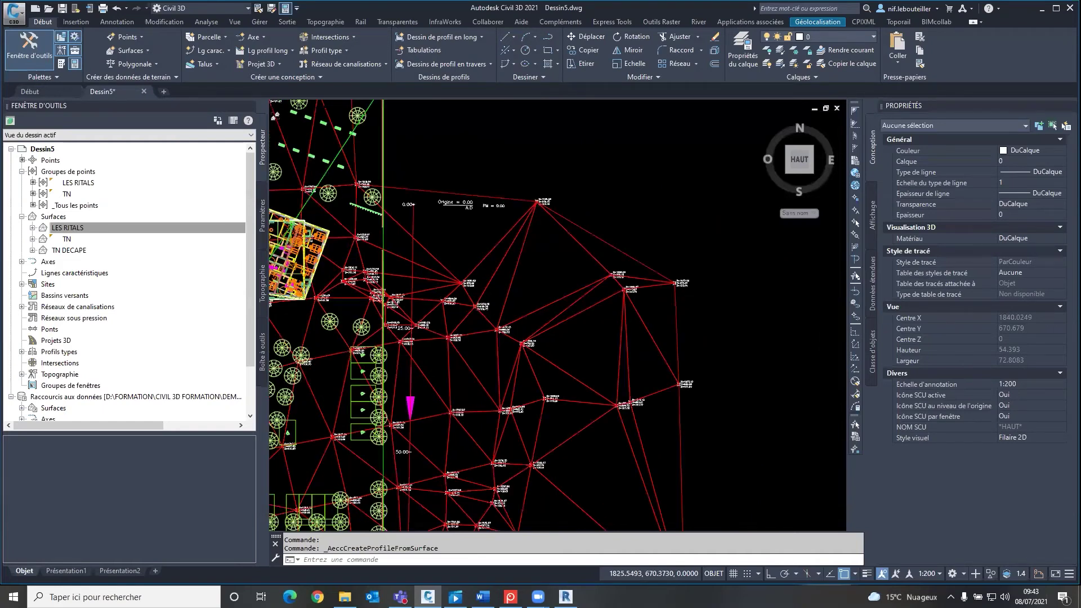
{"action": "scroll", "coordinate": [458, 327], "scroll_direction": "down", "scroll_amount": 3}
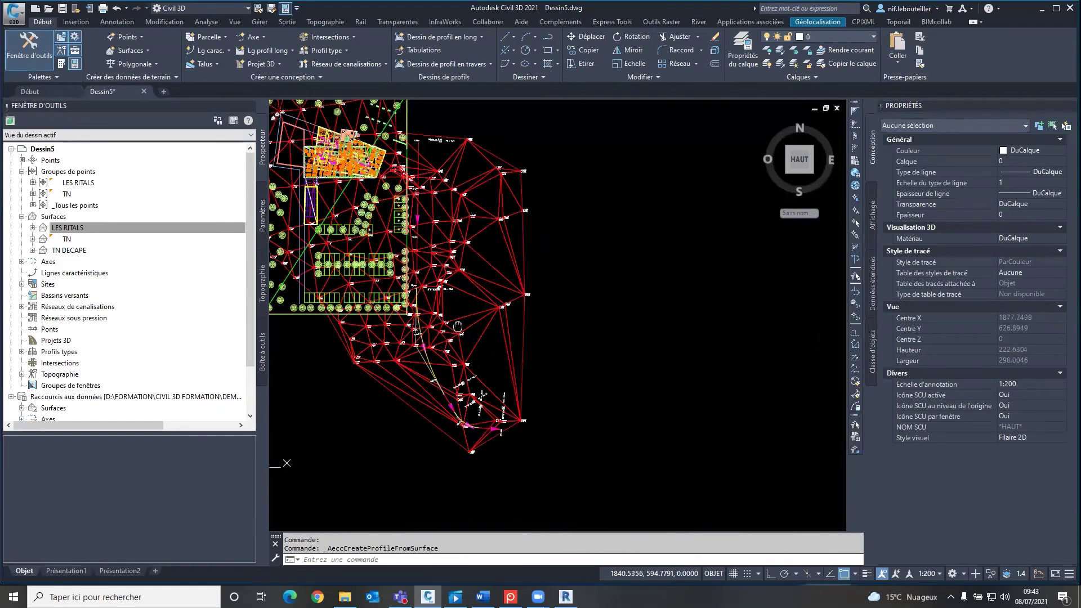
{"action": "scroll", "coordinate": [462, 403], "scroll_direction": "up", "scroll_amount": 10}
{"action": "scroll", "coordinate": [483, 389], "scroll_direction": "down", "scroll_amount": 2}
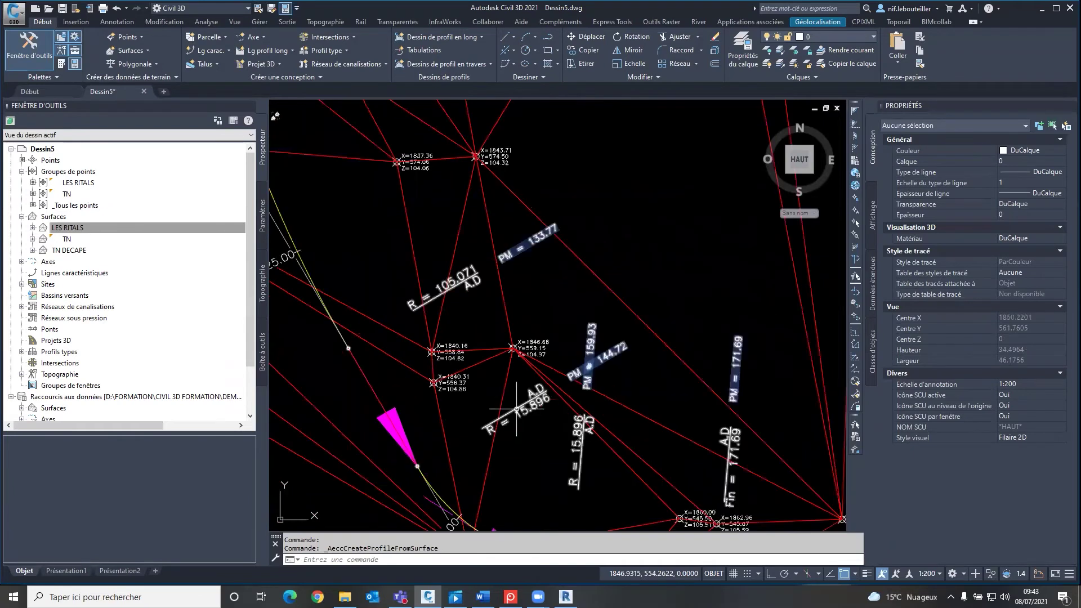
{"action": "left_click", "coordinate": [516, 408]}
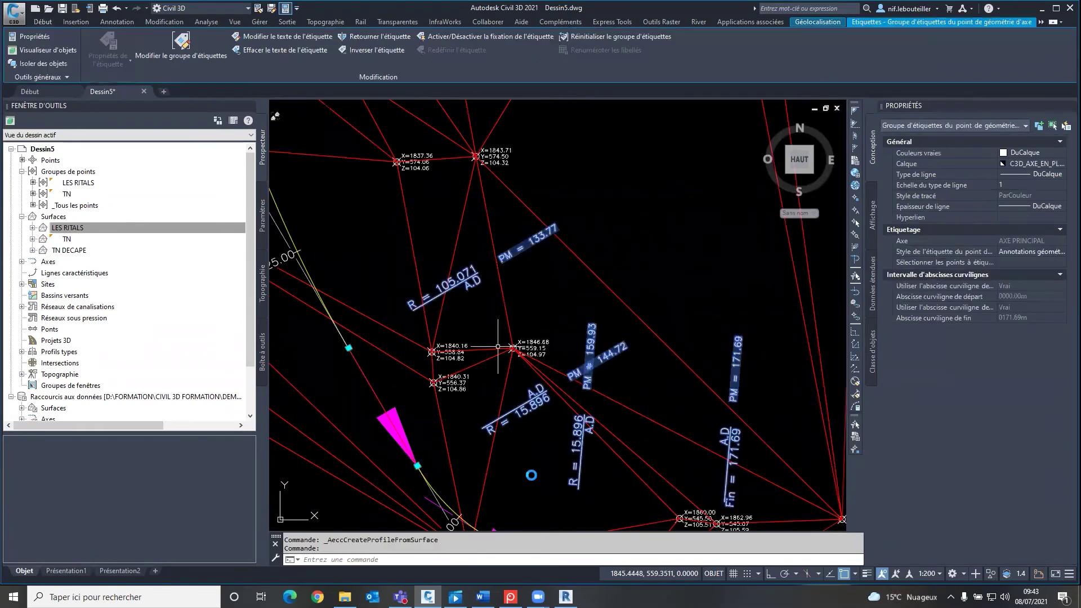
{"action": "scroll", "coordinate": [511, 302], "scroll_direction": "down", "scroll_amount": 8}
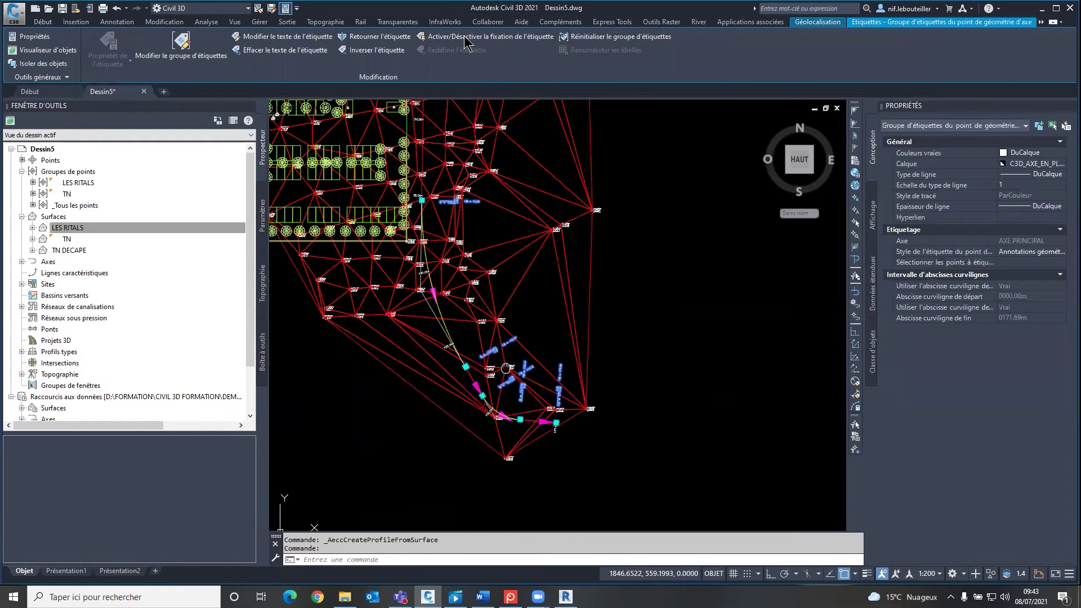
{"action": "middle_click_drag", "start_coordinate": [505, 369], "coordinate": [510, 283]}
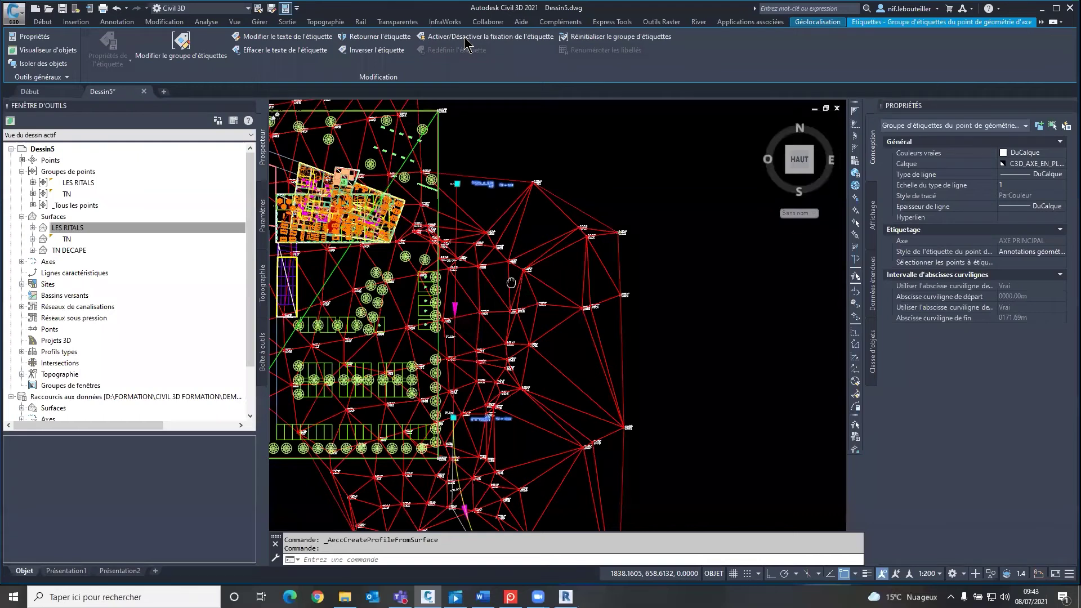
{"action": "key", "text": "Escape"}
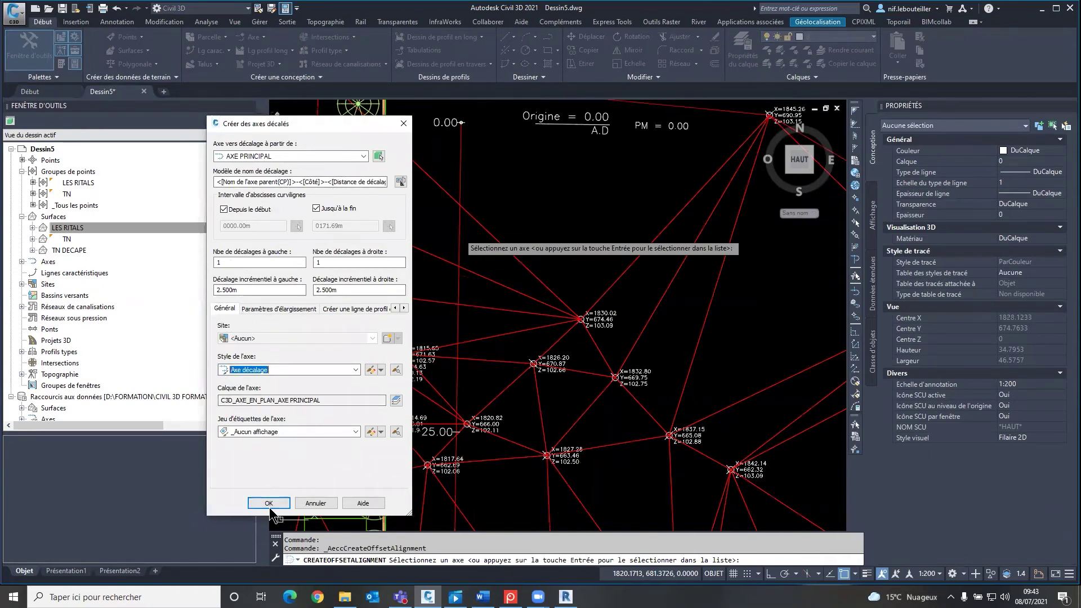
Confirm the 2.500 m left and right offset alignments for AXE PRINCIPAL
{"action": "left_click", "coordinate": [269, 503]}
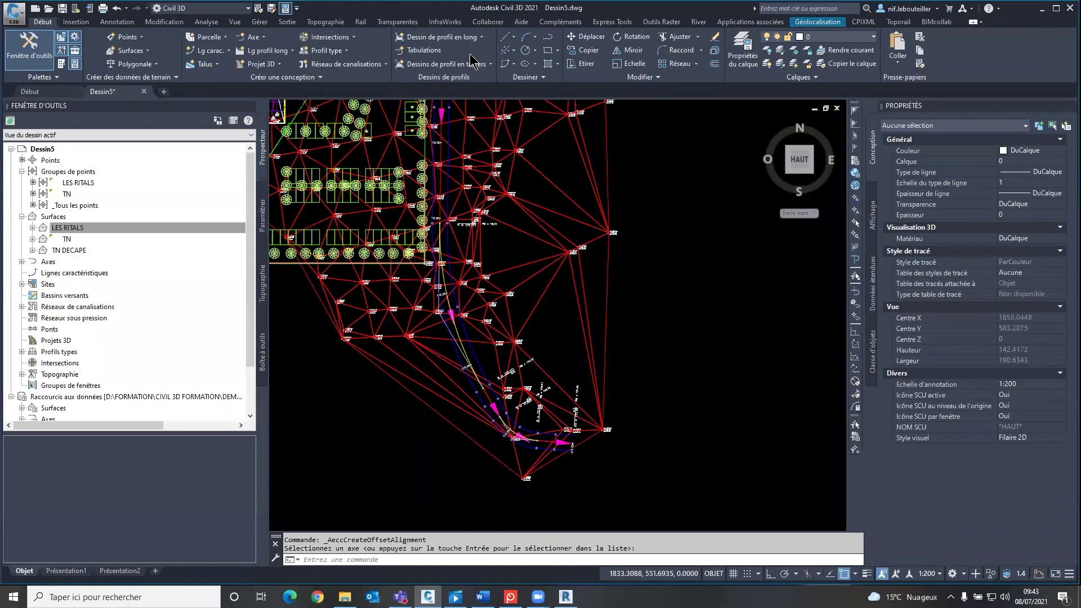
{"action": "scroll", "coordinate": [512, 103], "scroll_direction": "up", "scroll_amount": 2}
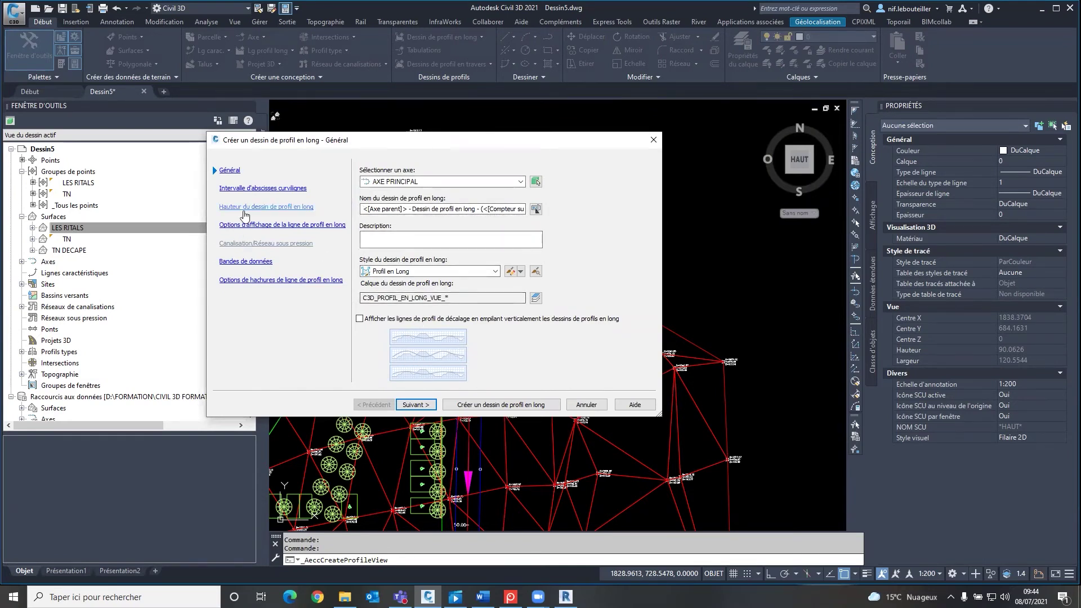
Set up the AXE PRINCIPAL profile view's station range, profile display, data bands and hatch options
{"action": "left_click", "coordinate": [414, 404]}
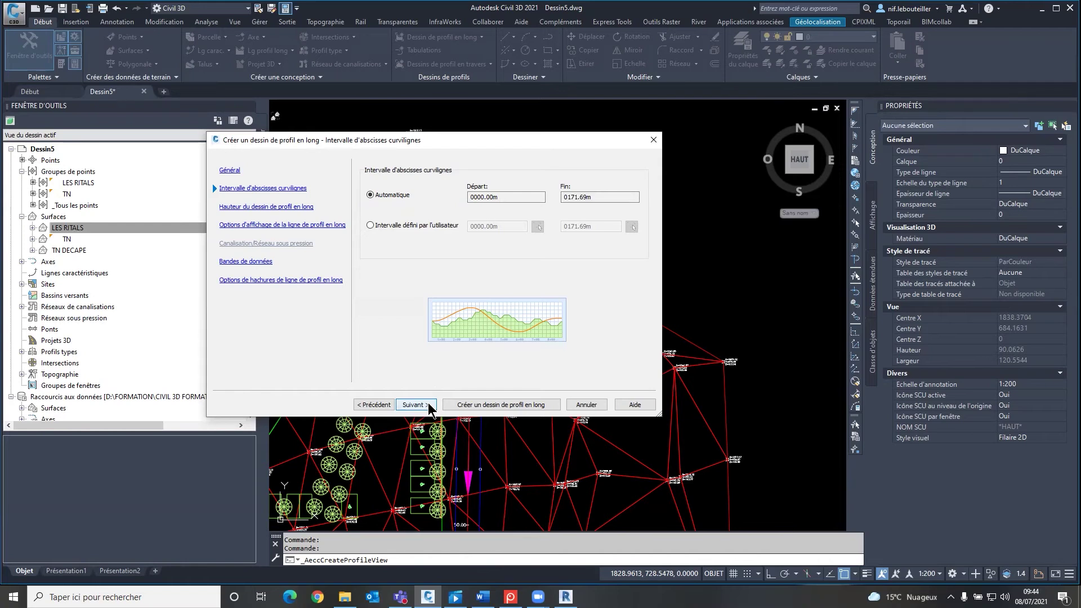
{"action": "left_click", "coordinate": [427, 409]}
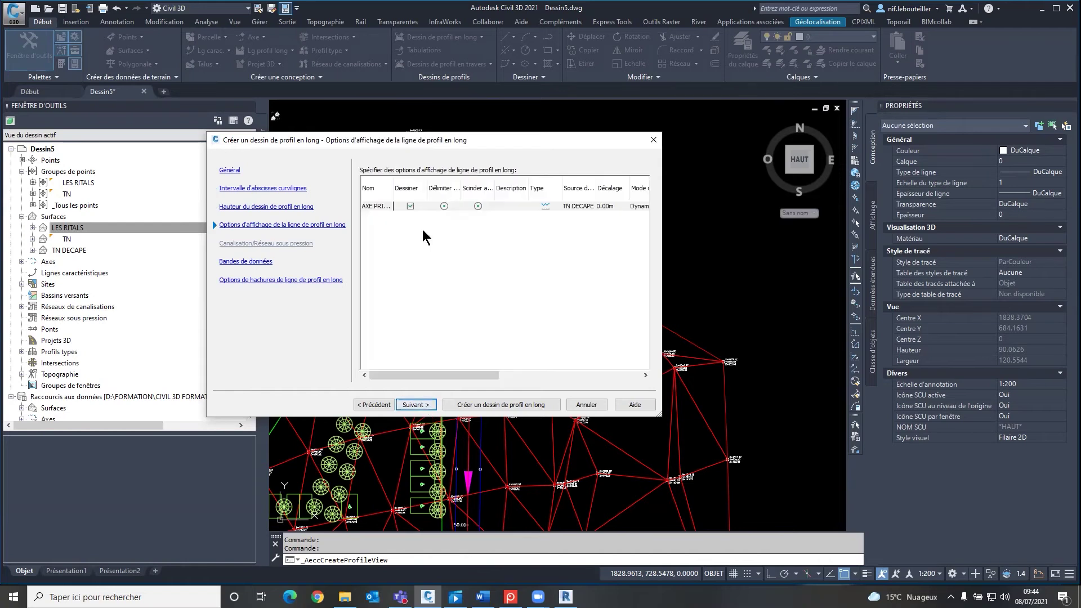
{"action": "left_click", "coordinate": [423, 406]}
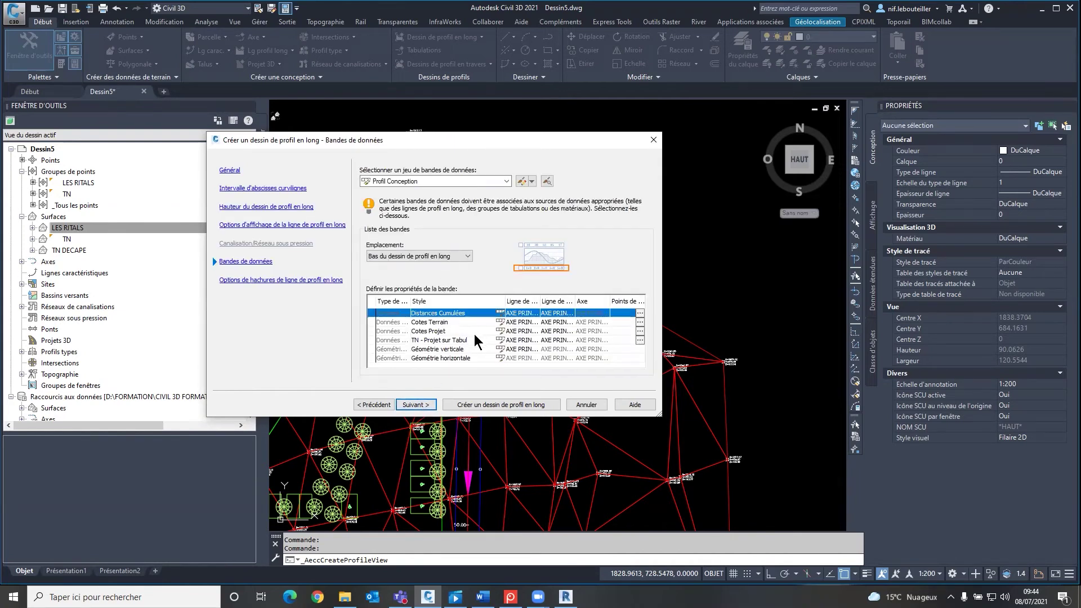
{"action": "left_click", "coordinate": [426, 407]}
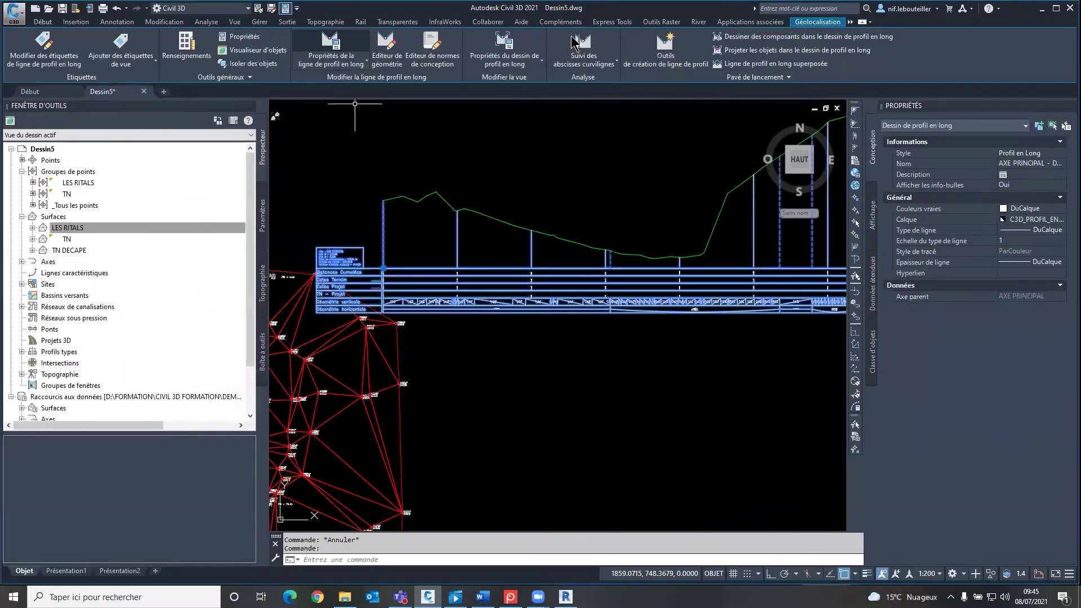
Move the placed profile view above the plan and bring it fully into sight
{"action": "key", "text": "Escape"}
{"action": "key", "text": "Return"}
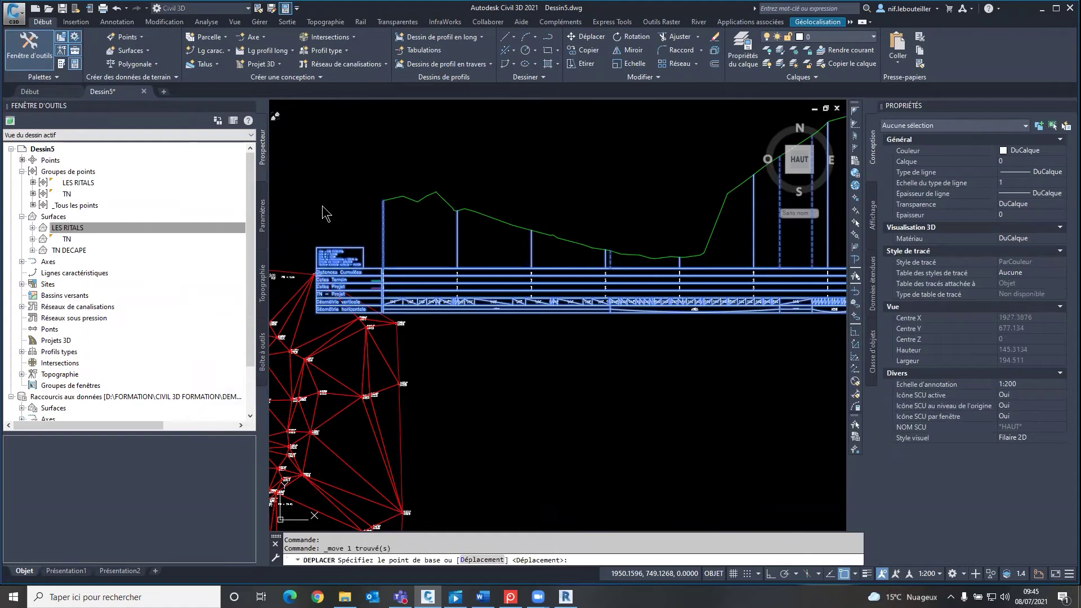
{"action": "left_click", "coordinate": [362, 207]}
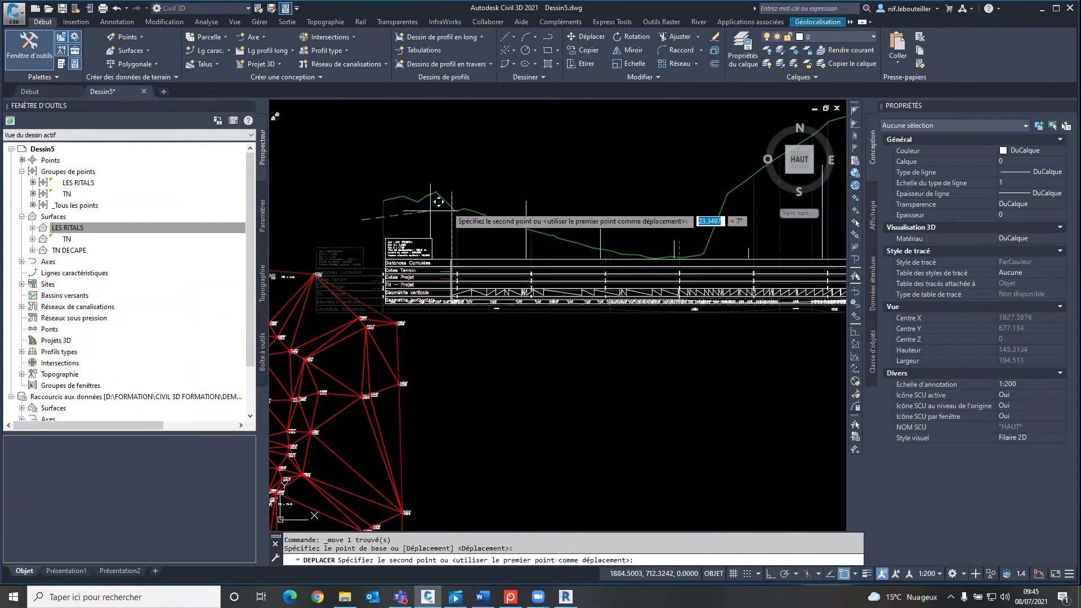
{"action": "left_click", "coordinate": [385, 249]}
{"action": "middle_click_drag", "start_coordinate": [568, 270], "coordinate": [563, 283]}
{"action": "scroll", "coordinate": [504, 294], "scroll_direction": "down", "scroll_amount": 2}
{"action": "key", "text": "Escape"}
{"action": "key", "text": "Escape"}
Inspect the profile view's TN DECAPE ground line, then select the profile view
{"action": "scroll", "coordinate": [493, 307], "scroll_direction": "down", "scroll_amount": 1}
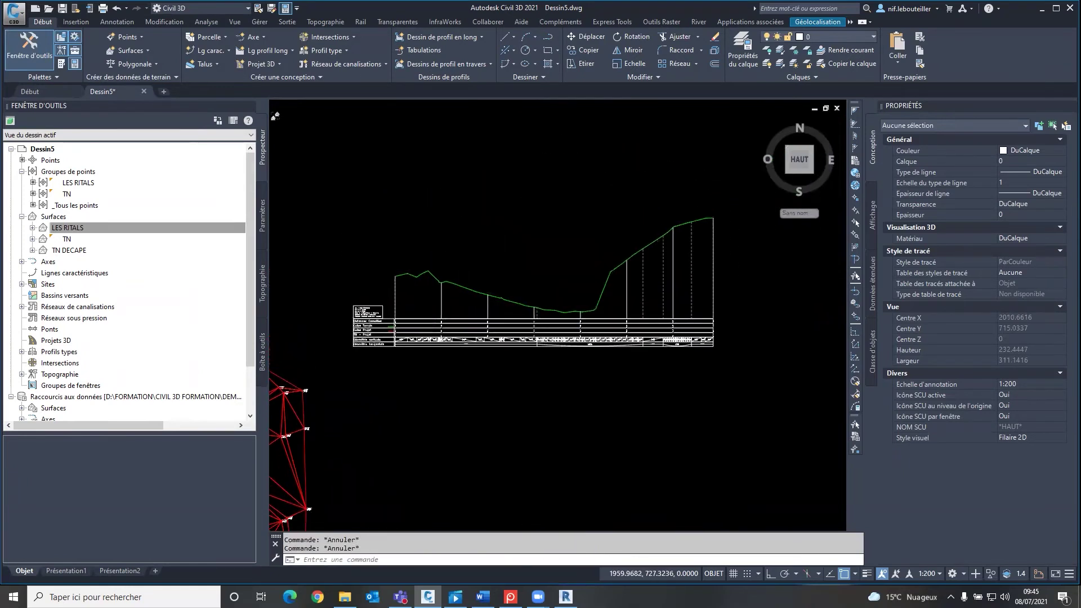
{"action": "scroll", "coordinate": [492, 313], "scroll_direction": "up", "scroll_amount": 1}
{"action": "scroll", "coordinate": [595, 329], "scroll_direction": "down", "scroll_amount": 1}
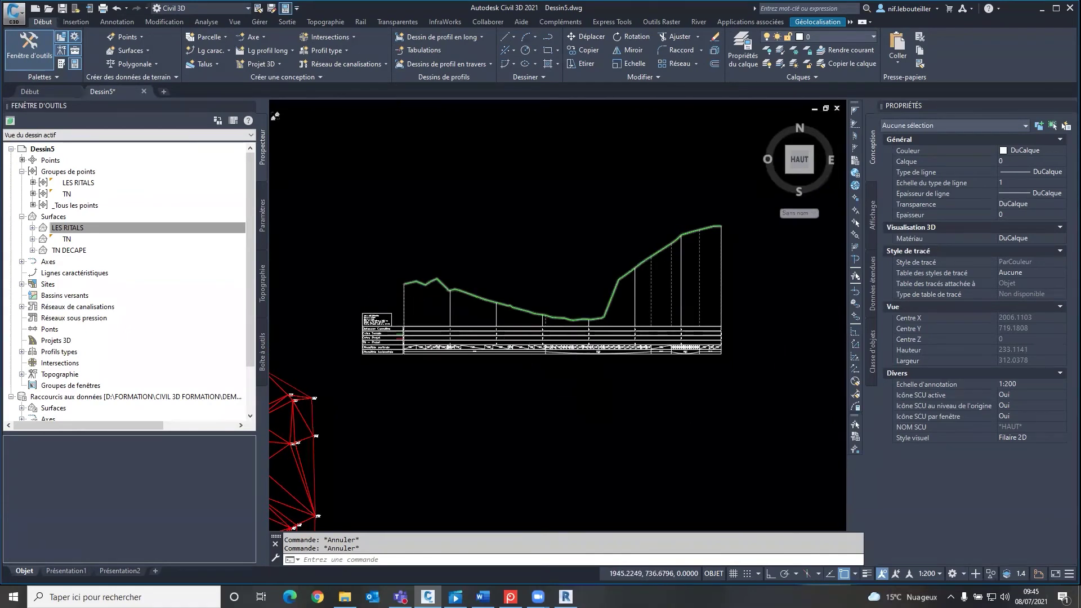
{"action": "scroll", "coordinate": [447, 277], "scroll_direction": "up", "scroll_amount": 2}
{"action": "scroll", "coordinate": [447, 277], "scroll_direction": "up", "scroll_amount": 2}
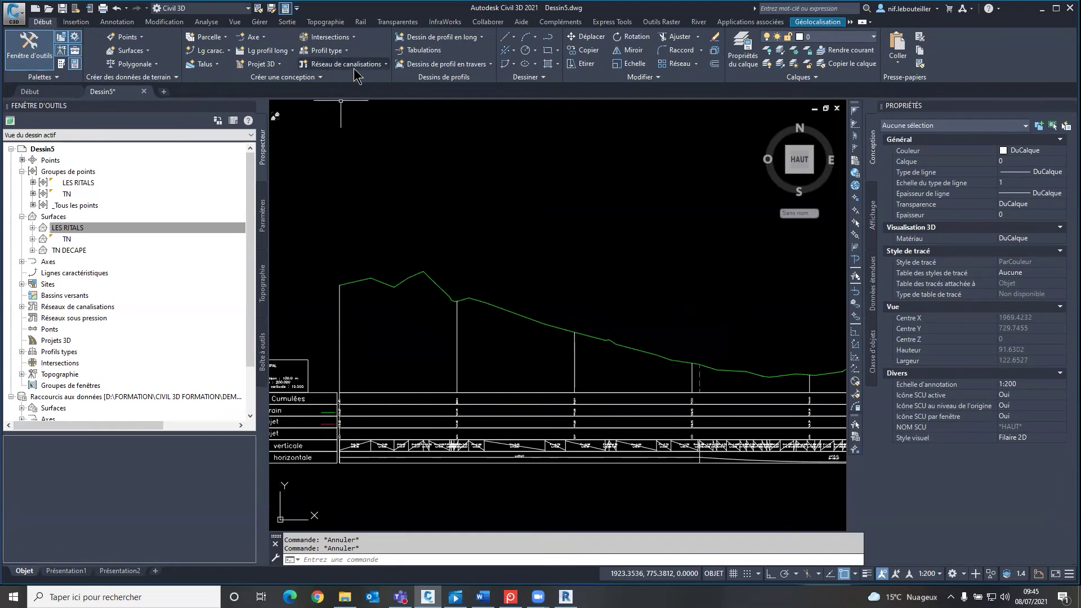
{"action": "left_click", "coordinate": [484, 38]}
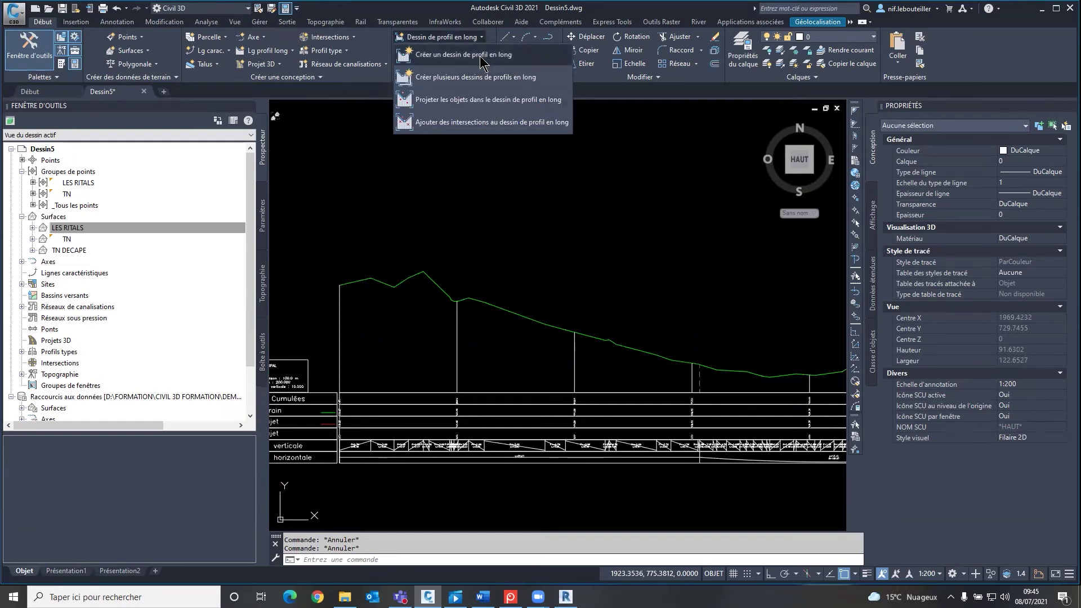
{"action": "left_click", "coordinate": [341, 317]}
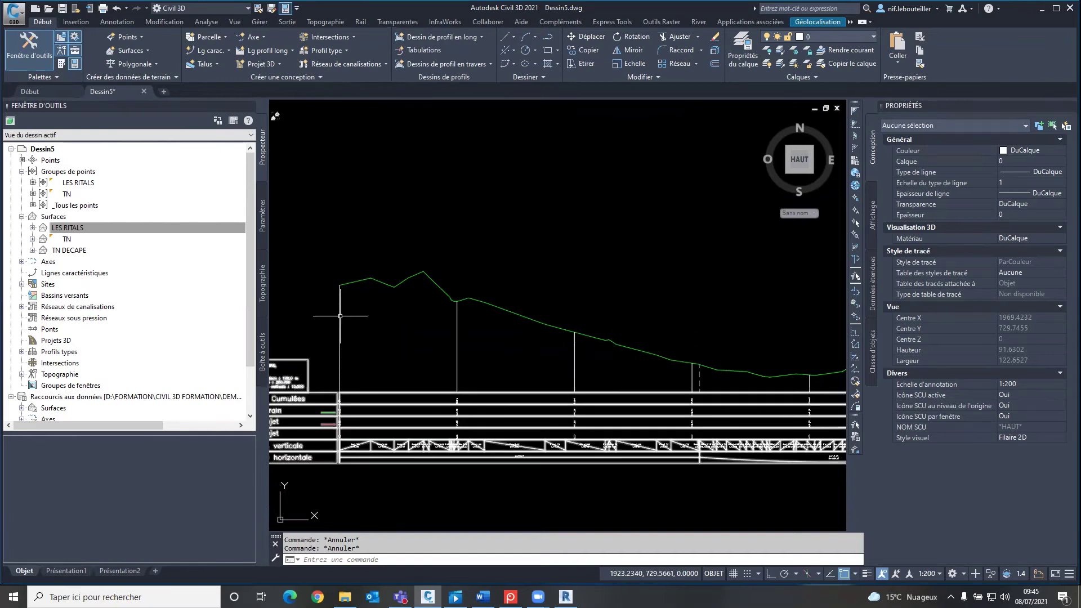
{"action": "left_click", "coordinate": [340, 316]}
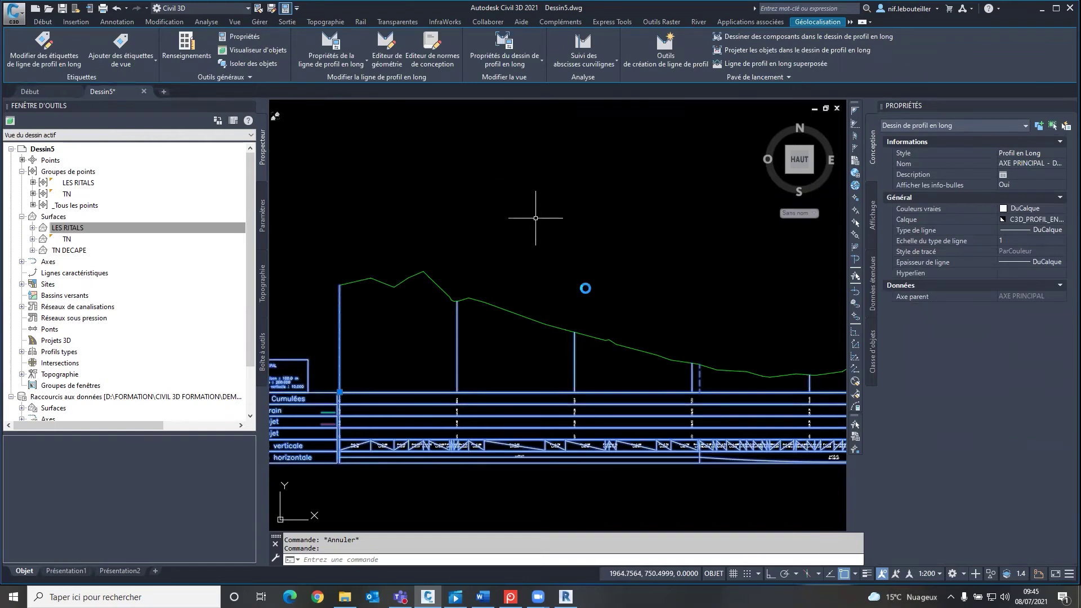
{"action": "scroll", "coordinate": [535, 228], "scroll_direction": "down", "scroll_amount": 2}
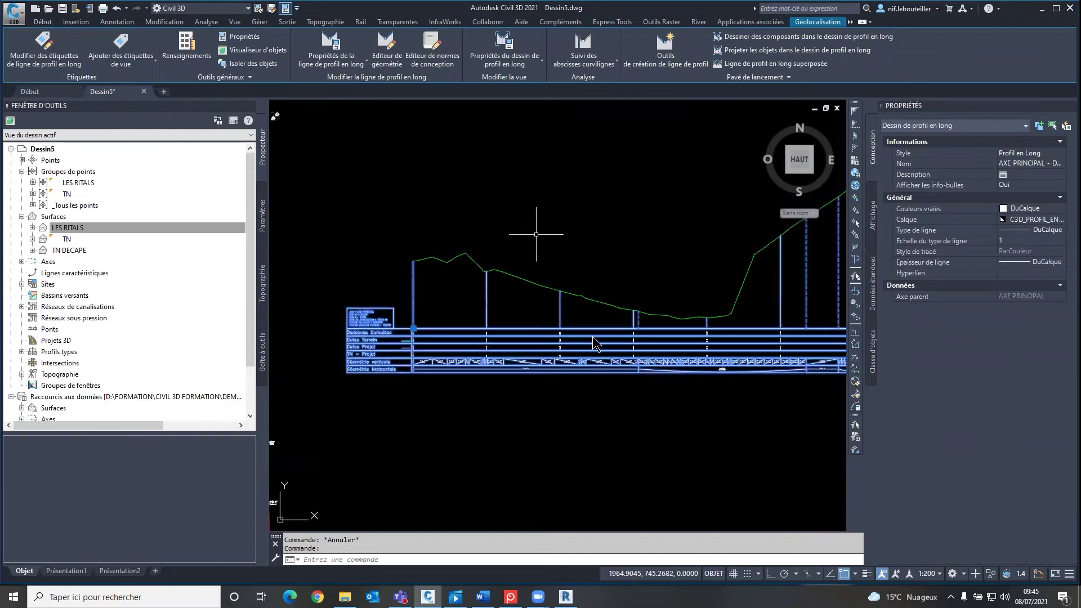
{"action": "scroll", "coordinate": [535, 234], "scroll_direction": "down", "scroll_amount": 3}
{"action": "middle_click_drag", "start_coordinate": [511, 283], "coordinate": [520, 283]}
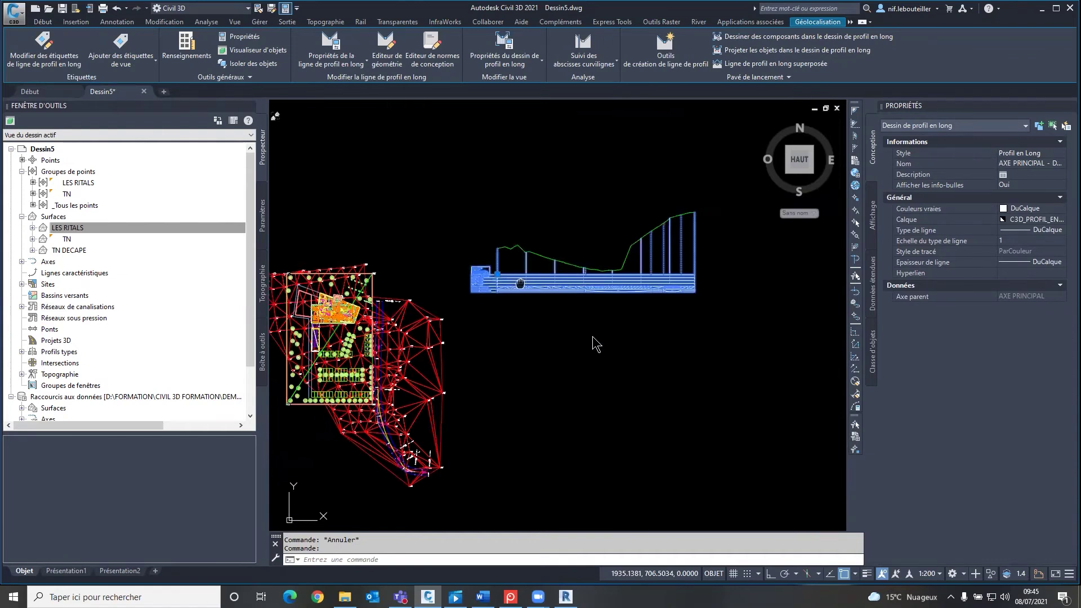
{"action": "key", "text": "Escape"}
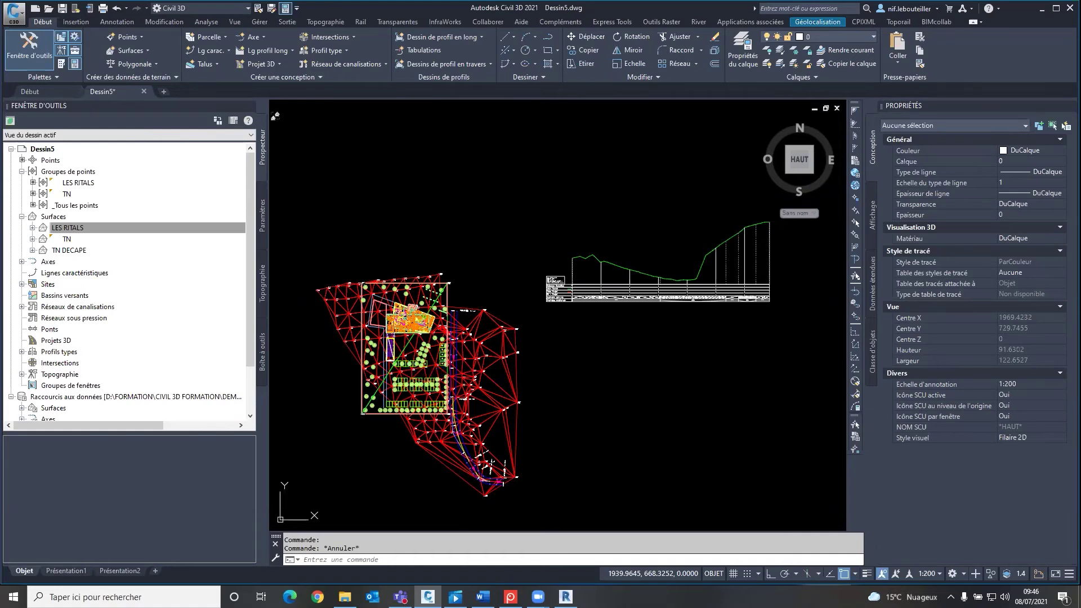
{"action": "scroll", "coordinate": [379, 370], "scroll_direction": "up", "scroll_amount": 4}
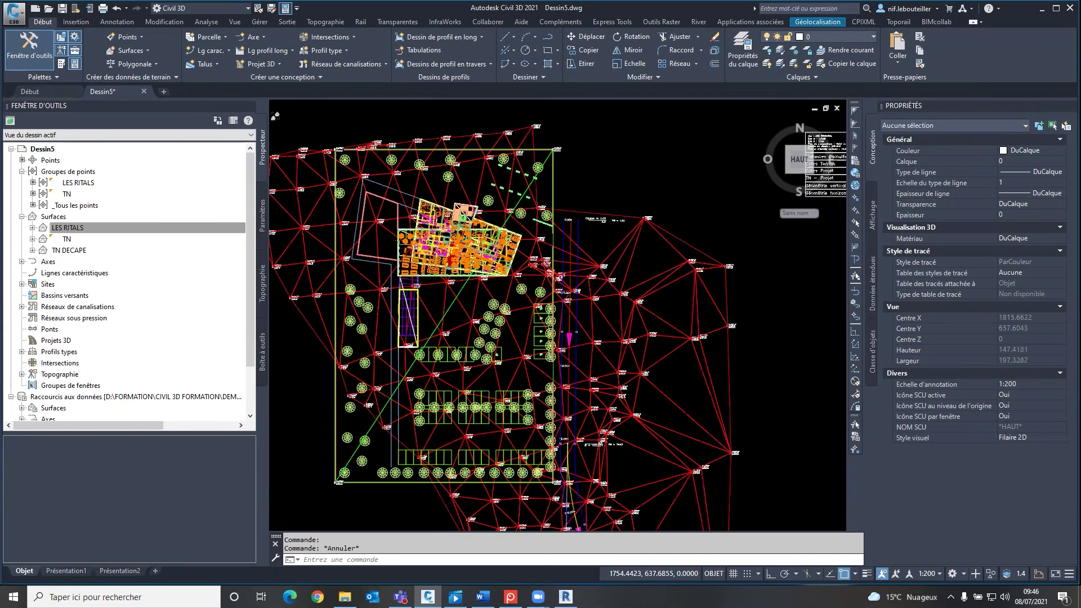
{"action": "scroll", "coordinate": [386, 394], "scroll_direction": "down", "scroll_amount": 2}
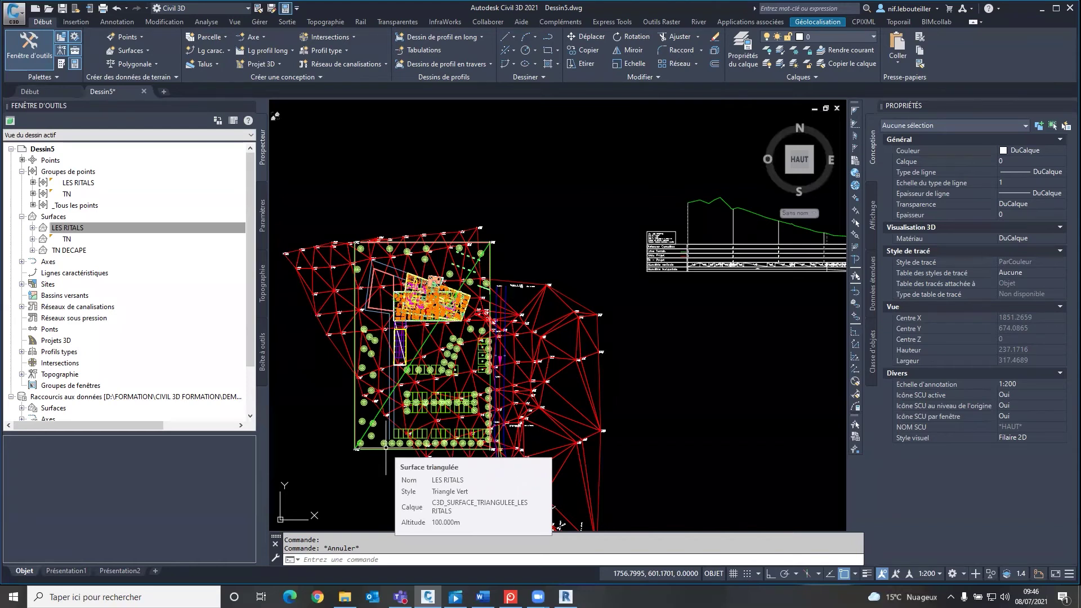
Browse the WEBINAIRE 07-21 project folders in the drawing file browser
{"action": "left_click", "coordinate": [15, 15]}
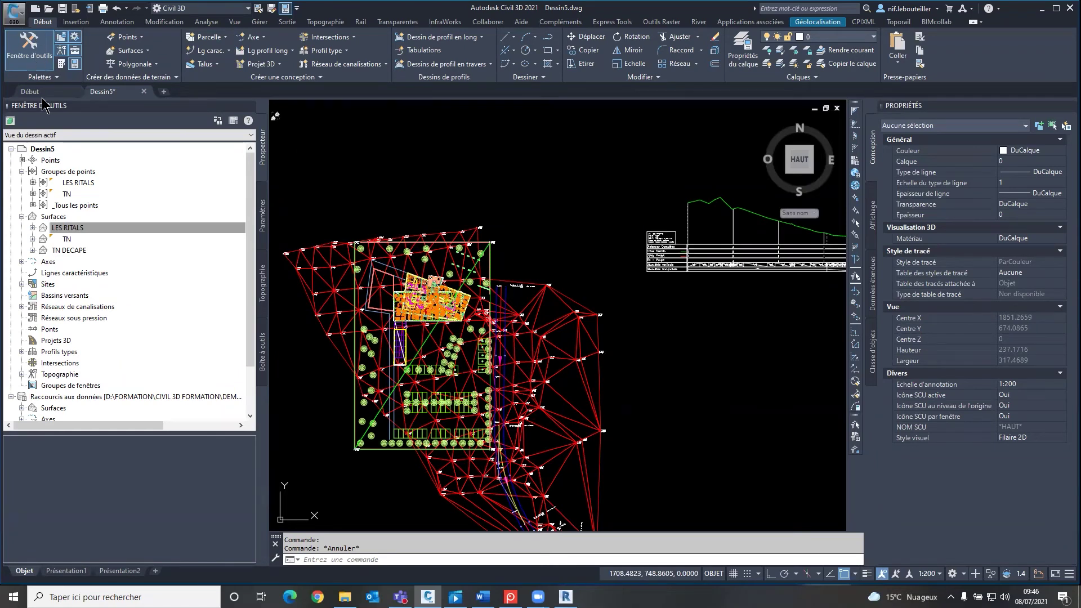
{"action": "left_click", "coordinate": [441, 260]}
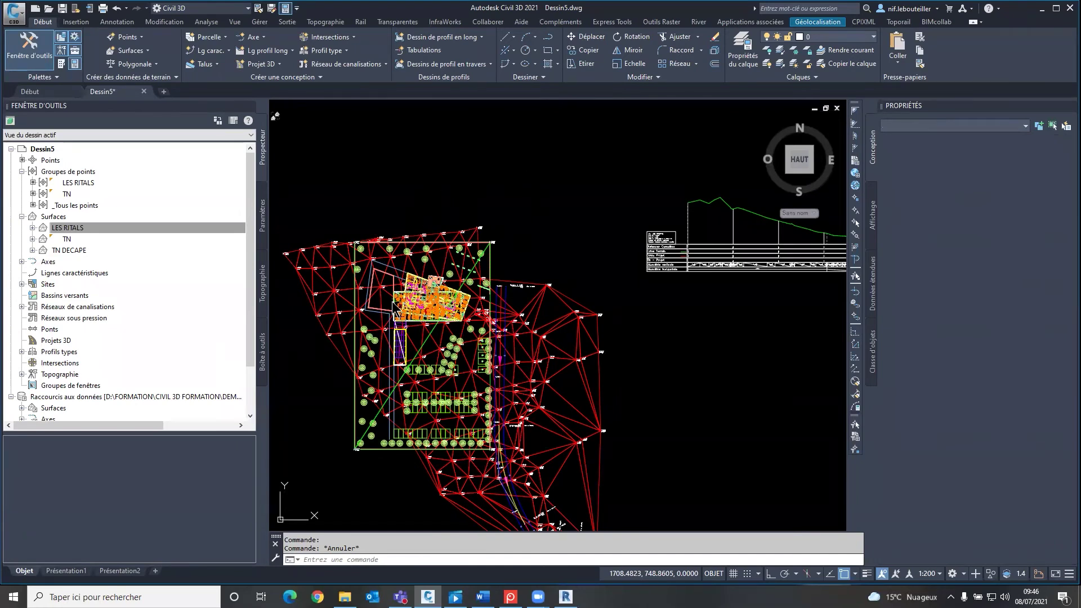
{"action": "key", "text": "ctrl+o"}
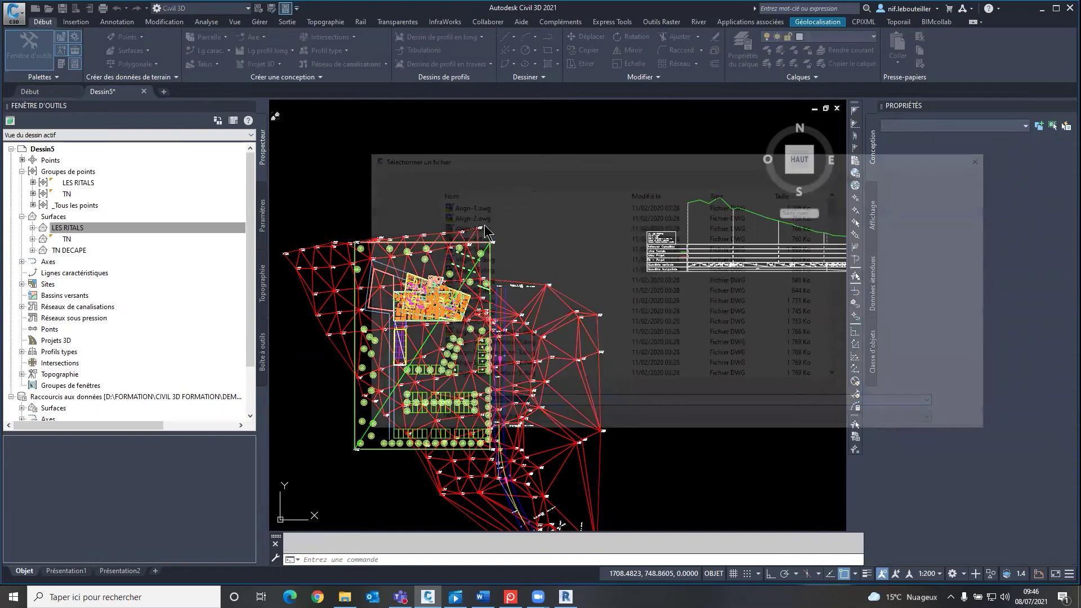
{"action": "key", "text": "BackSpace"}
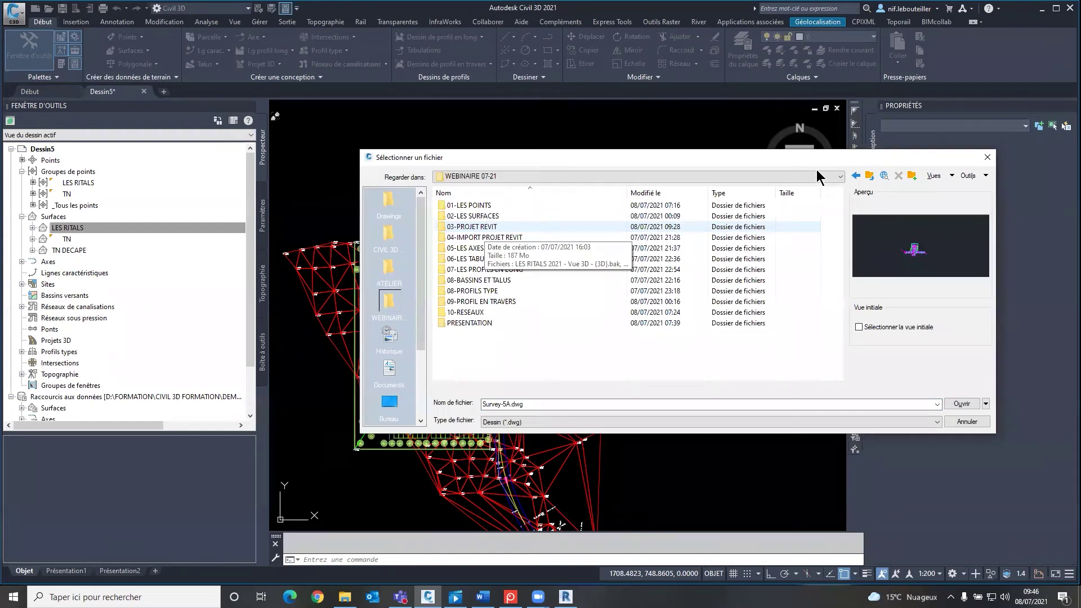
{"action": "left_click", "coordinate": [857, 176]}
{"action": "key", "text": "Down"}
{"action": "key", "text": "BackSpace"}
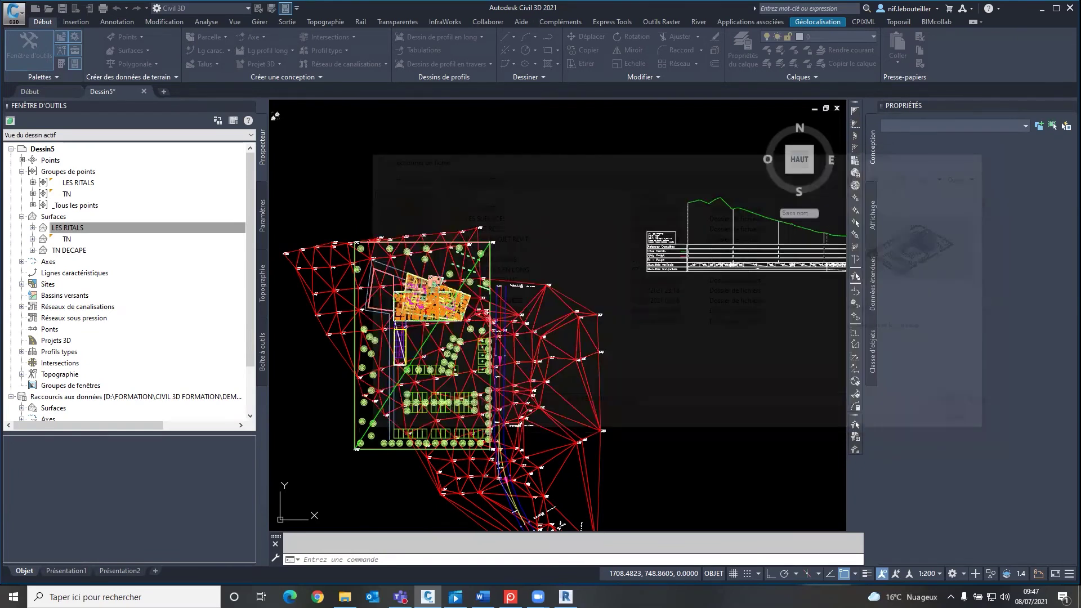
Open 011-LES TABULATIONS.dwg through the application menu's Ouvrir > Dessin command
{"action": "scroll", "coordinate": [422, 394], "scroll_direction": "up", "scroll_amount": 2}
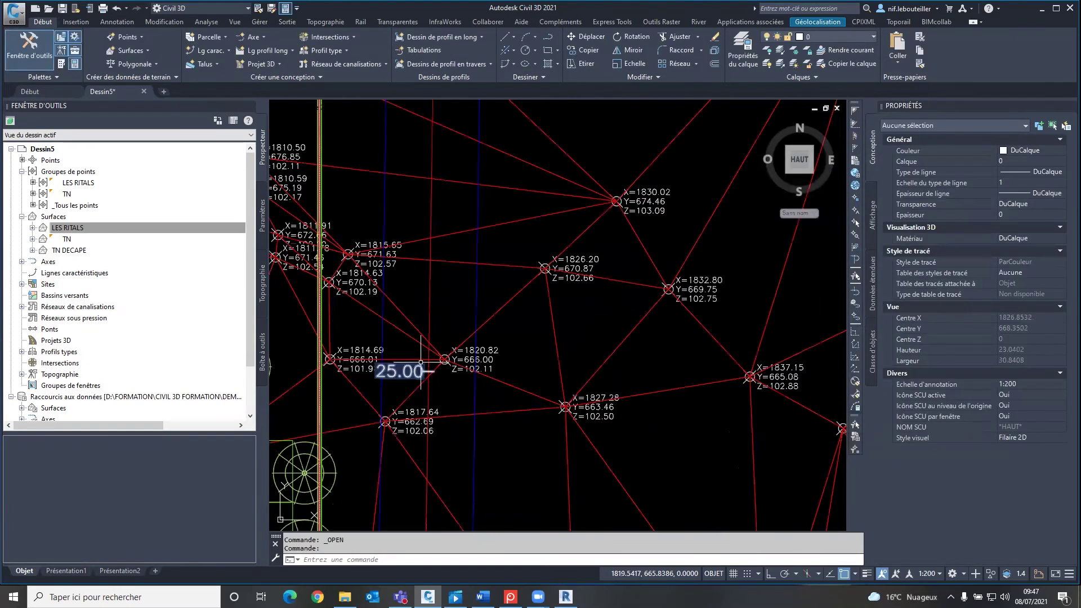
{"action": "scroll", "coordinate": [420, 363], "scroll_direction": "down", "scroll_amount": 6}
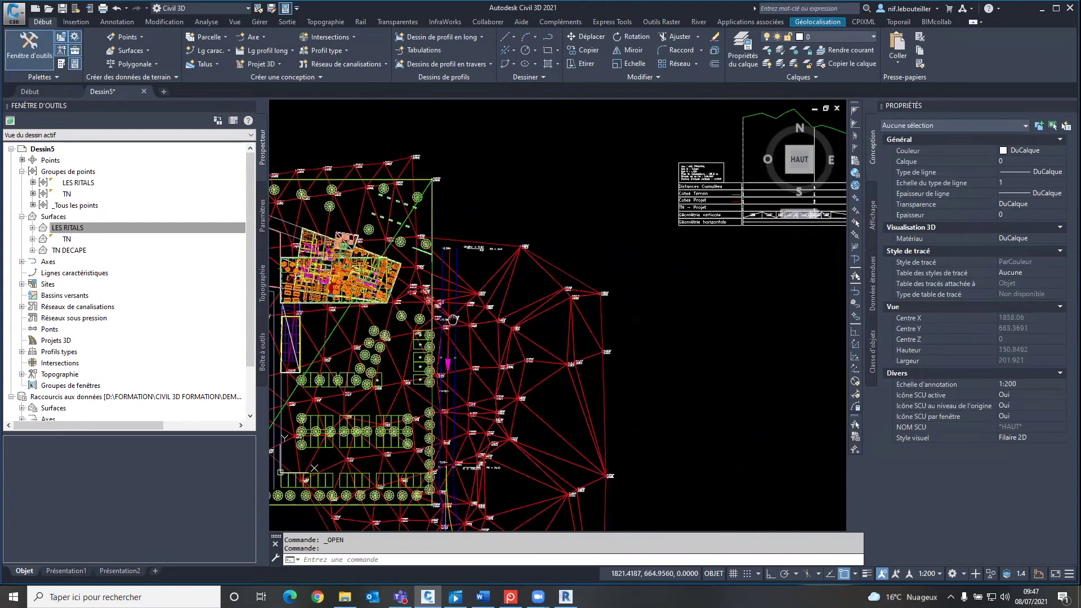
{"action": "middle_click_drag", "start_coordinate": [452, 319], "coordinate": [405, 87]}
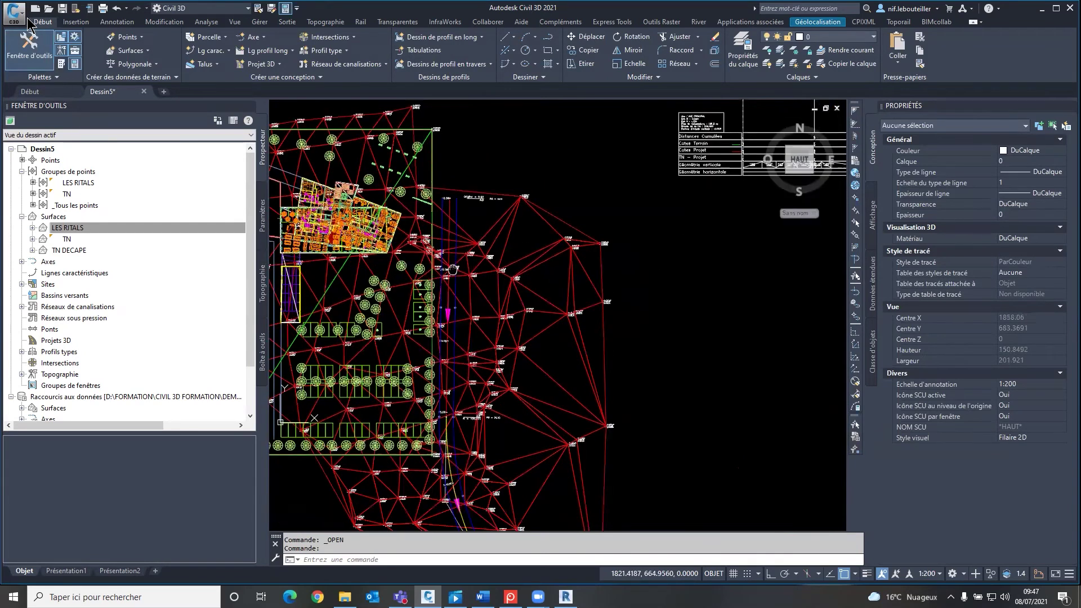
{"action": "left_click", "coordinate": [17, 14]}
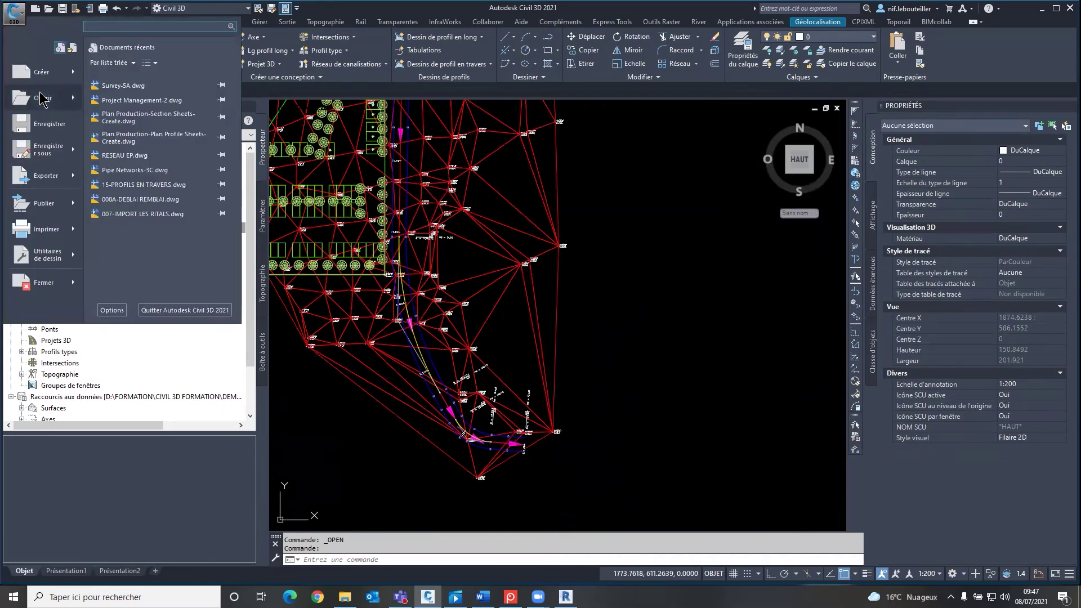
{"action": "left_click", "coordinate": [42, 98]}
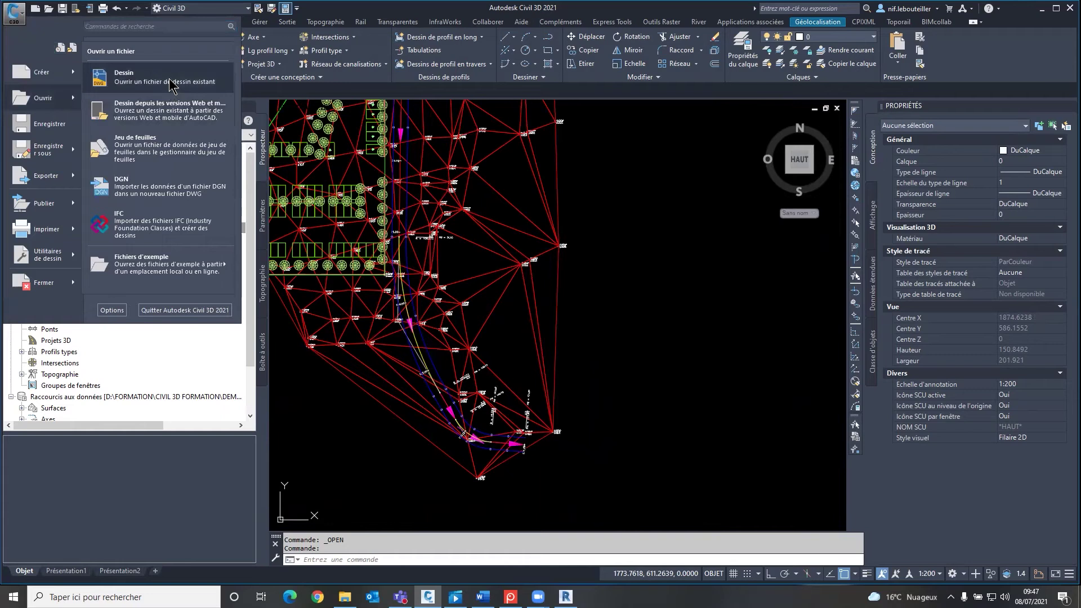
{"action": "left_click", "coordinate": [170, 86]}
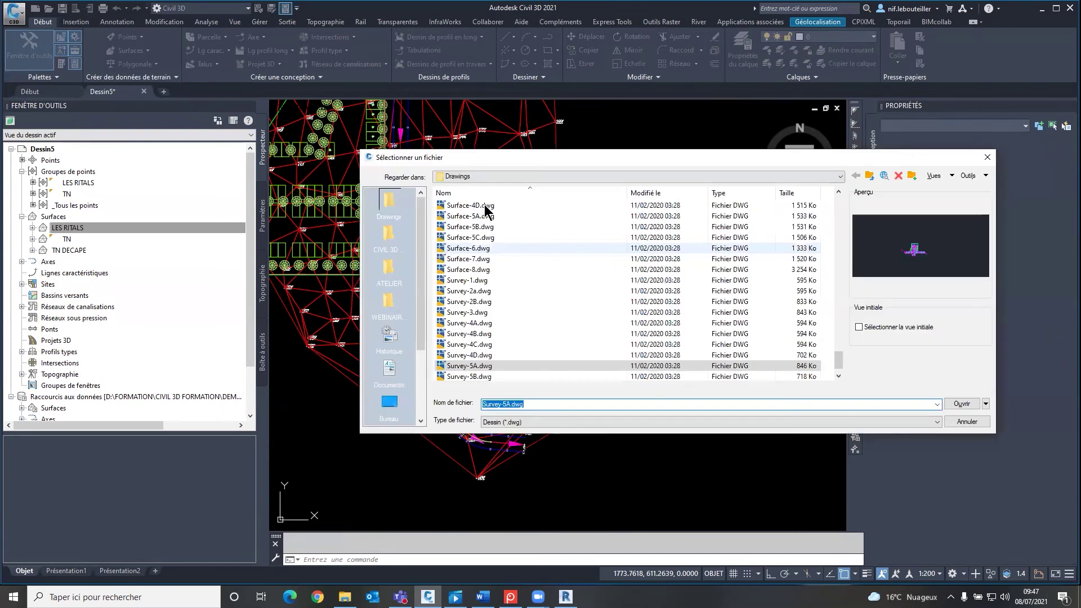
{"action": "left_click", "coordinate": [961, 404]}
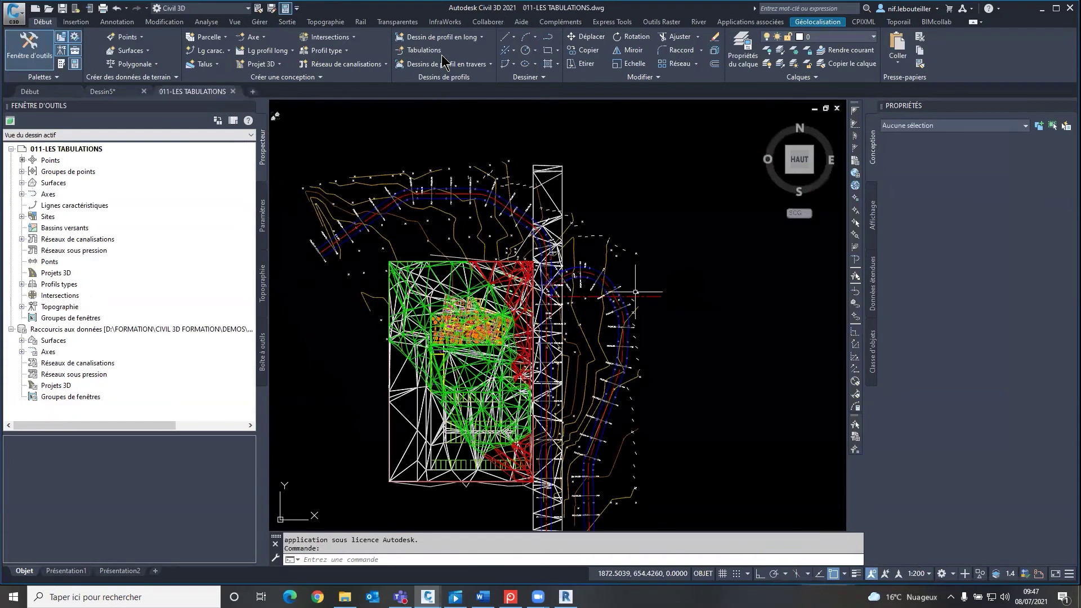
{"action": "scroll", "coordinate": [635, 292], "scroll_direction": "up", "scroll_amount": 8}
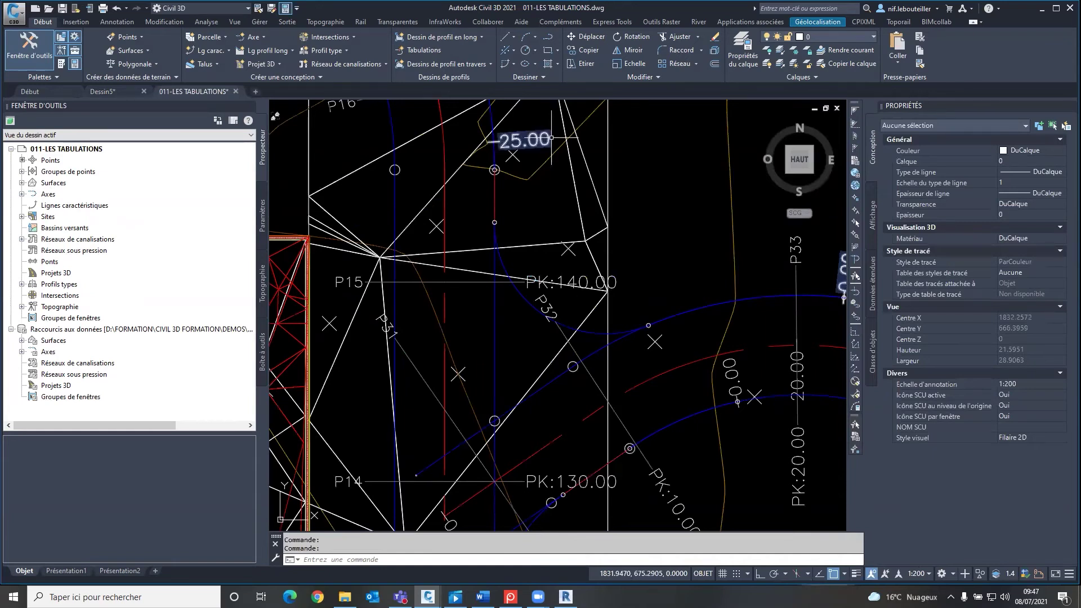
{"action": "scroll", "coordinate": [623, 322], "scroll_direction": "down", "scroll_amount": 4}
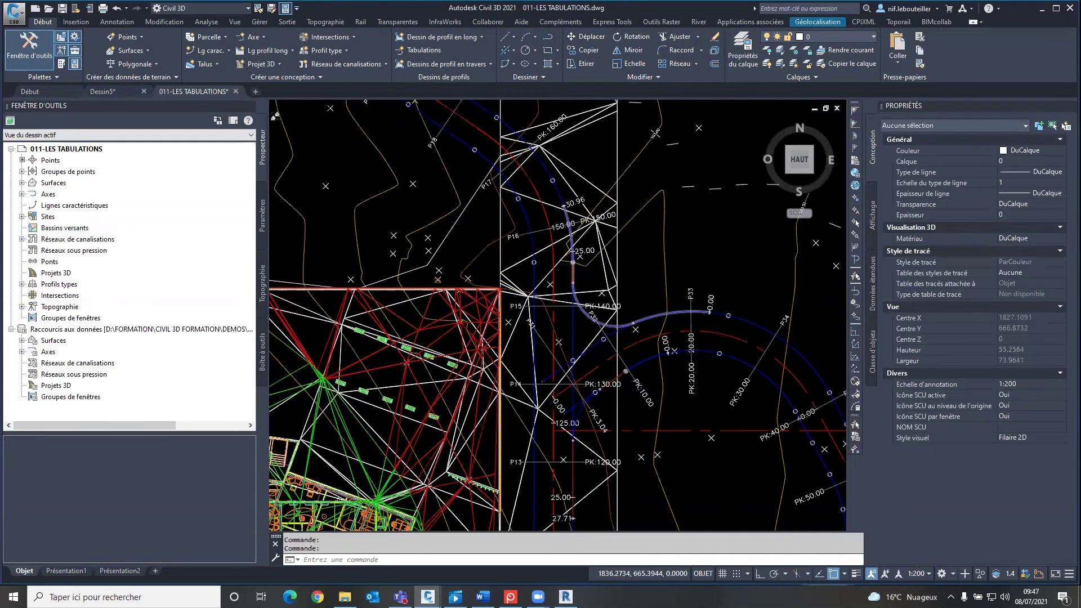
{"action": "scroll", "coordinate": [653, 331], "scroll_direction": "up", "scroll_amount": 4}
{"action": "left_click", "coordinate": [651, 331]}
{"action": "key", "text": "Escape"}
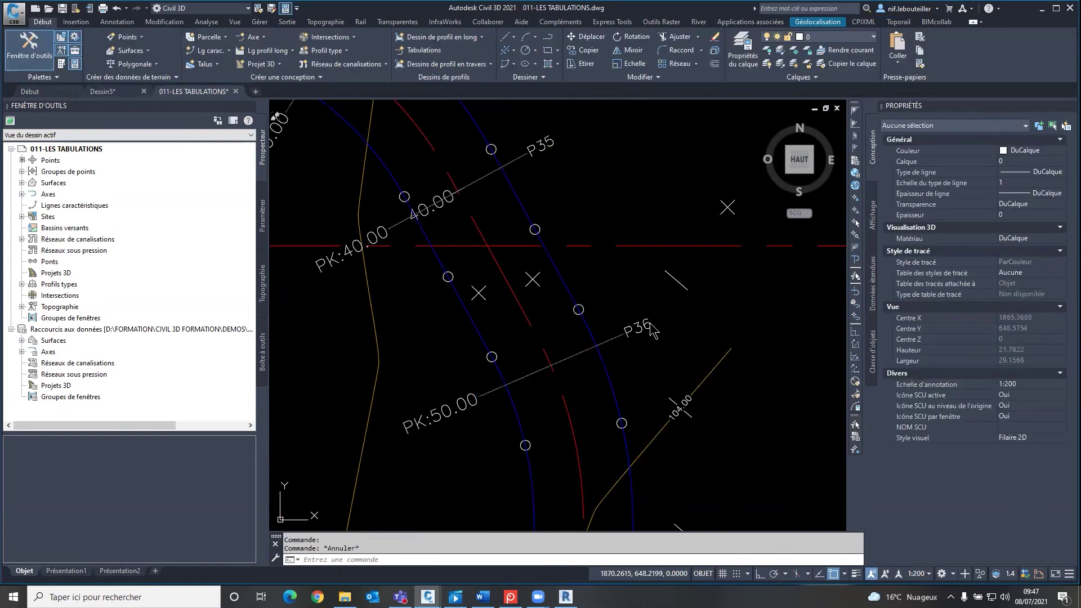
{"action": "left_click", "coordinate": [649, 332]}
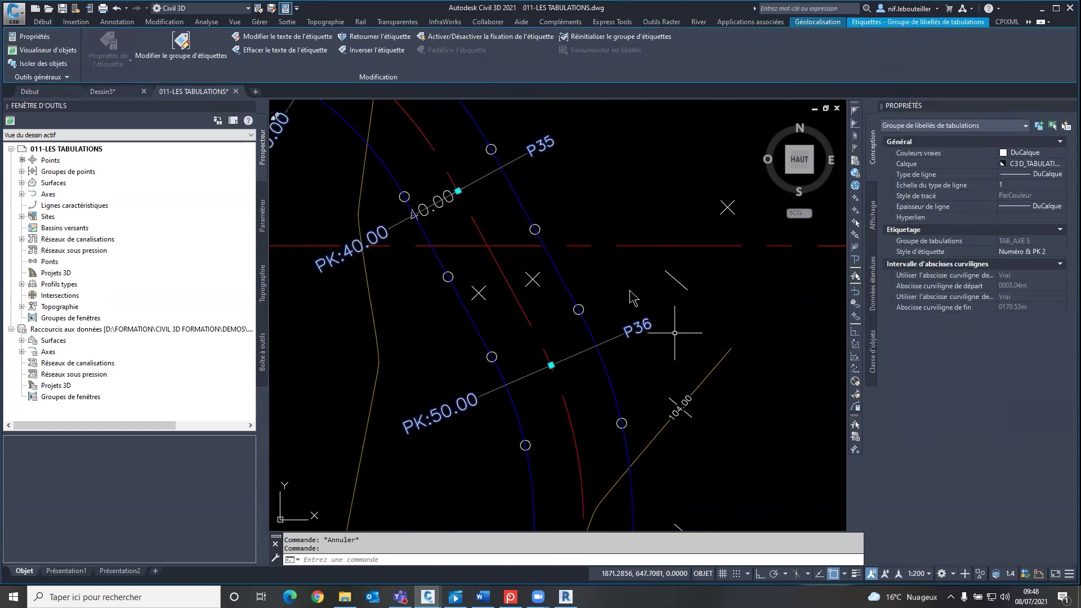
{"action": "scroll", "coordinate": [631, 297], "scroll_direction": "down", "scroll_amount": 5}
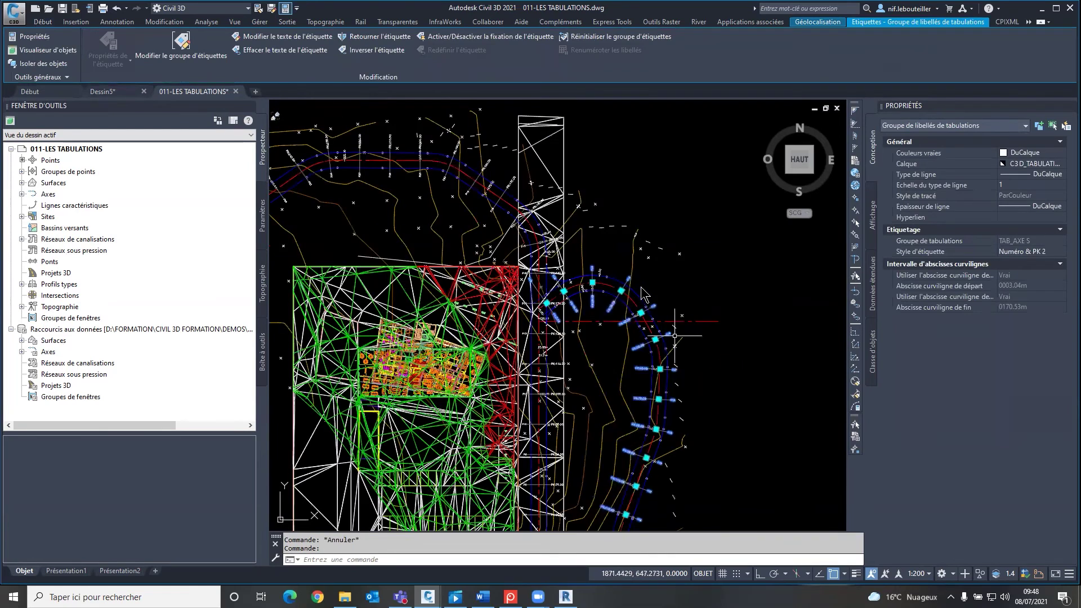
{"action": "key", "text": "Escape"}
{"action": "scroll", "coordinate": [643, 293], "scroll_direction": "down", "scroll_amount": 2}
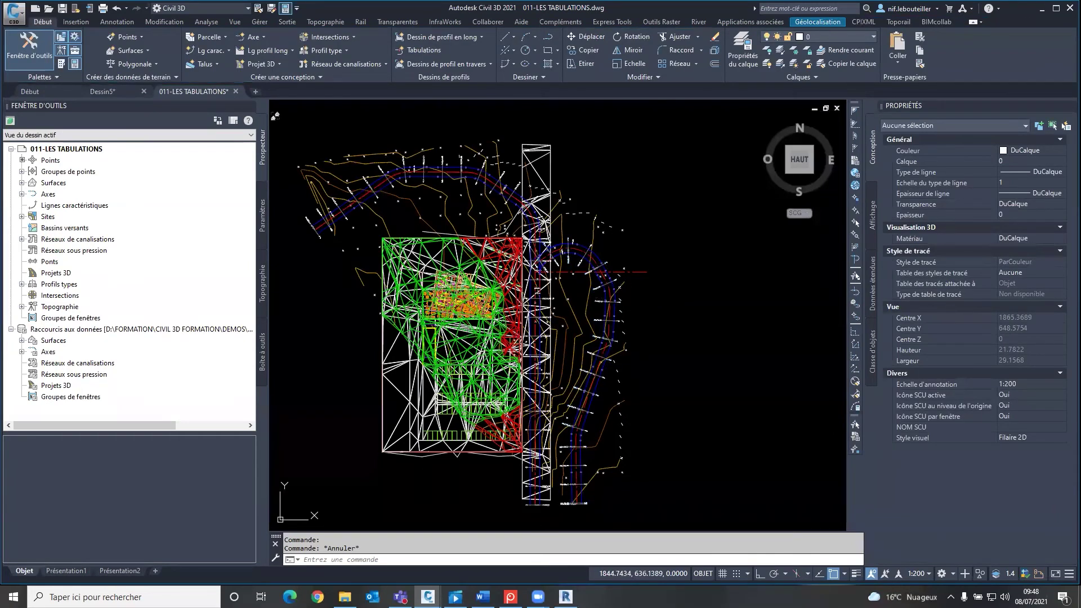
Review REMBLAI DEBLAI volumes (837.45 m³ cut, 3875.53 m³ fill), then close the dashboard
{"action": "scroll", "coordinate": [468, 323], "scroll_direction": "up", "scroll_amount": 2}
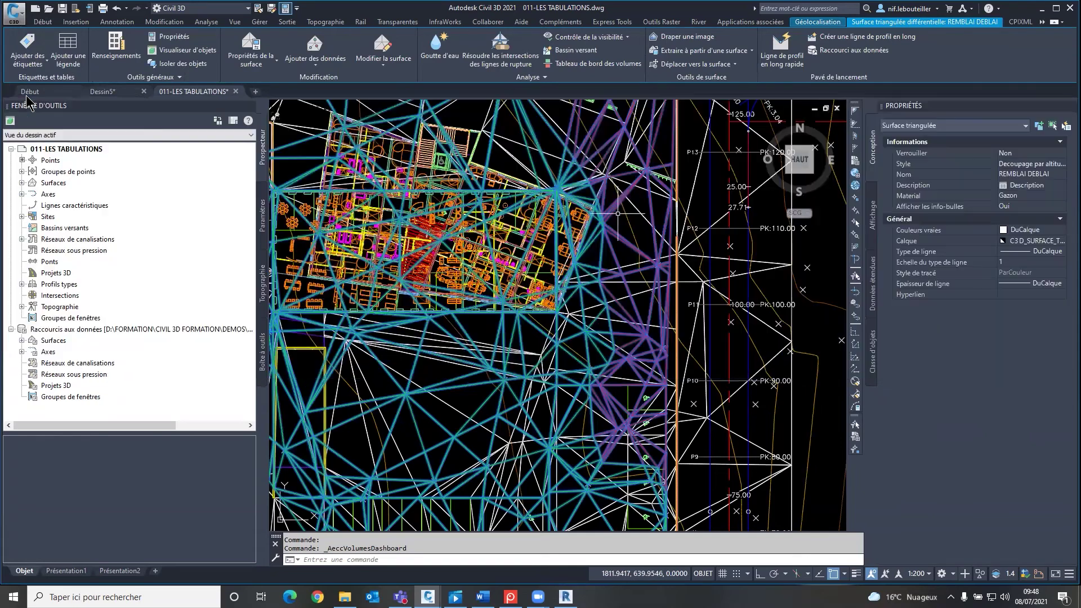
{"action": "left_click", "coordinate": [25, 103]}
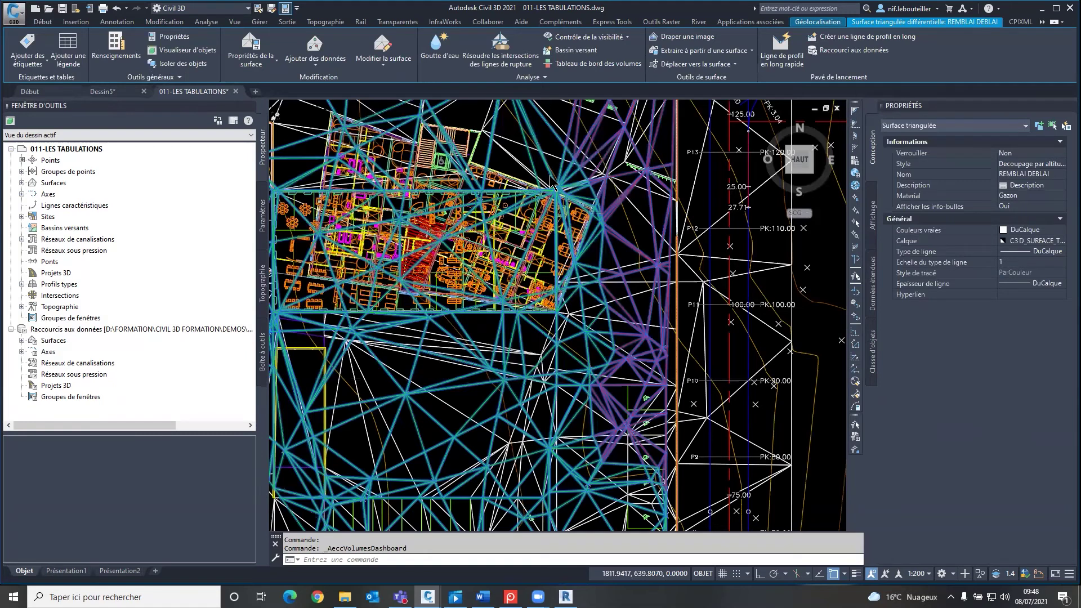
{"action": "key", "text": "Escape"}
{"action": "scroll", "coordinate": [549, 175], "scroll_direction": "down", "scroll_amount": 5}
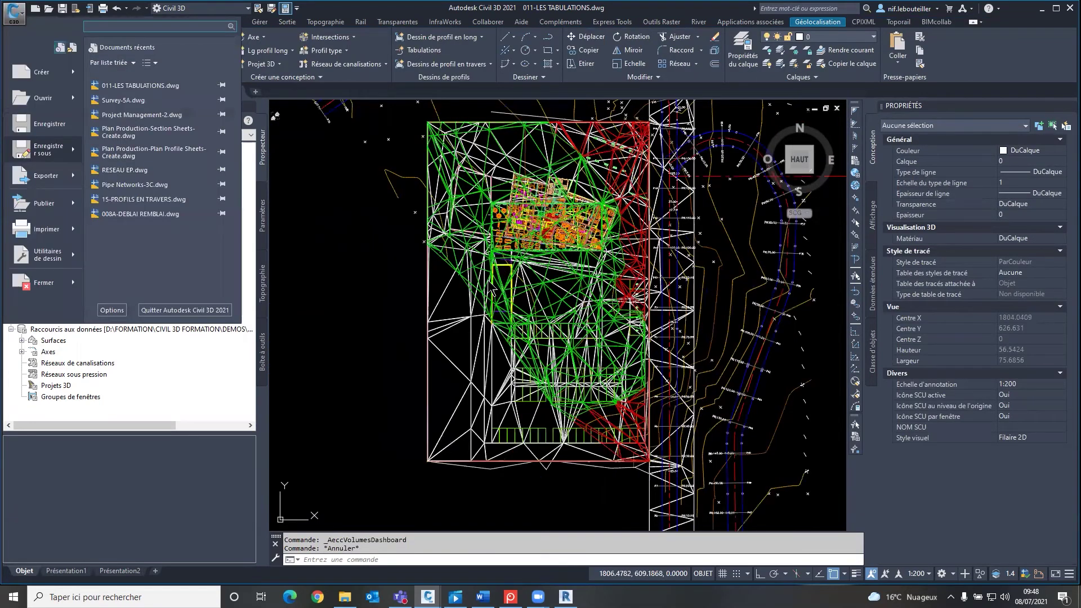
Preview the 012/013 profile drawings in 07-LES PROFILS EN LONG and open 012-LES PROFILS EN LONG.dwg
{"action": "key", "text": "ctrl+o"}
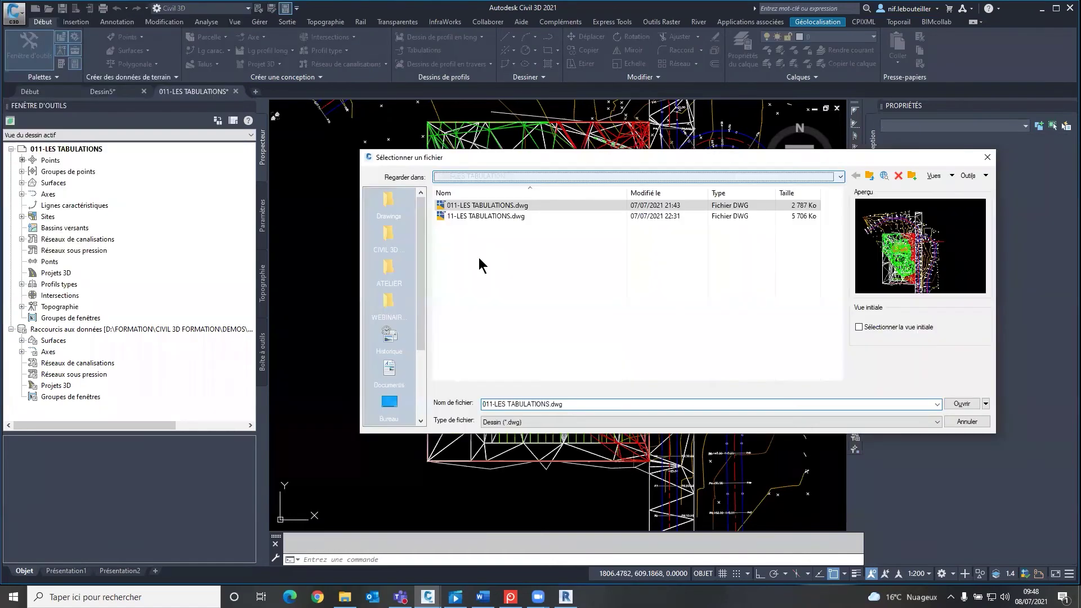
{"action": "key", "text": "BackSpace"}
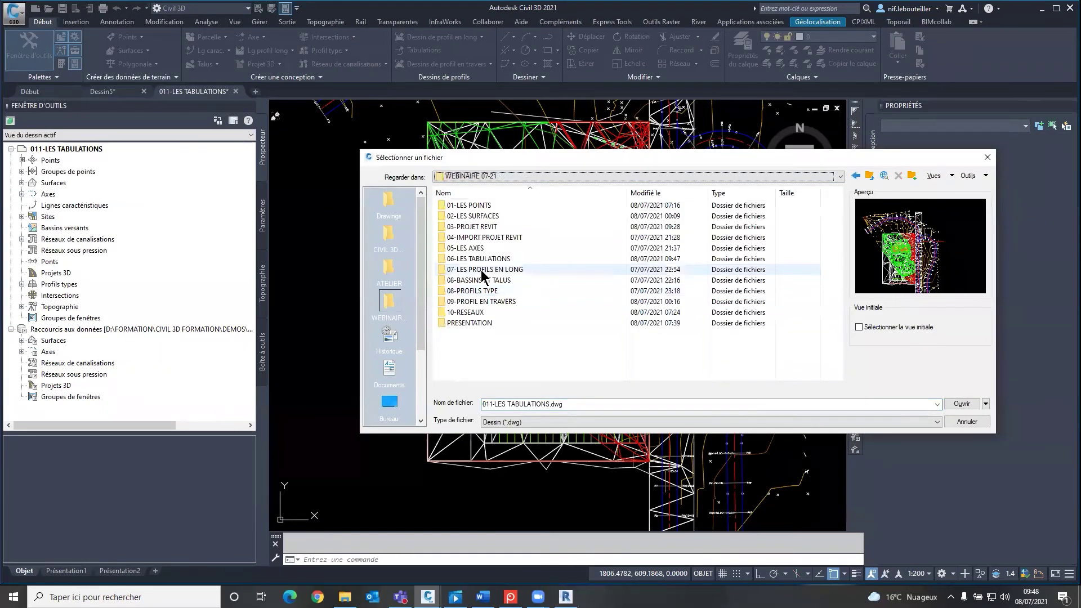
{"action": "double_click", "coordinate": [482, 271]}
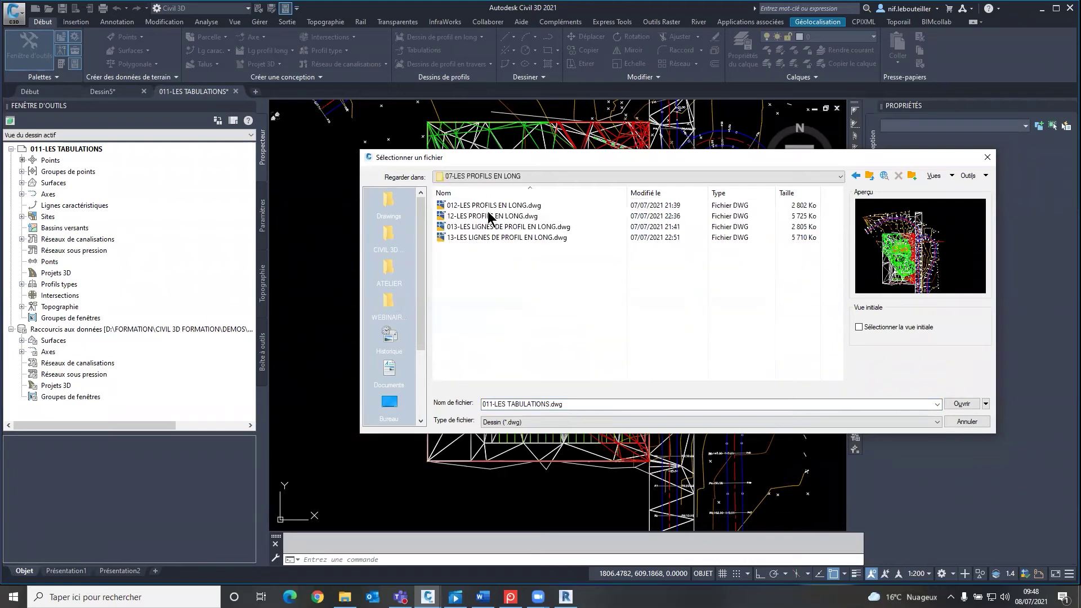
{"action": "left_click", "coordinate": [488, 205]}
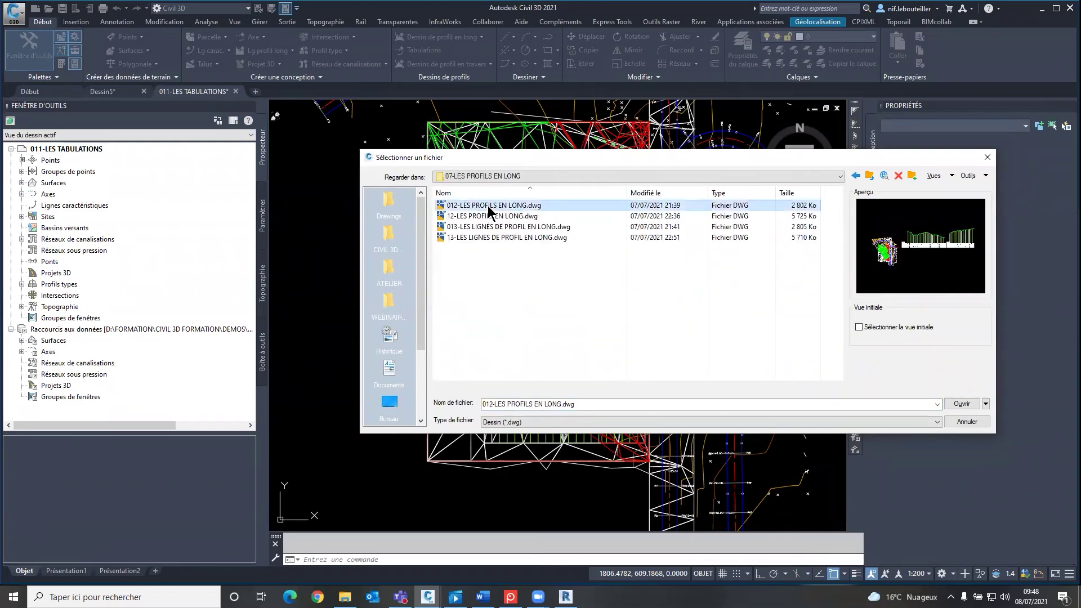
{"action": "left_click", "coordinate": [487, 216]}
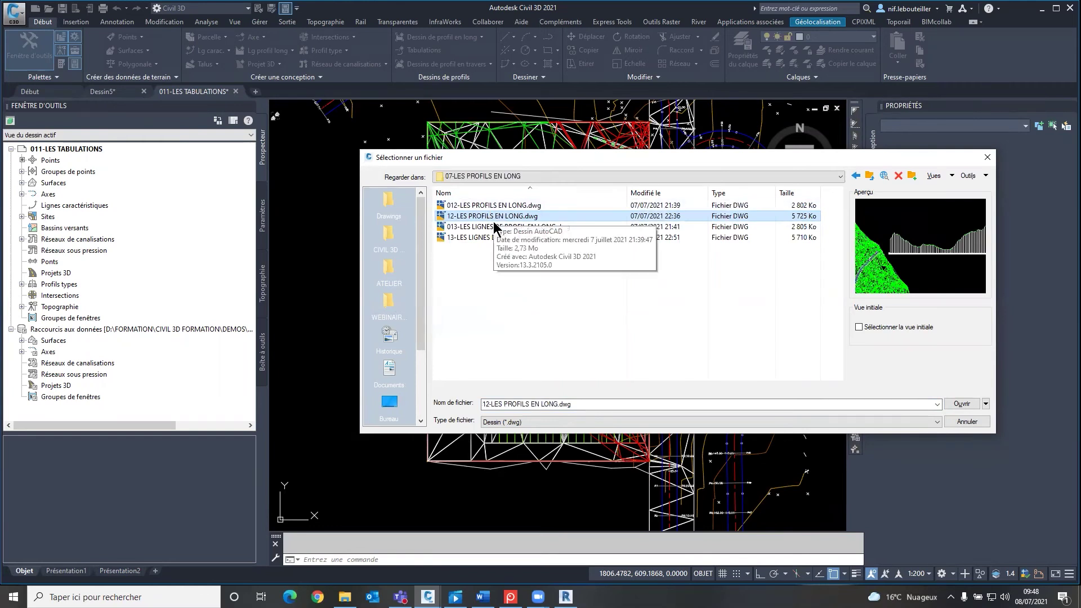
{"action": "left_click", "coordinate": [494, 225]}
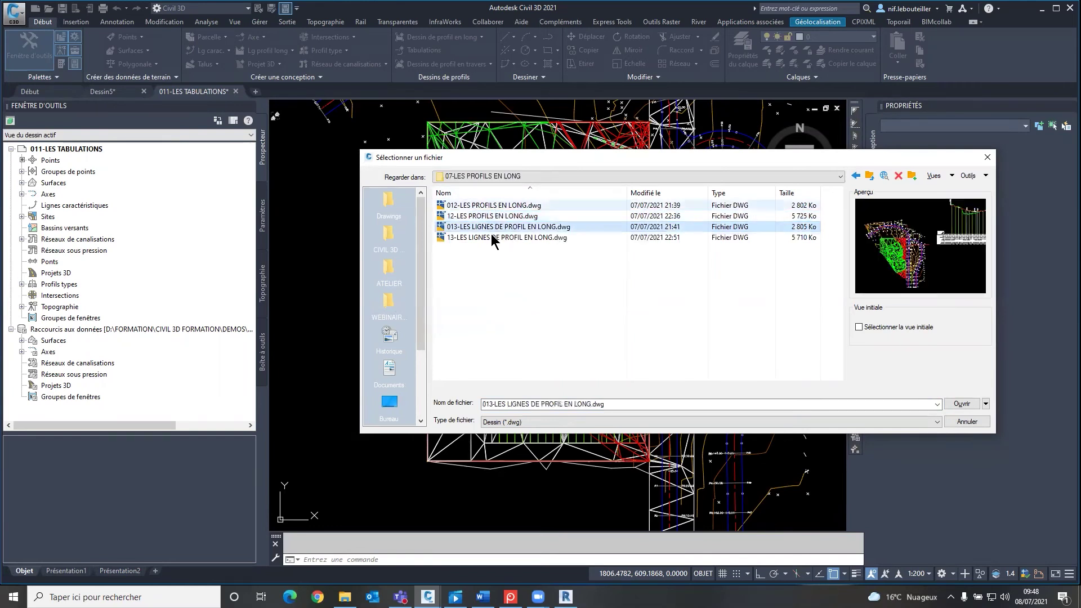
{"action": "left_click", "coordinate": [491, 237]}
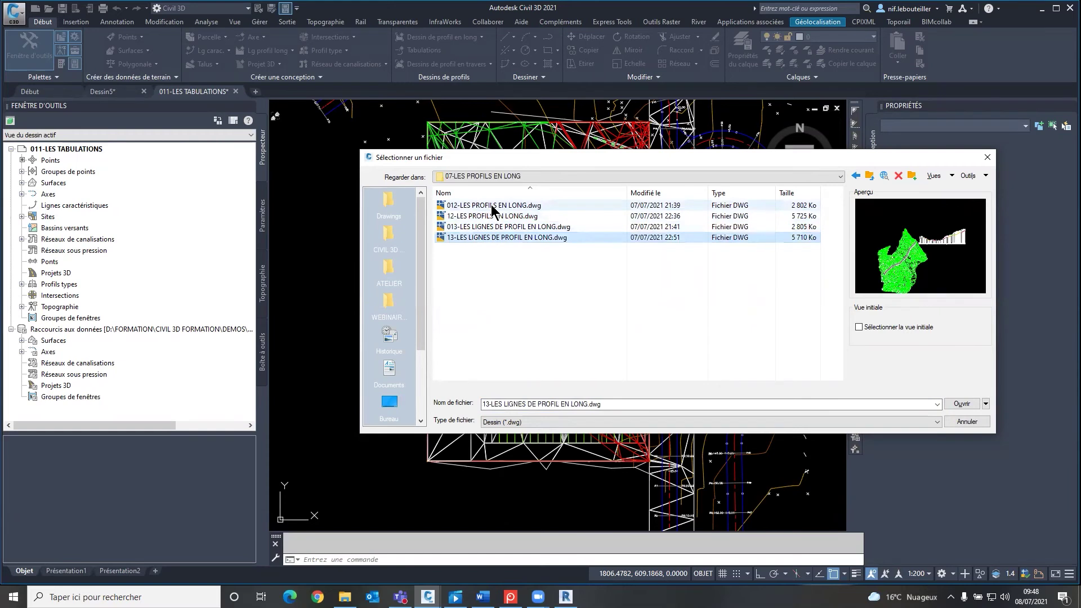
{"action": "left_click", "coordinate": [492, 210]}
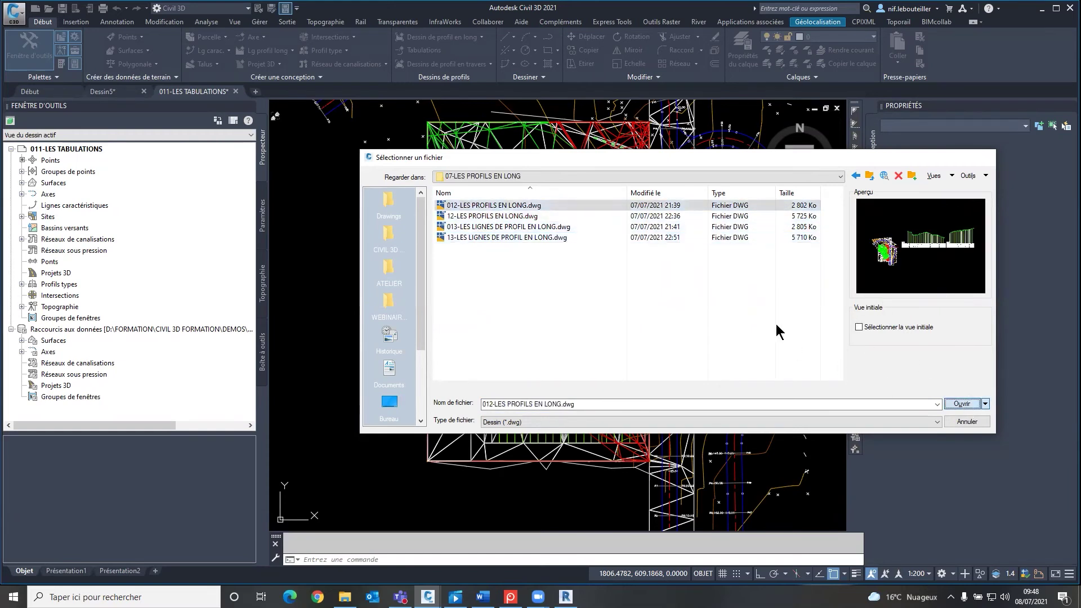
{"action": "key", "text": "Return"}
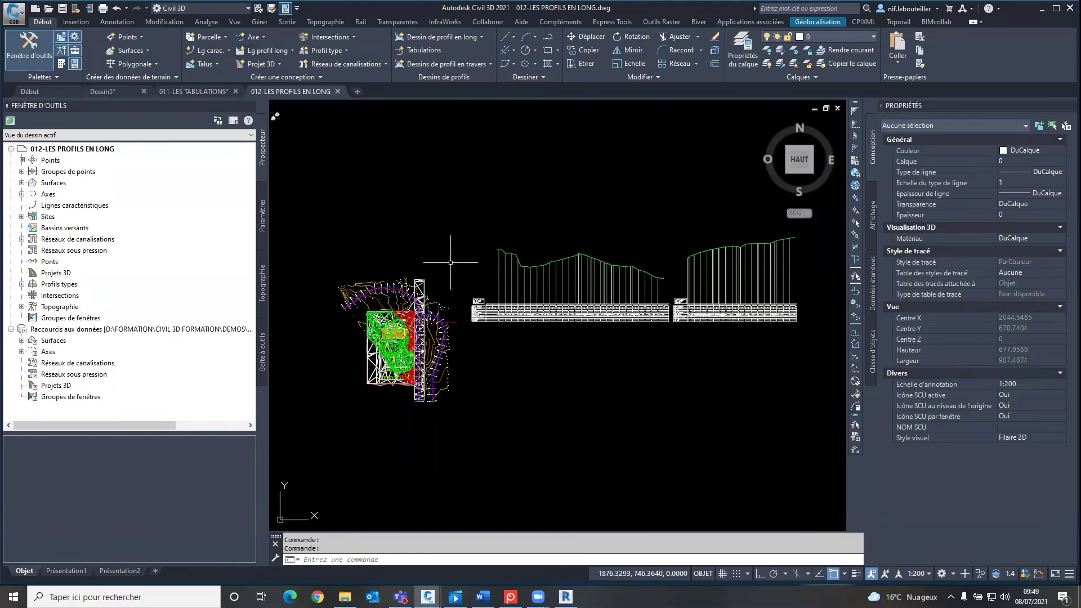
{"action": "left_click", "coordinate": [506, 312]}
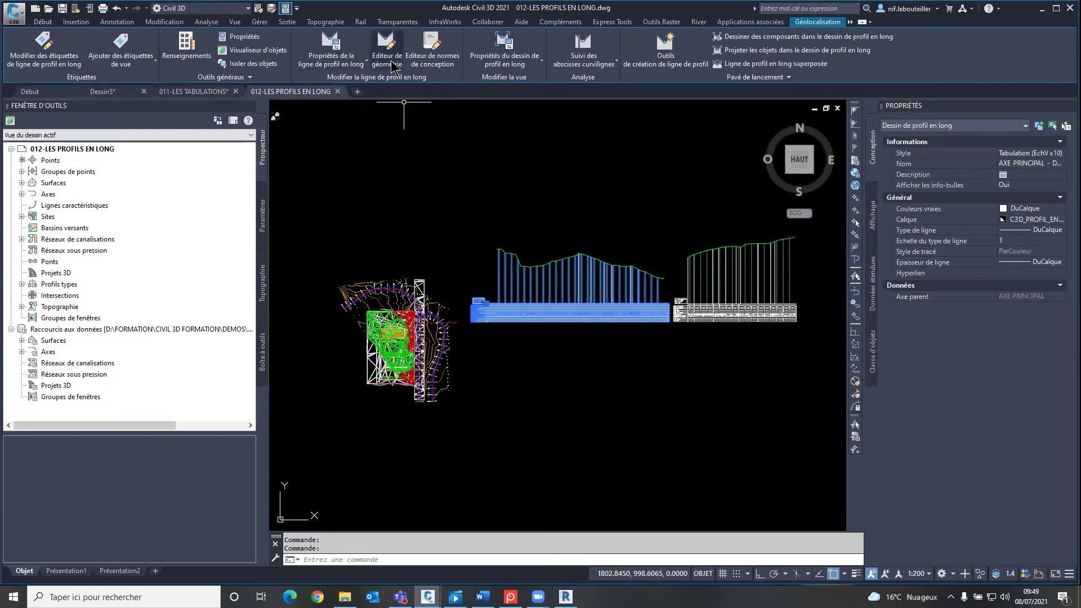
{"action": "key", "text": "Escape"}
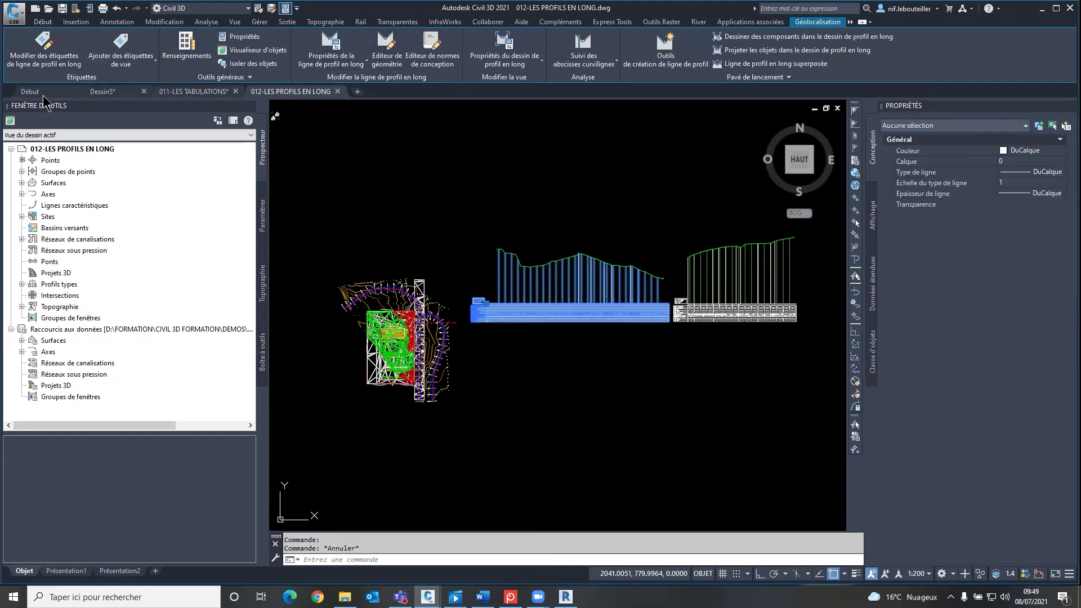
Pick 013-LES LIGNES DE PROFIL EN LONG.dwg in the Select File dialog and open it
{"action": "left_click", "coordinate": [14, 12]}
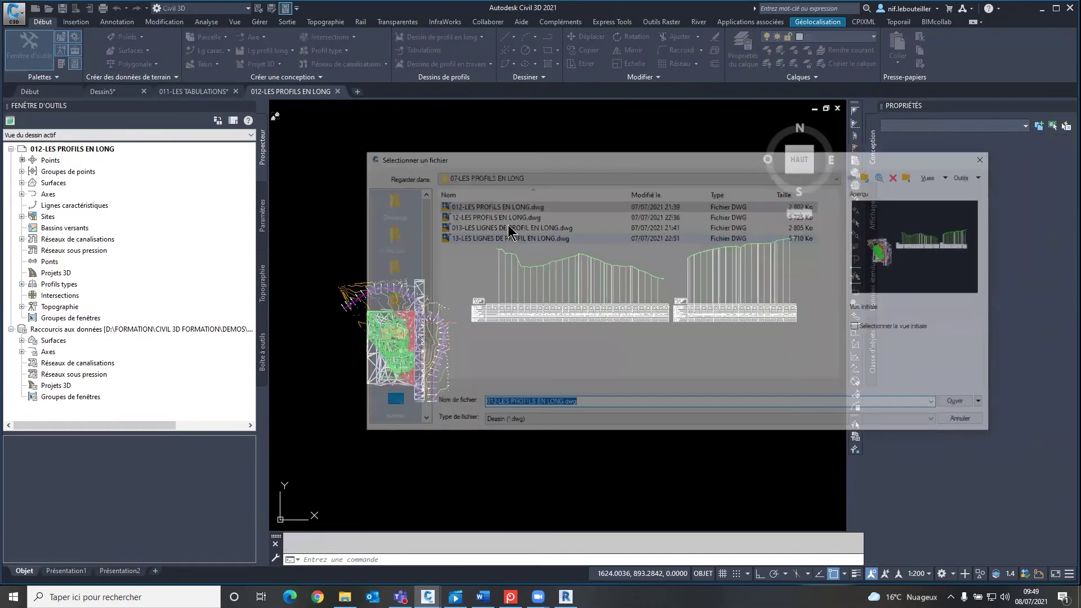
{"action": "left_click", "coordinate": [507, 227]}
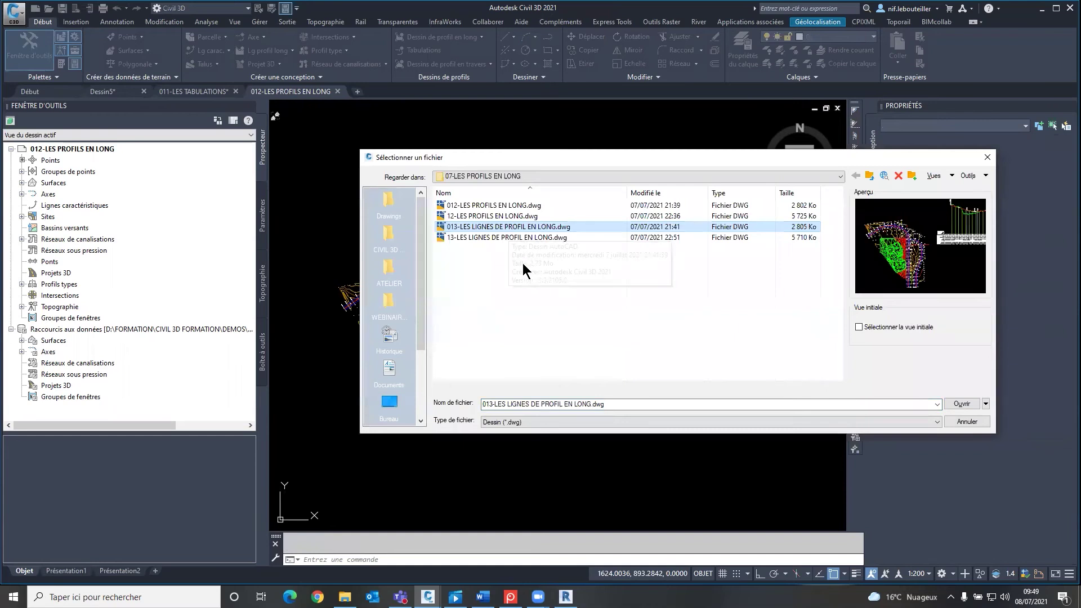
{"action": "left_click", "coordinate": [957, 404]}
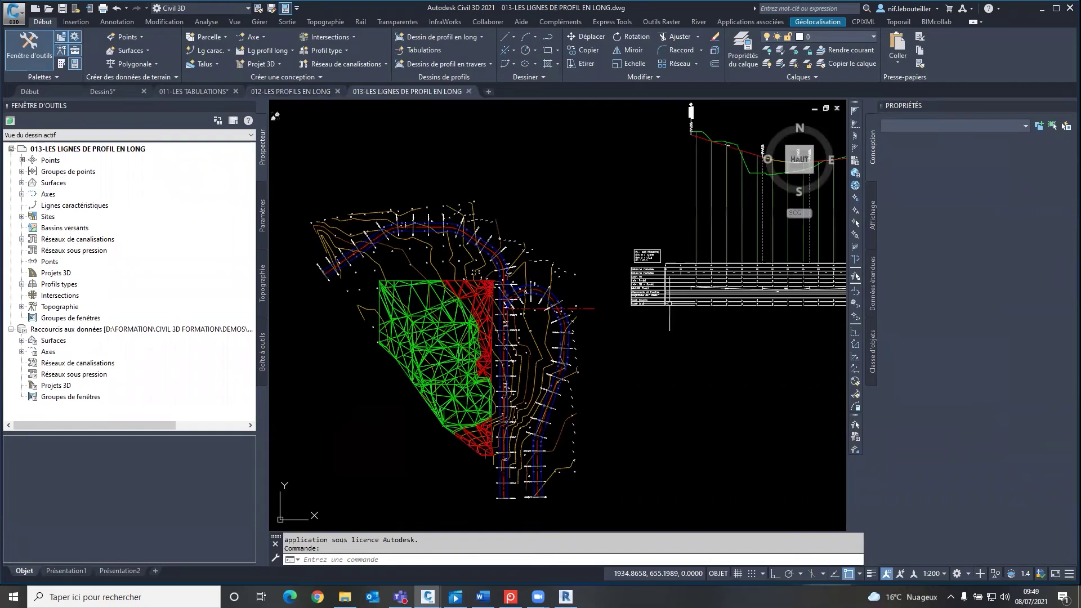
Select LPL_AXE PRINCIPAL, grab its end grip and zoom along to the -3.21% grade
{"action": "middle_click_drag", "start_coordinate": [507, 338], "coordinate": [481, 366]}
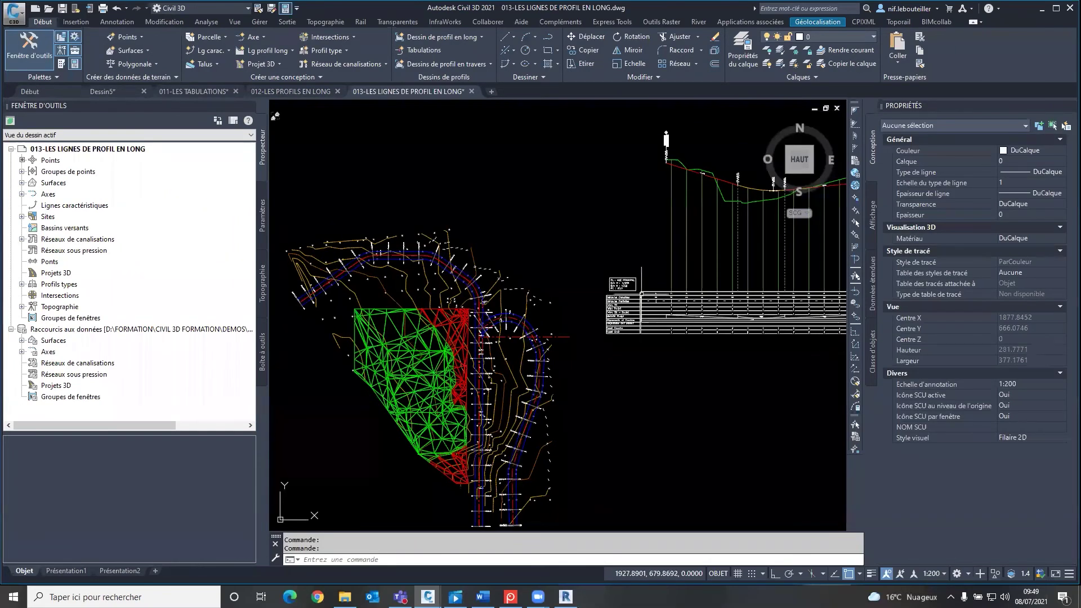
{"action": "left_click", "coordinate": [761, 191]}
{"action": "scroll", "coordinate": [760, 191], "scroll_direction": "up", "scroll_amount": 10}
{"action": "left_click", "coordinate": [573, 394]}
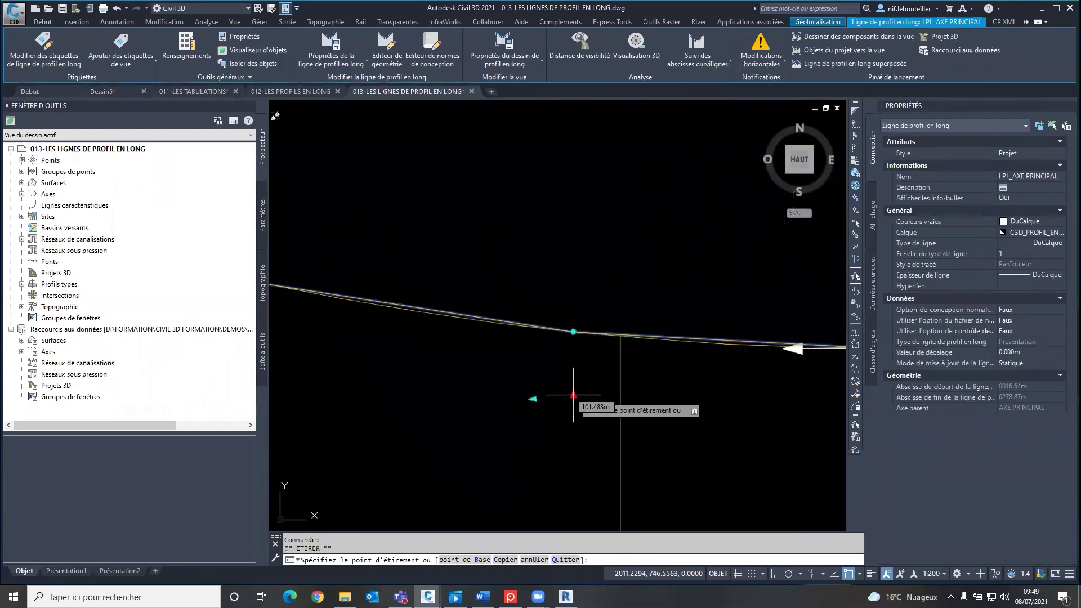
{"action": "scroll", "coordinate": [574, 355], "scroll_direction": "down", "scroll_amount": 2}
{"action": "scroll", "coordinate": [563, 361], "scroll_direction": "down", "scroll_amount": 2}
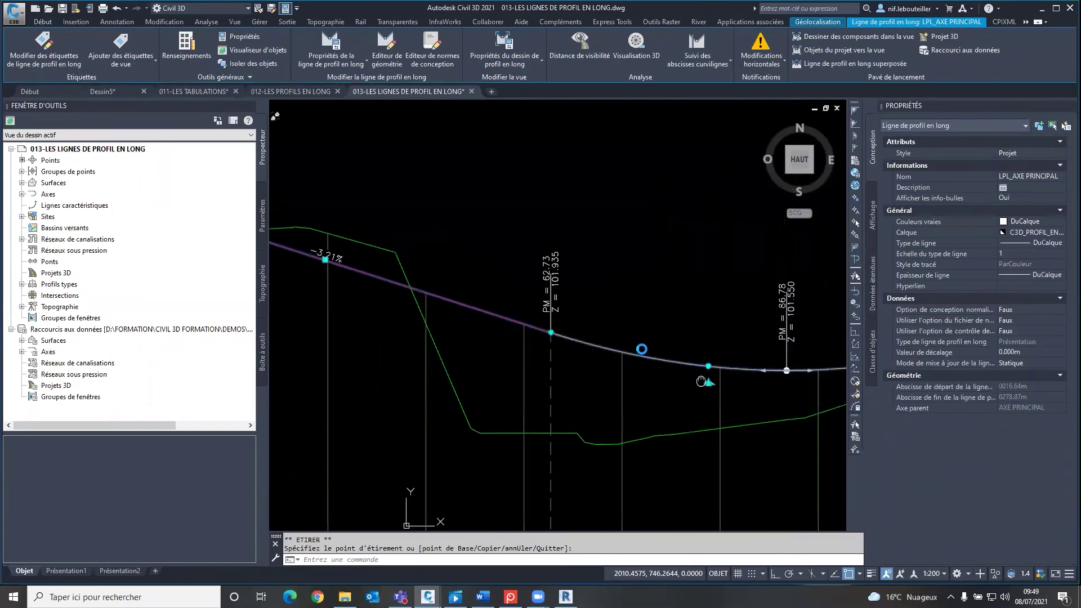
{"action": "scroll", "coordinate": [516, 339], "scroll_direction": "up", "scroll_amount": 1}
{"action": "scroll", "coordinate": [506, 304], "scroll_direction": "up", "scroll_amount": 1}
{"action": "scroll", "coordinate": [513, 293], "scroll_direction": "up", "scroll_amount": 2}
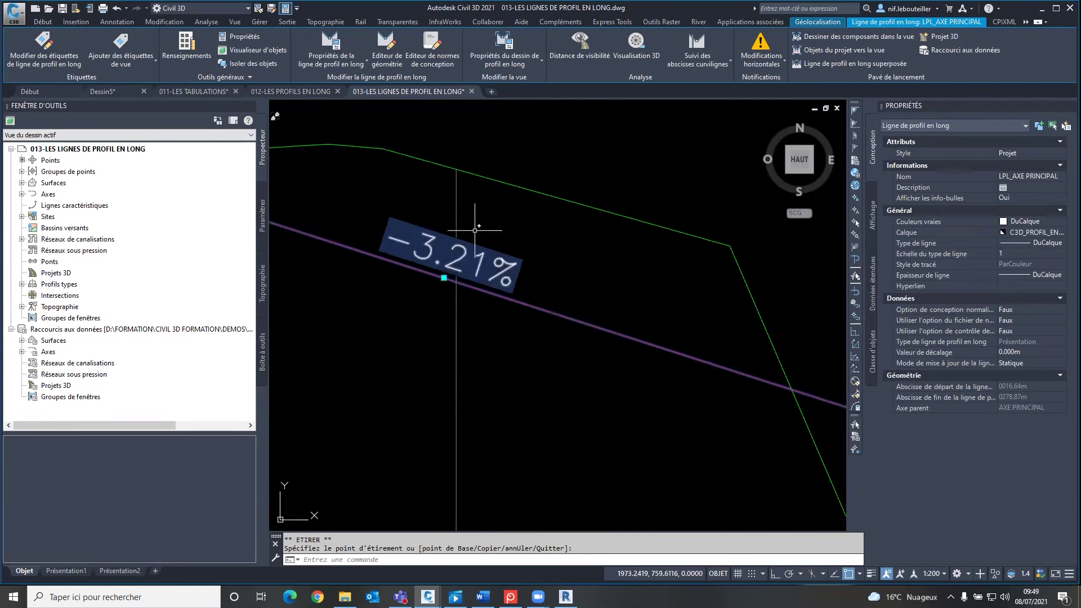
{"action": "scroll", "coordinate": [452, 301], "scroll_direction": "down", "scroll_amount": 1}
{"action": "scroll", "coordinate": [554, 313], "scroll_direction": "down", "scroll_amount": 2}
{"action": "scroll", "coordinate": [549, 321], "scroll_direction": "down", "scroll_amount": 1}
{"action": "scroll", "coordinate": [540, 336], "scroll_direction": "down", "scroll_amount": 1}
{"action": "scroll", "coordinate": [540, 336], "scroll_direction": "up", "scroll_amount": 2}
{"action": "scroll", "coordinate": [586, 362], "scroll_direction": "down", "scroll_amount": 1}
{"action": "scroll", "coordinate": [559, 357], "scroll_direction": "down", "scroll_amount": 1}
{"action": "scroll", "coordinate": [563, 360], "scroll_direction": "down", "scroll_amount": 1}
{"action": "mouse_move", "coordinate": [564, 360]}
{"action": "middle_mouse_down"}
{"action": "mouse_move", "coordinate": [543, 353]}
{"action": "mouse_move", "coordinate": [526, 314]}
{"action": "middle_mouse_up"}
{"action": "mouse_move", "coordinate": [622, 309]}
{"action": "middle_mouse_down"}
{"action": "mouse_move", "coordinate": [675, 352]}
{"action": "mouse_move", "coordinate": [719, 343]}
{"action": "middle_mouse_up"}
Cancel the stretch and view plan and profile together again
{"action": "key", "text": "Escape"}
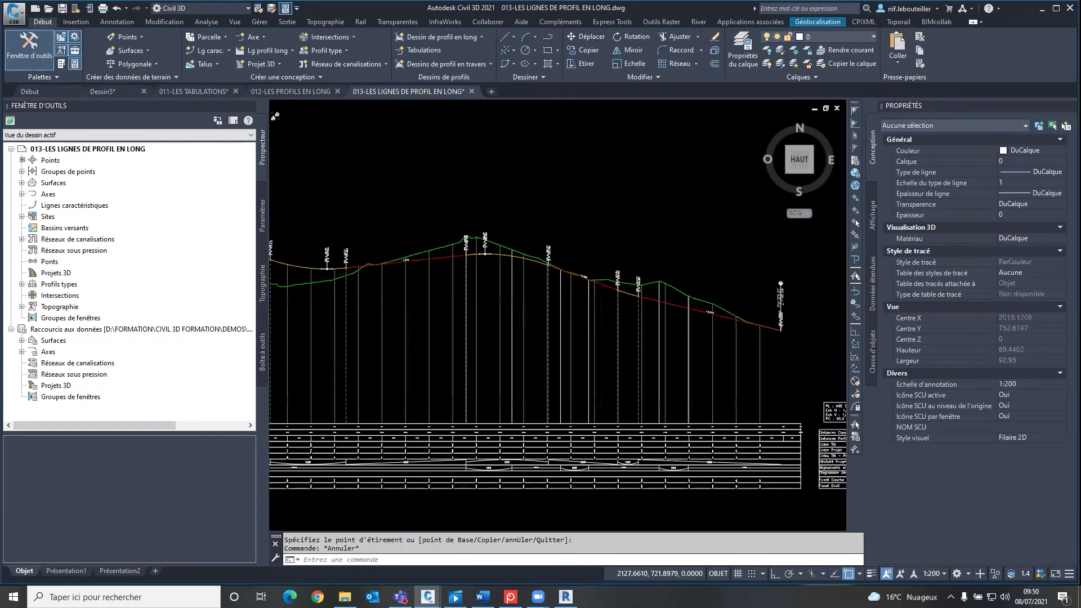
{"action": "middle_click_drag", "start_coordinate": [586, 336], "coordinate": [682, 311]}
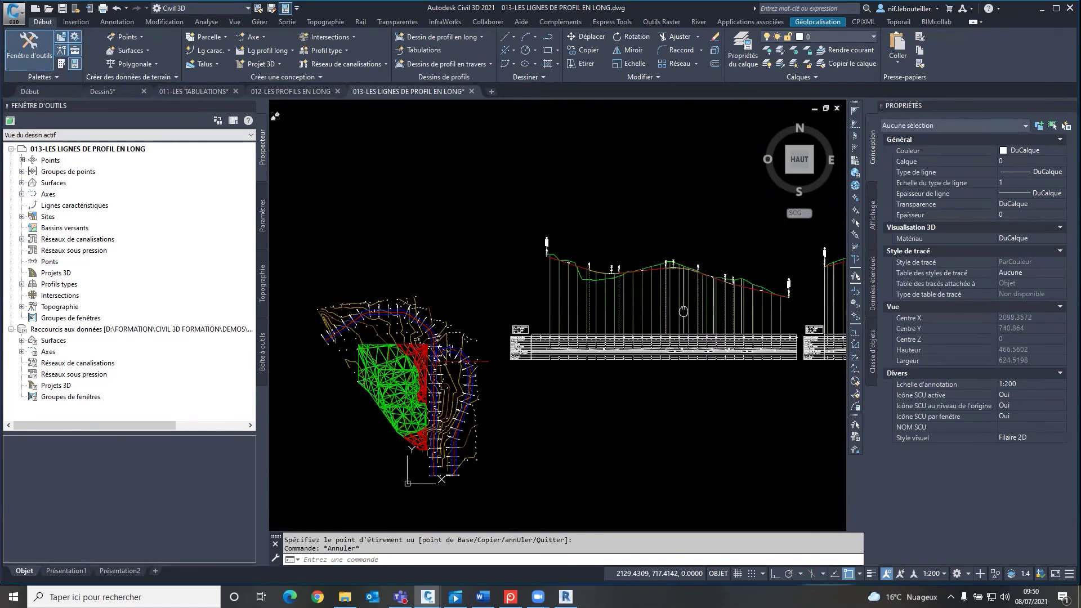
{"action": "scroll", "coordinate": [516, 370], "scroll_direction": "up", "scroll_amount": 2}
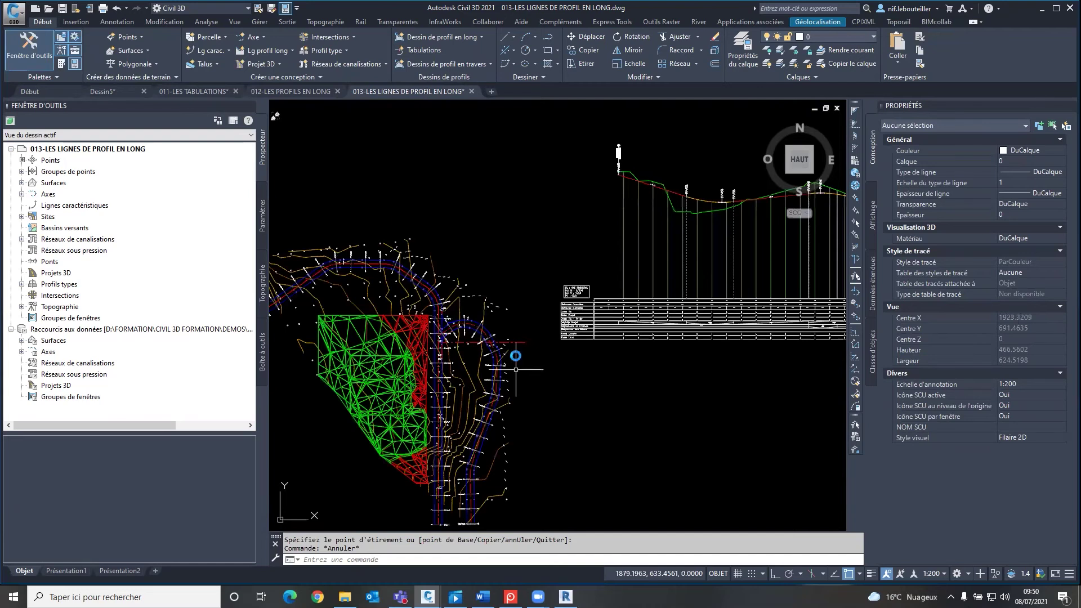
{"action": "scroll", "coordinate": [515, 370], "scroll_direction": "up", "scroll_amount": 2}
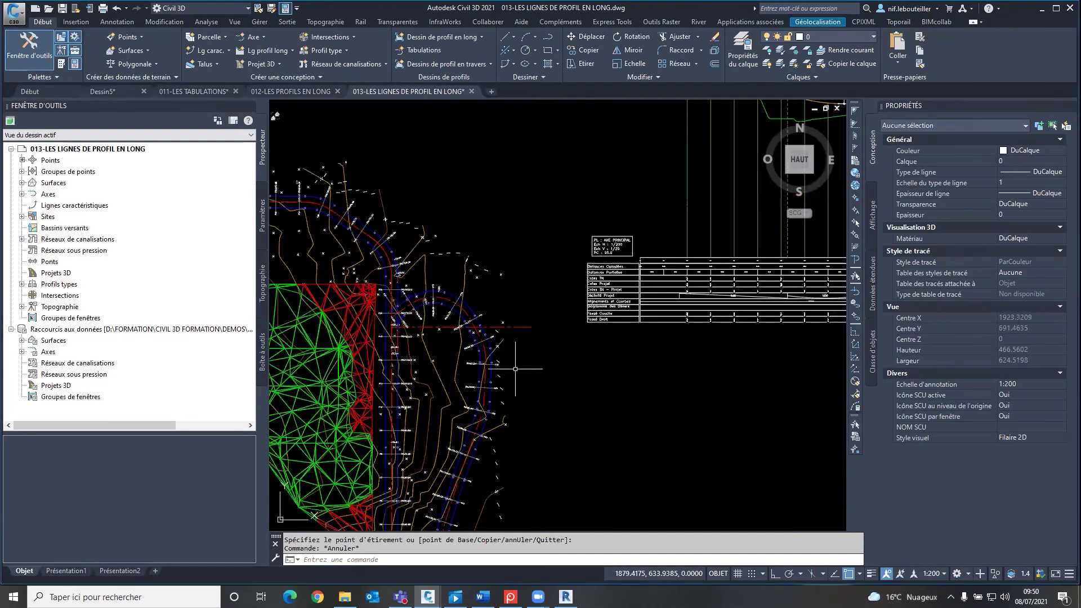
{"action": "scroll", "coordinate": [548, 366], "scroll_direction": "up", "scroll_amount": 1}
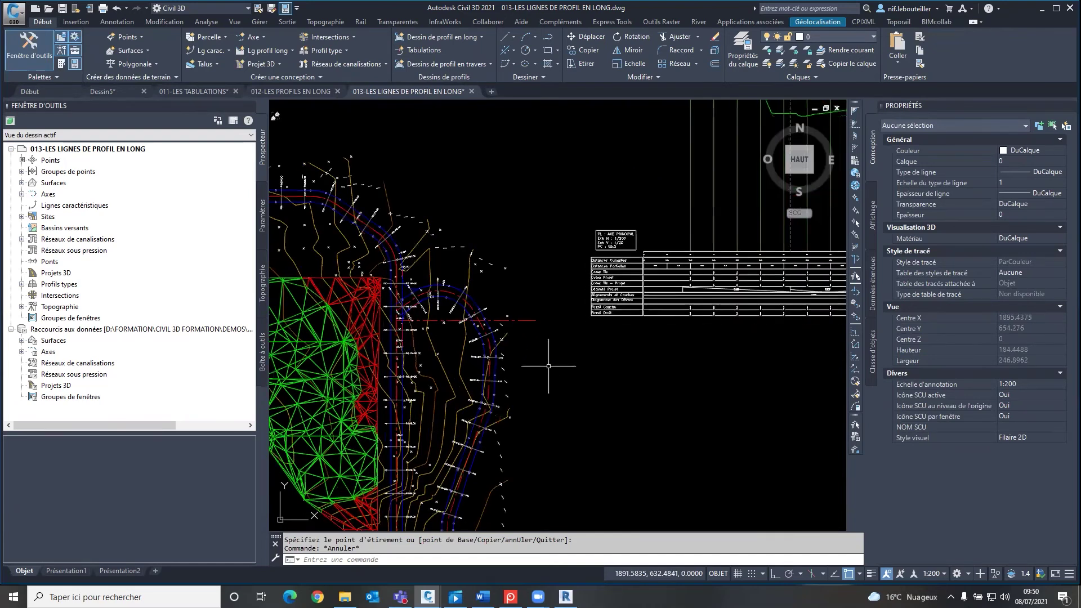
{"action": "scroll", "coordinate": [548, 365], "scroll_direction": "down", "scroll_amount": 2}
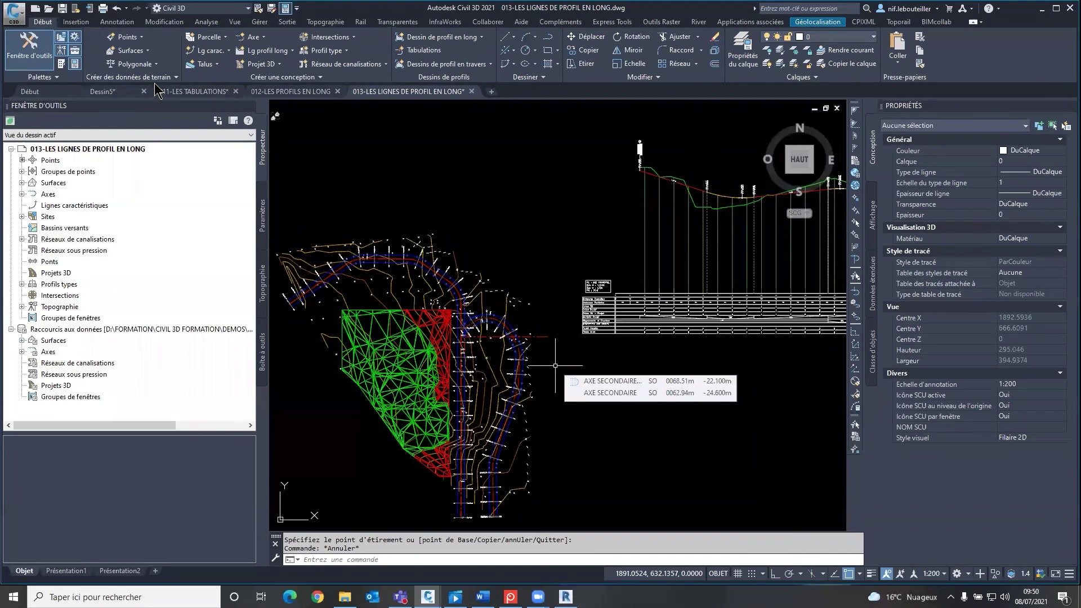
Go from WEBINAIRE 07-21 into 08-BASSINS ET TALUS and select 014-TALUS BASSIN.dwg
{"action": "key", "text": "alt+f"}
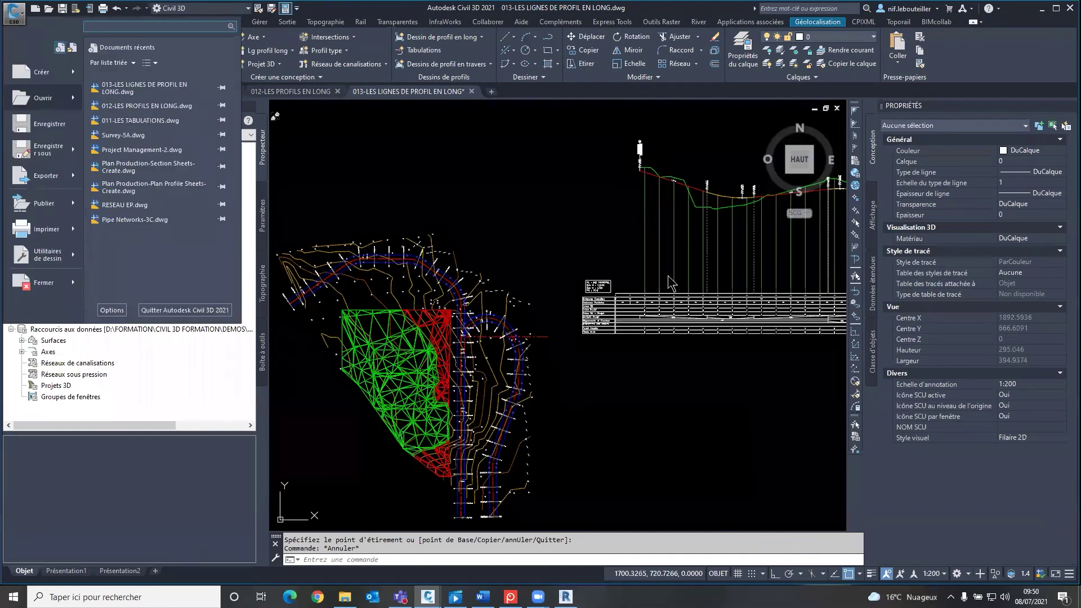
{"action": "left_click", "coordinate": [668, 283]}
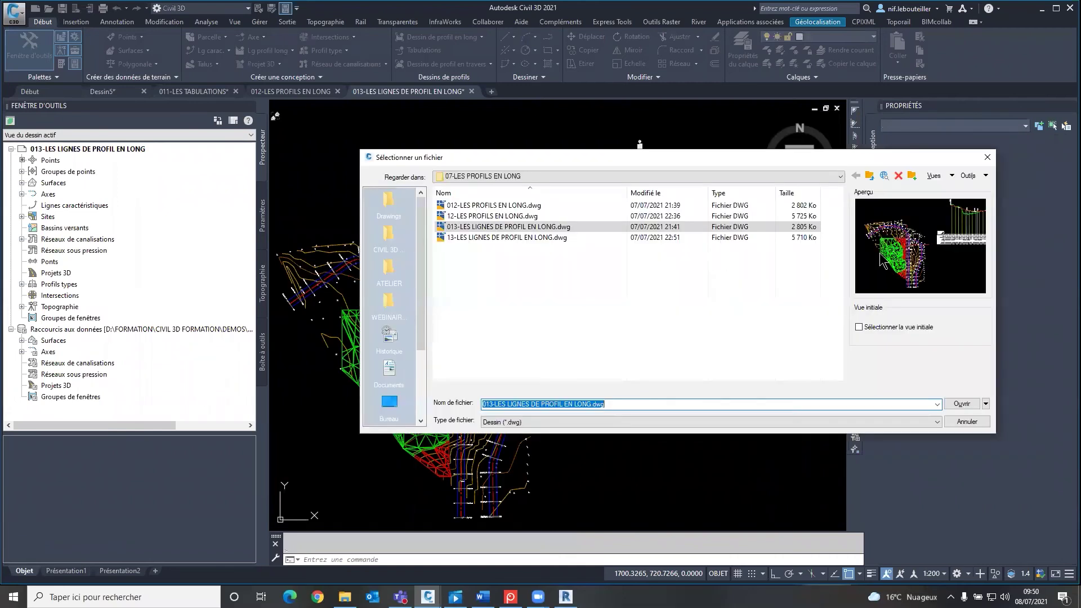
{"action": "key", "text": "Down"}
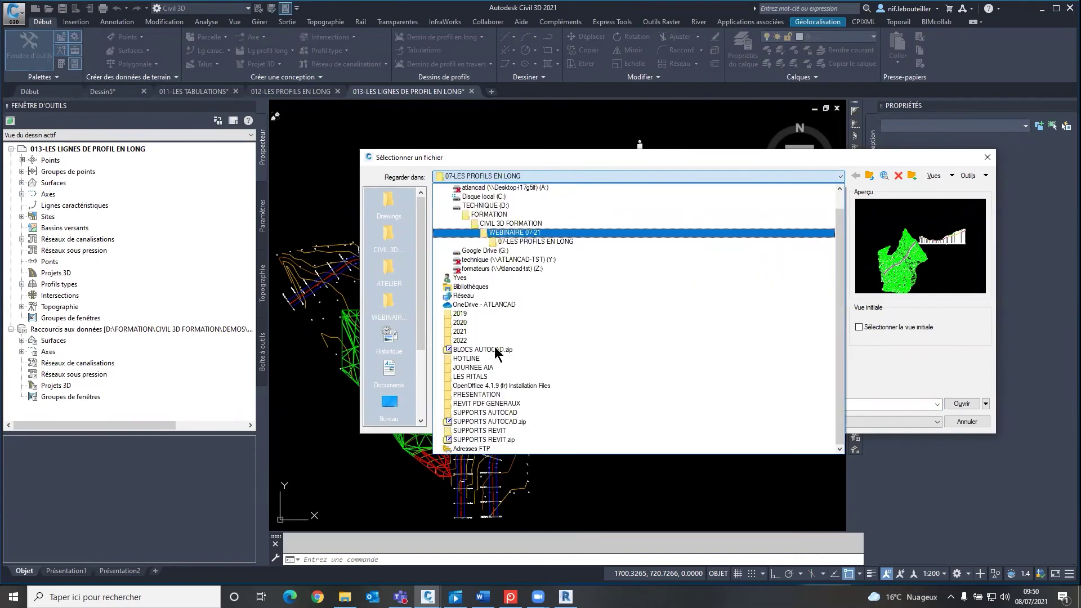
{"action": "key", "text": "Return"}
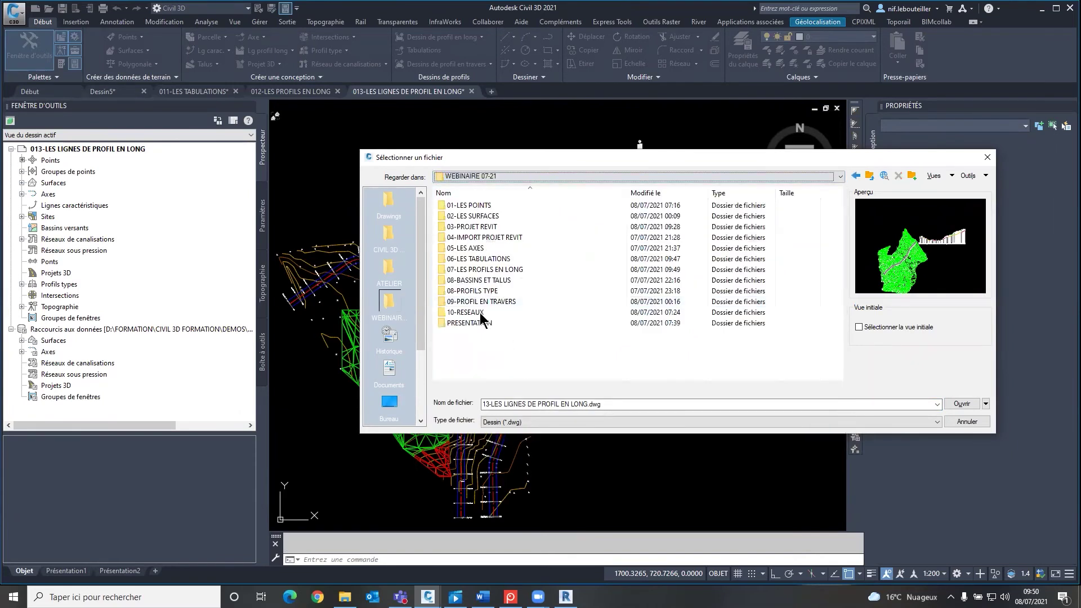
{"action": "mouse_move", "coordinate": [465, 311]}
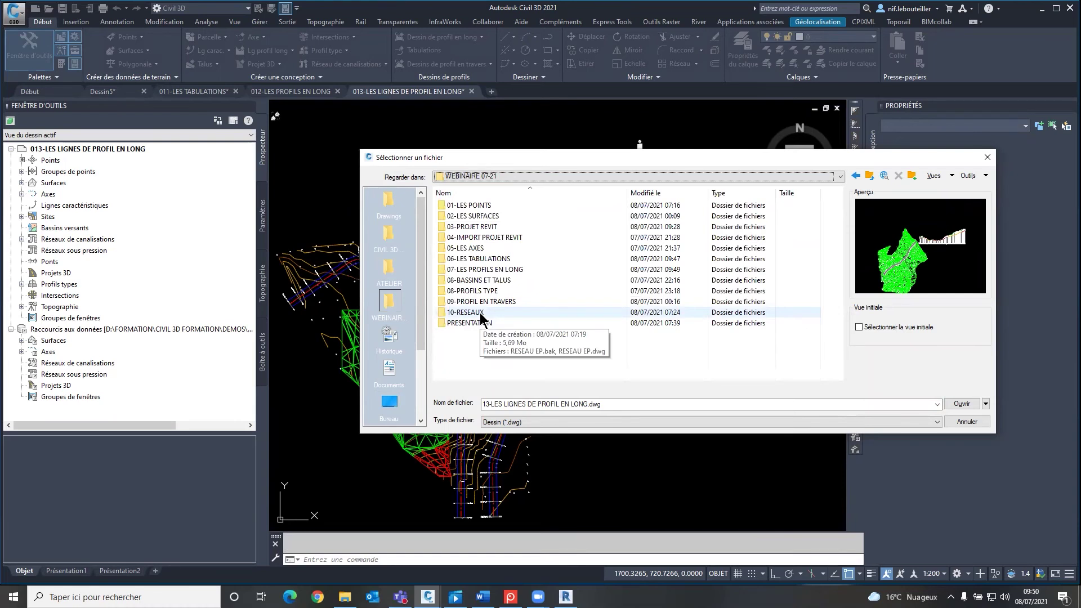
{"action": "double_click", "coordinate": [481, 279]}
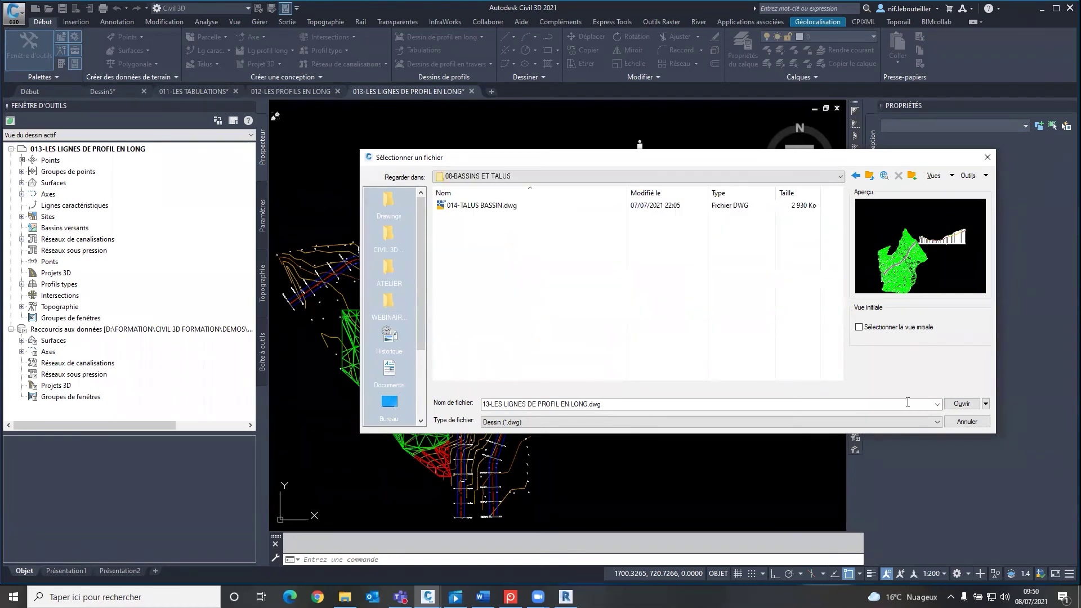
{"action": "left_click", "coordinate": [481, 205]}
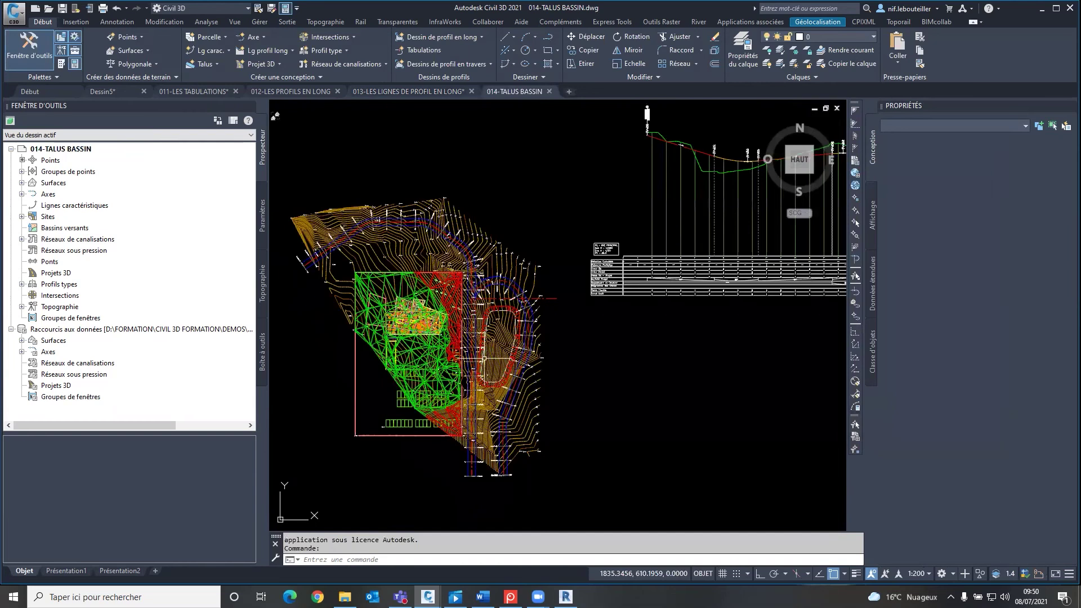
Zoom over the 014-TALUS BASSIN basin, undo the outline edit and start the Talus grading tools
{"action": "scroll", "coordinate": [484, 358], "scroll_direction": "up", "scroll_amount": 2}
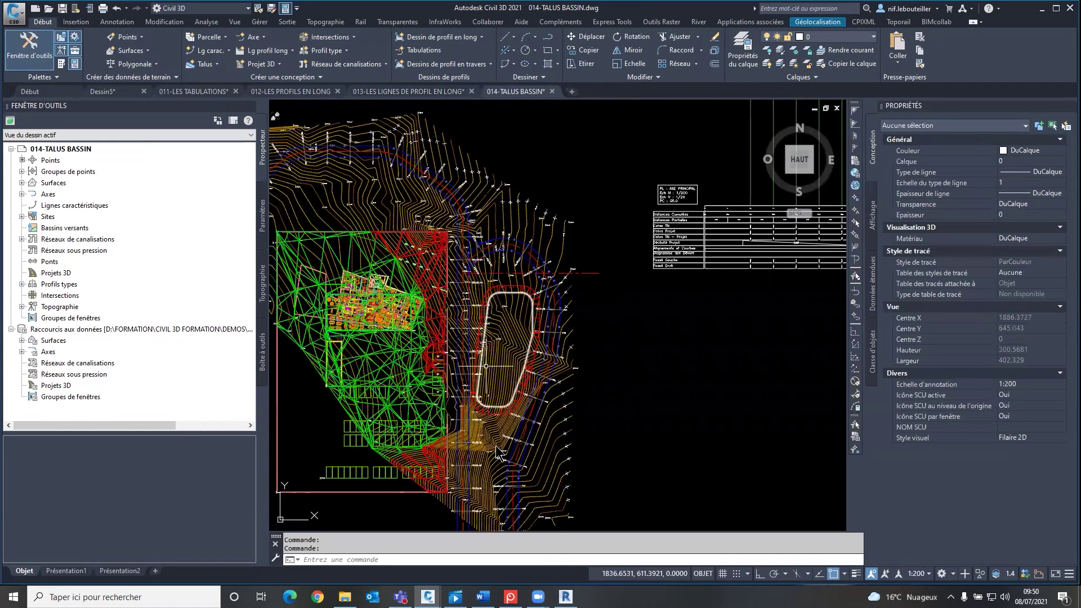
{"action": "scroll", "coordinate": [482, 356], "scroll_direction": "up", "scroll_amount": 5}
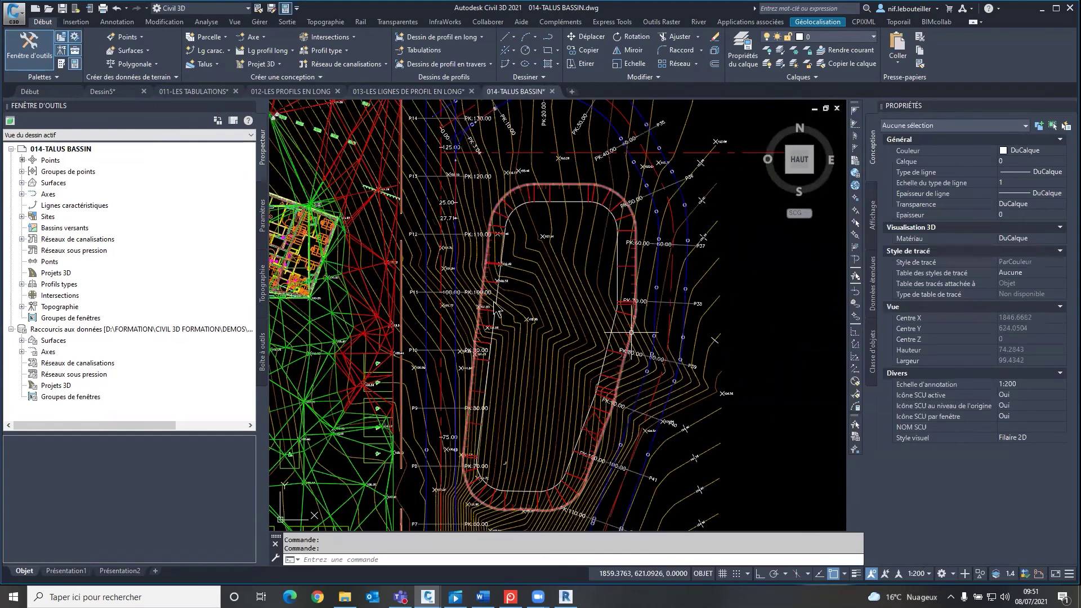
{"action": "key", "text": "ctrl+z"}
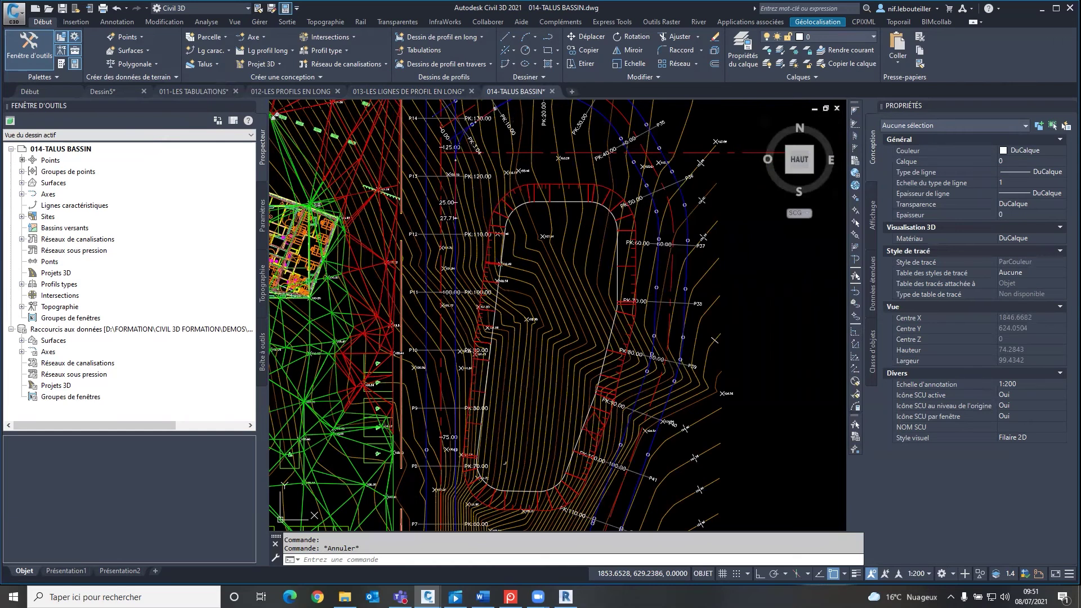
{"action": "left_click", "coordinate": [201, 64]}
{"action": "scroll", "coordinate": [541, 277], "scroll_direction": "down", "scroll_amount": 2}
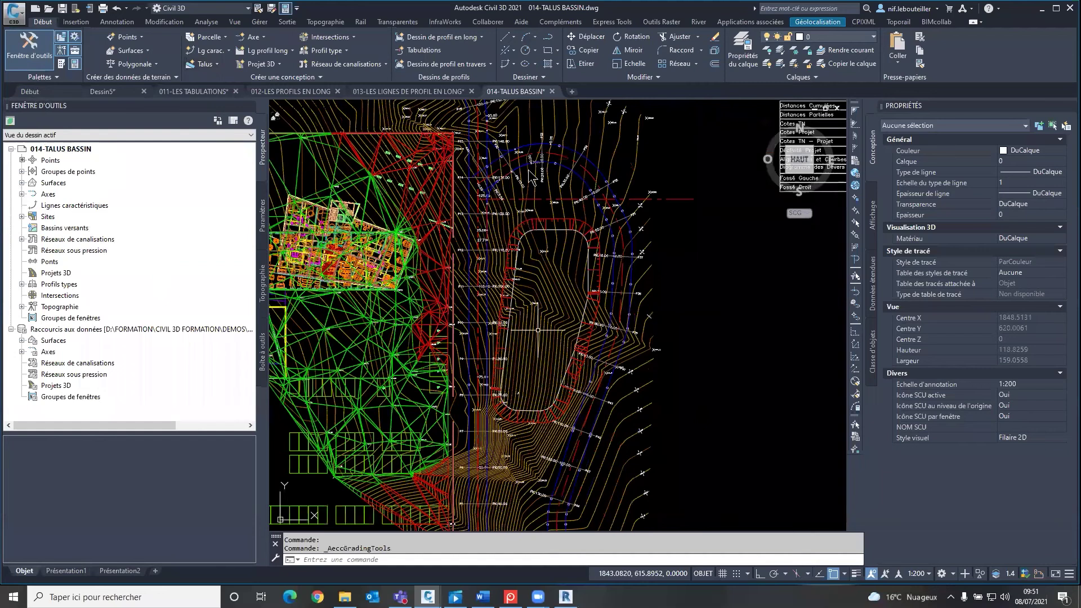
{"action": "scroll", "coordinate": [540, 183], "scroll_direction": "down", "scroll_amount": 2}
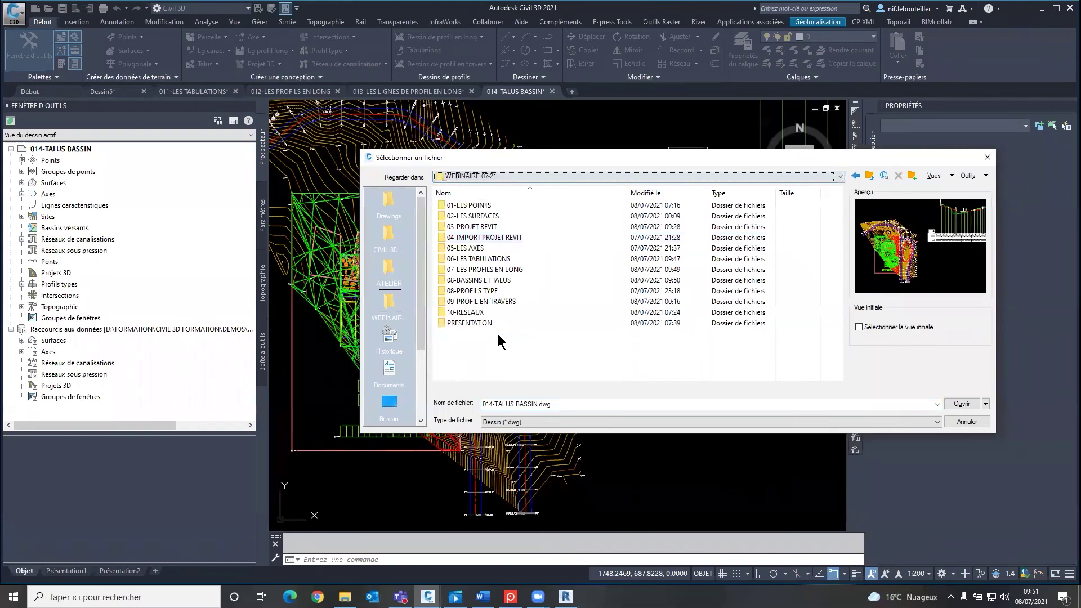
Open 14-PROFILS TYPE.dwg from the 08-PROFILS TYPE folder
{"action": "double_click", "coordinate": [485, 291]}
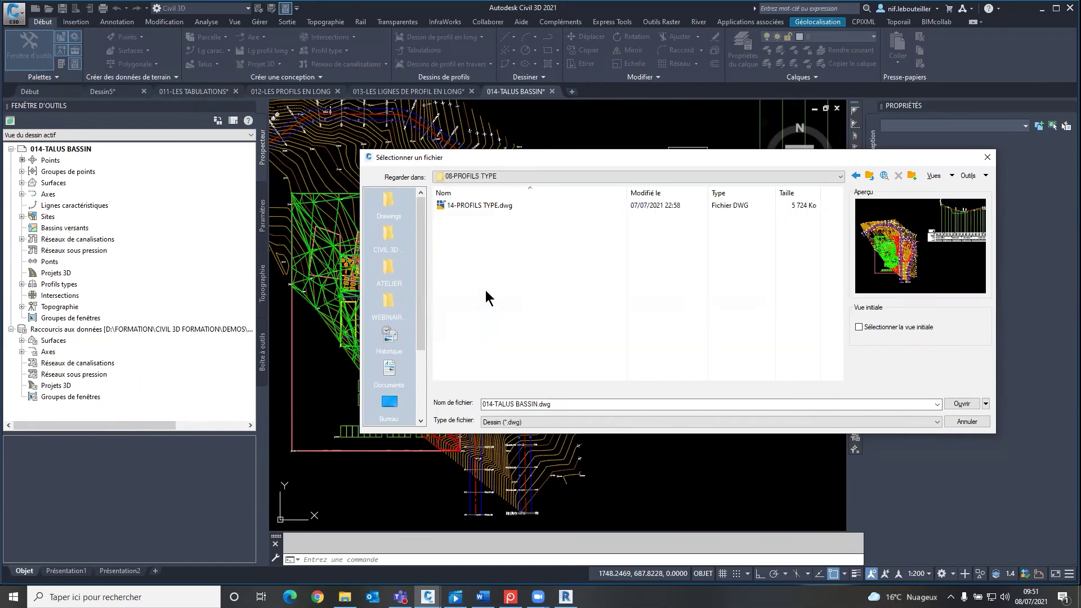
{"action": "left_click", "coordinate": [471, 206]}
{"action": "left_click", "coordinate": [961, 405]}
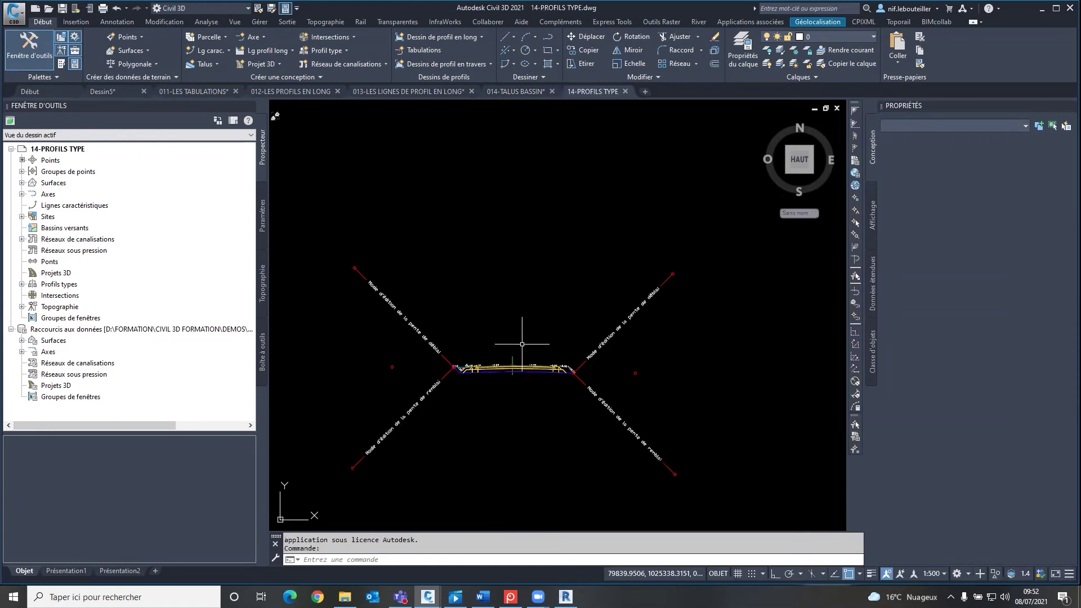
Confirm the new assembly, place its baseline in the drawing, and show the subassembly Tool Palettes
{"action": "scroll", "coordinate": [507, 374], "scroll_direction": "up", "scroll_amount": 2}
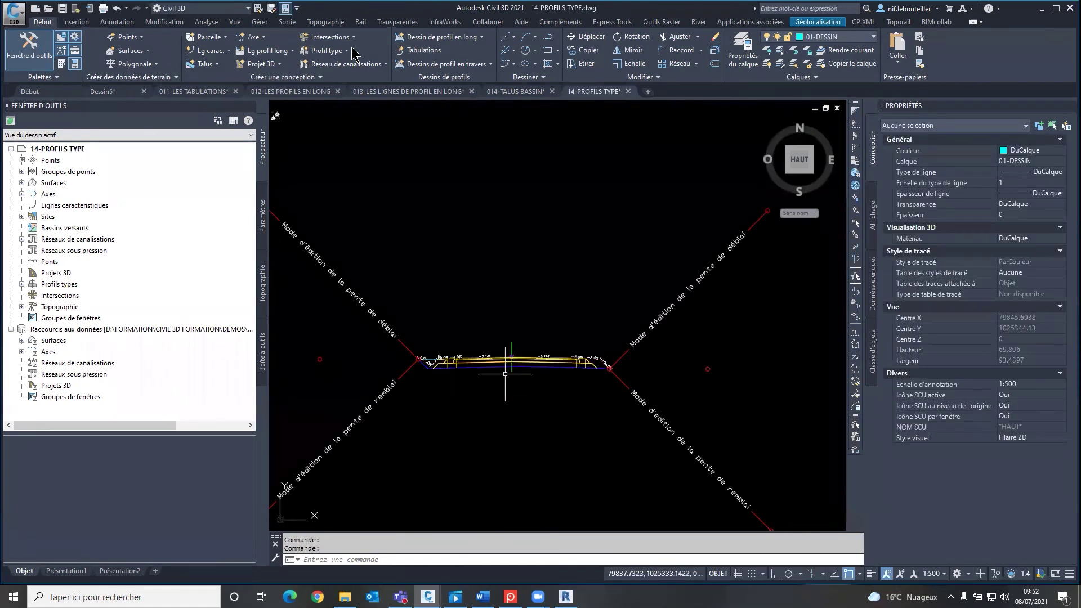
{"action": "key", "text": "ctrl+z"}
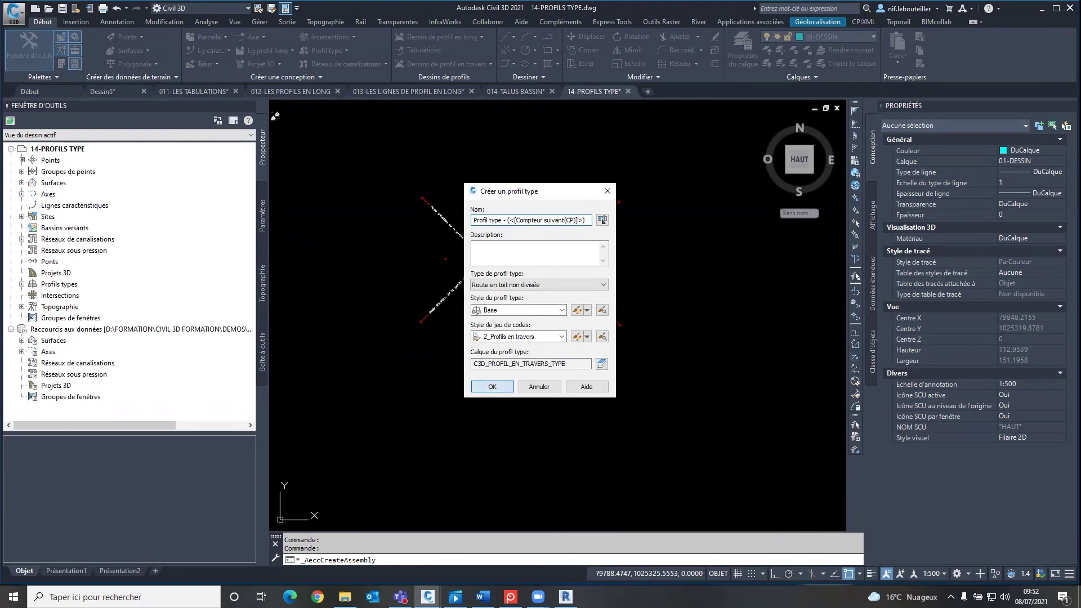
{"action": "key", "text": "Return"}
{"action": "scroll", "coordinate": [517, 453], "scroll_direction": "up", "scroll_amount": 10}
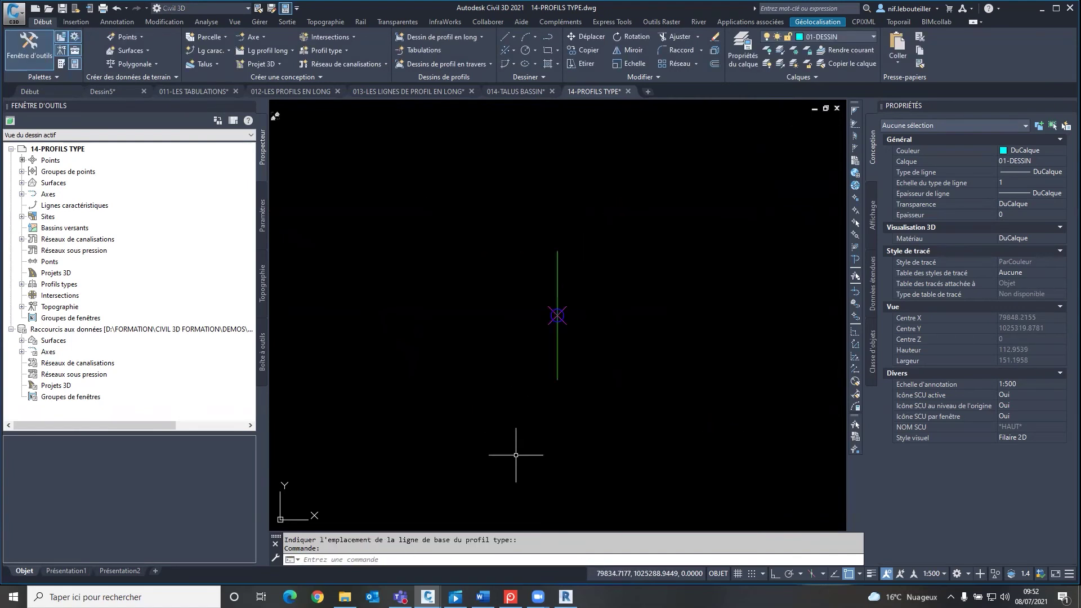
{"action": "left_click", "coordinate": [568, 326]}
{"action": "scroll", "coordinate": [568, 325], "scroll_direction": "up", "scroll_amount": 2}
{"action": "key", "text": "Escape"}
{"action": "key", "text": "Escape"}
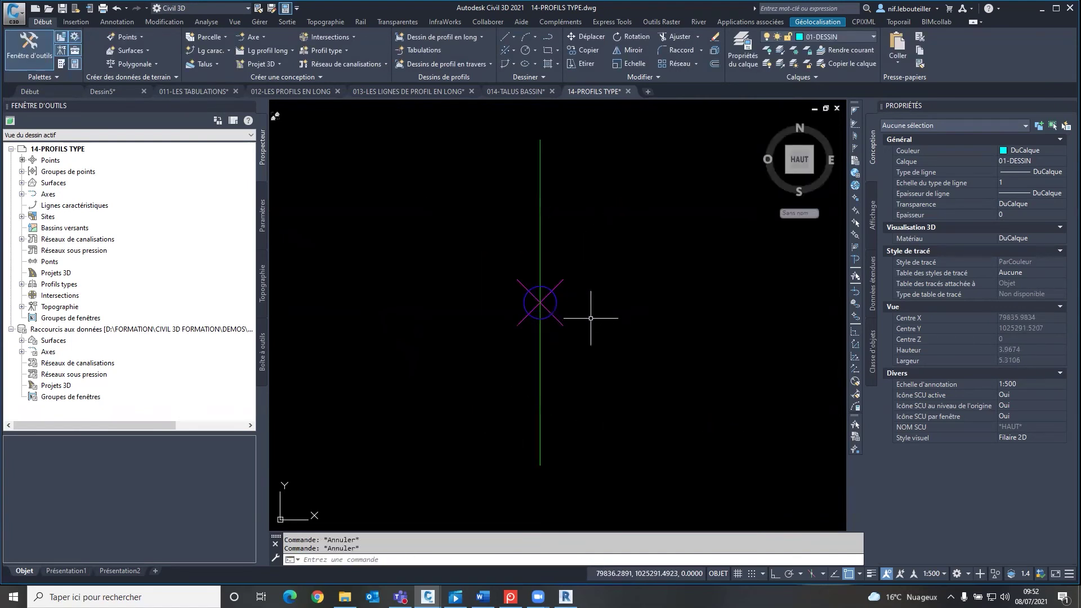
{"action": "left_click", "coordinate": [62, 65]}
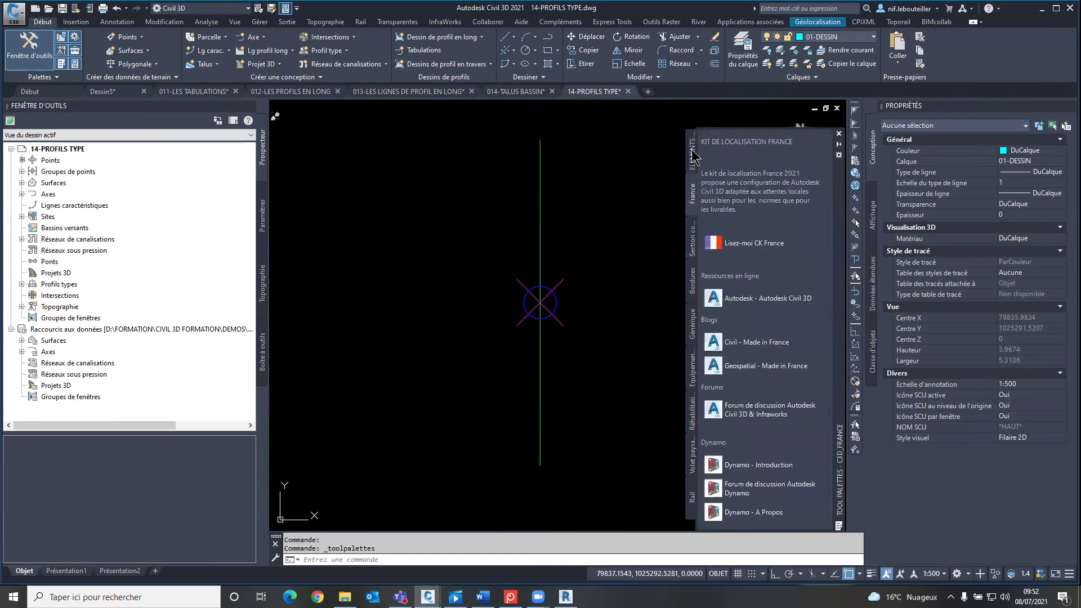
Show the Section courante palette and select the VoieDéversAxeRotation lane subassembly
{"action": "left_click", "coordinate": [693, 248]}
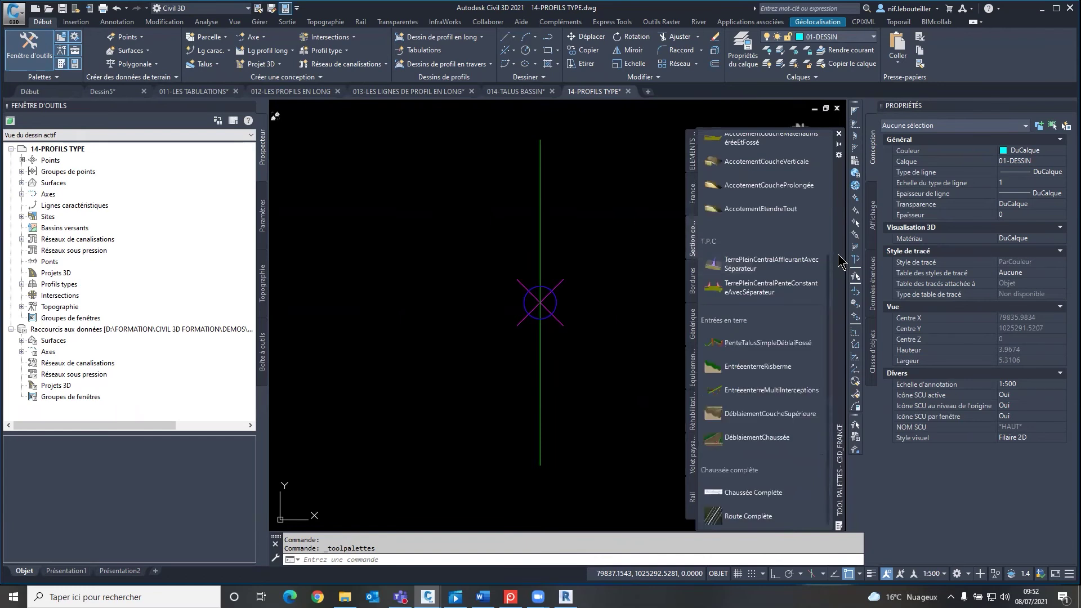
{"action": "right_click", "coordinate": [838, 255]}
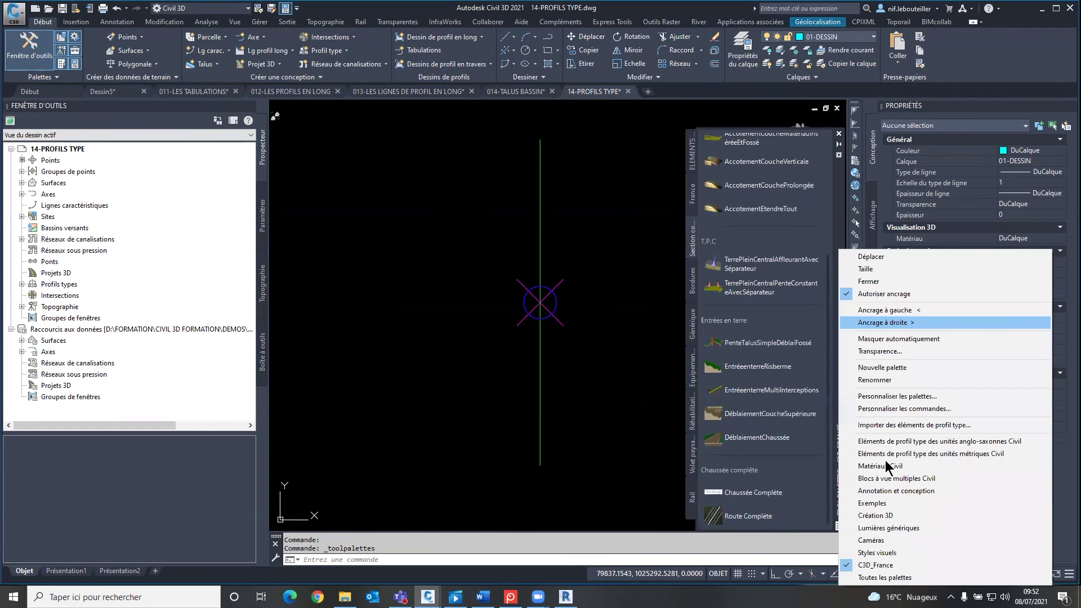
{"action": "key", "text": "Up"}
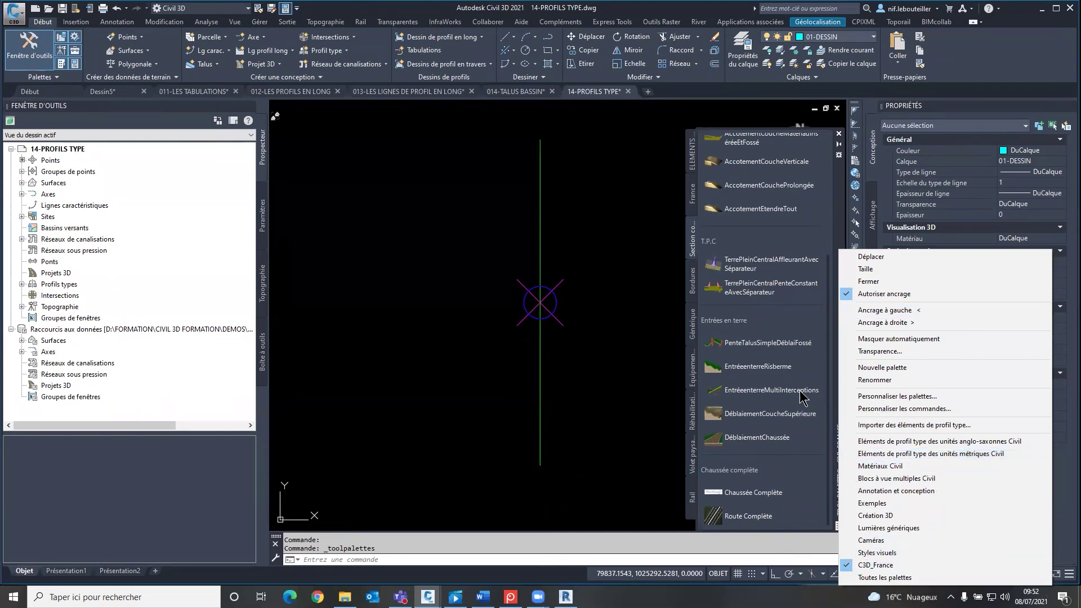
{"action": "left_click", "coordinate": [586, 371]}
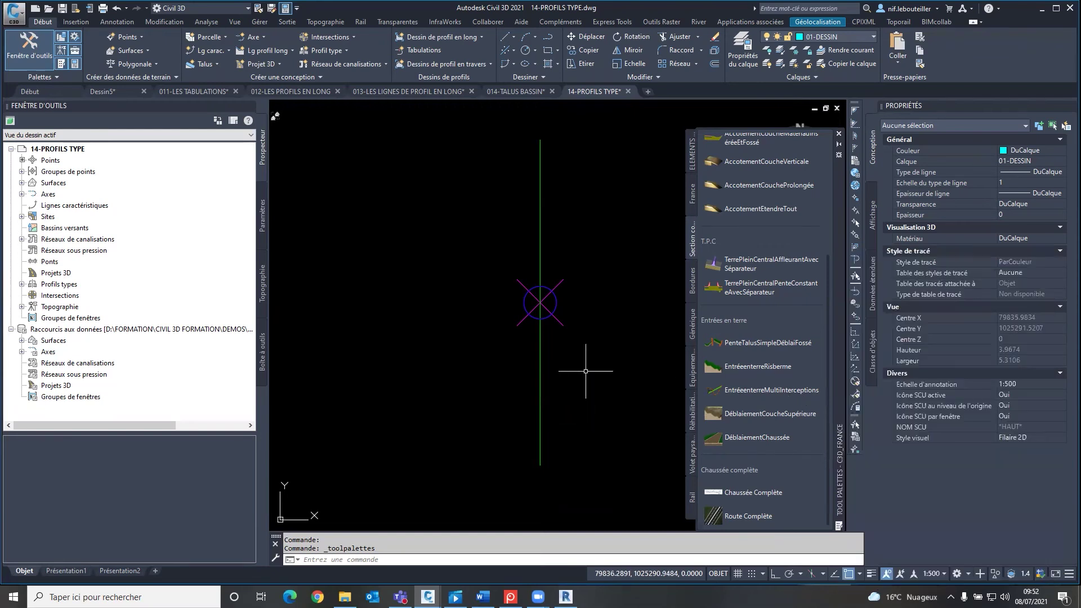
{"action": "scroll", "coordinate": [585, 371], "scroll_direction": "down", "scroll_amount": 2}
{"action": "middle_click_drag", "start_coordinate": [559, 379], "coordinate": [510, 375]}
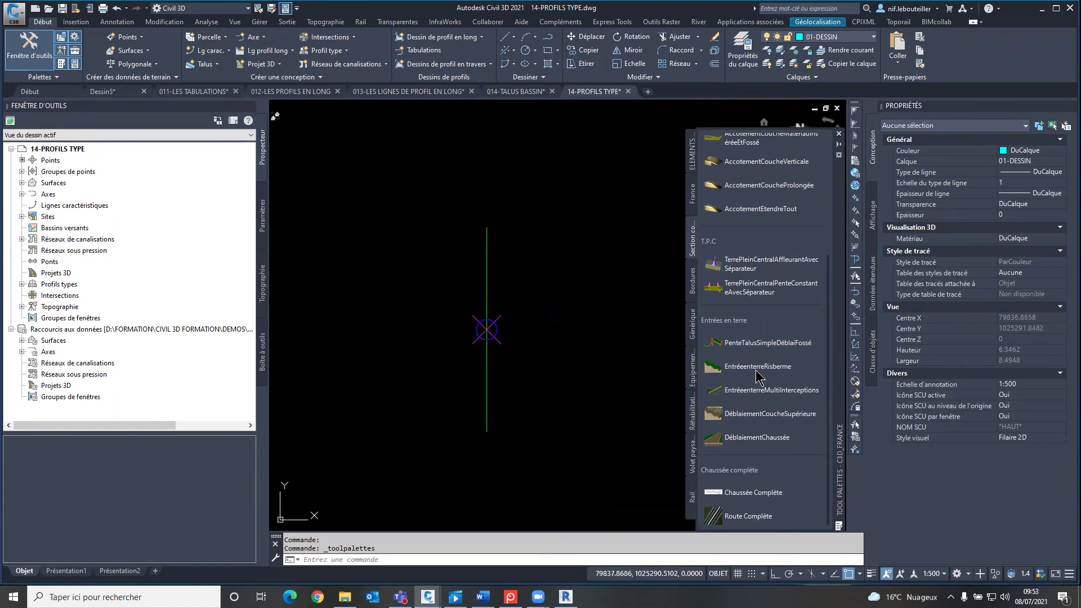
{"action": "scroll", "coordinate": [763, 301], "scroll_direction": "up", "scroll_amount": 2}
{"action": "scroll", "coordinate": [762, 301], "scroll_direction": "up", "scroll_amount": 1}
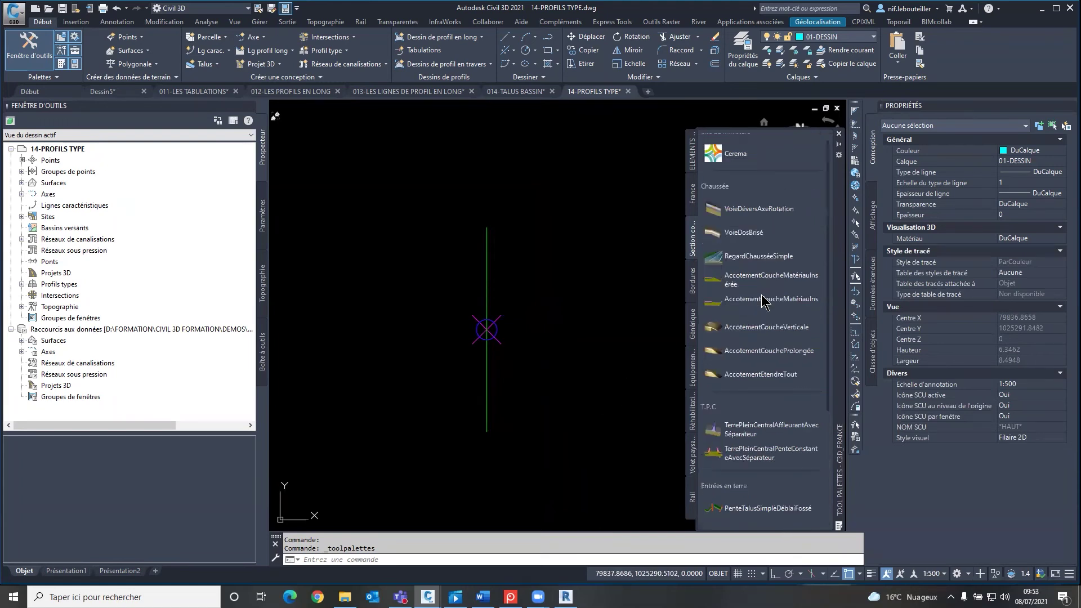
{"action": "scroll", "coordinate": [763, 301], "scroll_direction": "down", "scroll_amount": 3}
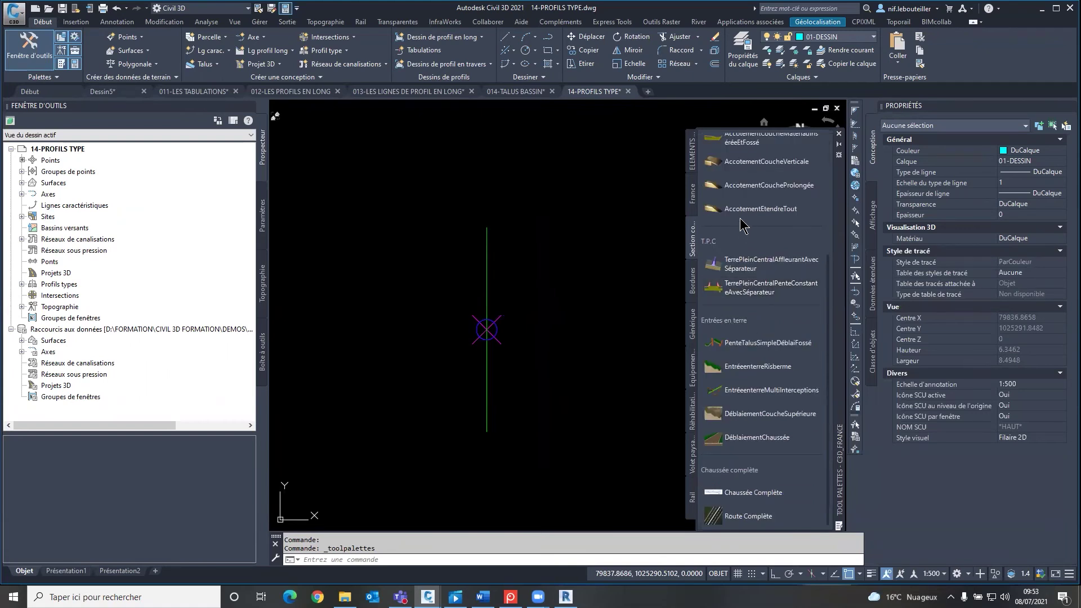
{"action": "scroll", "coordinate": [738, 240], "scroll_direction": "up", "scroll_amount": 2}
{"action": "scroll", "coordinate": [738, 239], "scroll_direction": "up", "scroll_amount": 1}
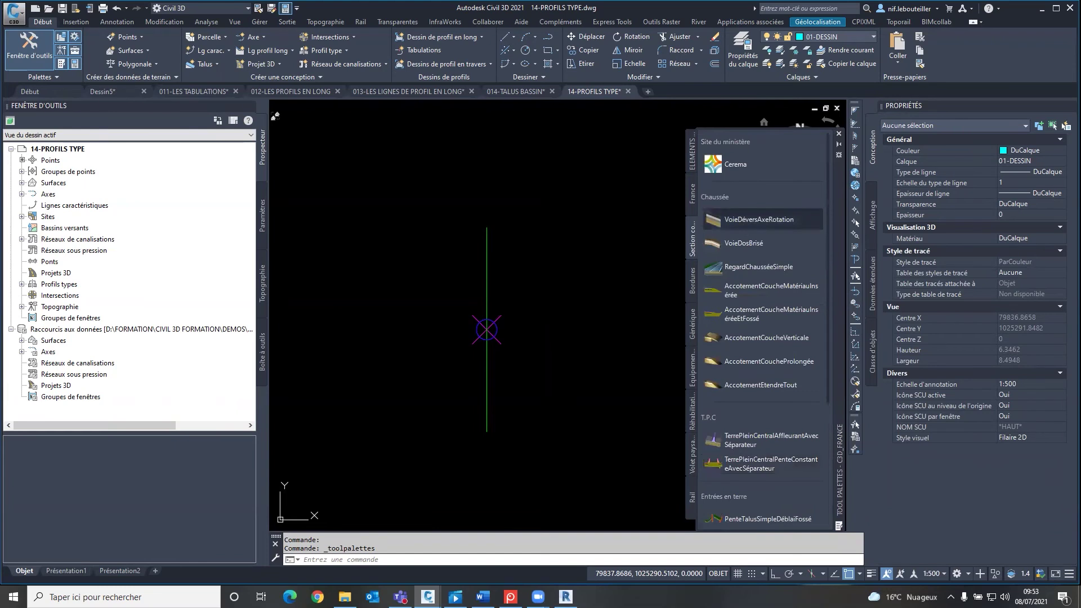
{"action": "left_click", "coordinate": [758, 219]}
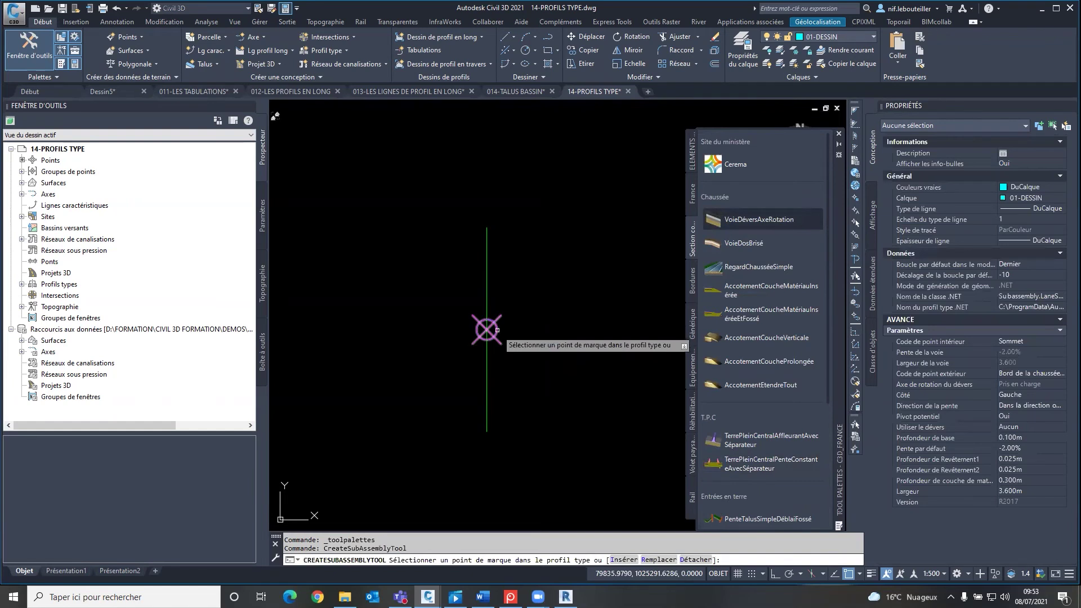
Attach lanes to the assembly marker and give the right lane -2.5% slope and 5 m width
{"action": "left_click", "coordinate": [497, 330]}
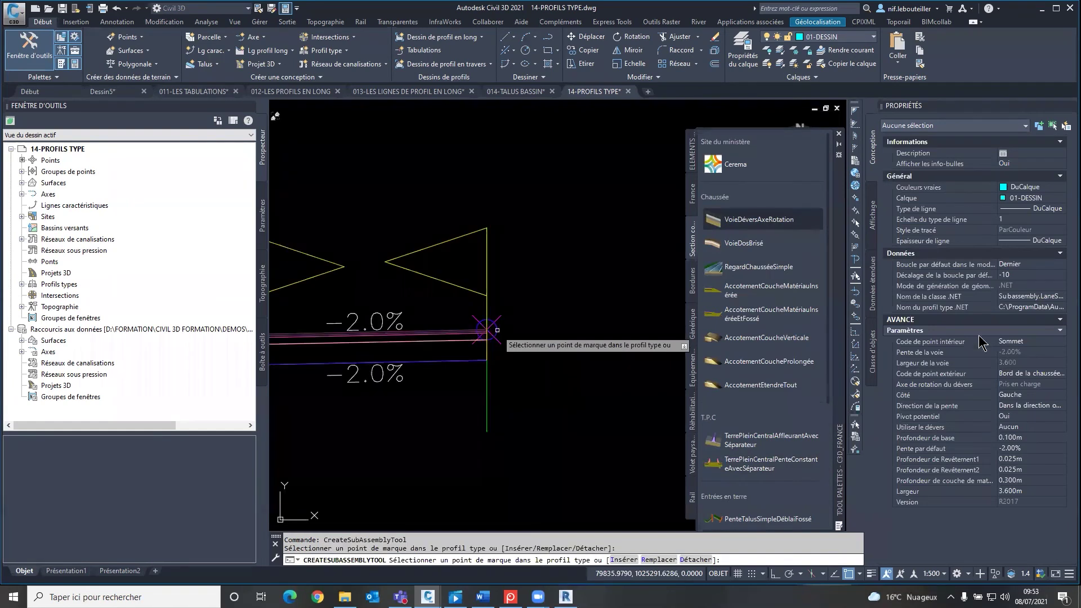
{"action": "key", "text": "Escape"}
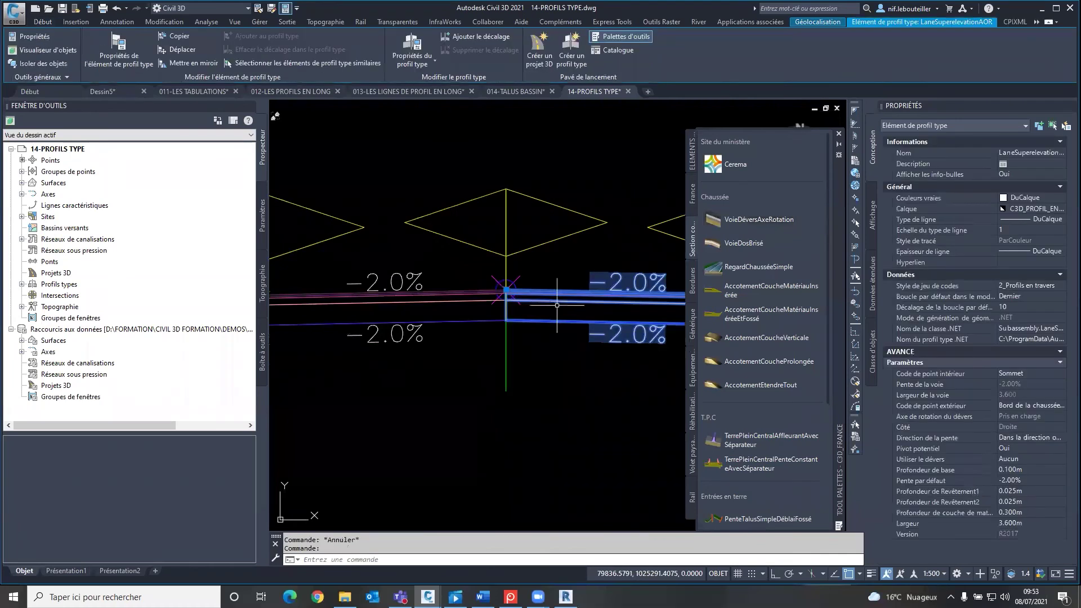
{"action": "left_click", "coordinate": [1031, 480]}
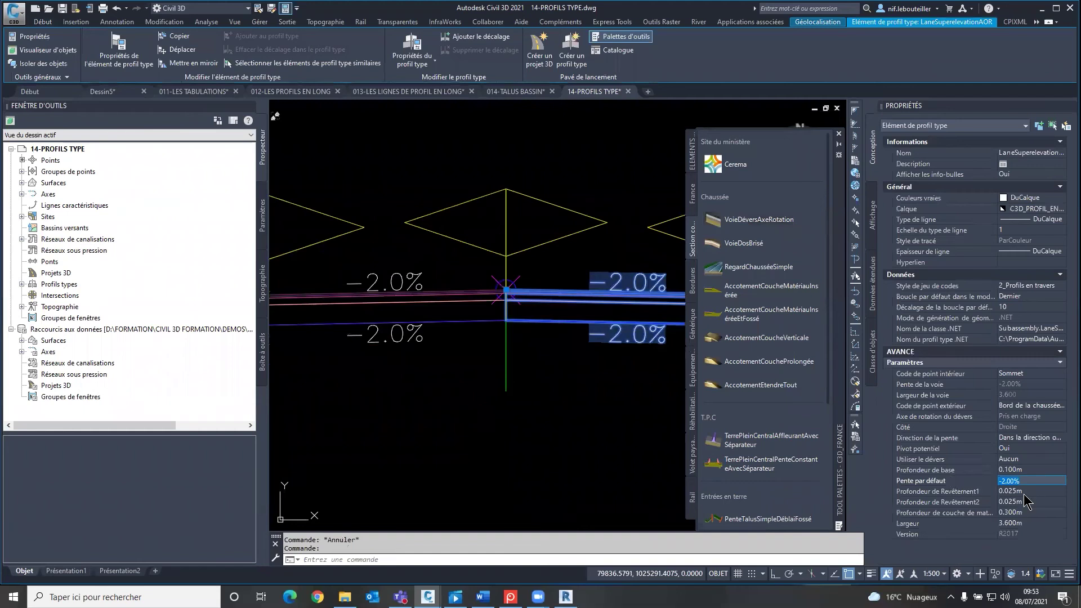
{"action": "type", "text": "-2.5"}
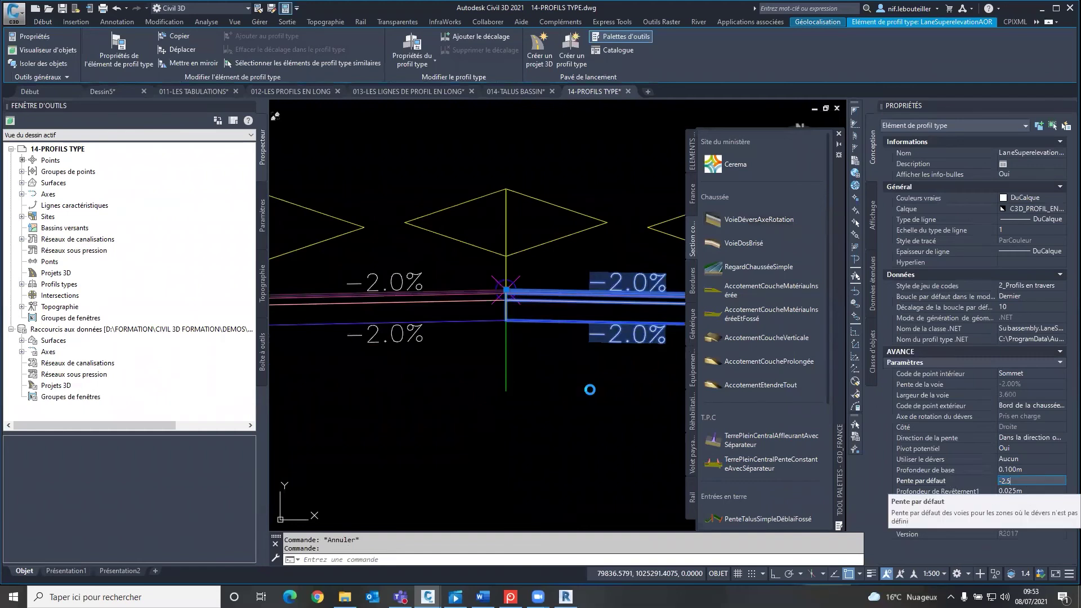
{"action": "key", "text": "Tab"}
{"action": "scroll", "coordinate": [440, 388], "scroll_direction": "down", "scroll_amount": 2}
{"action": "middle_click_drag", "start_coordinate": [444, 388], "coordinate": [439, 389]}
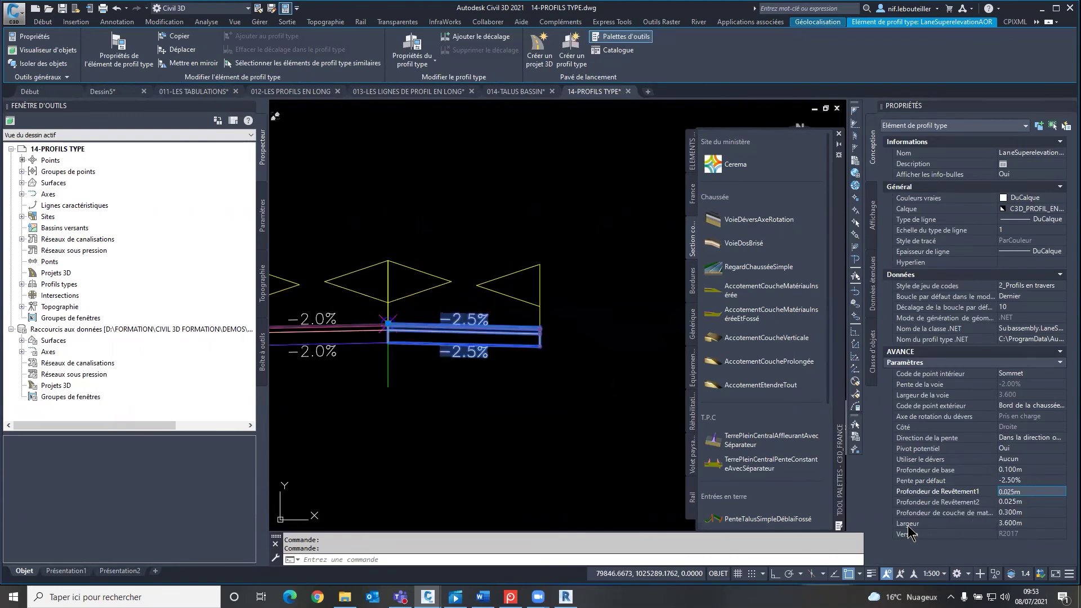
{"action": "left_click", "coordinate": [1029, 523]}
{"action": "type", "text": "5"}
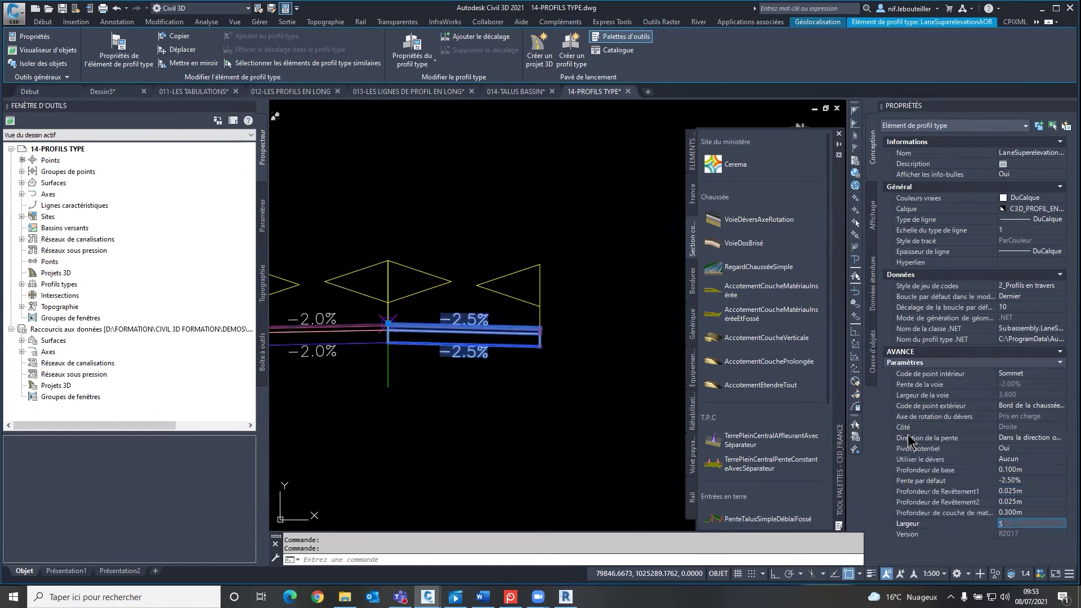
{"action": "left_click", "coordinate": [1035, 491]}
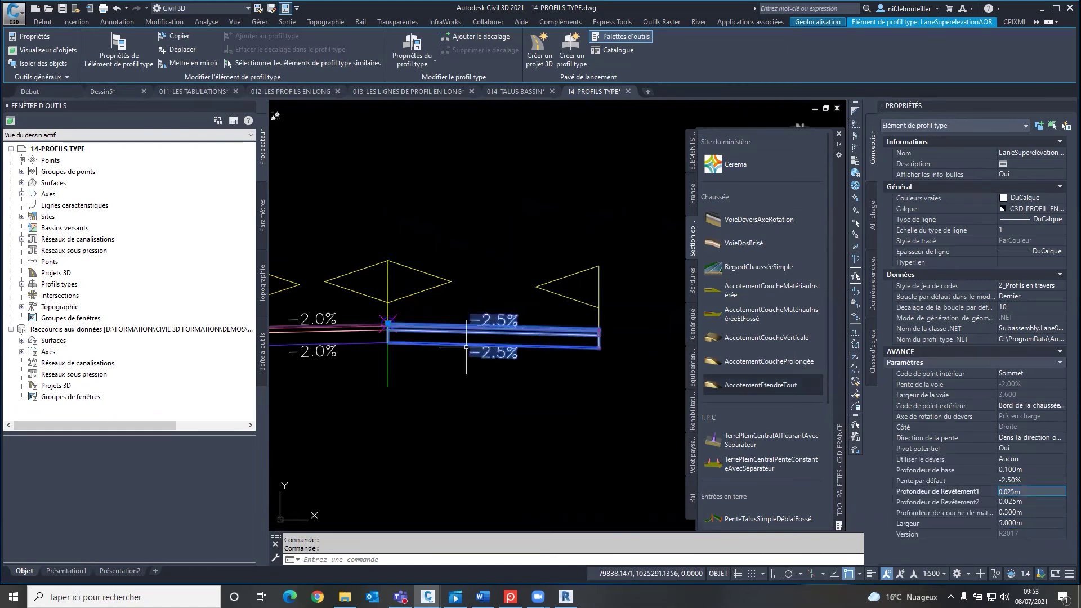
Delete the trial right lane subassembly from the assembly
{"action": "scroll", "coordinate": [466, 348], "scroll_direction": "down", "scroll_amount": 1}
{"action": "scroll", "coordinate": [484, 343], "scroll_direction": "up", "scroll_amount": 1}
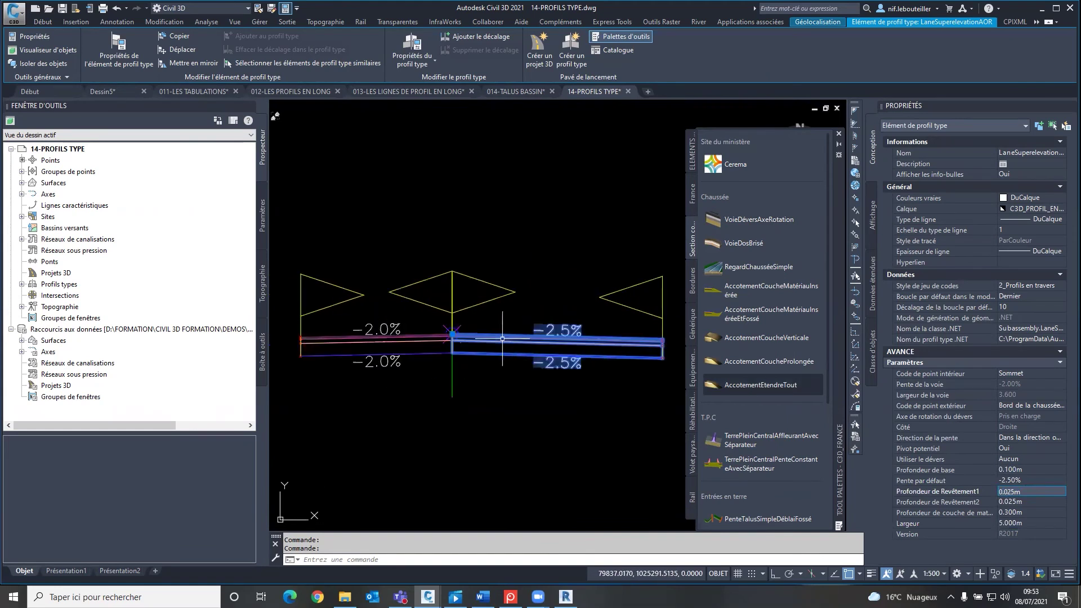
{"action": "key", "text": "Escape"}
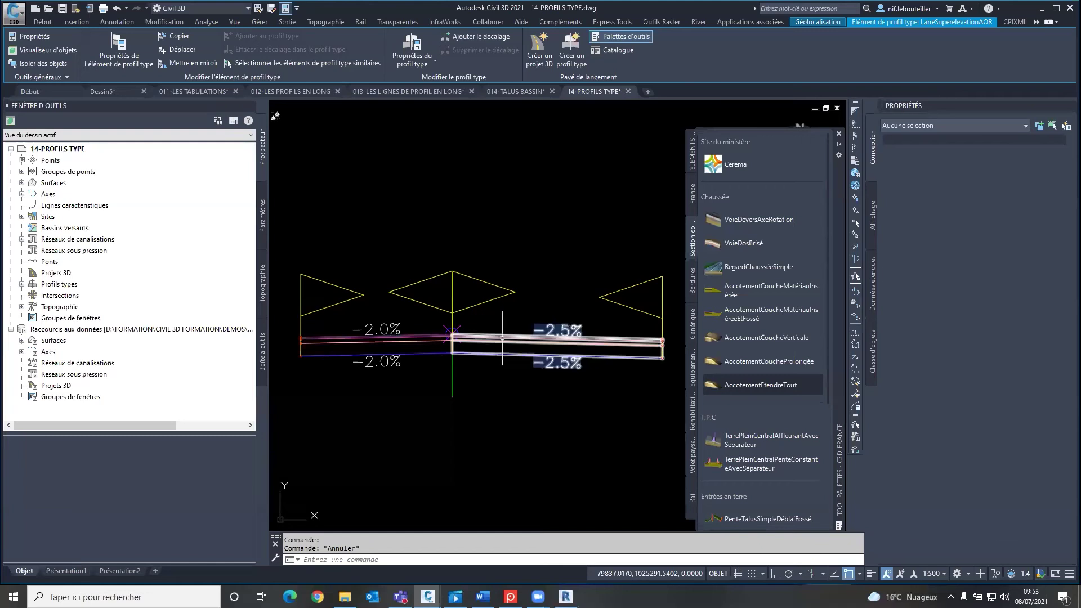
{"action": "left_click", "coordinate": [502, 338]}
{"action": "key", "text": "Delete"}
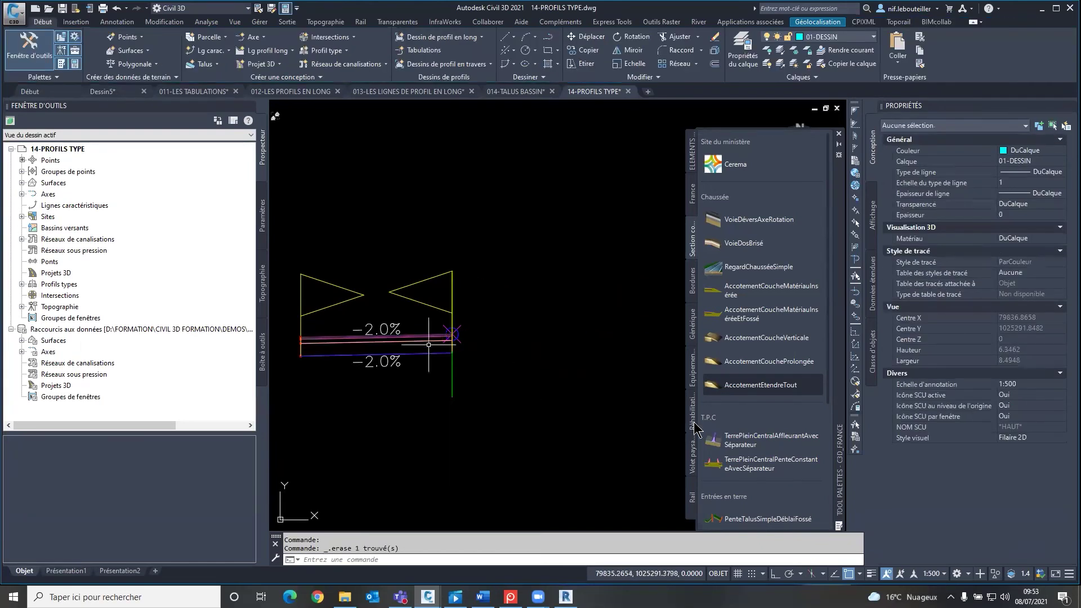
Attach the Chaussée Complète road section to the assembly and zoom to review its side slopes
{"action": "scroll", "coordinate": [763, 498], "scroll_direction": "down", "scroll_amount": 3}
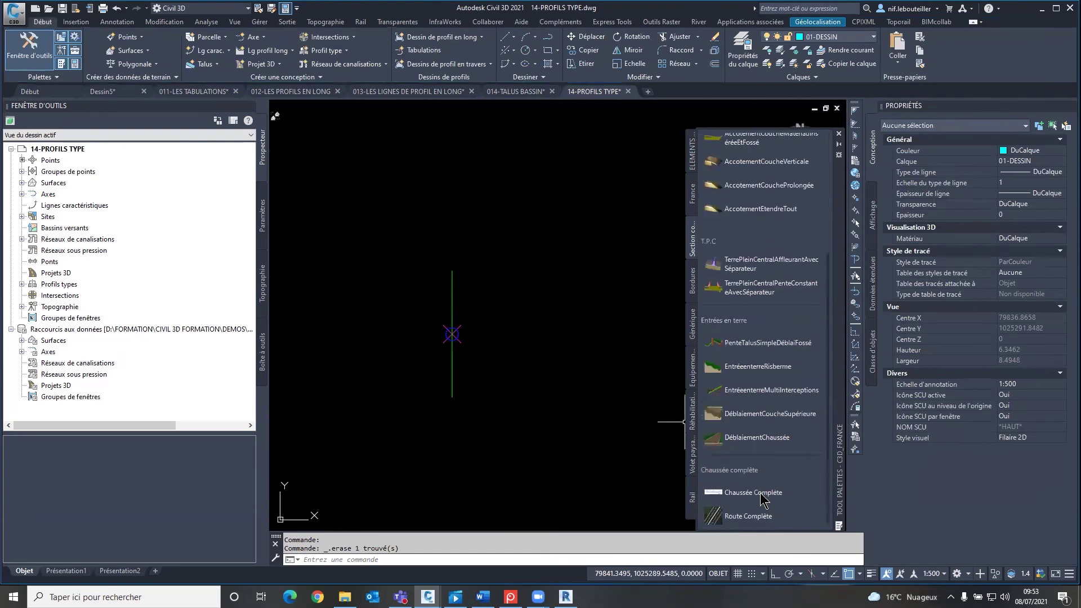
{"action": "left_click", "coordinate": [754, 492]}
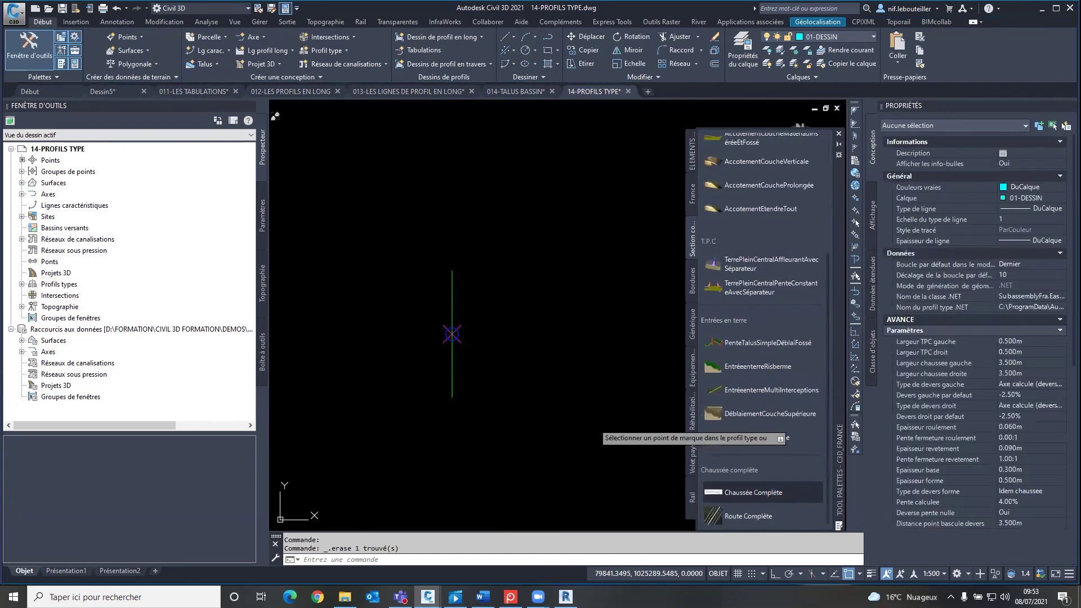
{"action": "scroll", "coordinate": [591, 354], "scroll_direction": "down", "scroll_amount": 2}
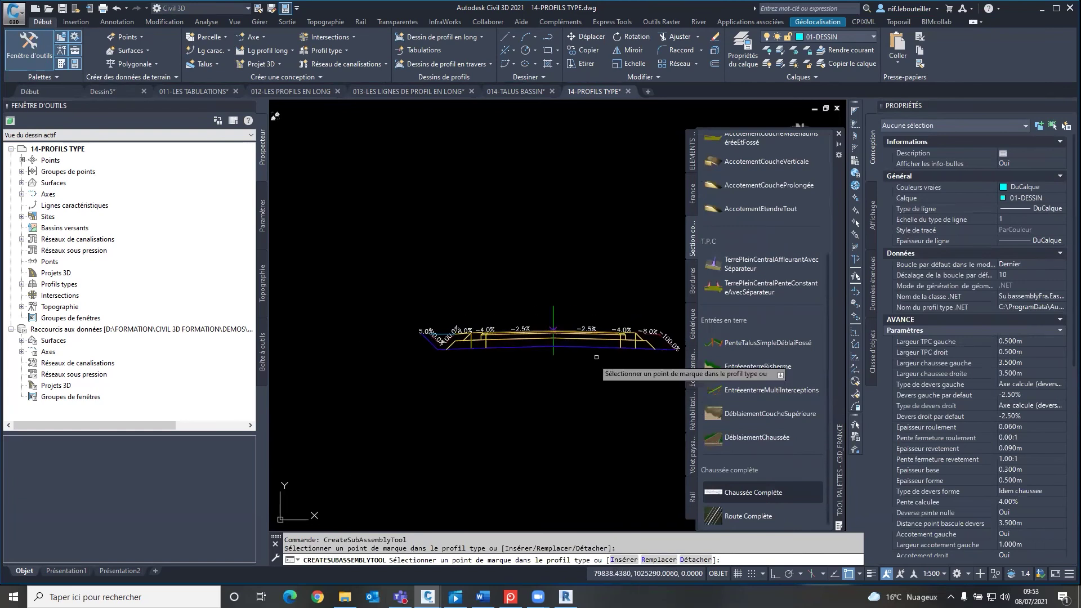
{"action": "key", "text": "Escape"}
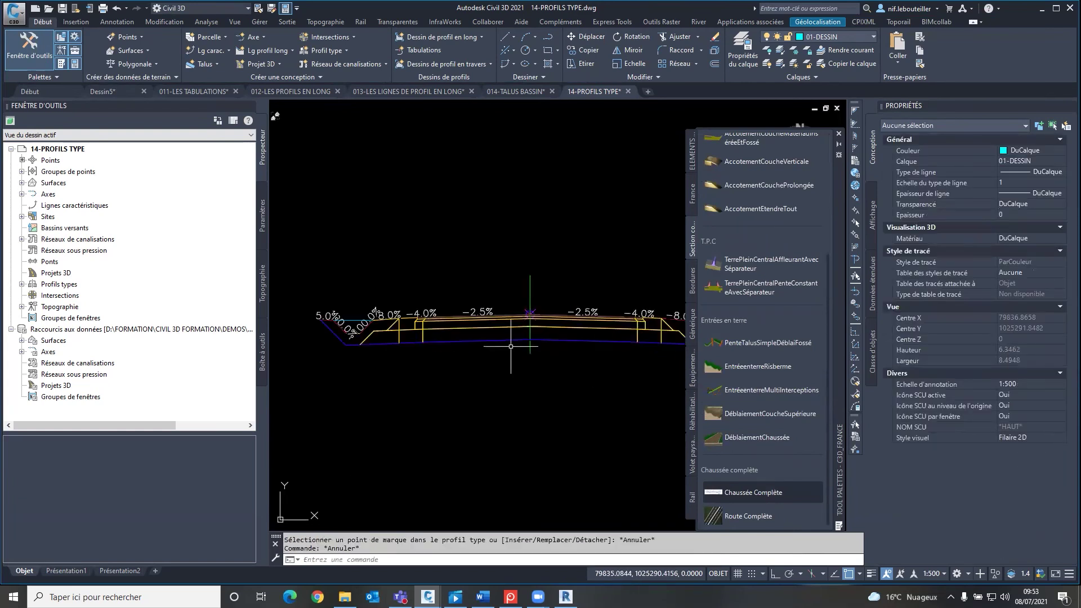
{"action": "scroll", "coordinate": [539, 351], "scroll_direction": "down", "scroll_amount": 5}
{"action": "scroll", "coordinate": [539, 351], "scroll_direction": "down", "scroll_amount": 5}
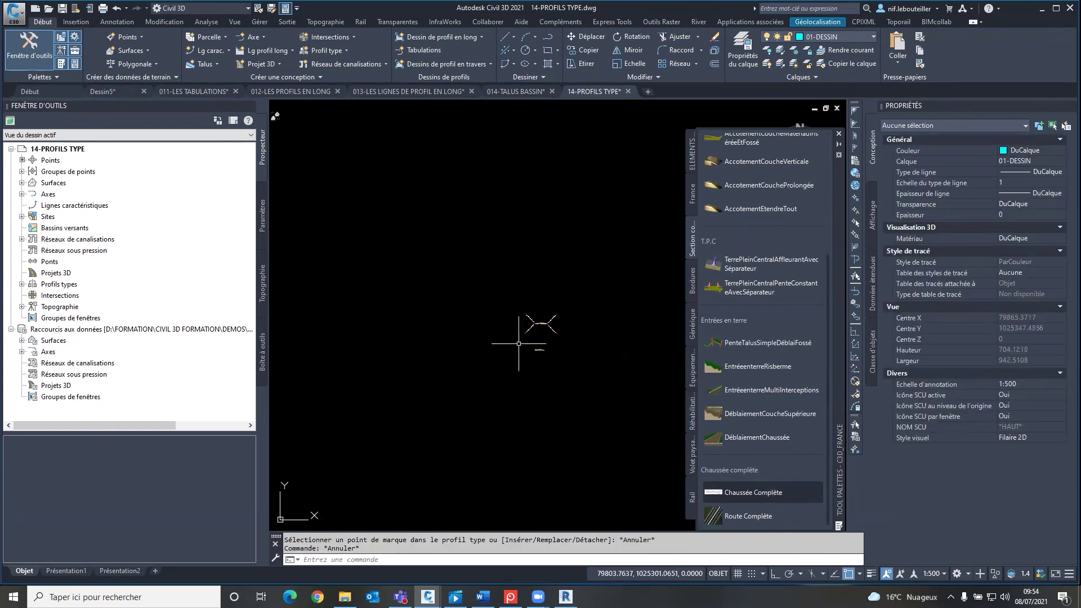
{"action": "scroll", "coordinate": [529, 334], "scroll_direction": "down", "scroll_amount": 5}
{"action": "scroll", "coordinate": [532, 331], "scroll_direction": "down", "scroll_amount": 2}
{"action": "scroll", "coordinate": [495, 345], "scroll_direction": "up", "scroll_amount": 5}
{"action": "scroll", "coordinate": [514, 337], "scroll_direction": "up", "scroll_amount": 5}
{"action": "scroll", "coordinate": [563, 326], "scroll_direction": "up", "scroll_amount": 3}
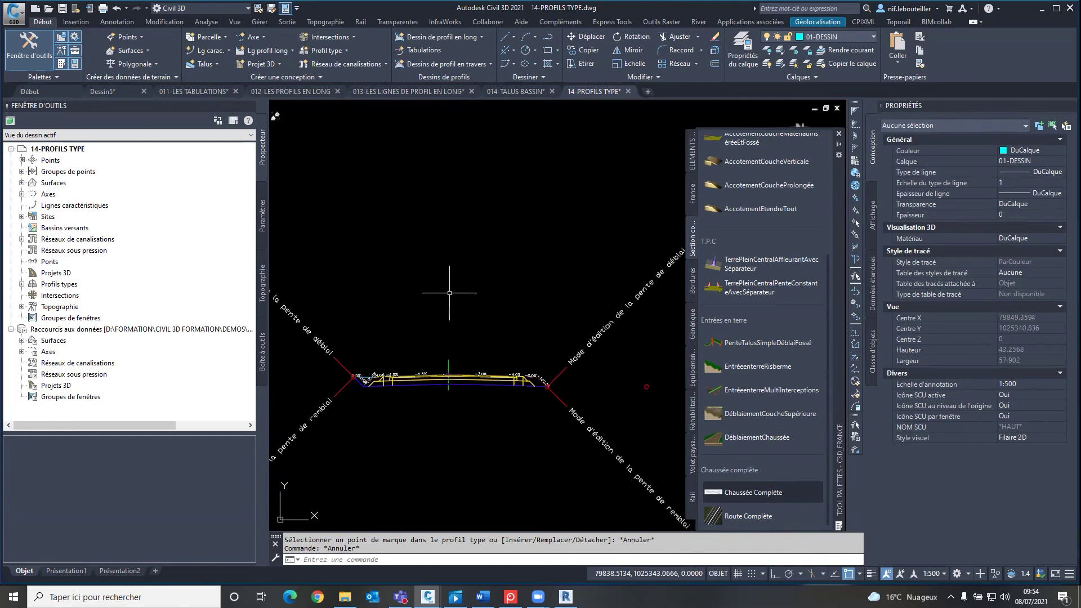
Show the Projets 3D collection in Prospecteur
{"action": "left_click", "coordinate": [42, 273]}
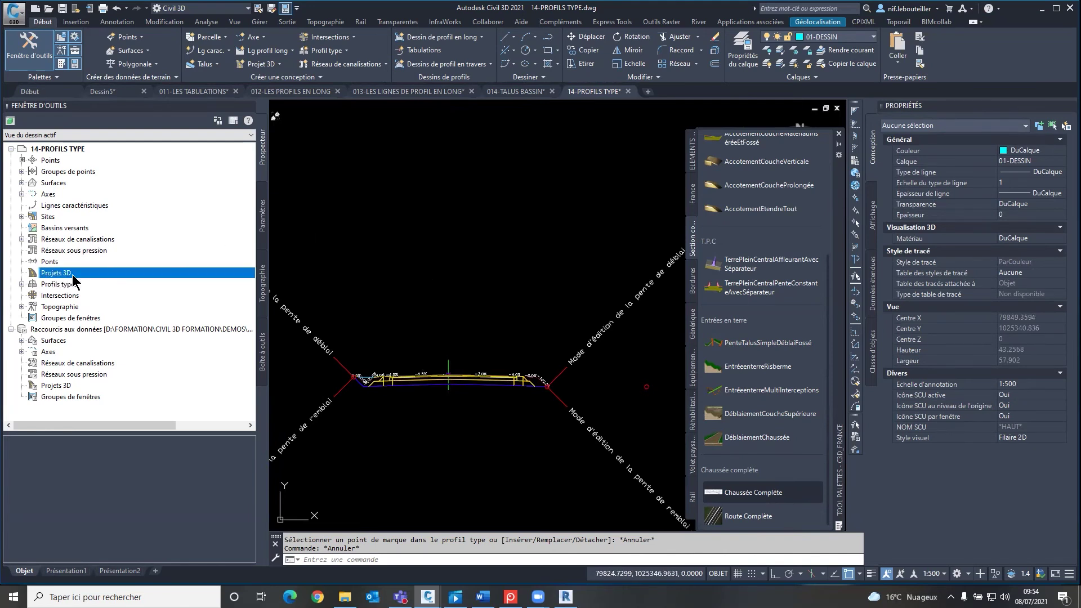
{"action": "scroll", "coordinate": [414, 319], "scroll_direction": "down", "scroll_amount": 2}
{"action": "scroll", "coordinate": [416, 319], "scroll_direction": "down", "scroll_amount": 4}
{"action": "scroll", "coordinate": [437, 316], "scroll_direction": "down", "scroll_amount": 2}
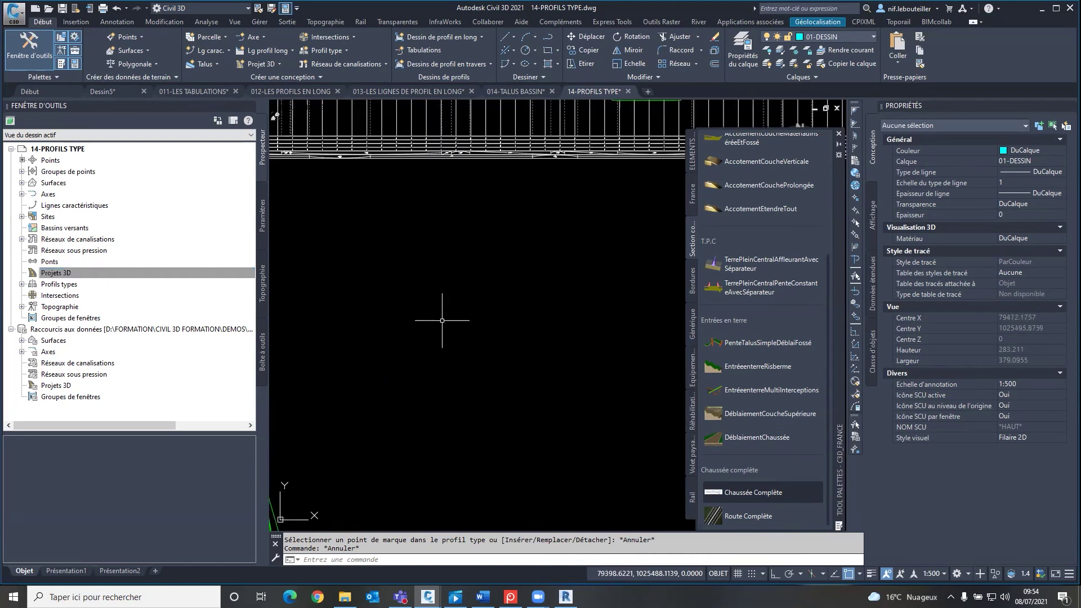
Select 15-PROFILS EN TRAVERS.dwg in the 09-PROFIL EN TRAVERS folder
{"action": "middle_click_drag", "start_coordinate": [442, 320], "coordinate": [375, 321]}
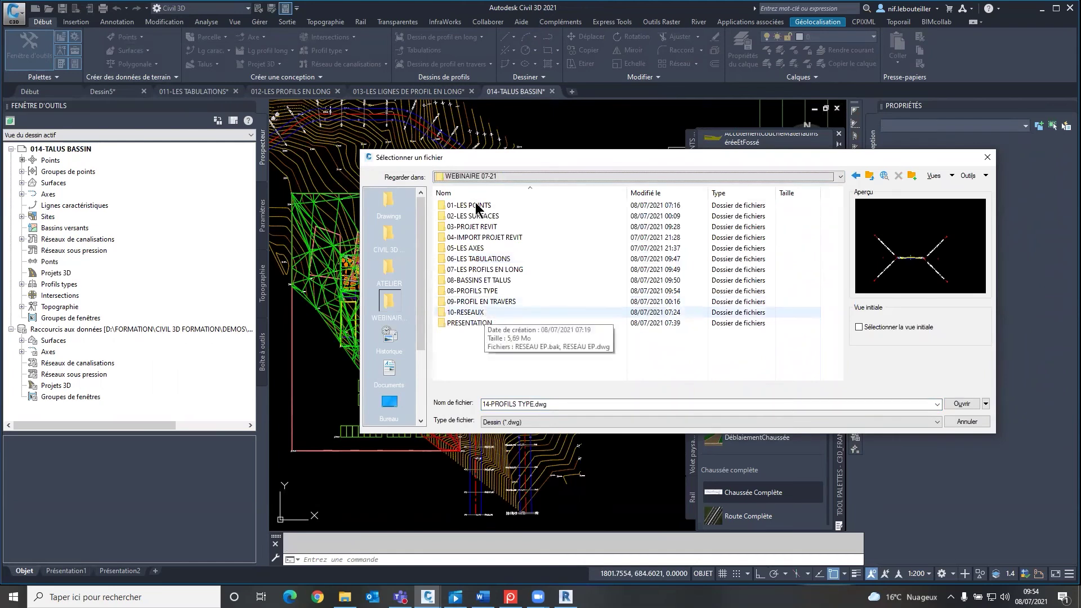
{"action": "left_click", "coordinate": [963, 401]}
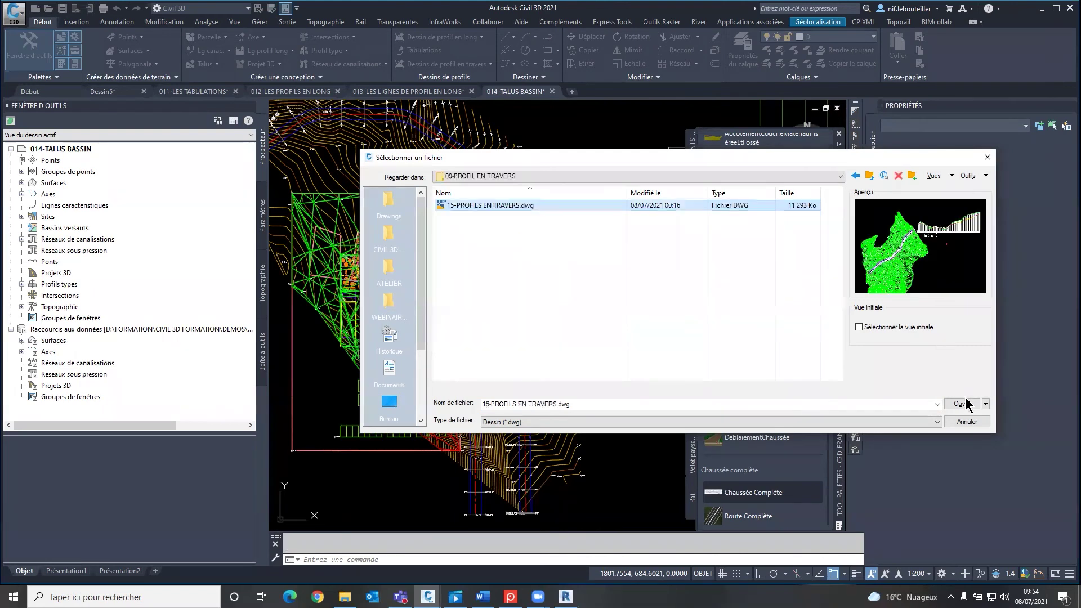
Open 15-PROFILS EN TRAVERS.dwg showing the ROUTE PRINCIPALE 3D corridor over the terrain
{"action": "left_click", "coordinate": [964, 404]}
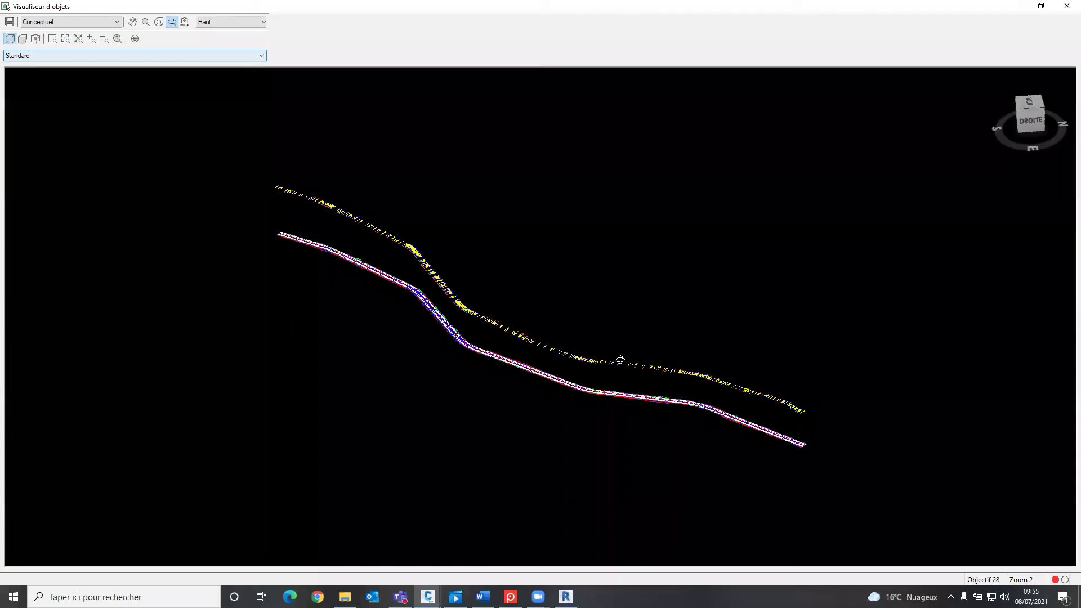
Orbit and zoom the ROUTE PRINCIPALE 3D corridor in the object viewer to inspect its slabs
{"action": "left_click_drag", "start_coordinate": [617, 357], "coordinate": [665, 367]}
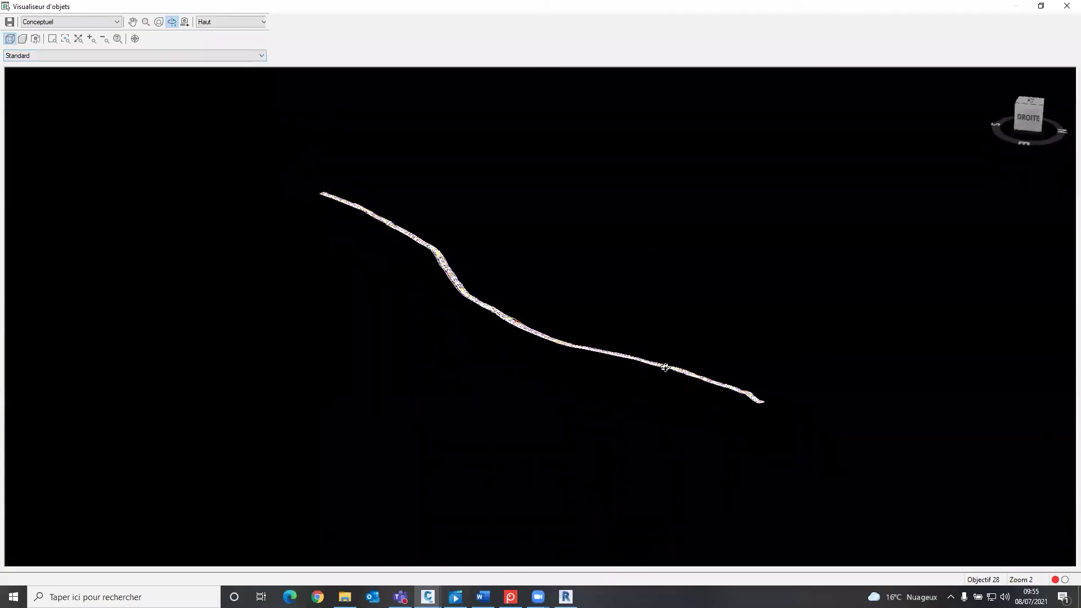
{"action": "scroll", "coordinate": [684, 417], "scroll_direction": "up", "scroll_amount": 2}
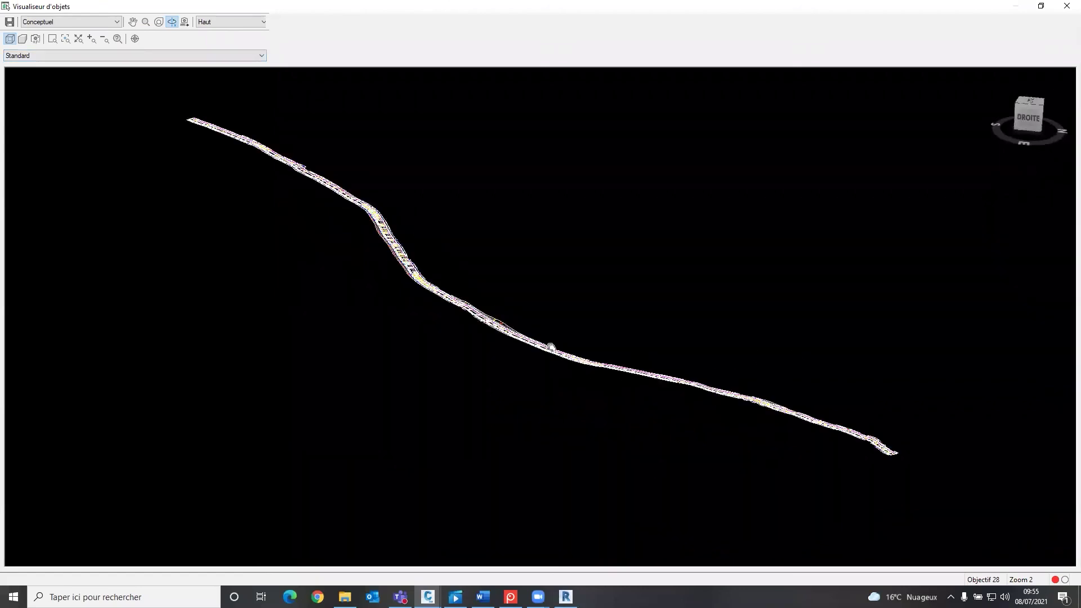
{"action": "scroll", "coordinate": [551, 346], "scroll_direction": "up", "scroll_amount": 3}
{"action": "scroll", "coordinate": [483, 249], "scroll_direction": "down", "scroll_amount": 1}
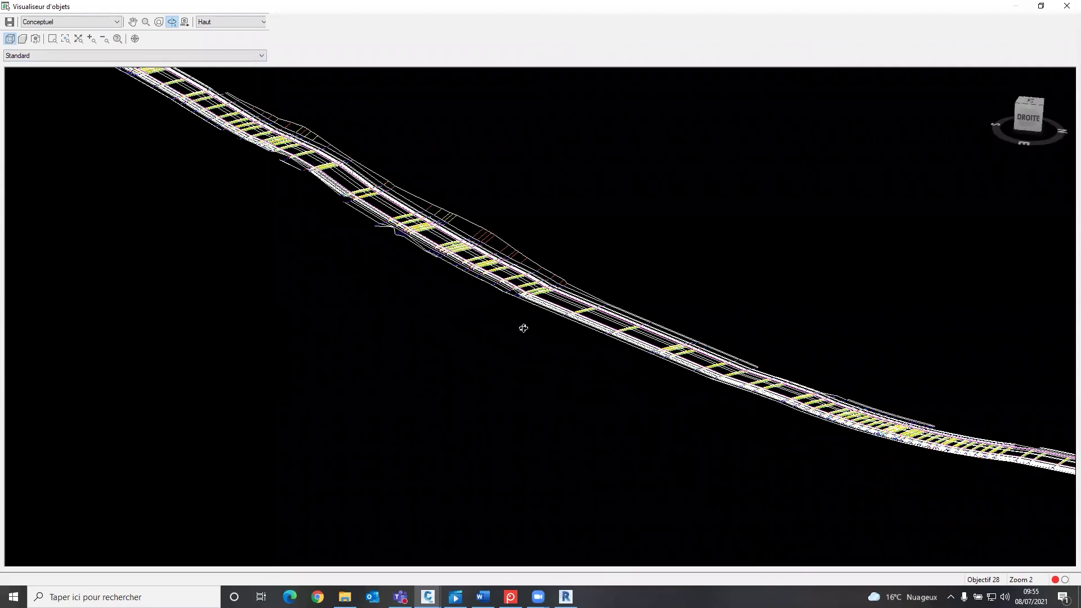
{"action": "scroll", "coordinate": [480, 383], "scroll_direction": "up", "scroll_amount": 1}
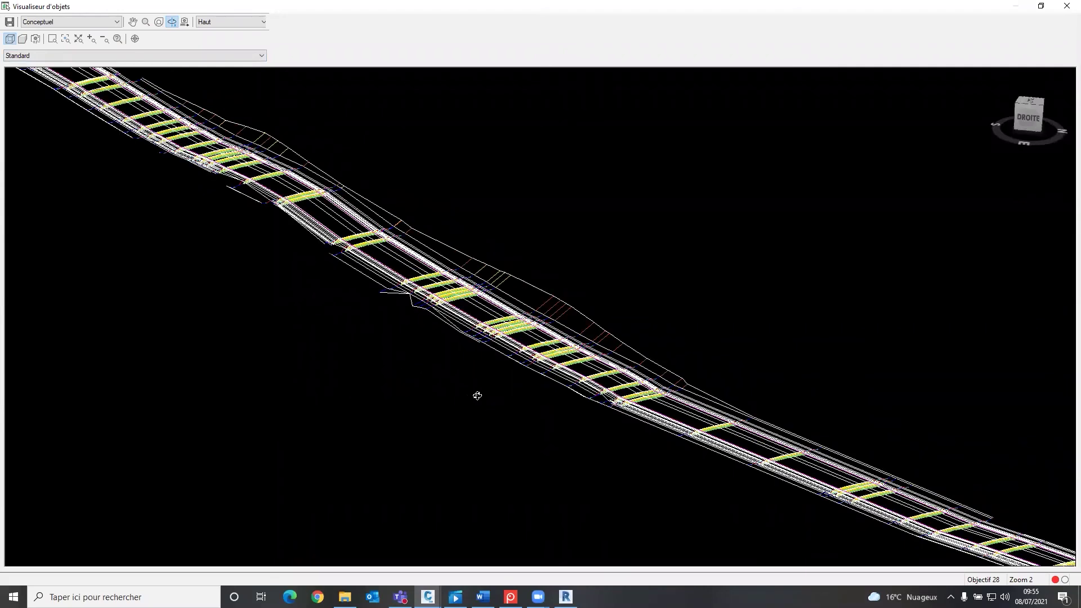
{"action": "scroll", "coordinate": [400, 328], "scroll_direction": "up", "scroll_amount": 3}
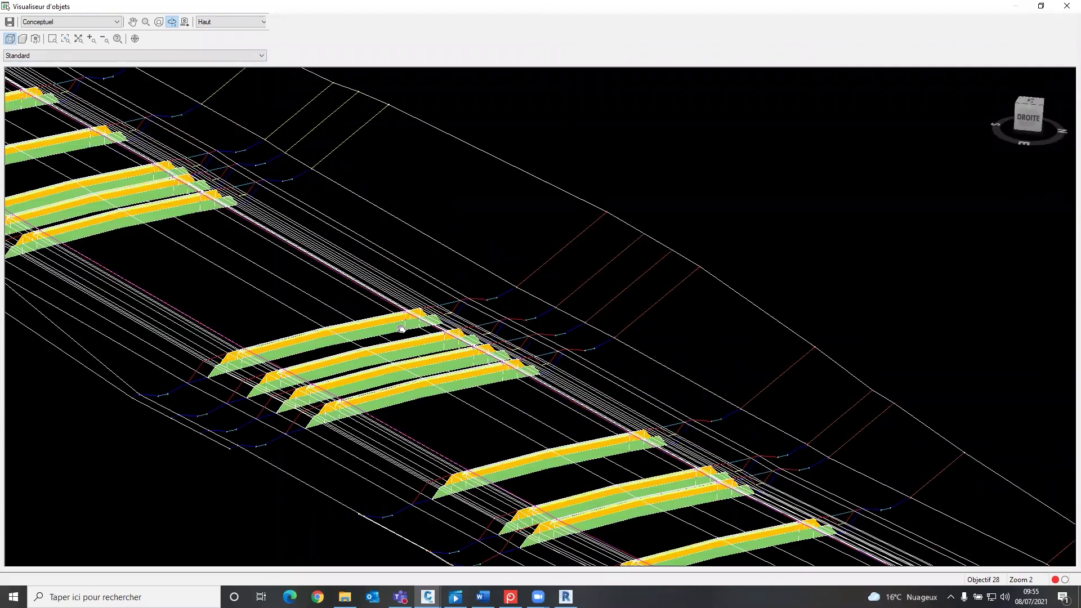
{"action": "scroll", "coordinate": [596, 474], "scroll_direction": "down", "scroll_amount": 4}
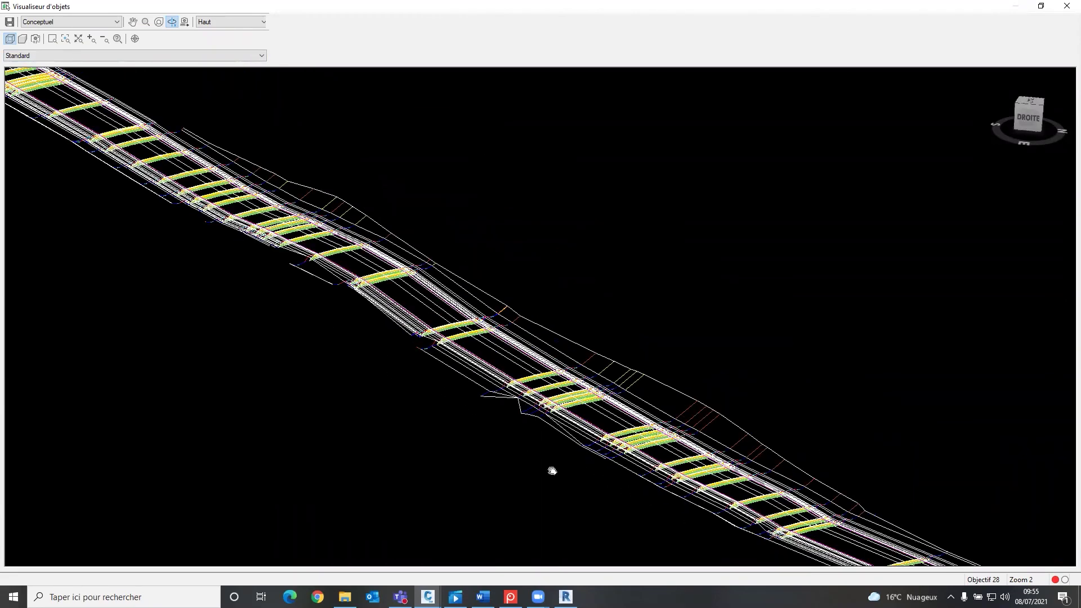
{"action": "scroll", "coordinate": [236, 191], "scroll_direction": "down", "scroll_amount": 2}
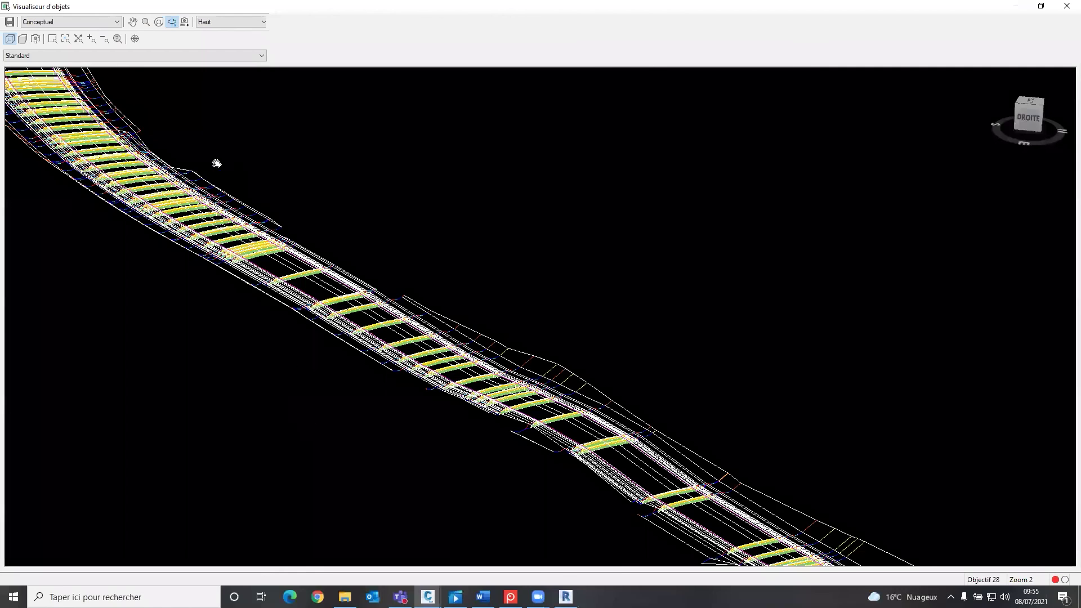
{"action": "left_click_drag", "start_coordinate": [211, 150], "coordinate": [186, 207]}
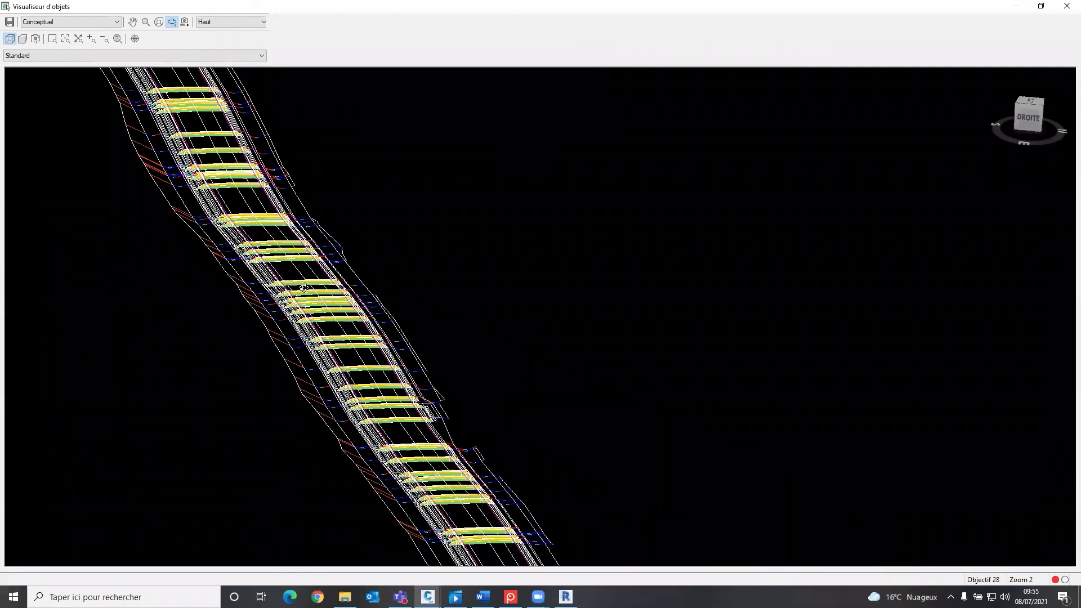
{"action": "scroll", "coordinate": [303, 287], "scroll_direction": "down", "scroll_amount": 2}
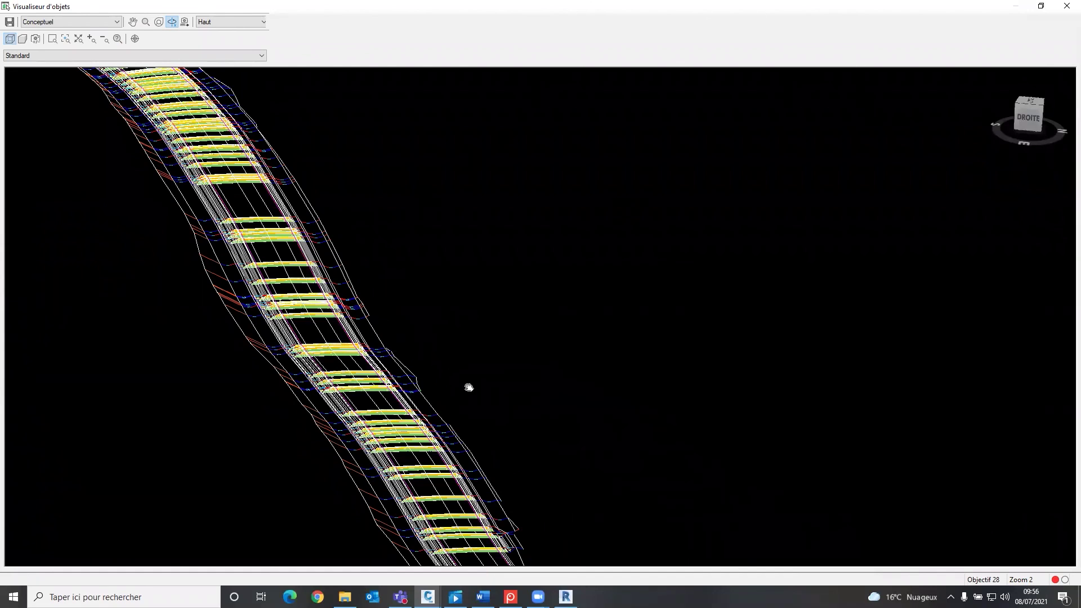
{"action": "left_click_drag", "start_coordinate": [582, 471], "coordinate": [597, 477]}
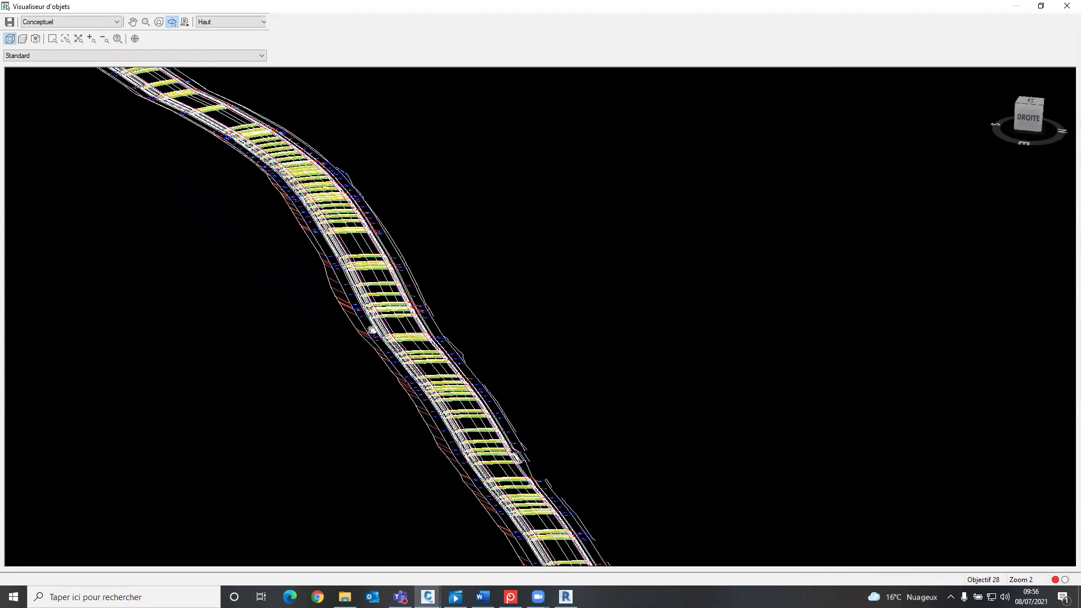
{"action": "left_click_drag", "start_coordinate": [416, 342], "coordinate": [577, 326]}
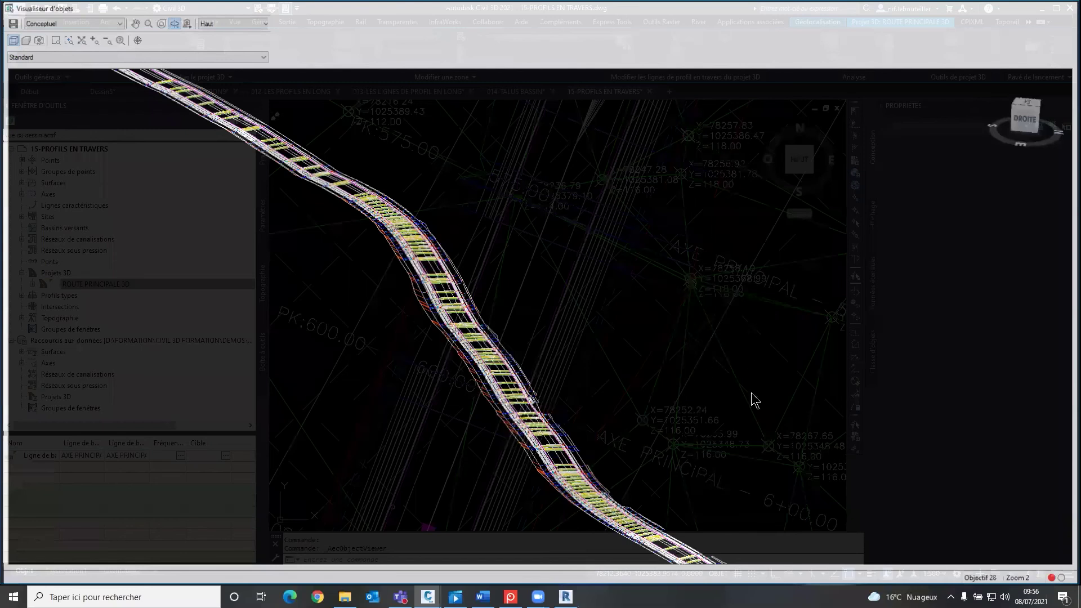
Insert the Lampadaire 12m 03 street light beside the road at default rotation
{"action": "key", "text": "Escape"}
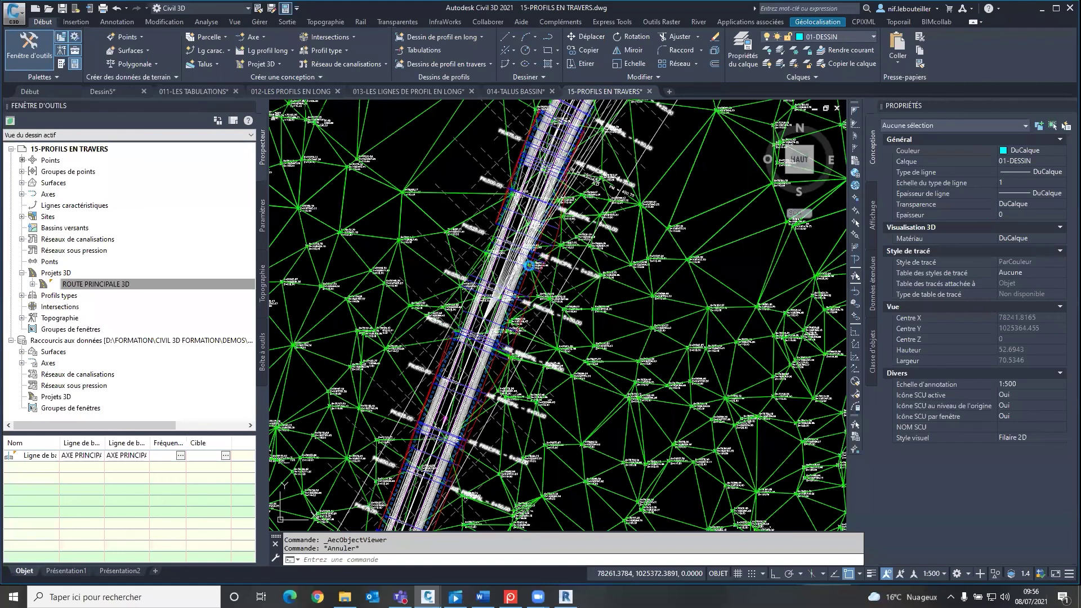
{"action": "key", "text": "ctrl+3"}
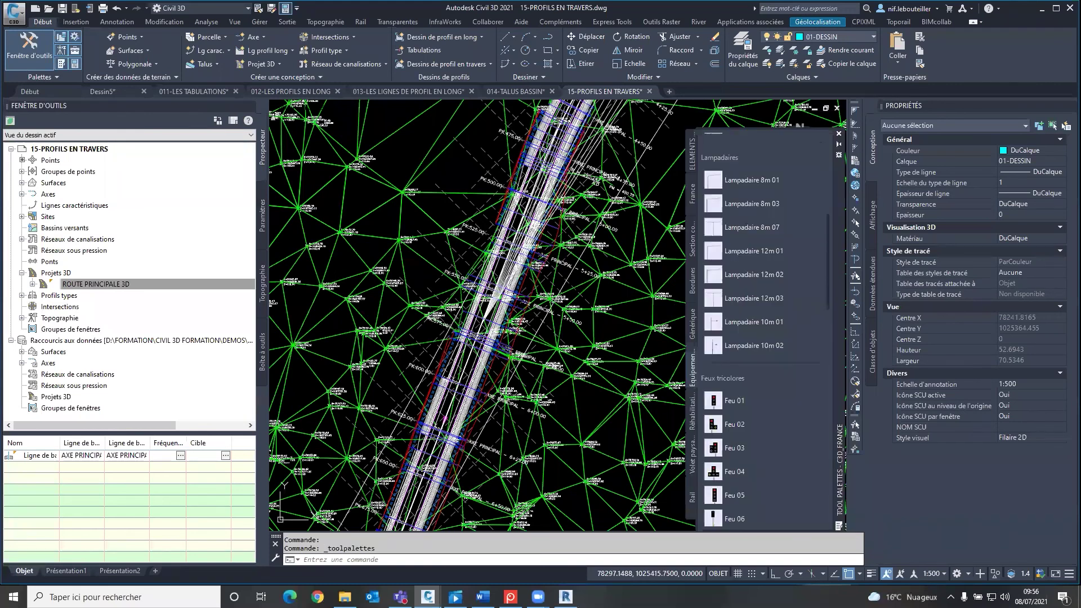
{"action": "left_click", "coordinate": [753, 298]}
{"action": "left_click", "coordinate": [483, 280]}
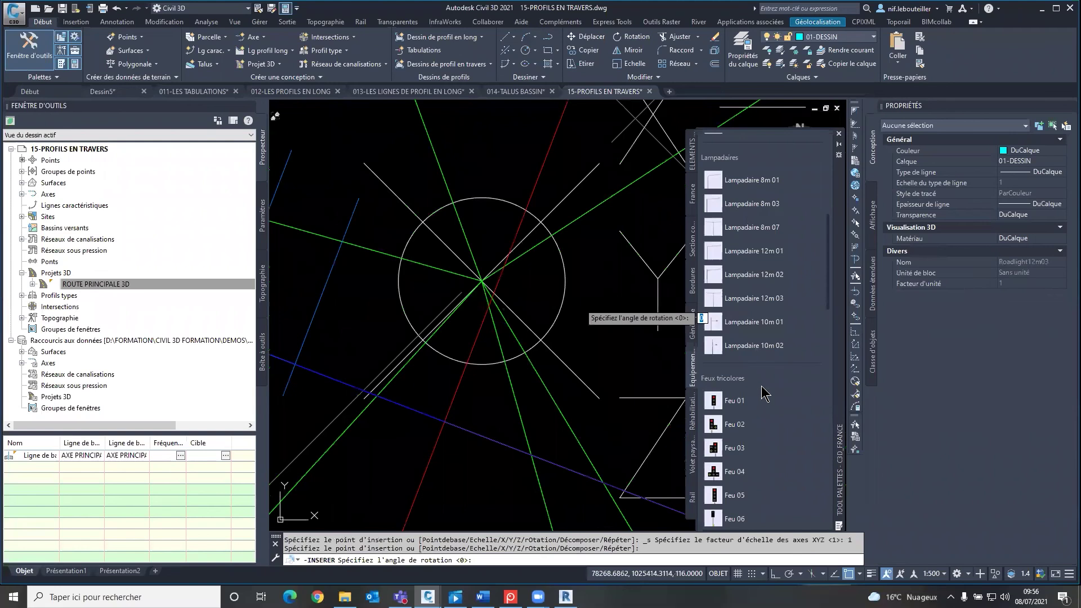
{"action": "key", "text": "Return"}
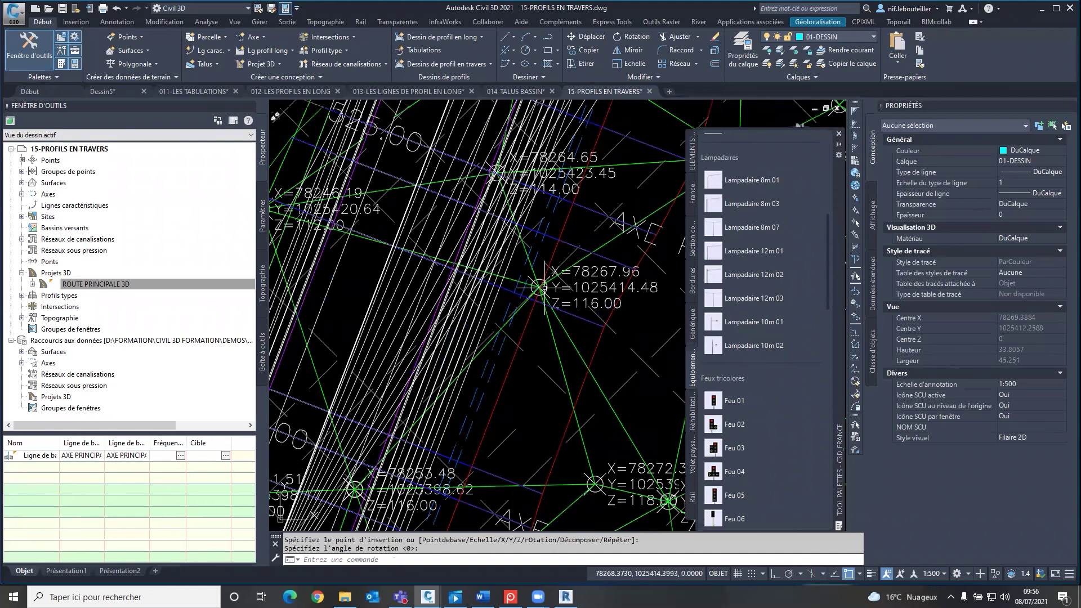
{"action": "middle_click", "coordinate": [542, 287]}
{"action": "middle_click", "coordinate": [542, 287]}
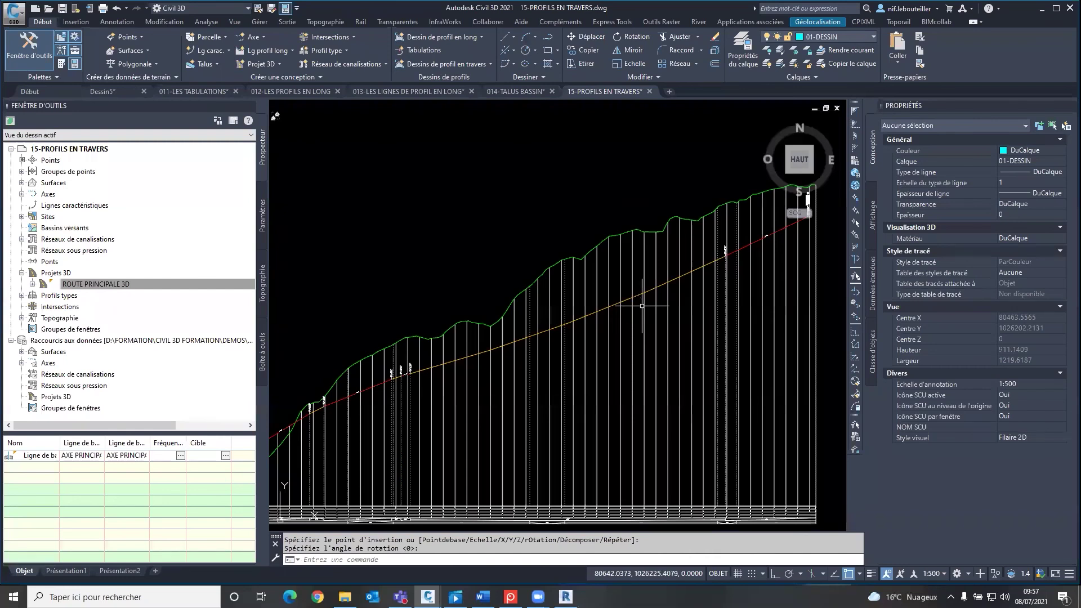
Zoom out and pan until the full TIN terrain, road and long profile are visible
{"action": "scroll", "coordinate": [642, 305], "scroll_direction": "down", "scroll_amount": 2}
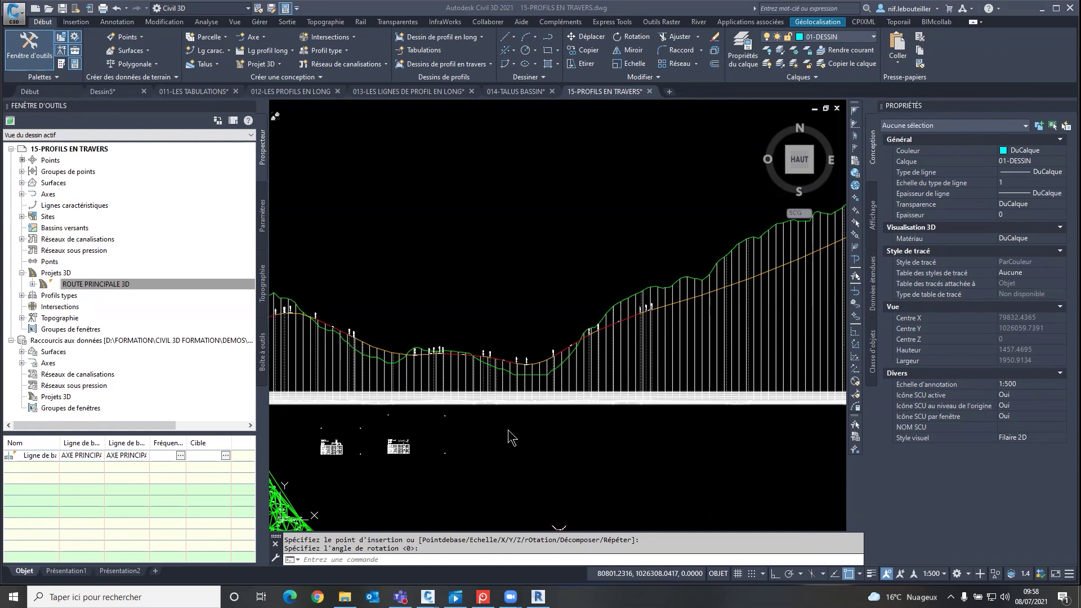
{"action": "scroll", "coordinate": [507, 428], "scroll_direction": "down", "scroll_amount": 1}
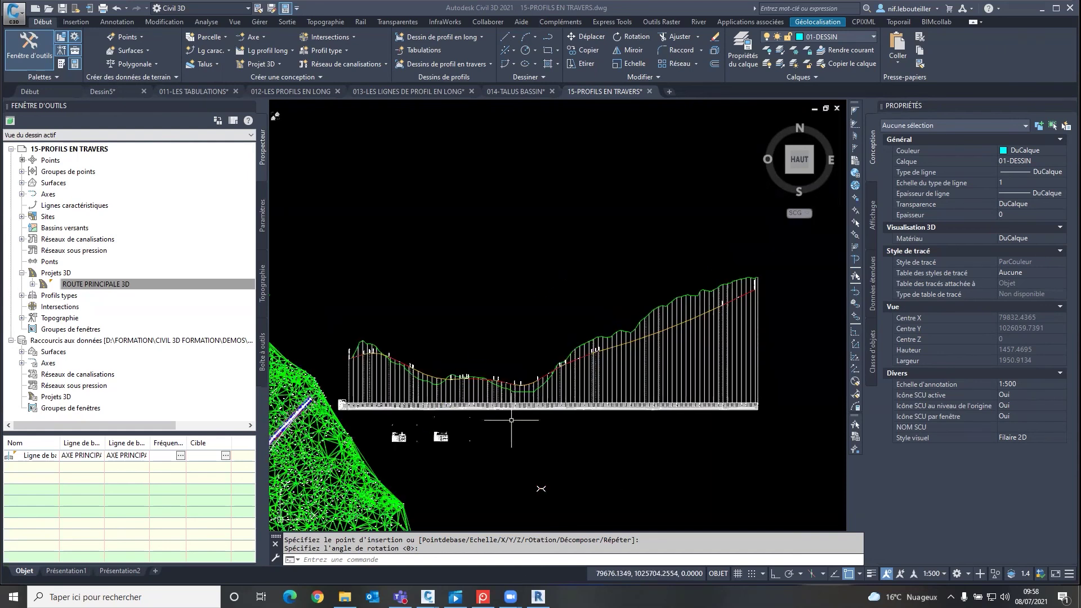
{"action": "scroll", "coordinate": [529, 465], "scroll_direction": "down", "scroll_amount": 3}
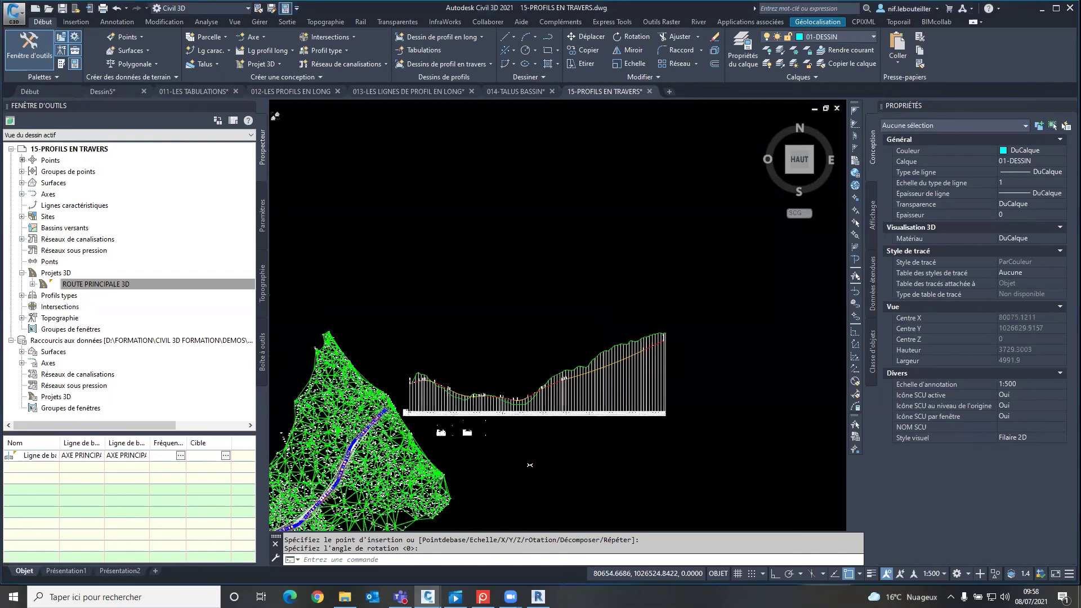
{"action": "middle_click_drag", "start_coordinate": [530, 465], "coordinate": [672, 306]}
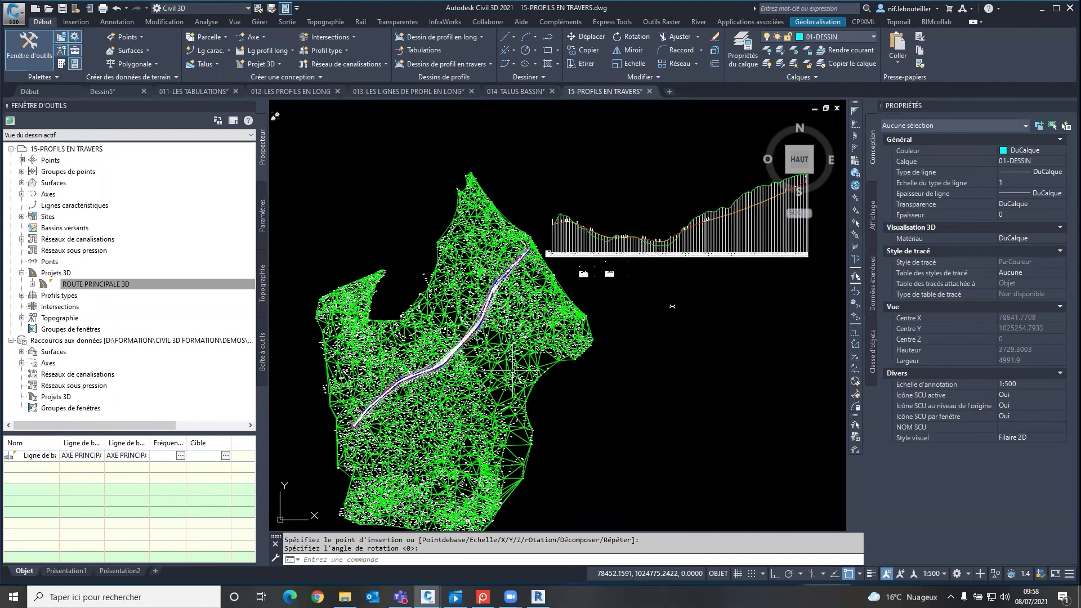
Open TN PXYZ.txt from the FICHIERS DE POINTS folder in Notepad, then close it
{"action": "left_click", "coordinate": [345, 597]}
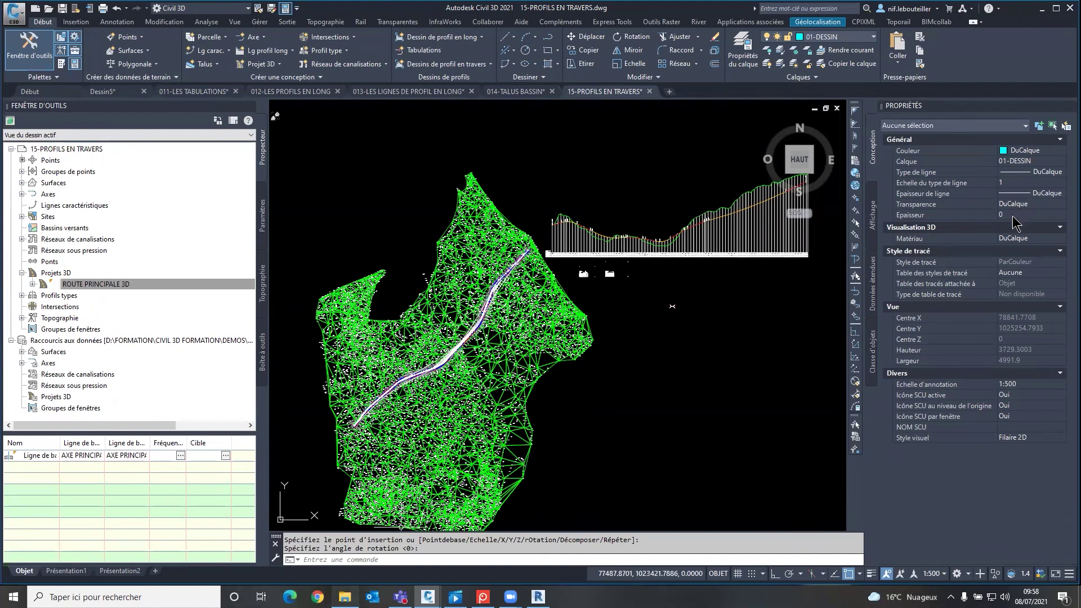
{"action": "left_click", "coordinate": [1022, 259]}
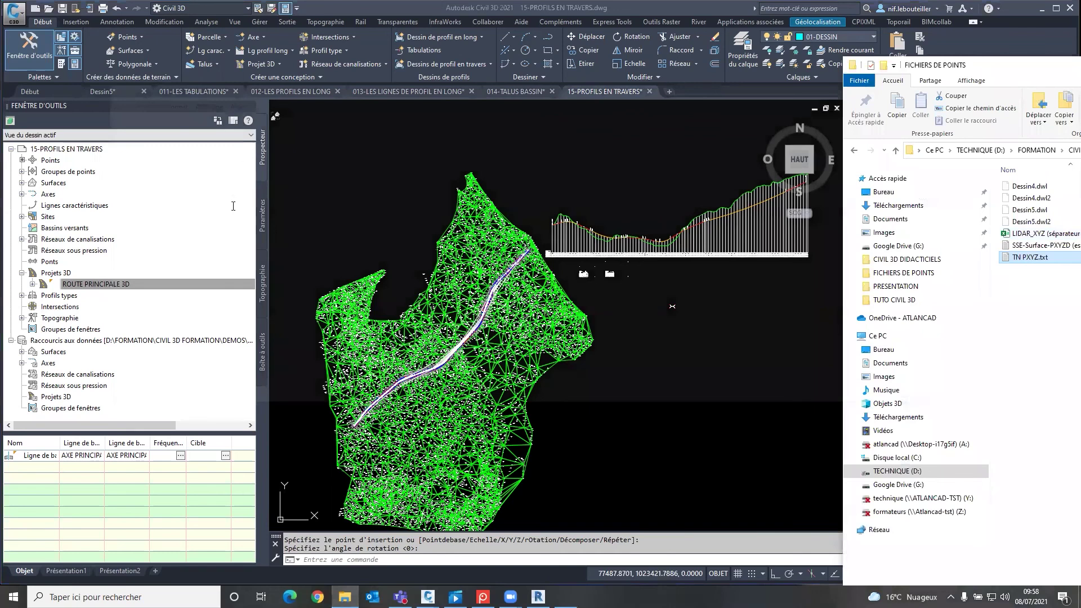
{"action": "key", "text": "Return"}
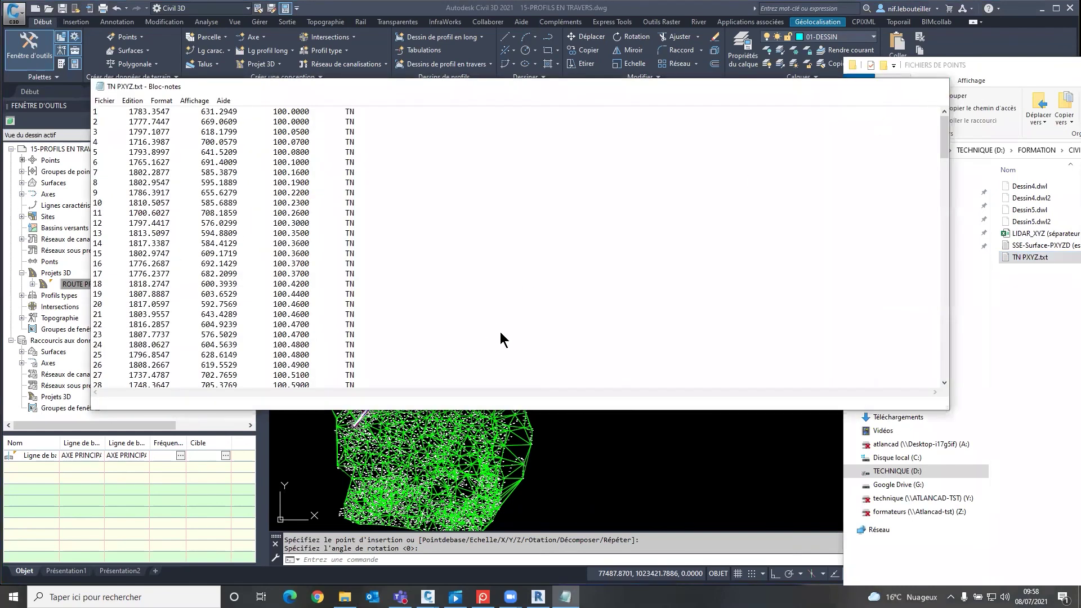
{"action": "key", "text": "alt+F4"}
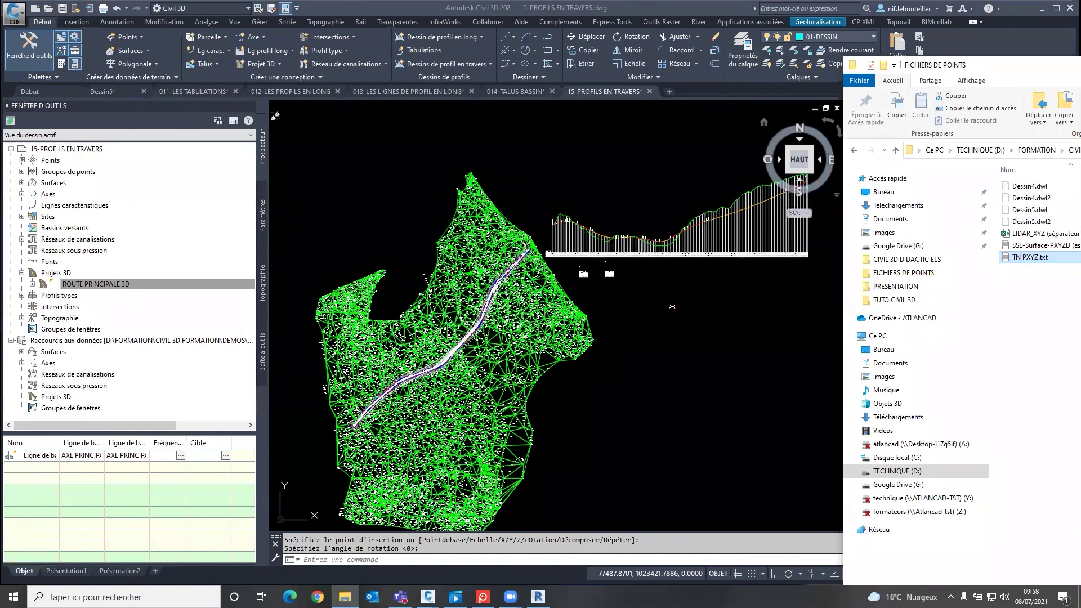
Bring the Civil 3D drawing window back in front of File Explorer
{"action": "left_click", "coordinate": [424, 280]}
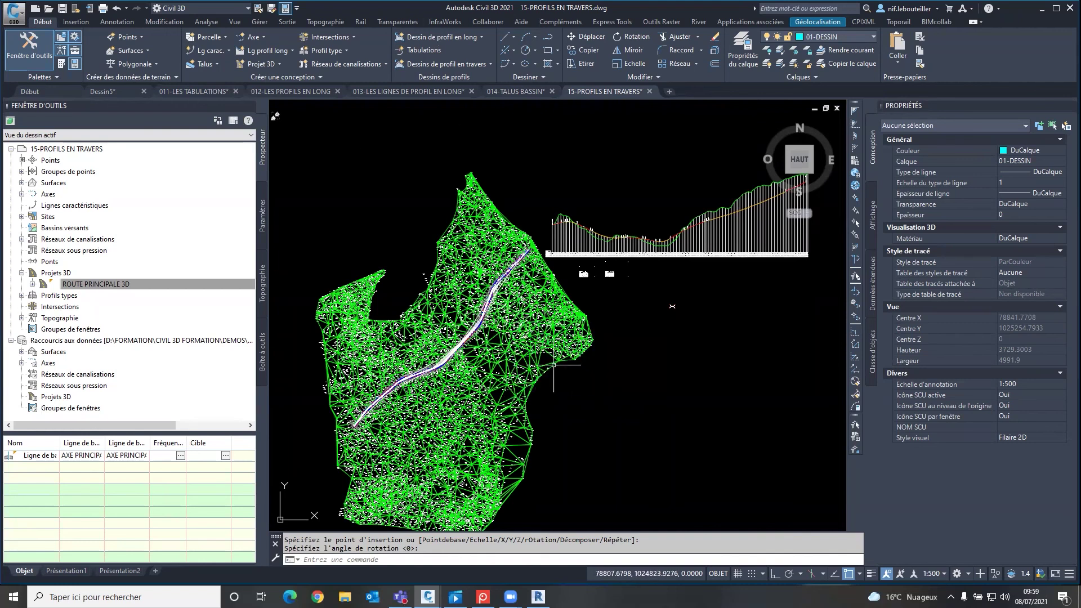
{"action": "left_click", "coordinate": [554, 363]}
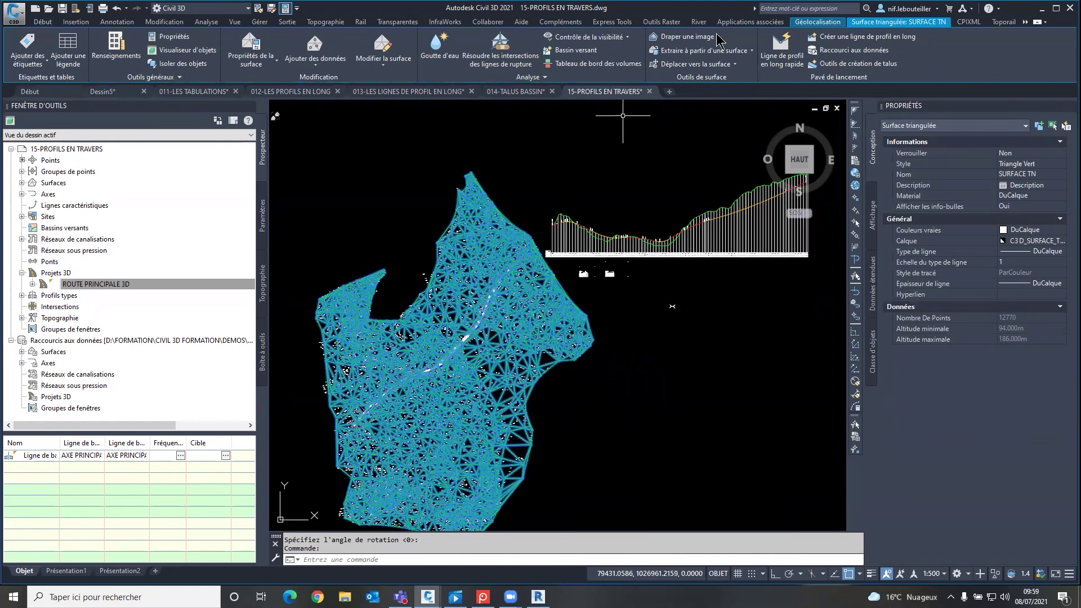
{"action": "left_click", "coordinate": [753, 52]}
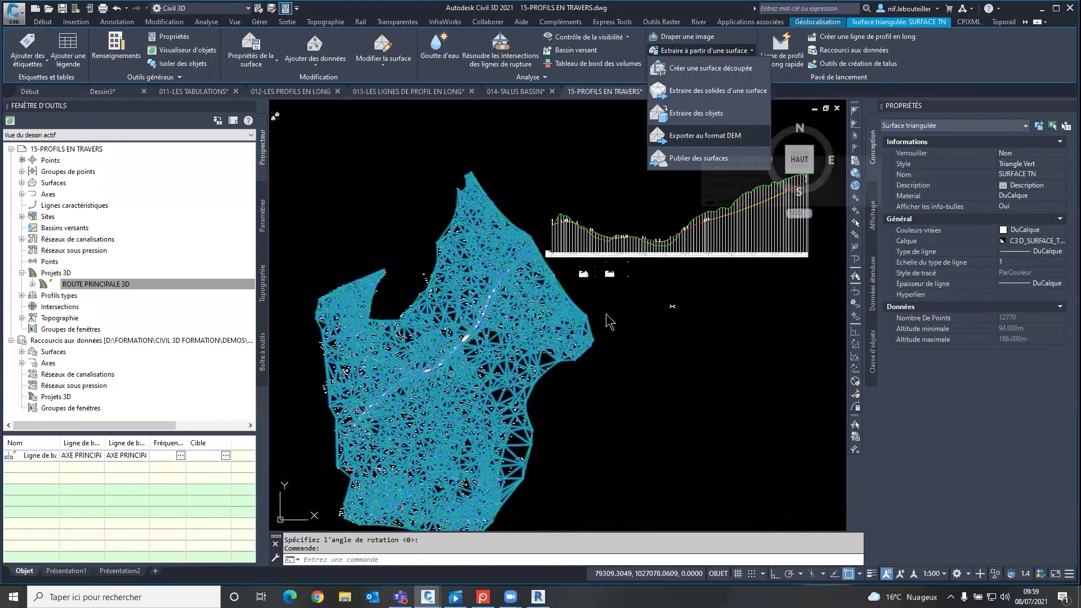
{"action": "left_click", "coordinate": [698, 158]}
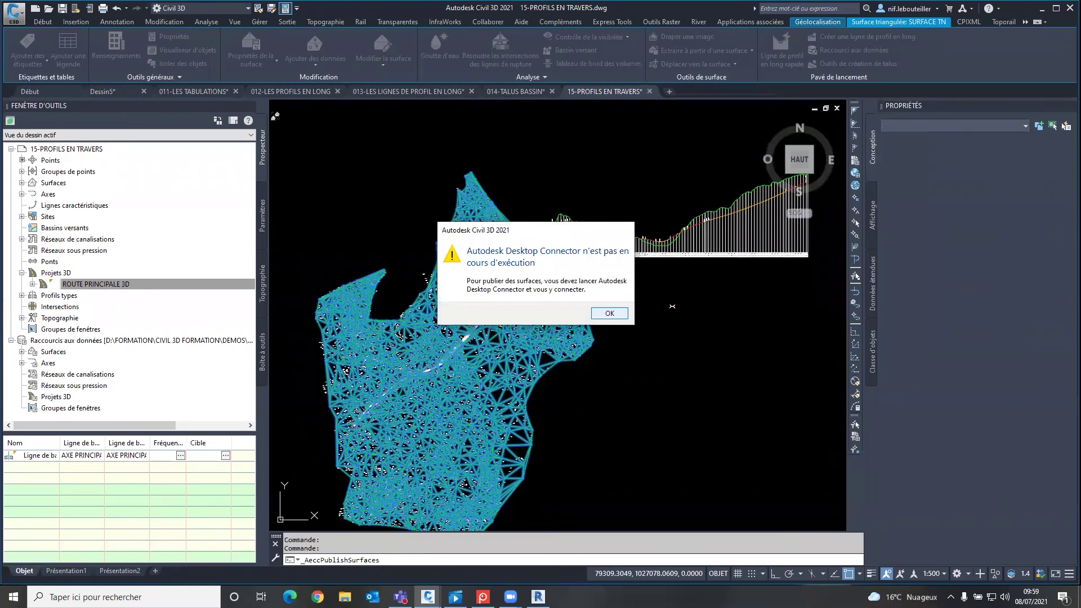
{"action": "key", "text": "Return"}
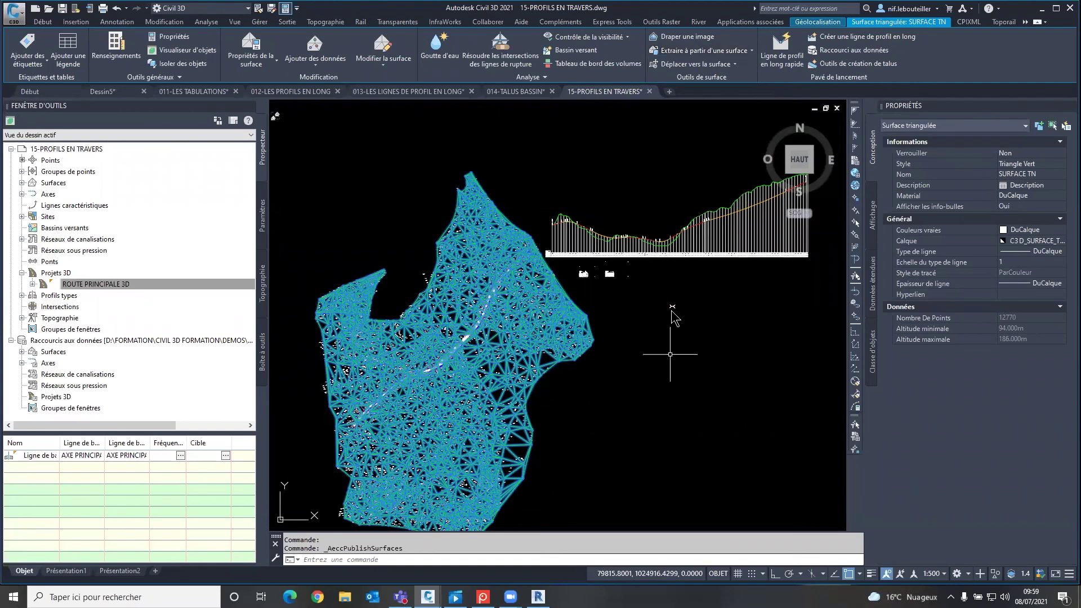
{"action": "key", "text": "Escape"}
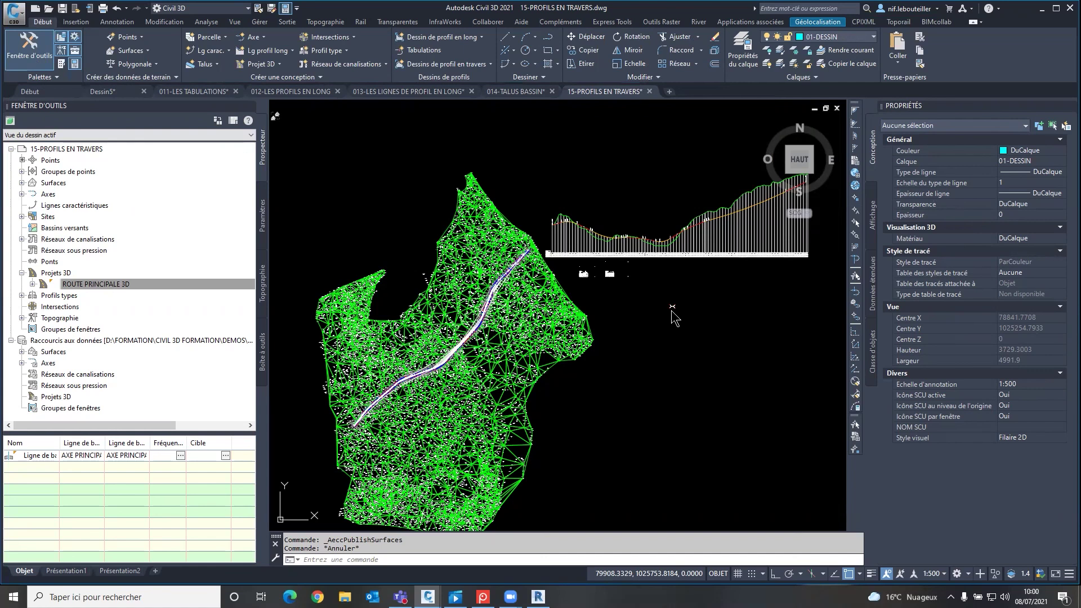